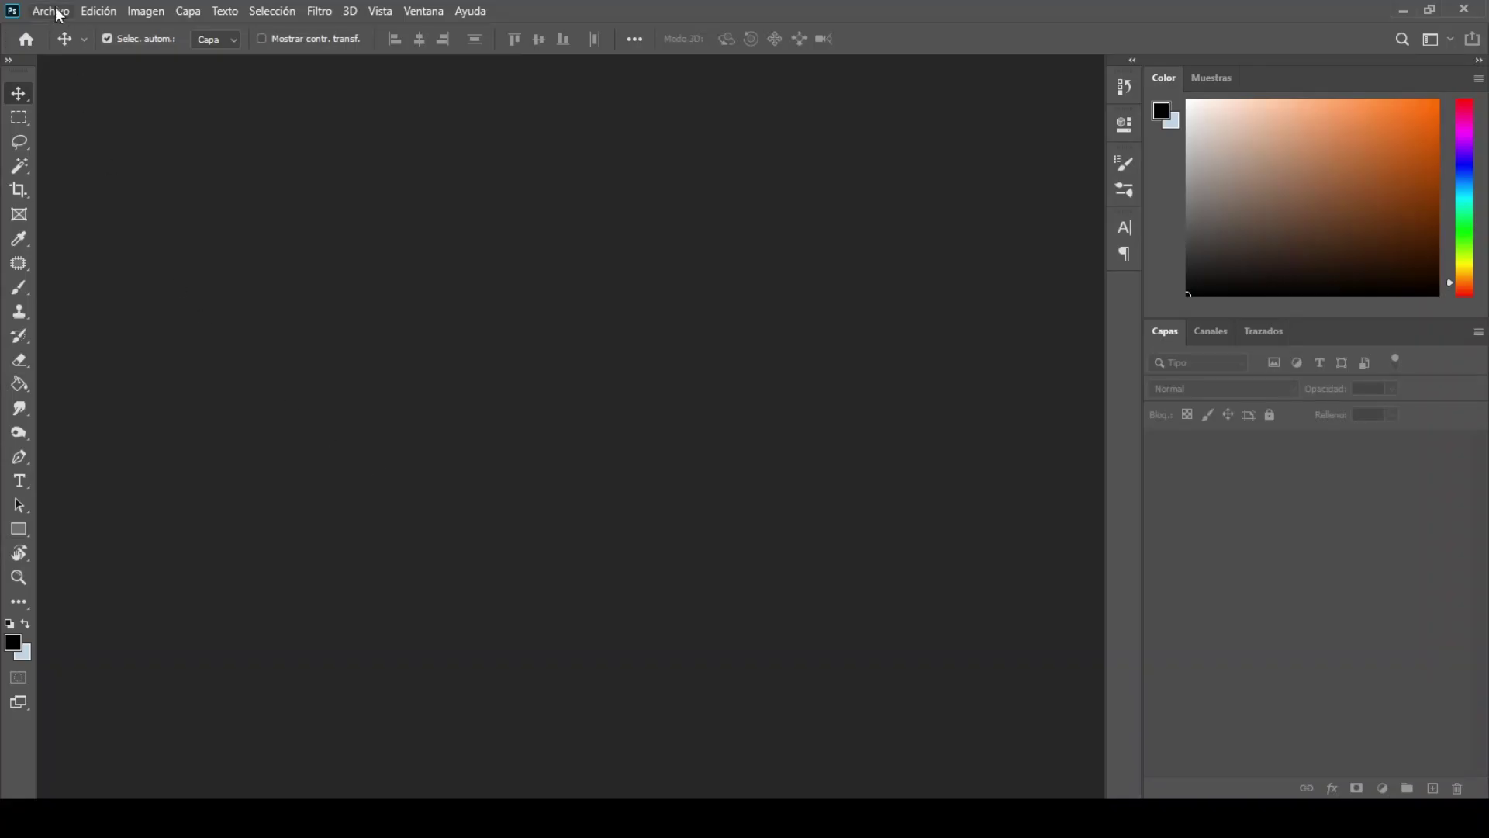
Step: Open the close-up eye photo 01.jpg
click(59, 15)
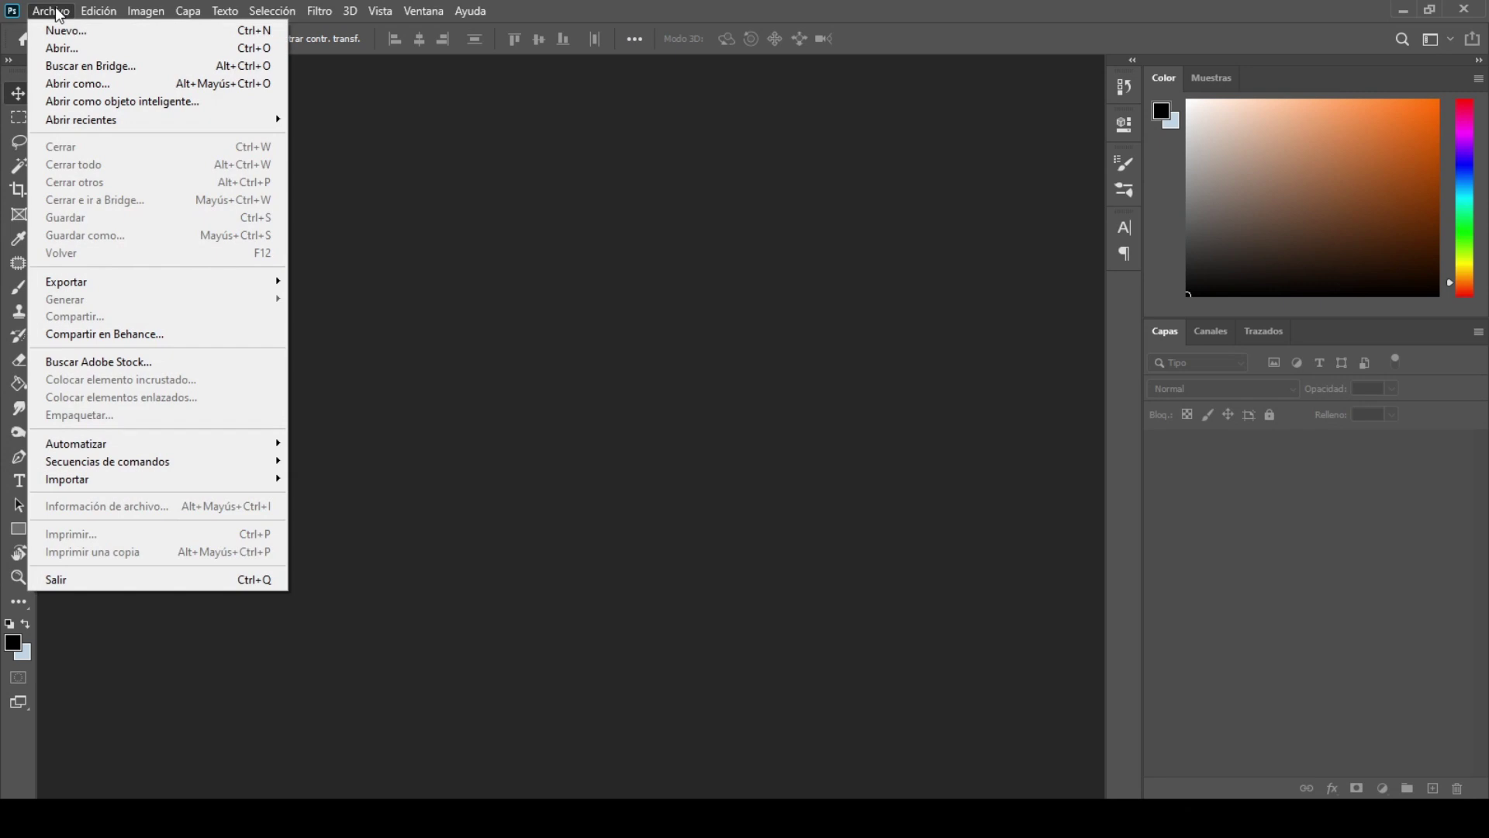
click(64, 49)
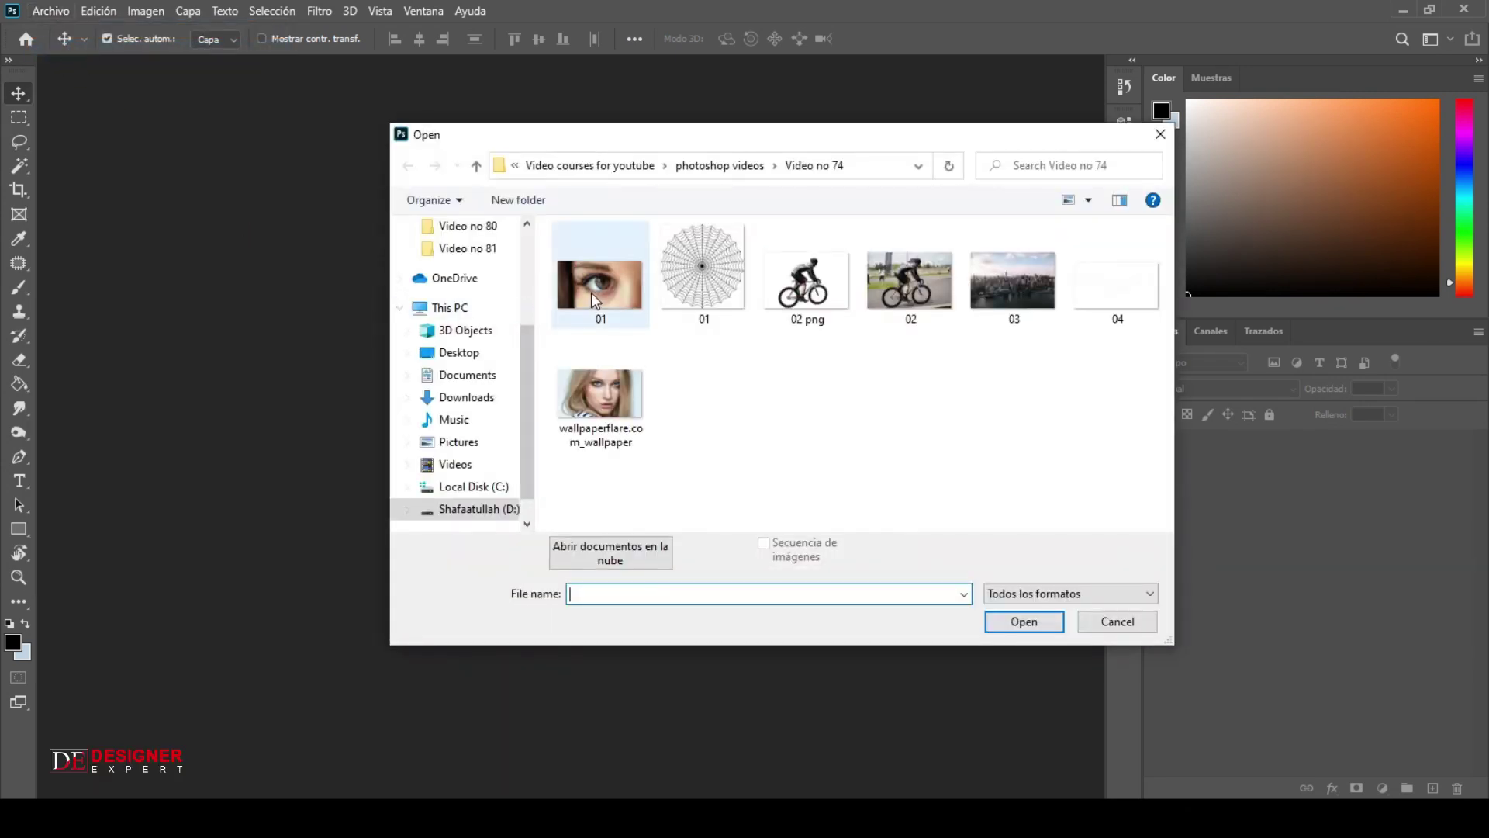
double_click(591, 291)
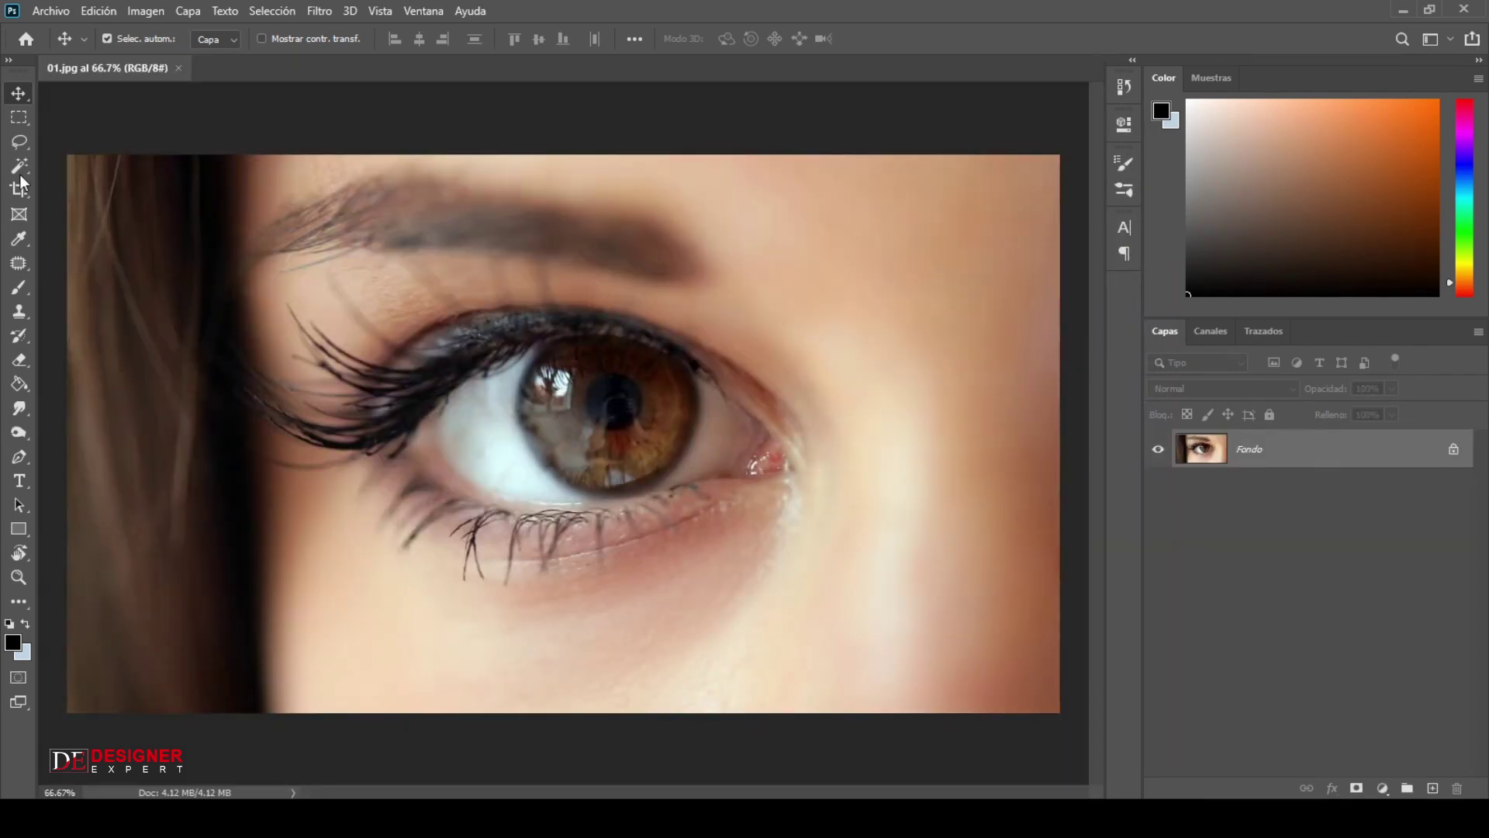
Step: Crop the eye photo by pulling the top, left and bottom edges inward
click(19, 188)
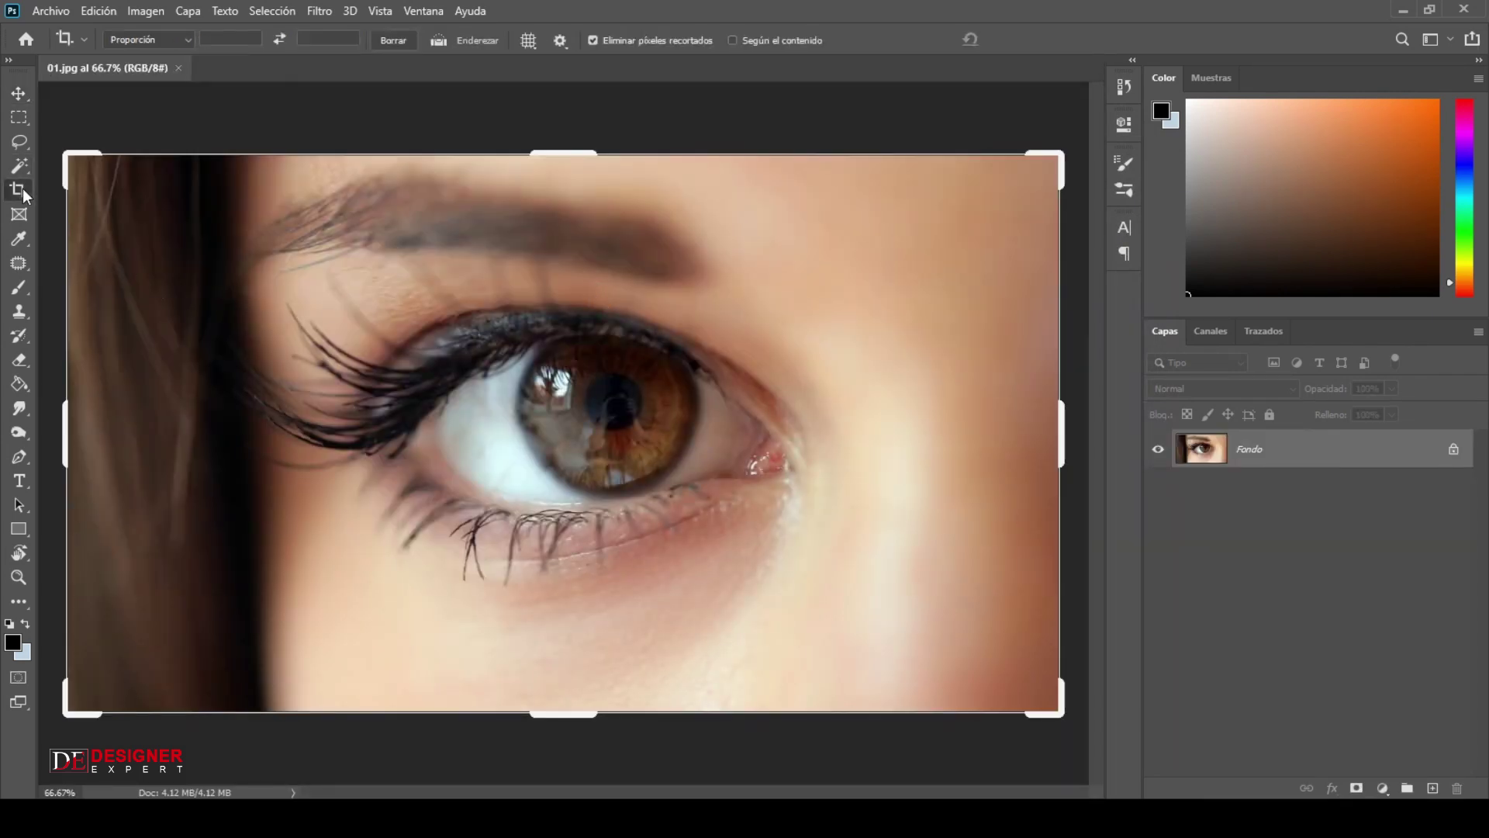
drag(567, 143, 567, 161)
drag(65, 454, 127, 454)
drag(560, 710, 563, 680)
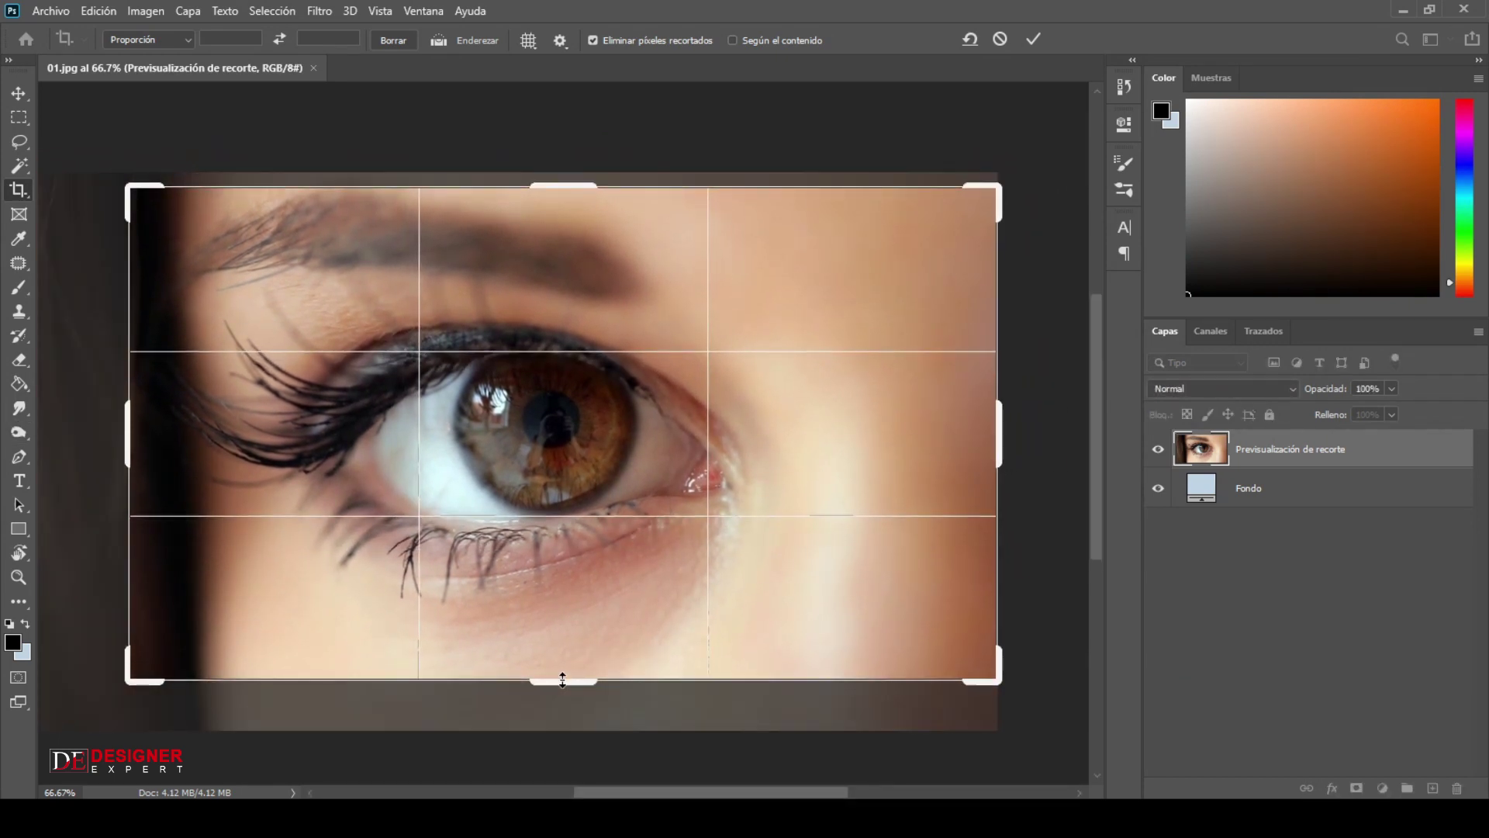
click(1035, 35)
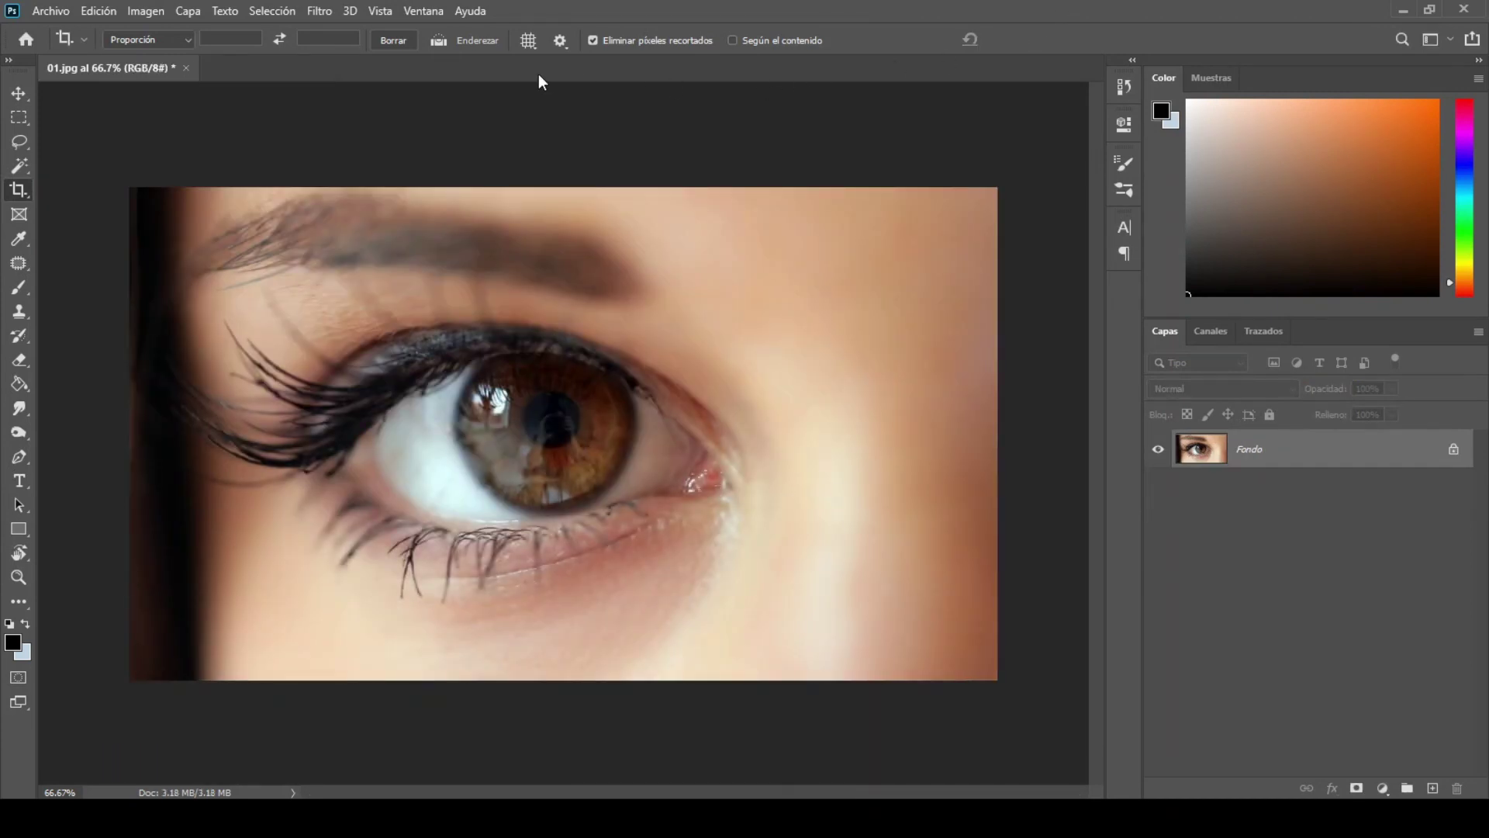
Step: Open the city skyline photo 03.jpg
click(51, 9)
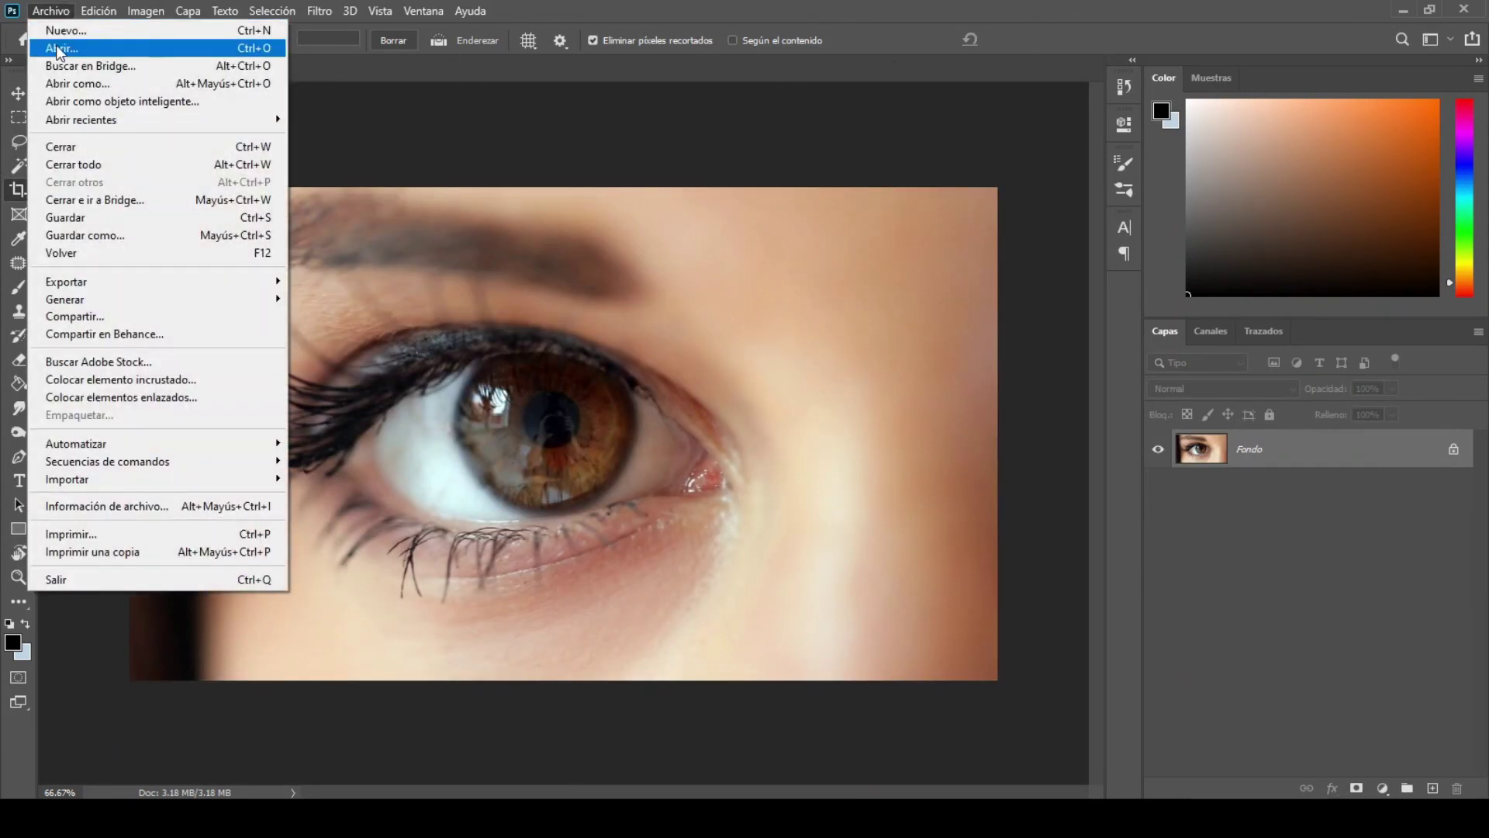
click(57, 48)
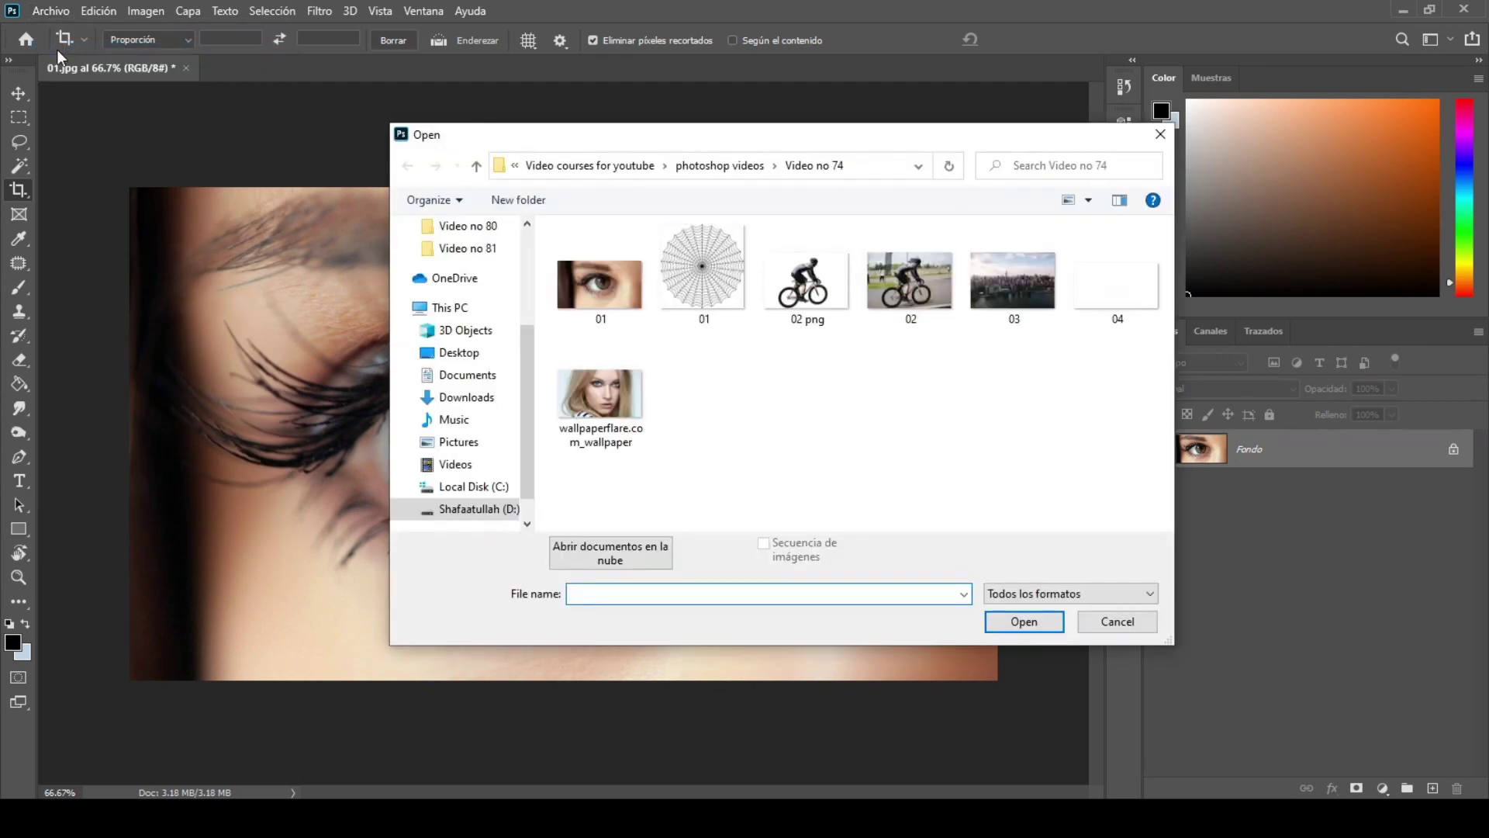
double_click(1013, 305)
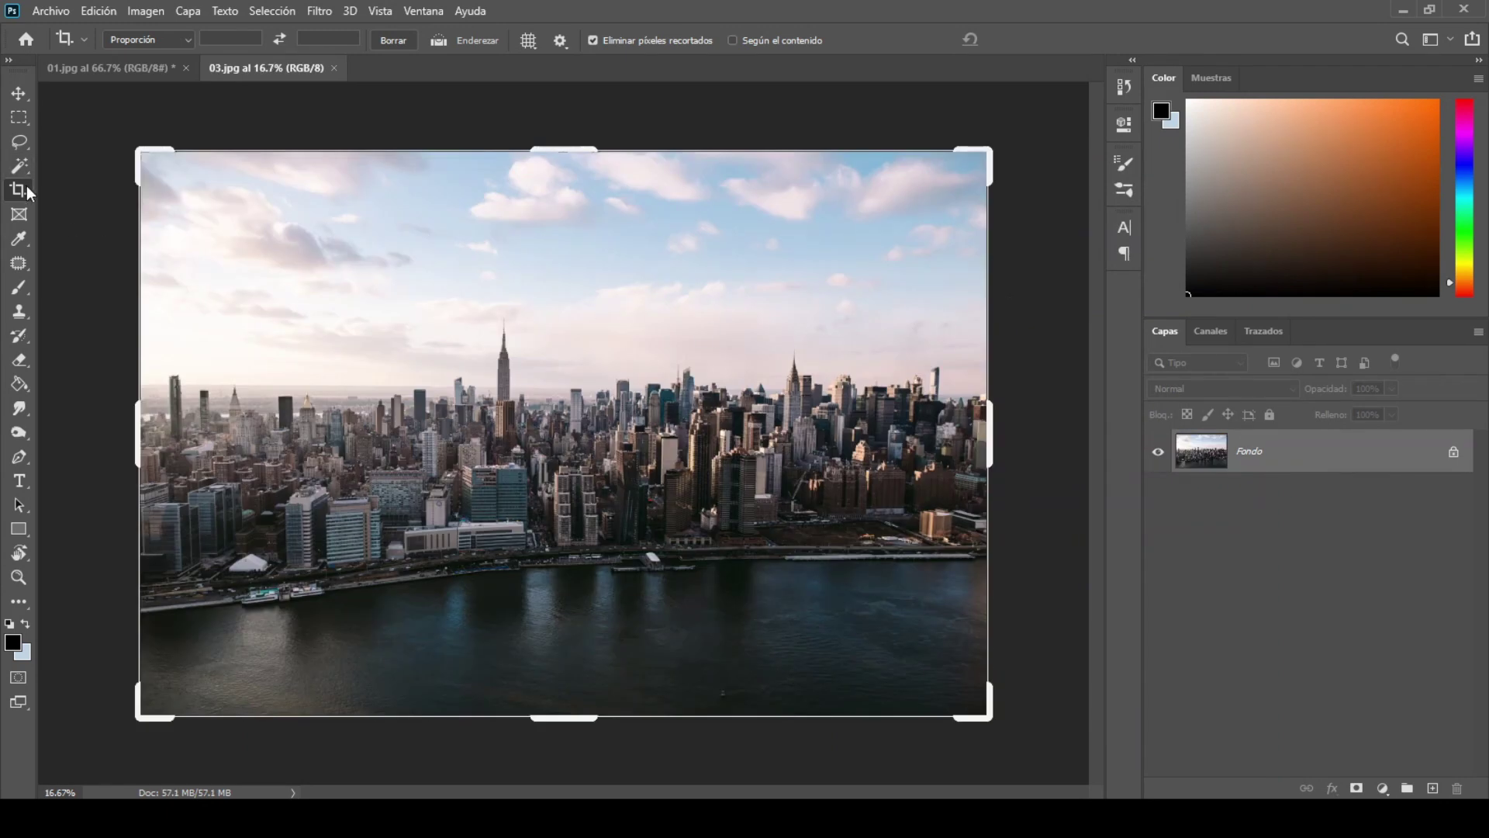
Step: Crop the skyline slightly on the top, left, bottom and right edges
drag(549, 142, 550, 156)
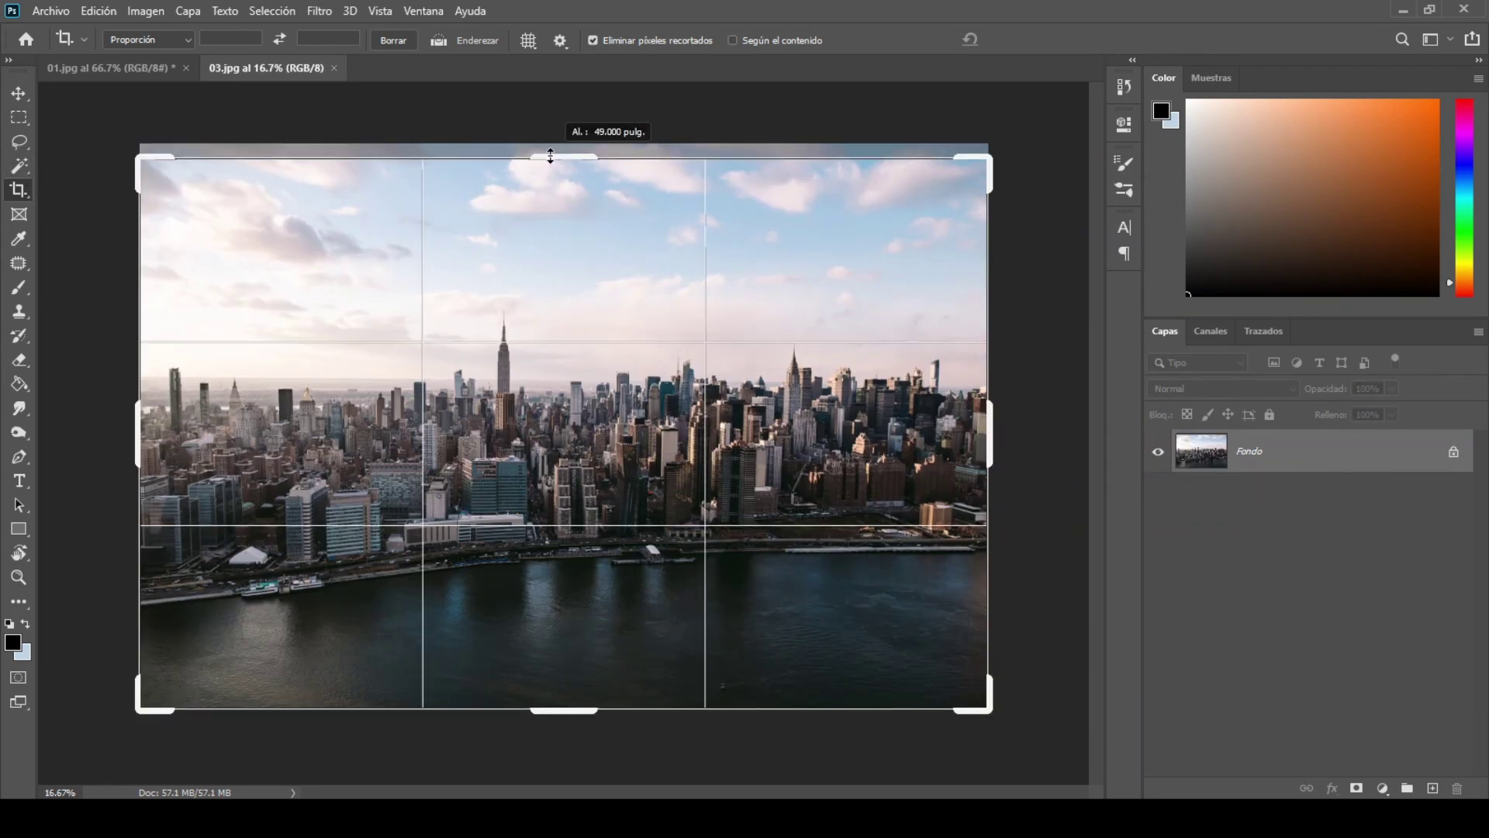
drag(146, 436, 169, 436)
drag(570, 702, 572, 675)
drag(975, 422, 980, 412)
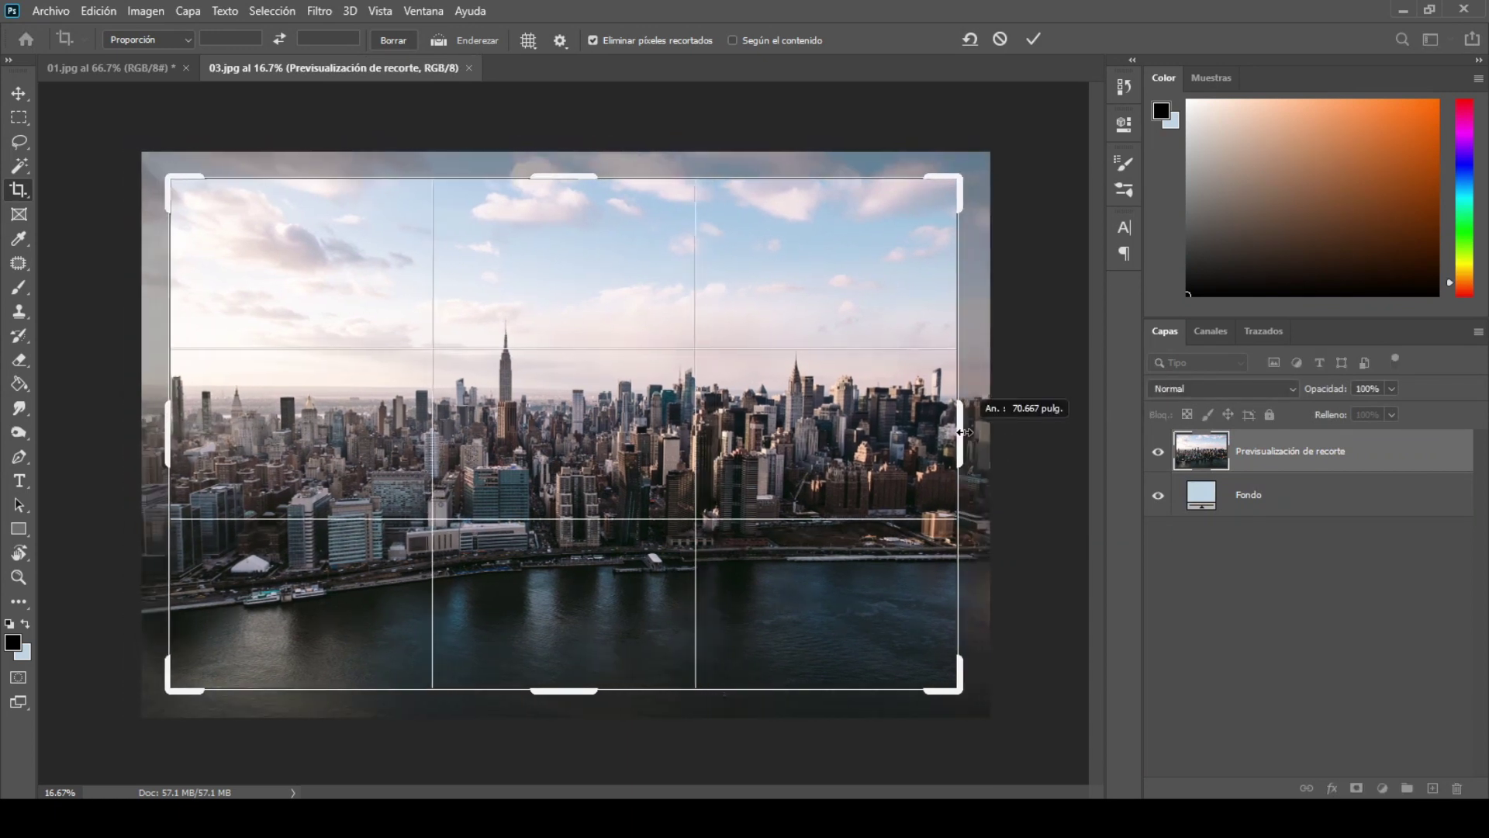
click(1032, 39)
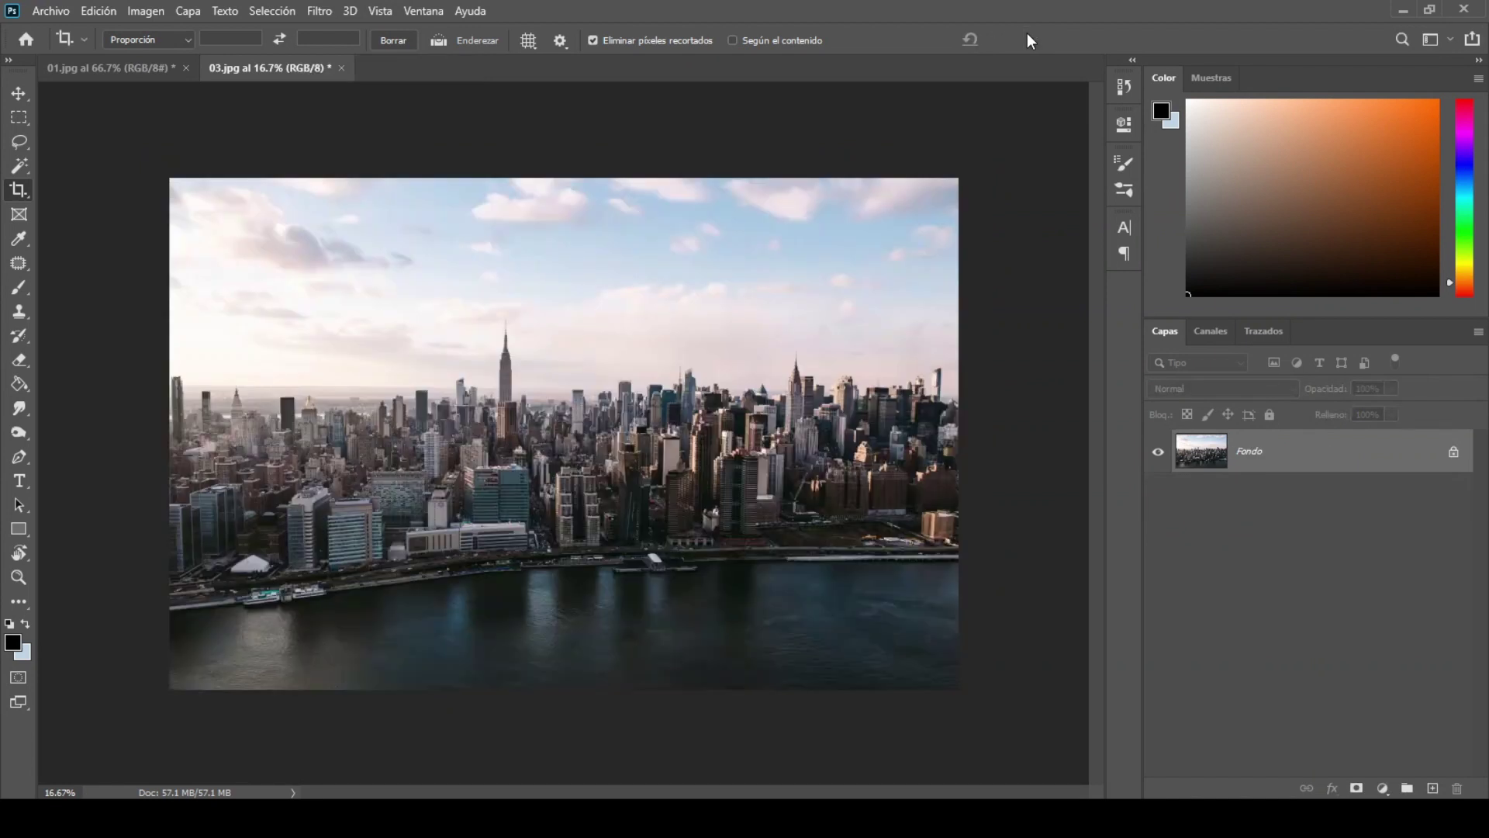
Step: Select the right part of the skyline with the Rectangular Marquee
click(25, 119)
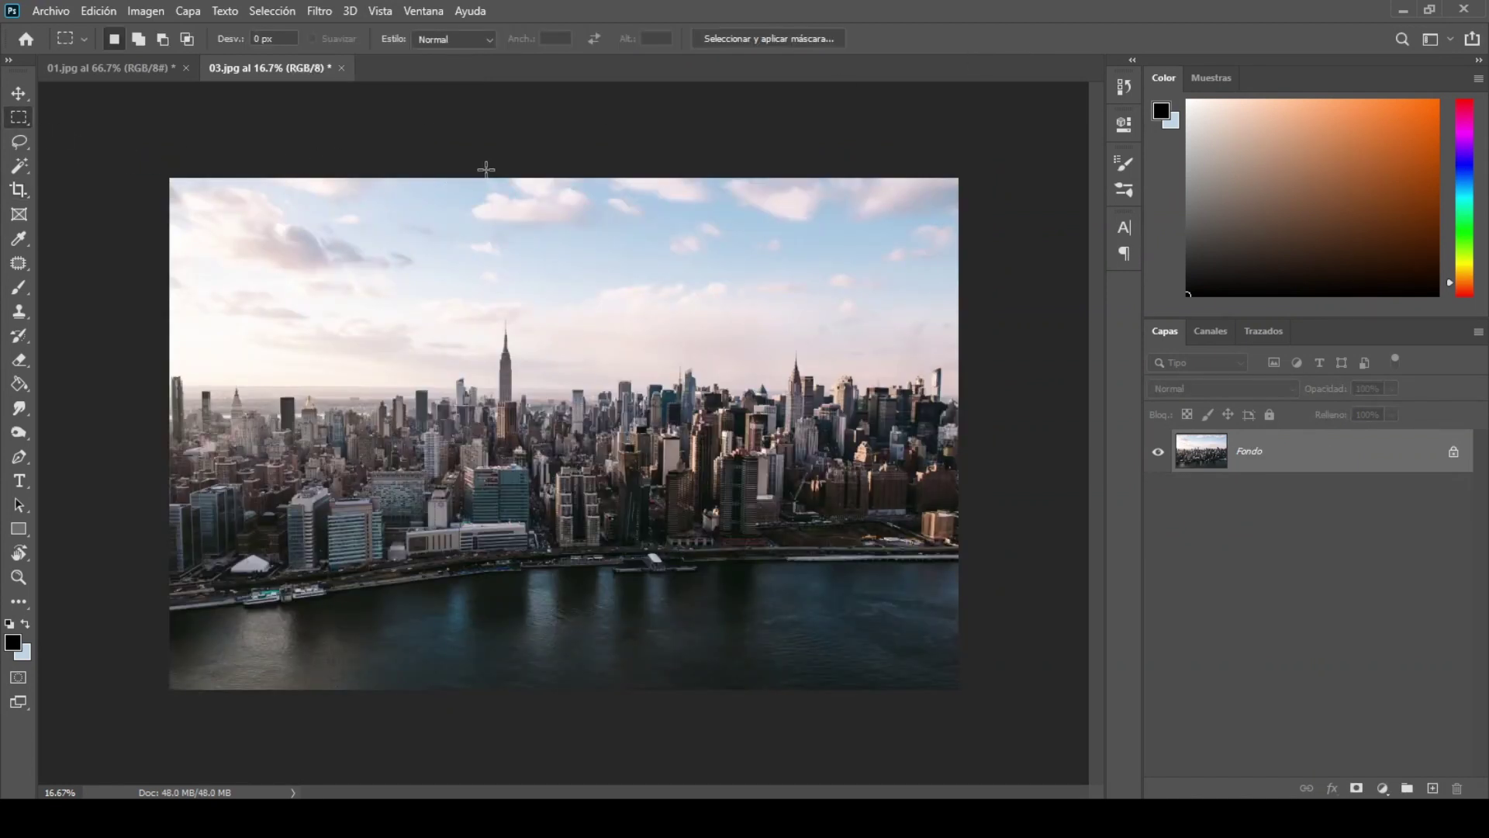
drag(487, 169, 580, 408)
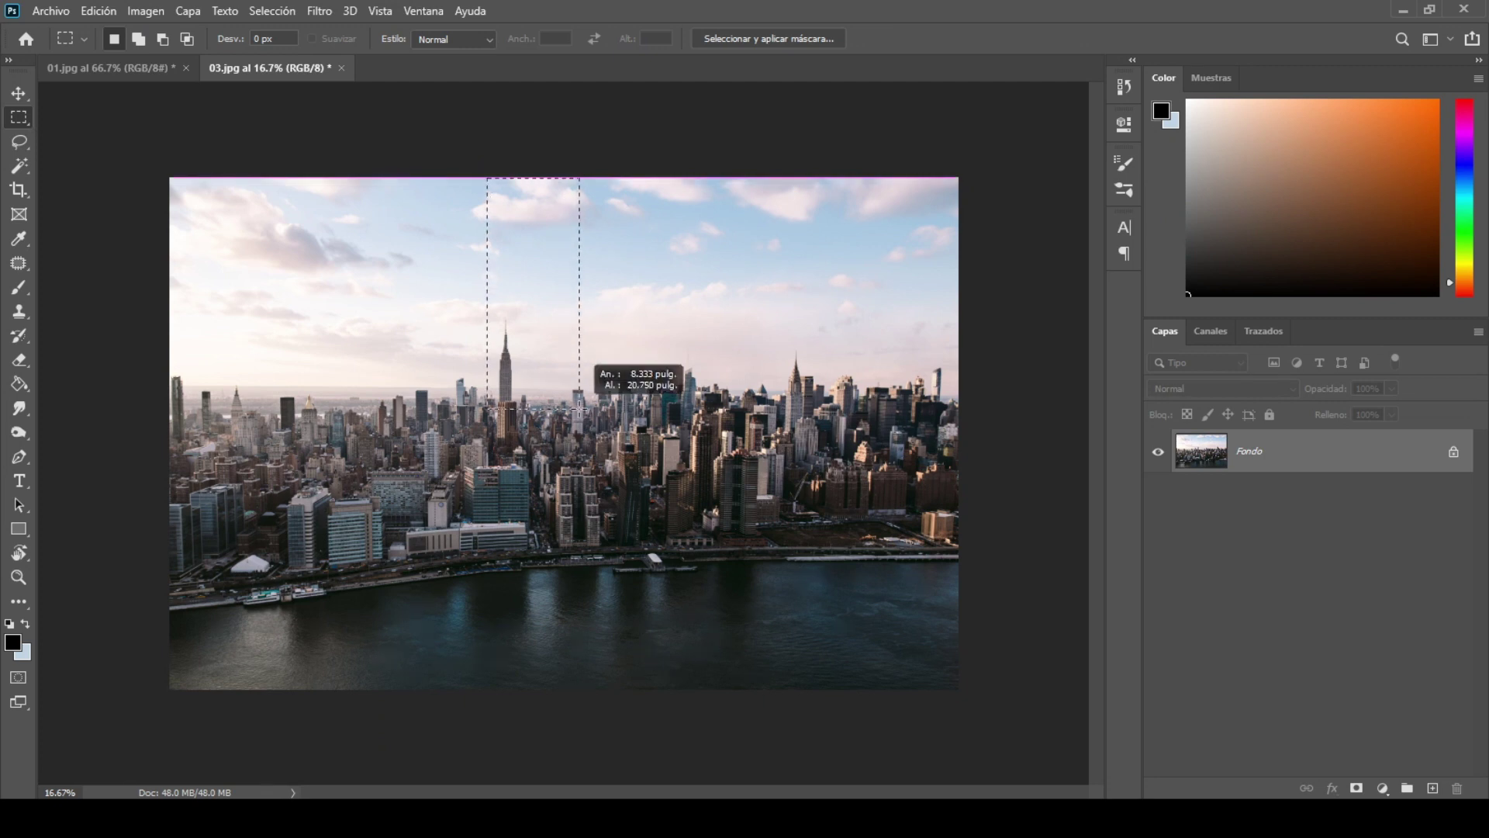
drag(580, 409, 1081, 728)
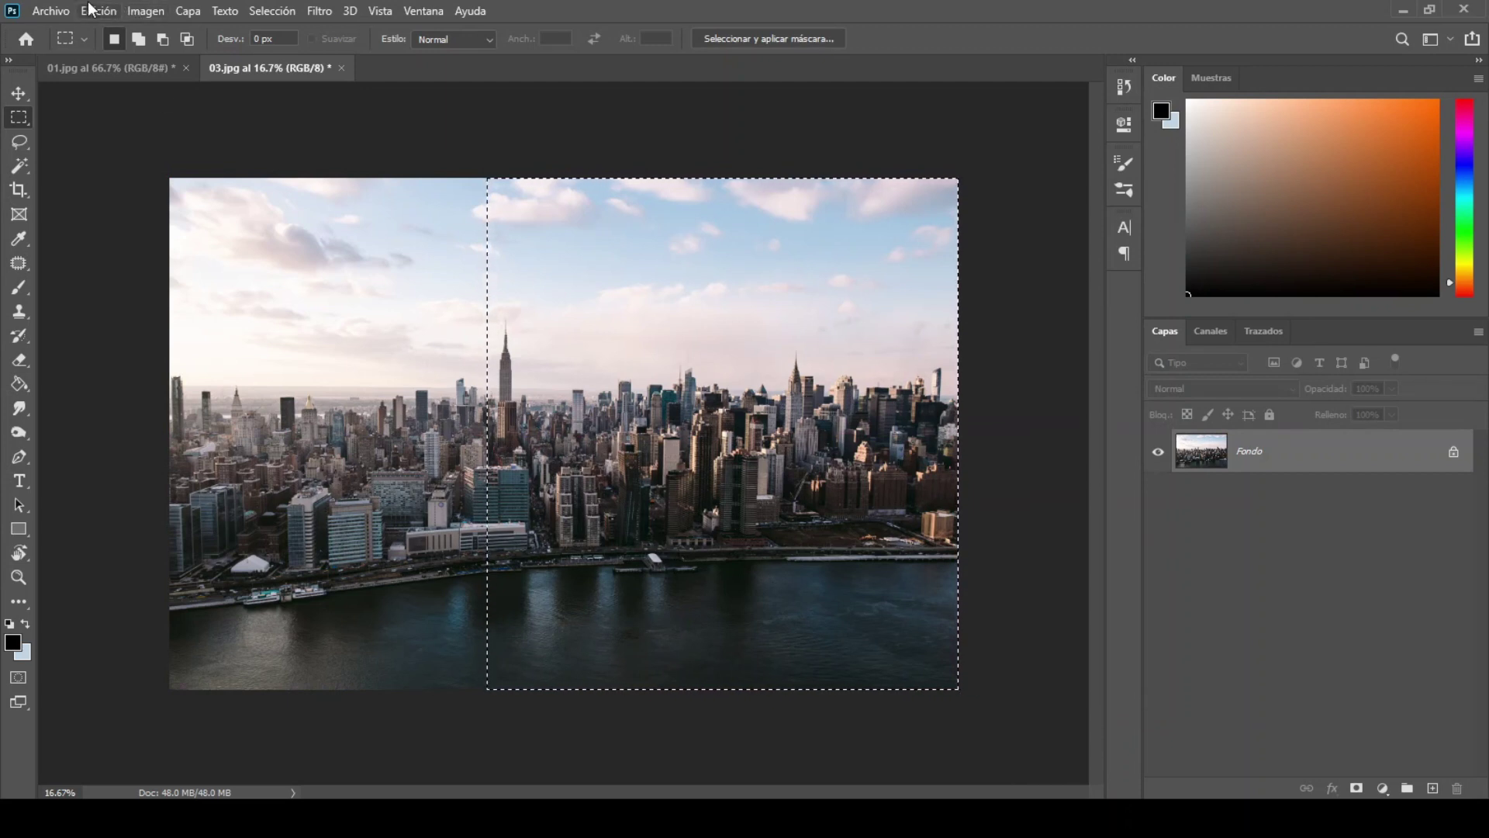
Step: Copy the selection and paste it as new layer Capa 1
click(93, 10)
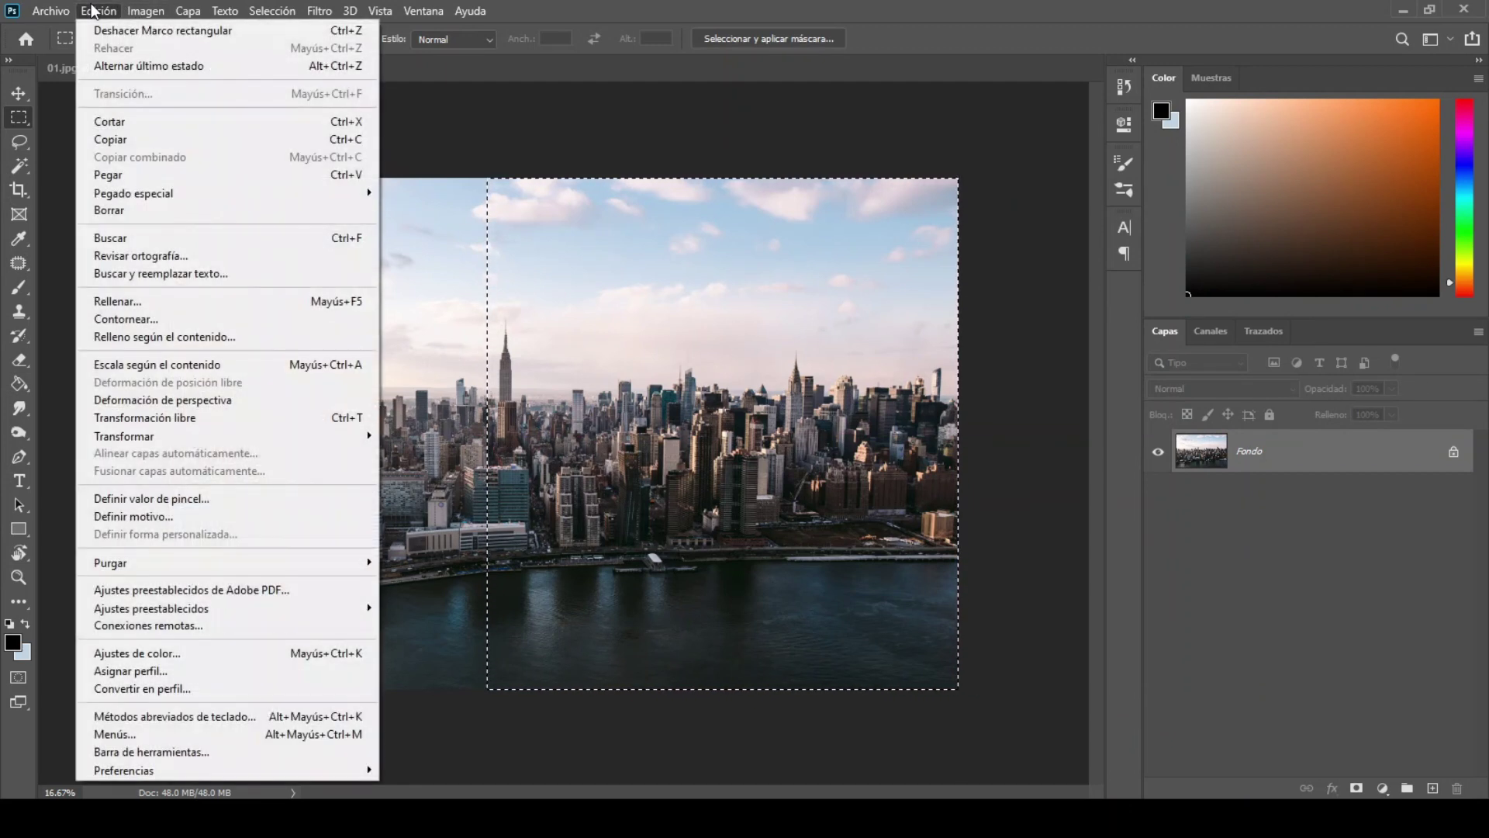
click(121, 142)
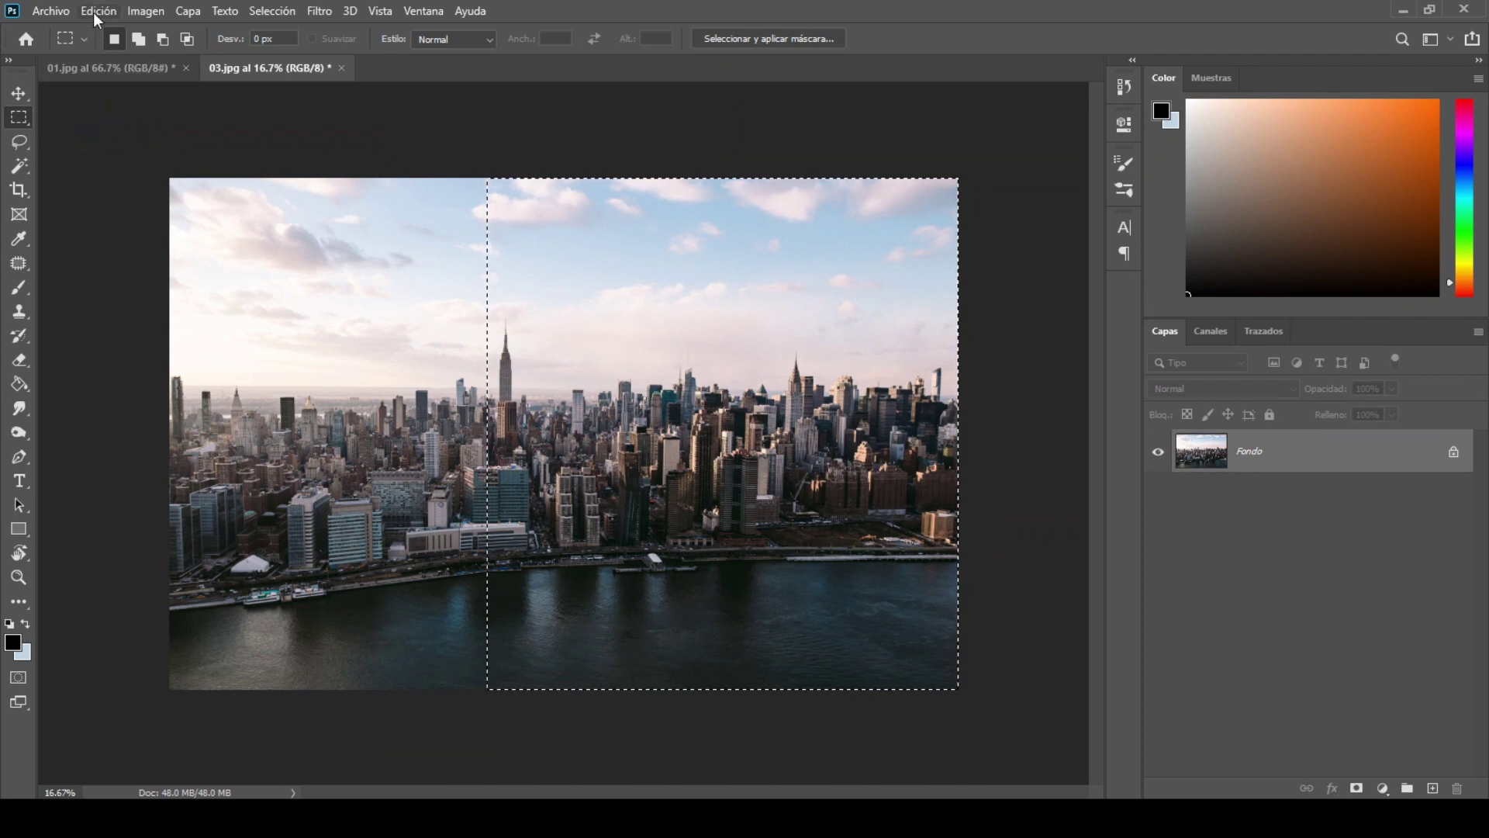
click(93, 12)
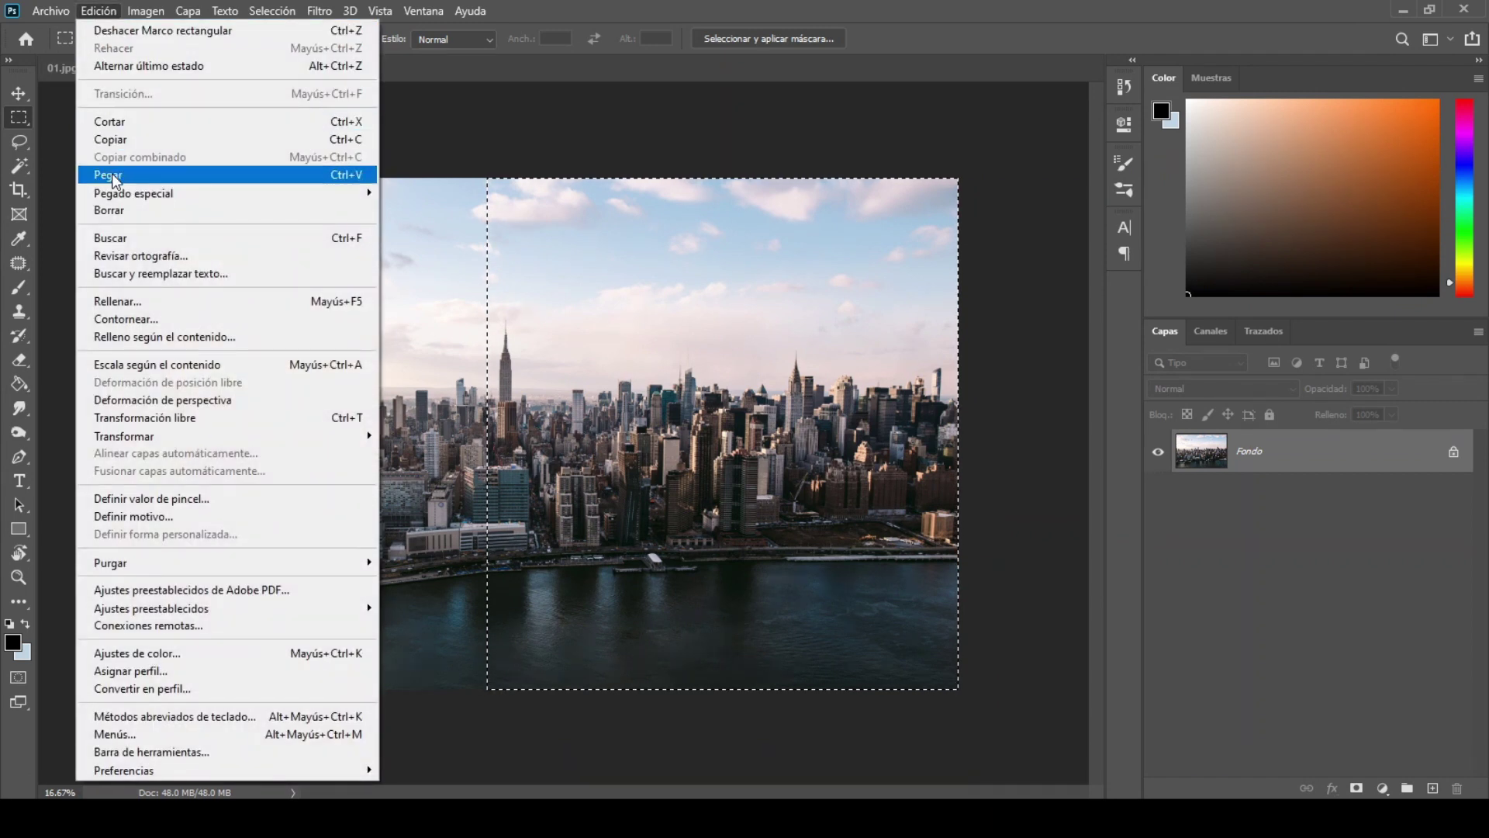
click(112, 173)
drag(19, 93, 110, 98)
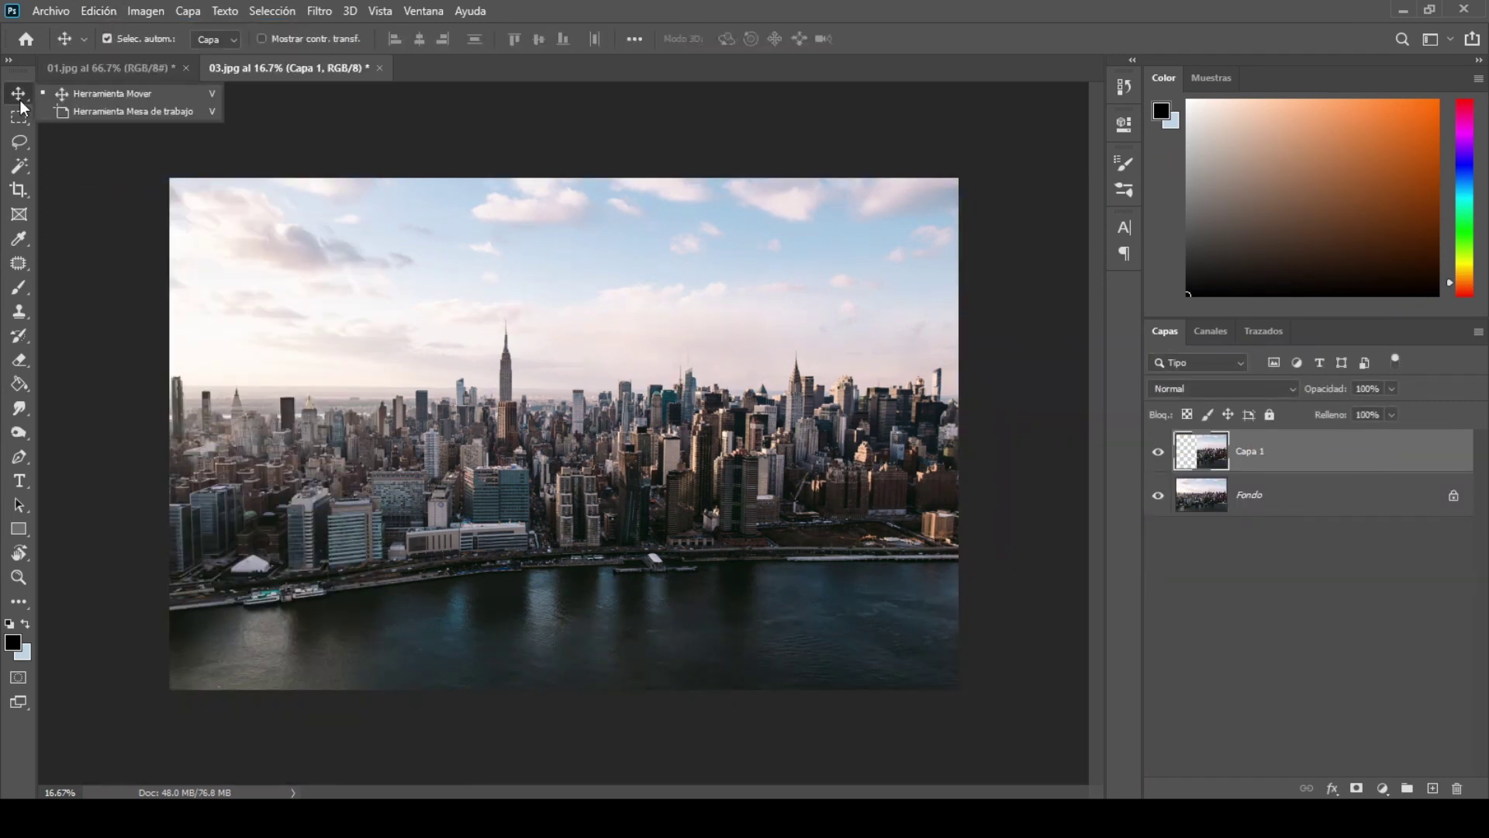
Step: Free-transform Capa 1, sliding the skyline copy over the left half of the image
click(109, 95)
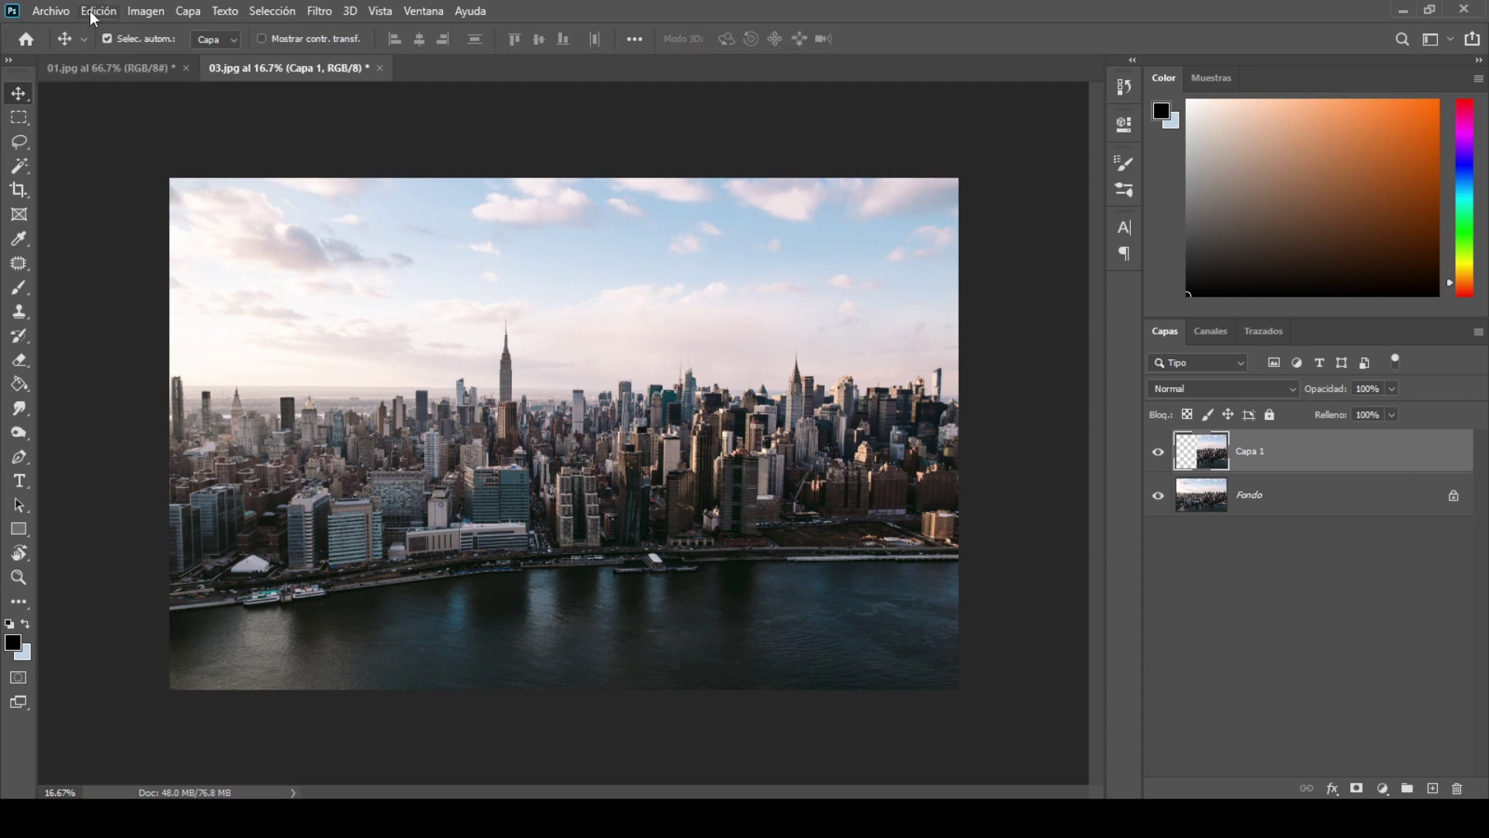
click(95, 11)
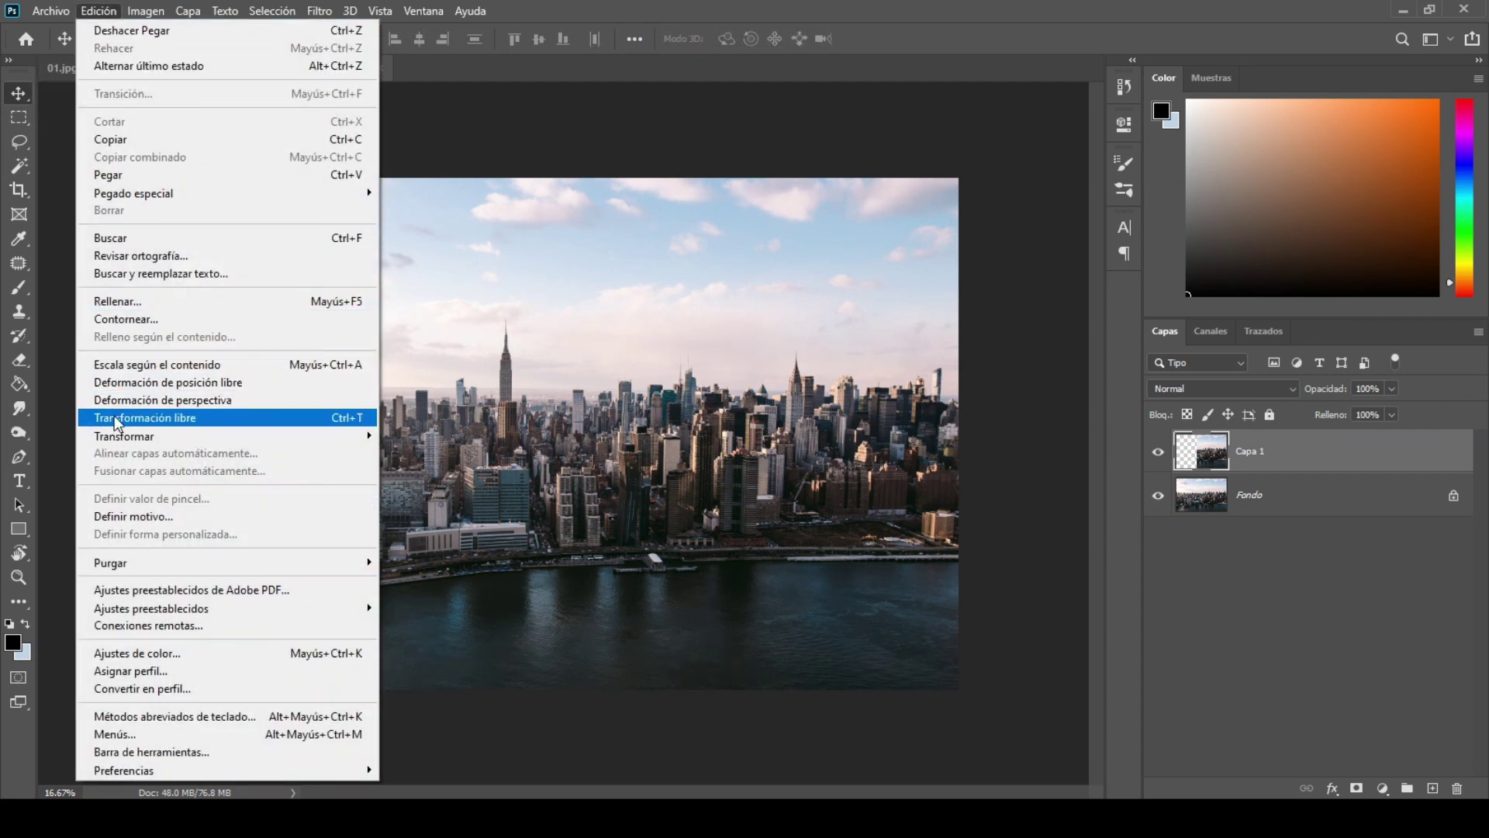
click(114, 418)
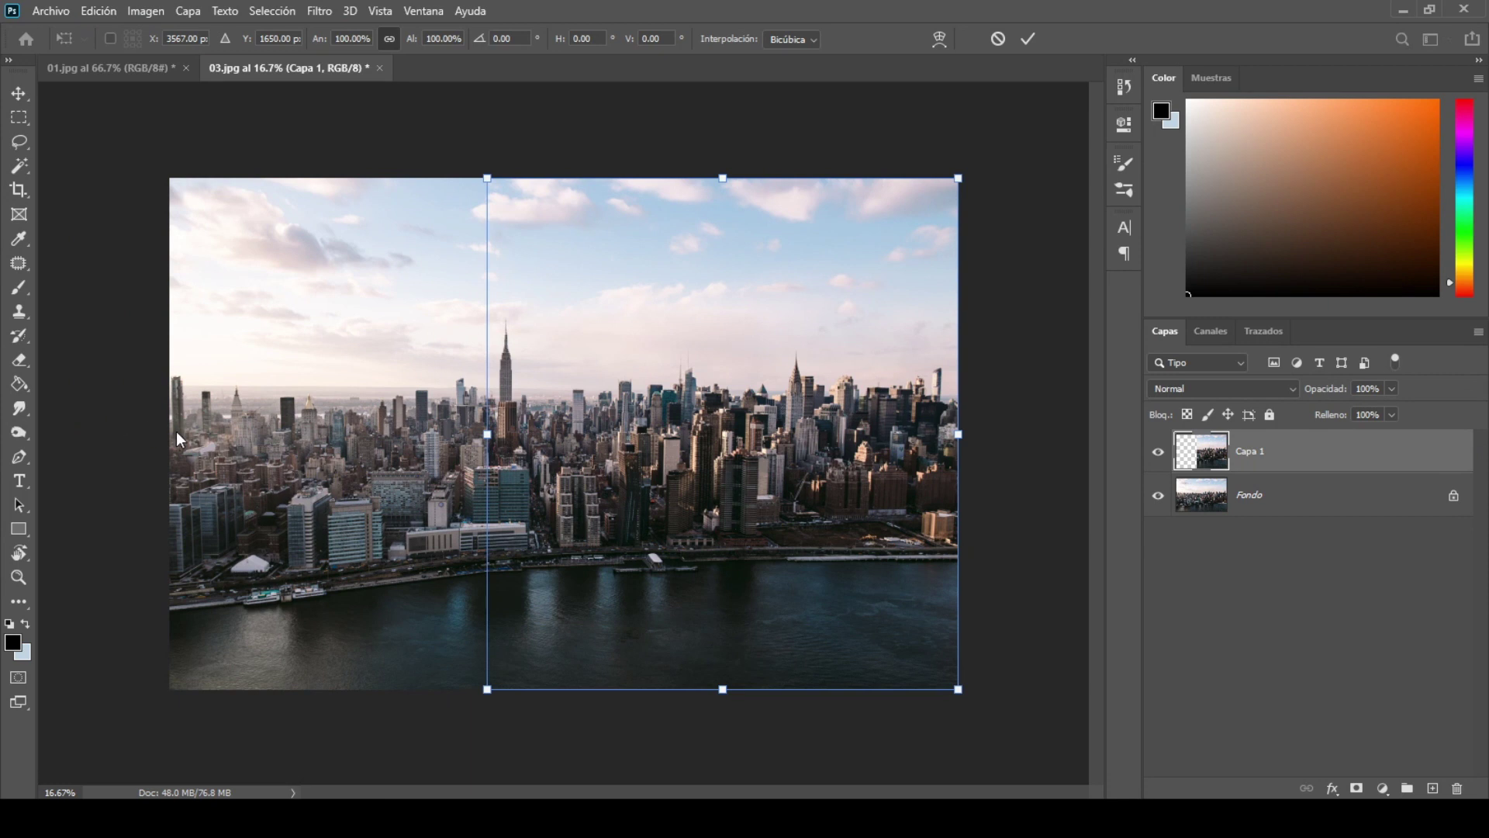
drag(802, 462, 386, 456)
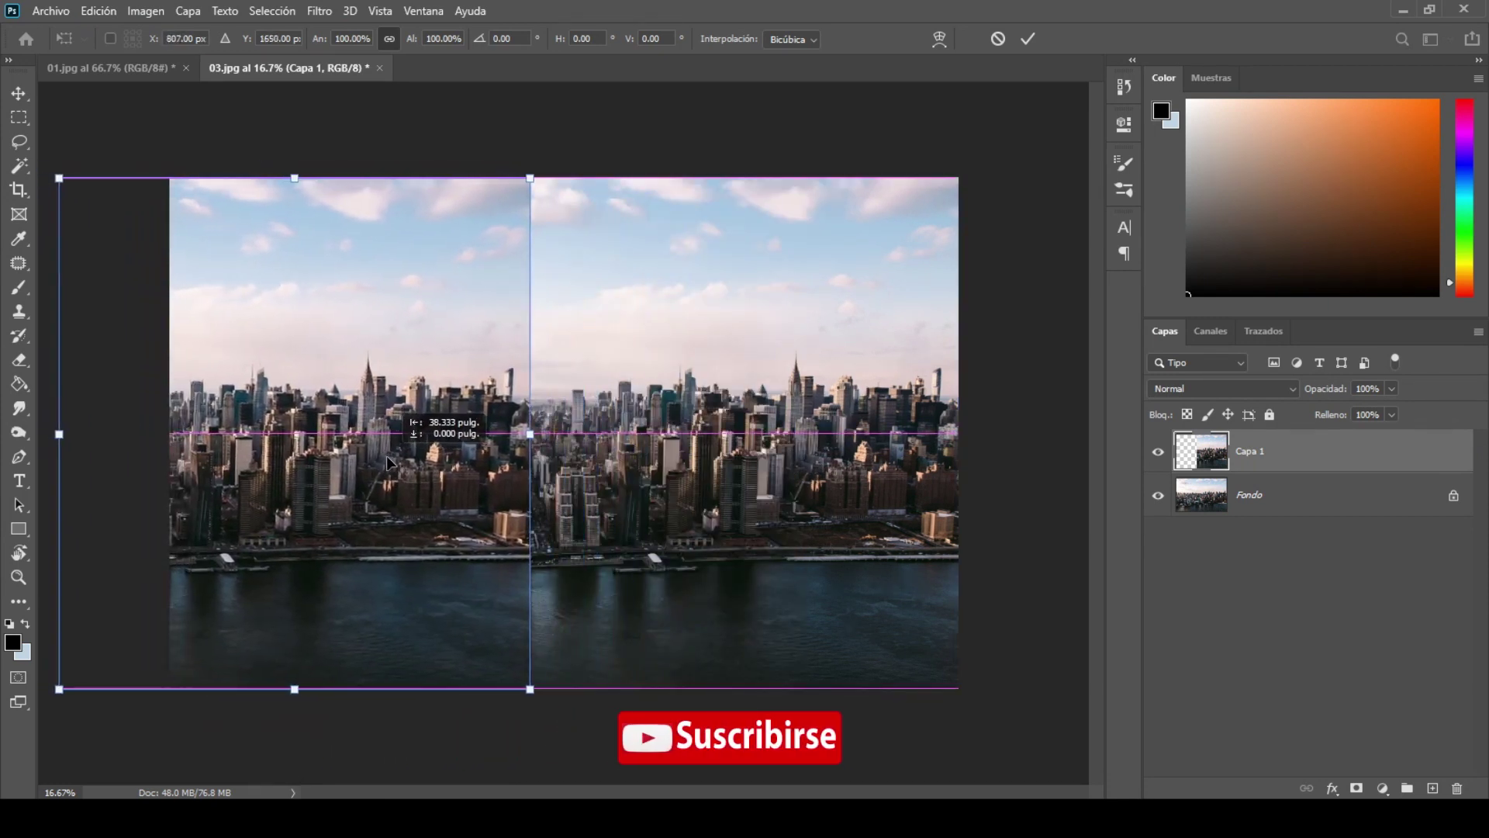
drag(389, 419, 396, 425)
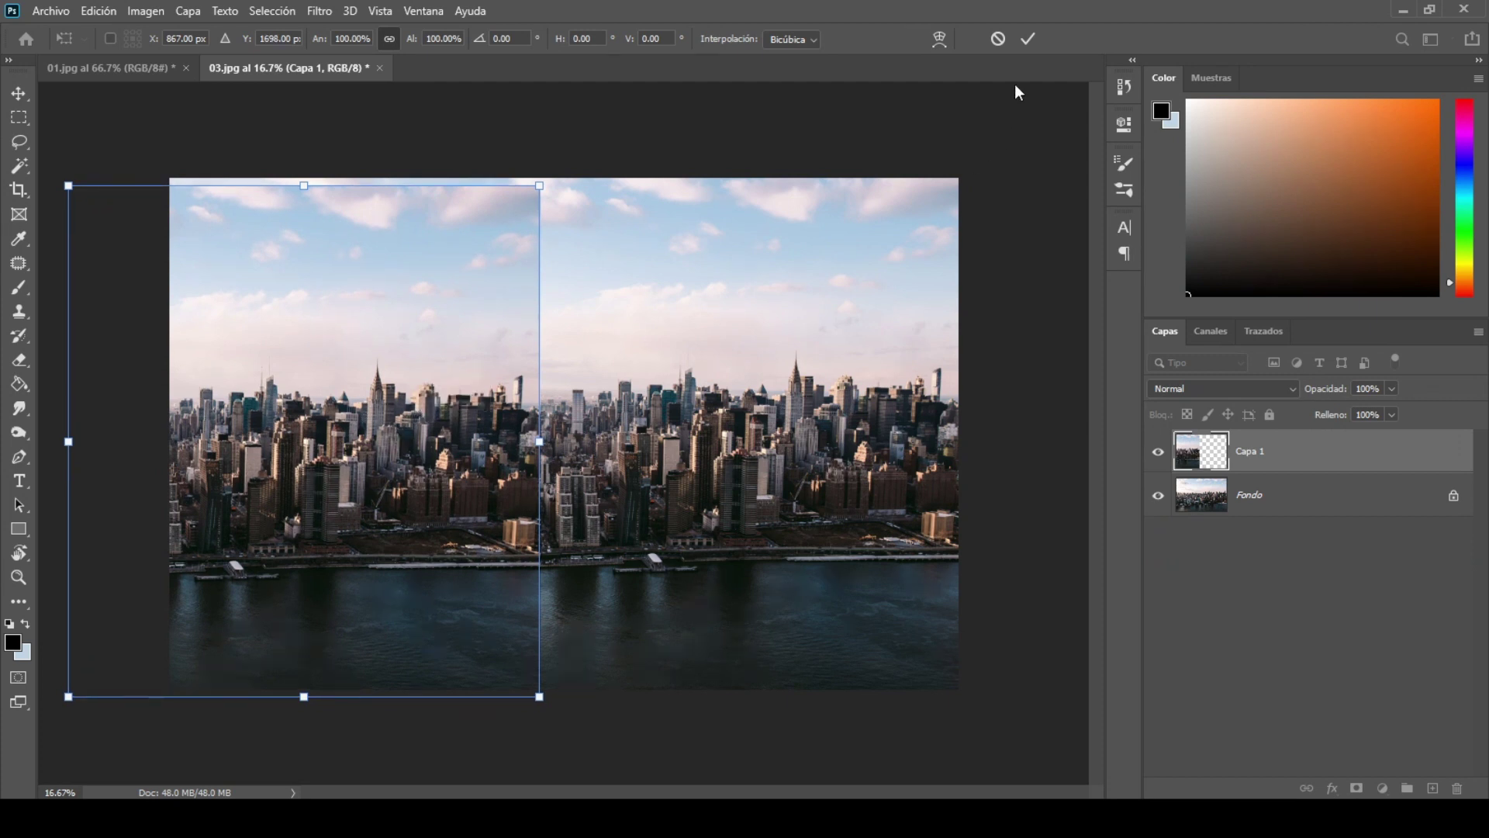
click(1028, 38)
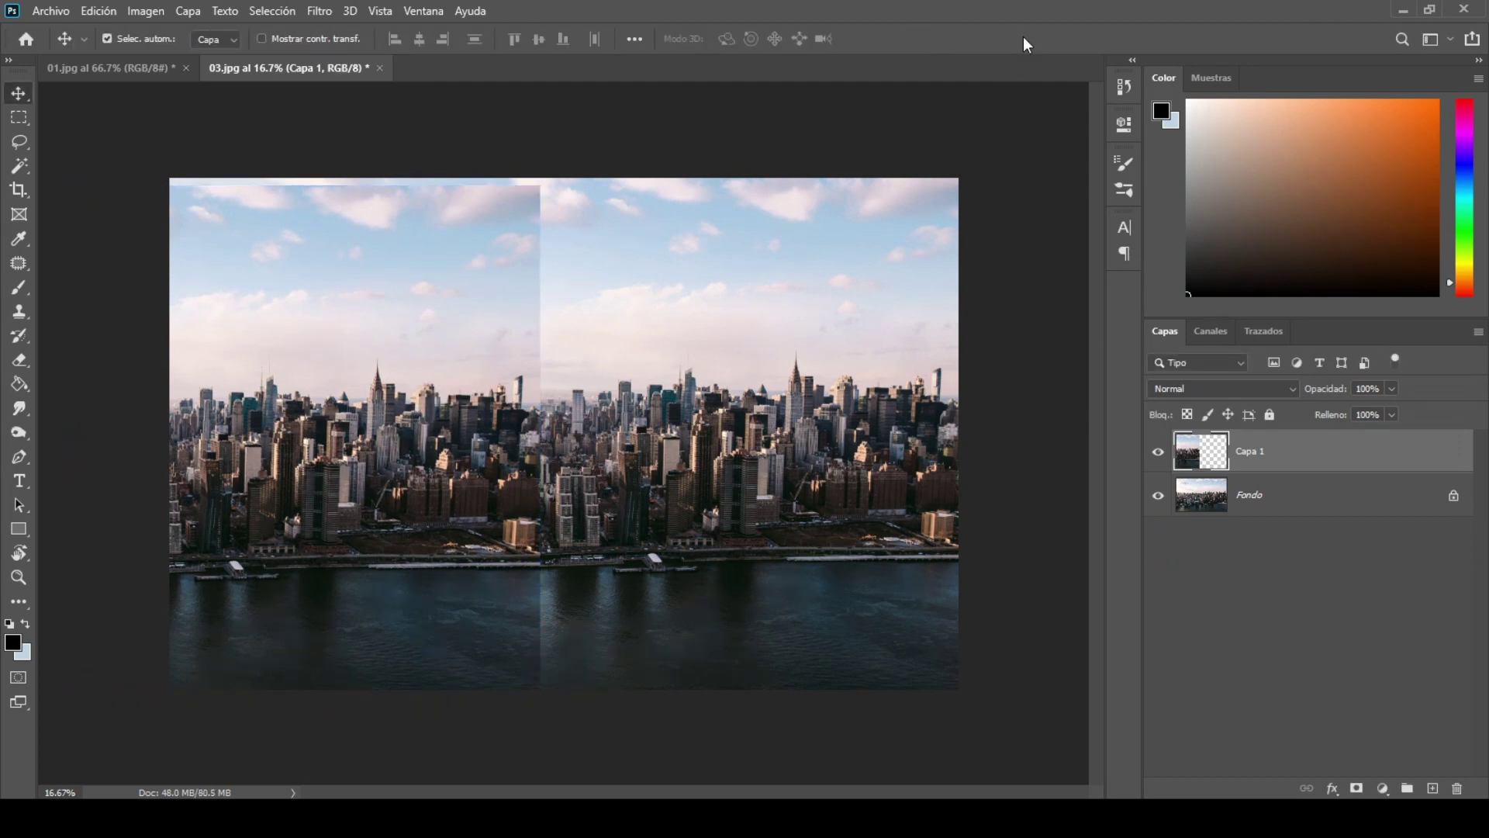
Step: Add a layer mask to Capa 1 and set a soft brush to 64% opacity, 1133 px
click(1359, 788)
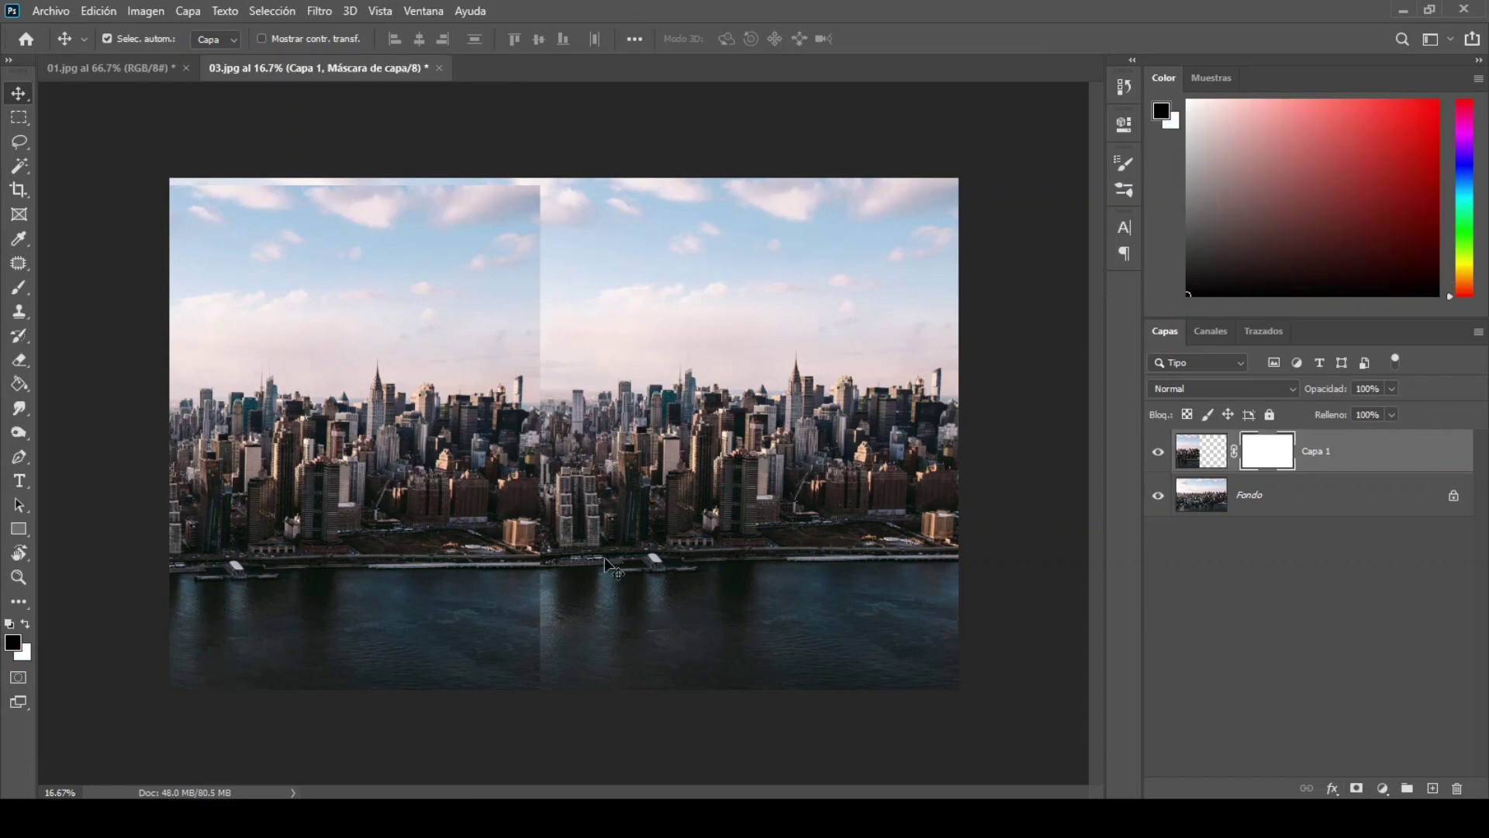
click(25, 290)
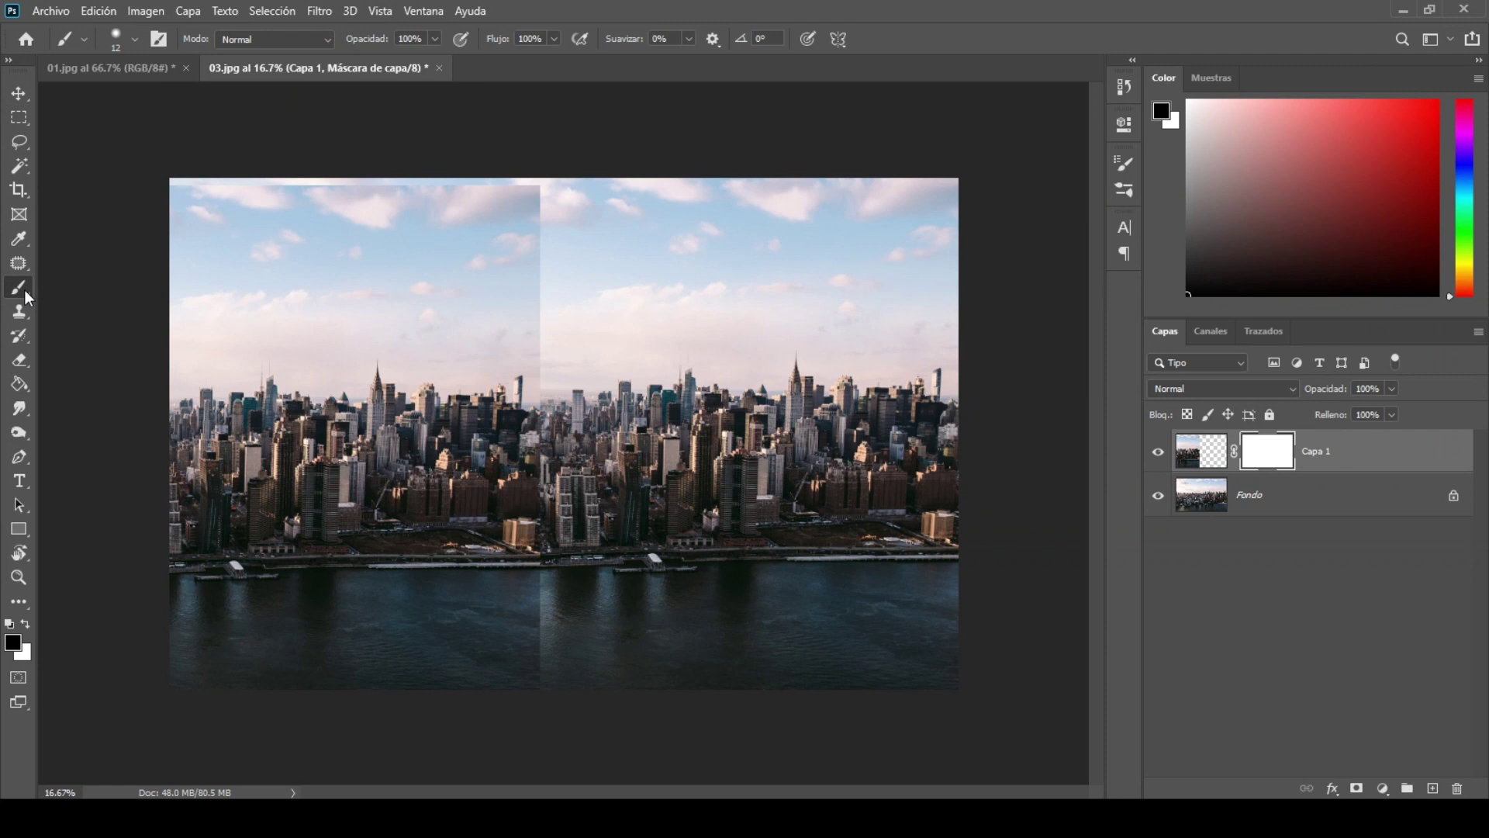
drag(375, 45, 346, 45)
alt+right_click(649, 273)
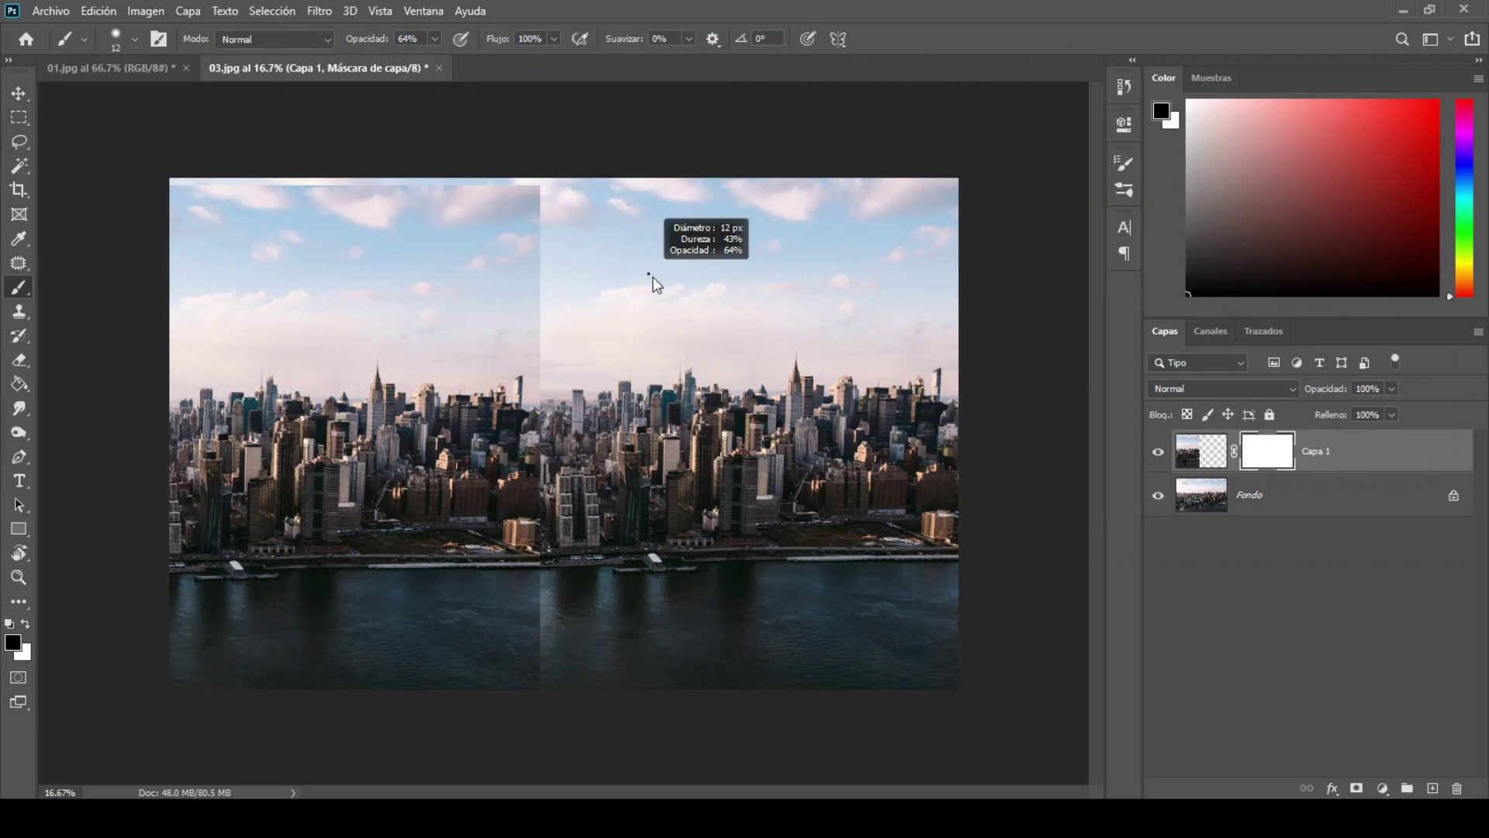
drag(654, 277, 689, 282)
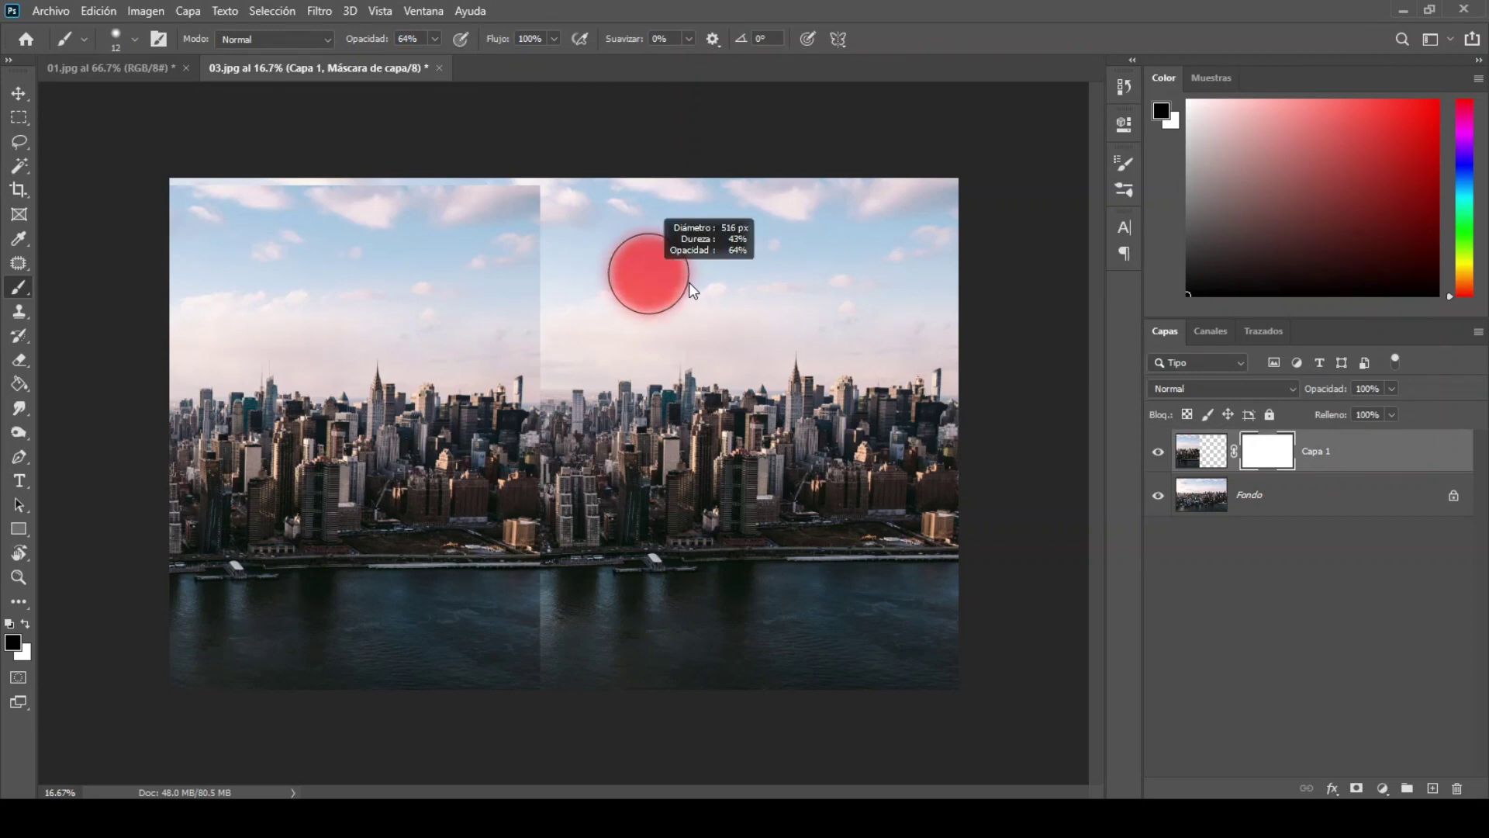
click(135, 39)
drag(206, 99, 212, 100)
Step: Paint black on the mask over the seam and sky to blend it
click(134, 40)
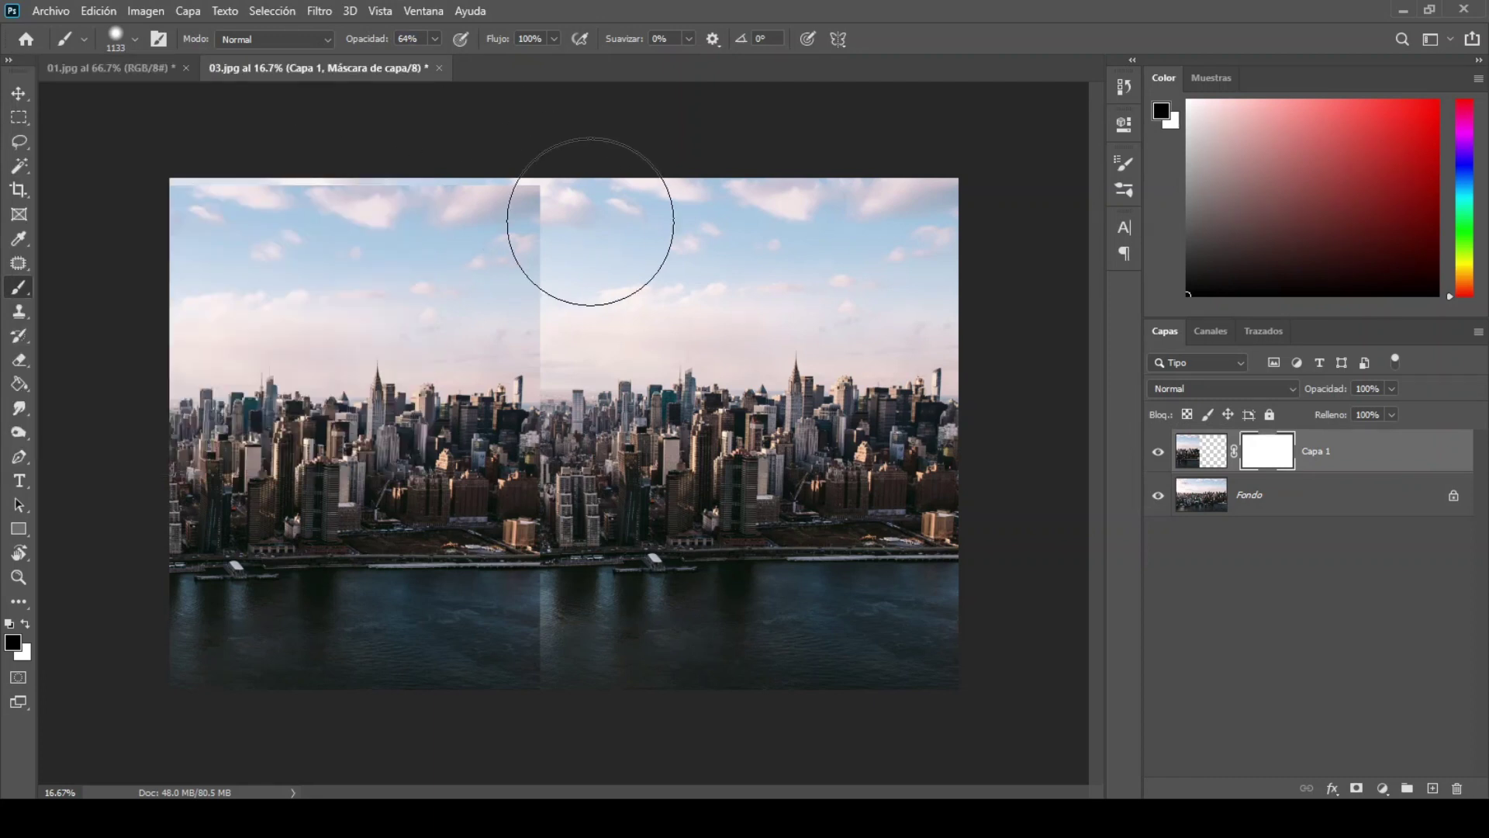
mouse_move(642, 322)
mouse_down()
mouse_move(621, 256)
mouse_move(618, 665)
mouse_move(618, 232)
mouse_up()
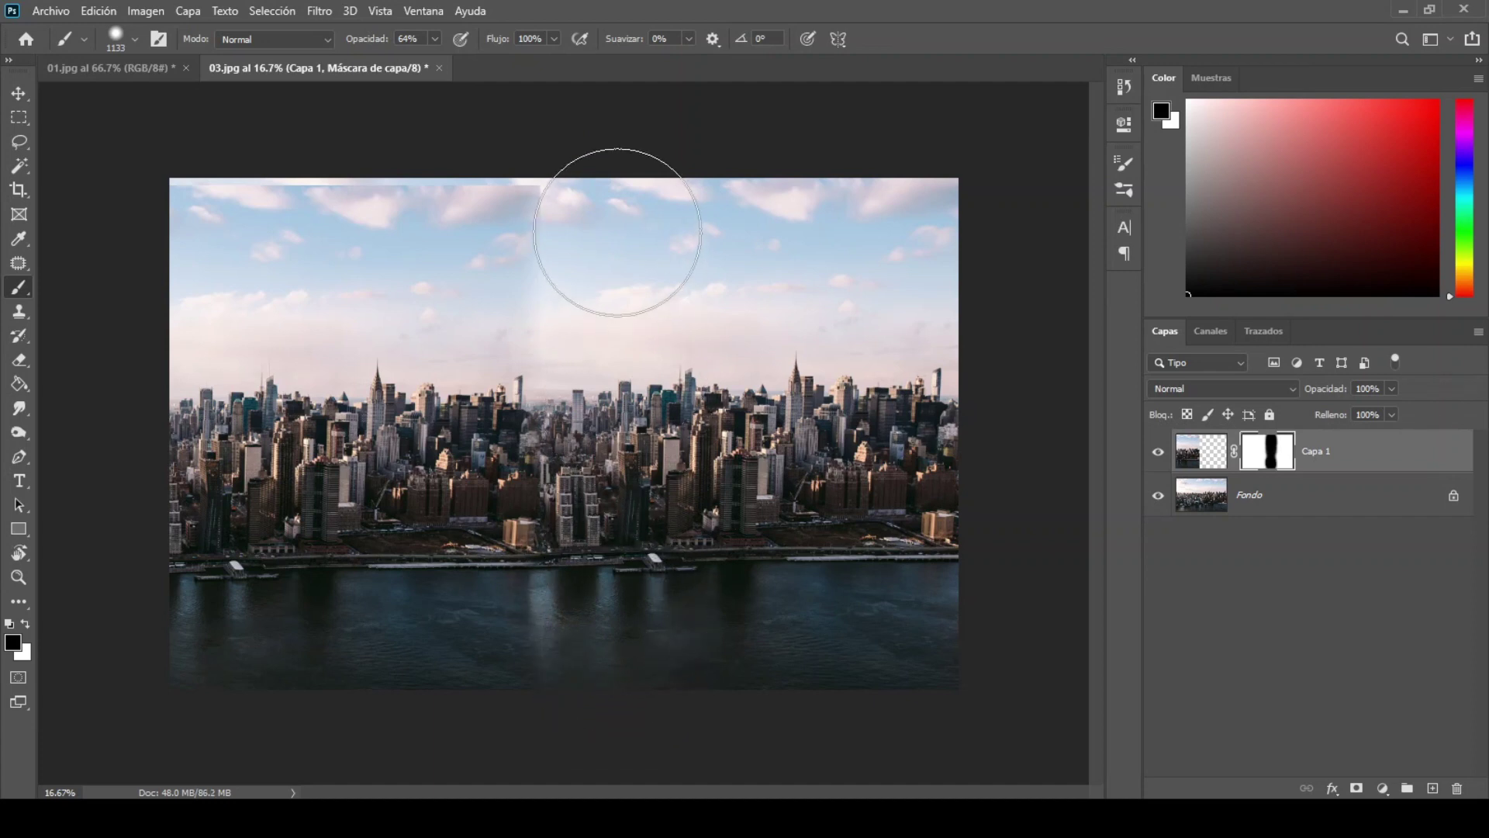
mouse_move(596, 121)
mouse_down()
mouse_move(631, 272)
mouse_move(553, 150)
mouse_up()
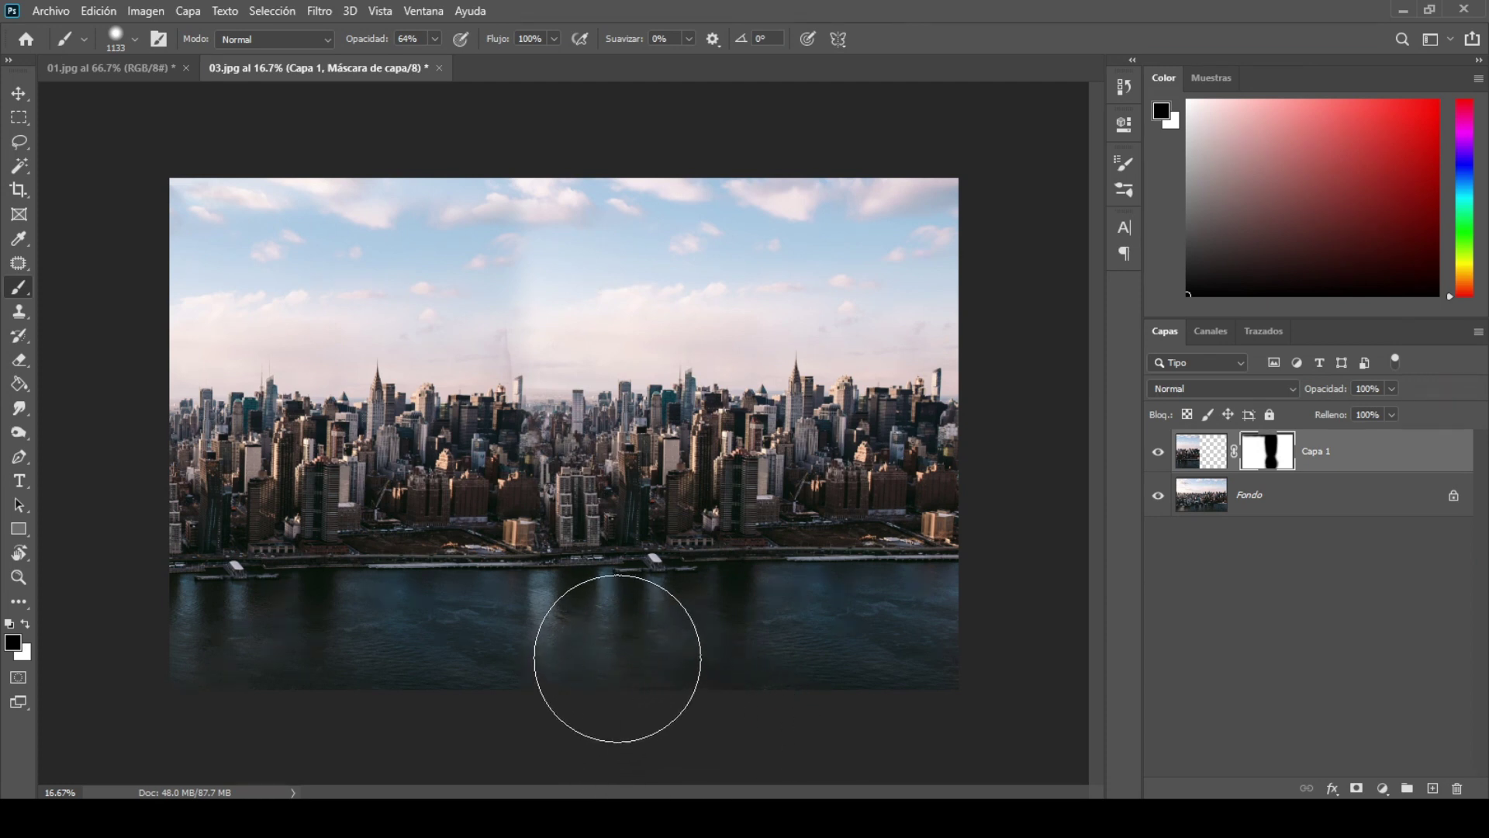
Step: Merge Capa 1 and Fondo into a single layer
ctrl+click(1327, 500)
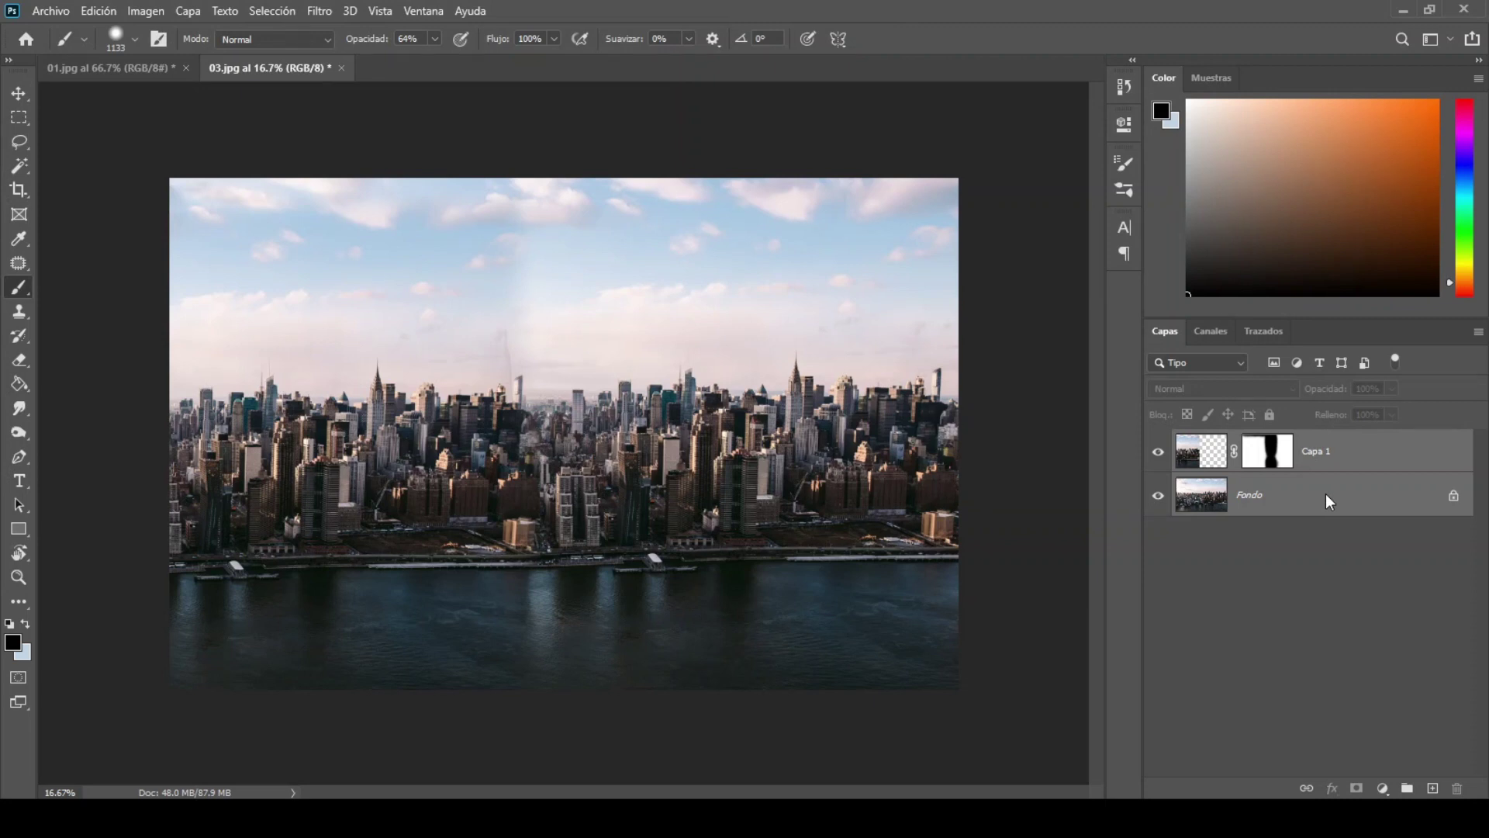
right_click(1328, 500)
click(1329, 642)
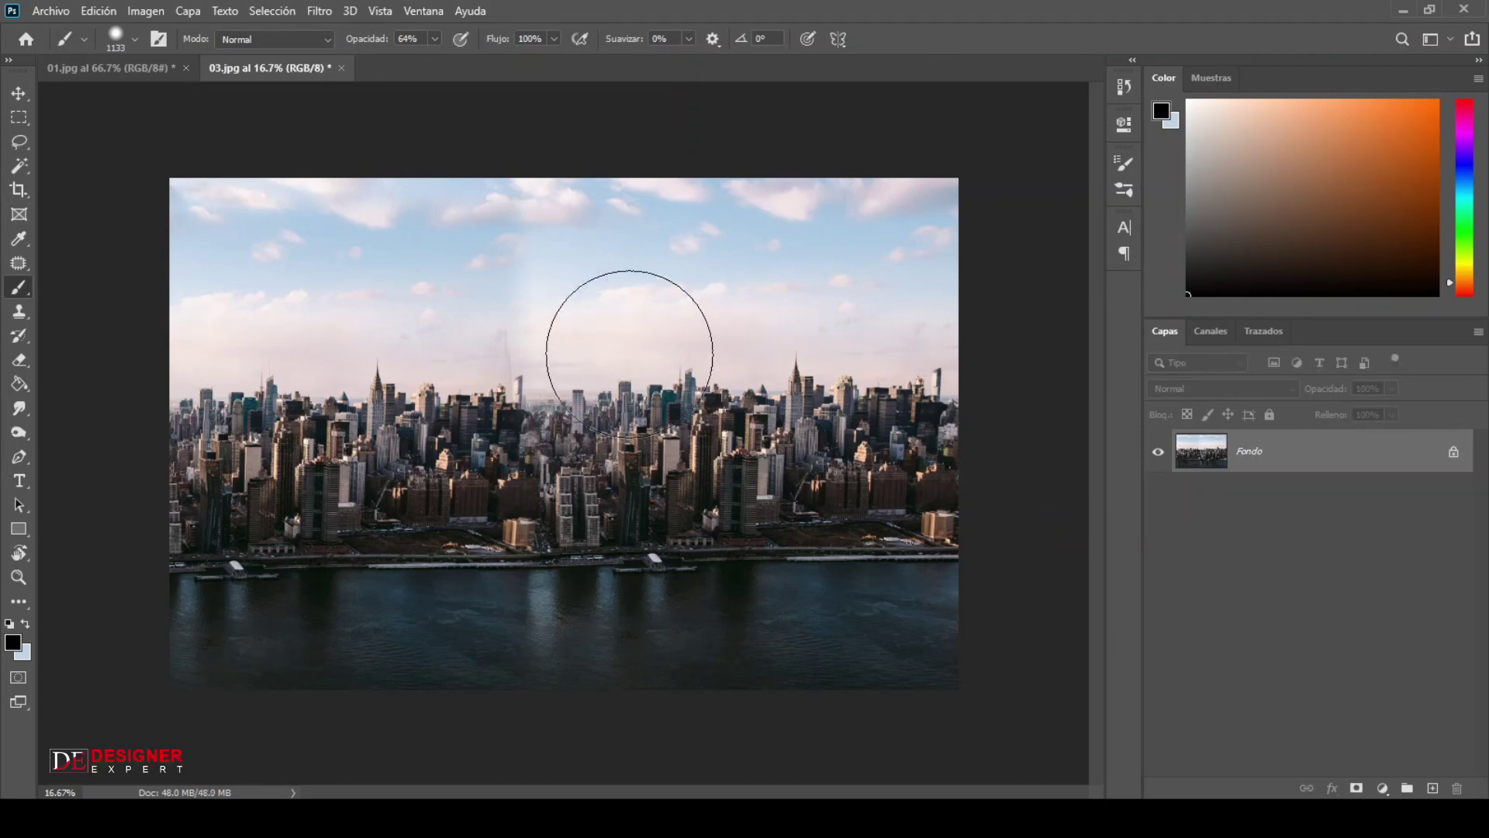
Step: Apply Polar Coordinates (Rectangular a polar) to bend the city into a ring
click(319, 14)
mouse_move(349, 239)
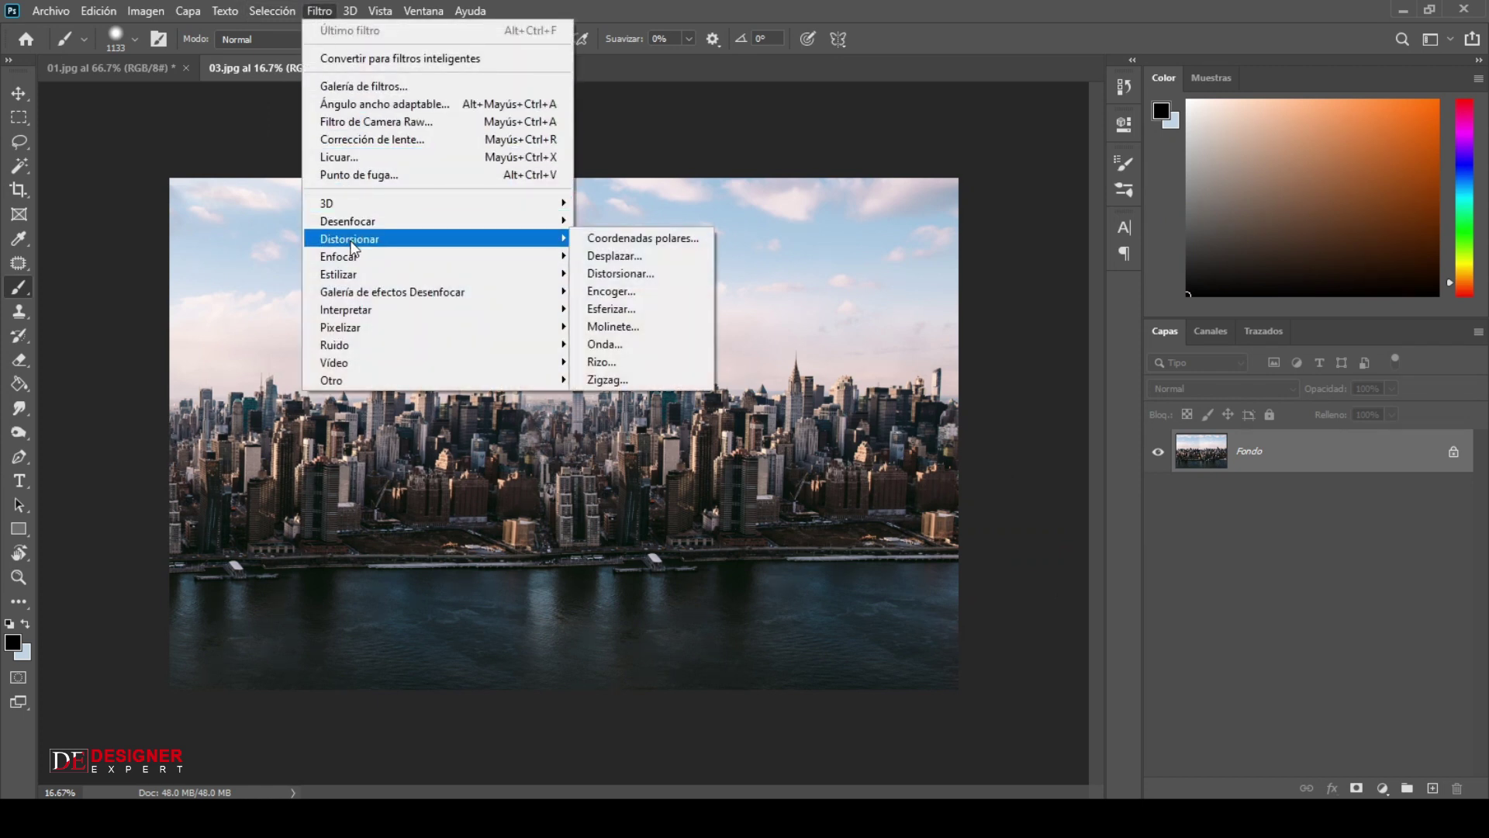
click(593, 245)
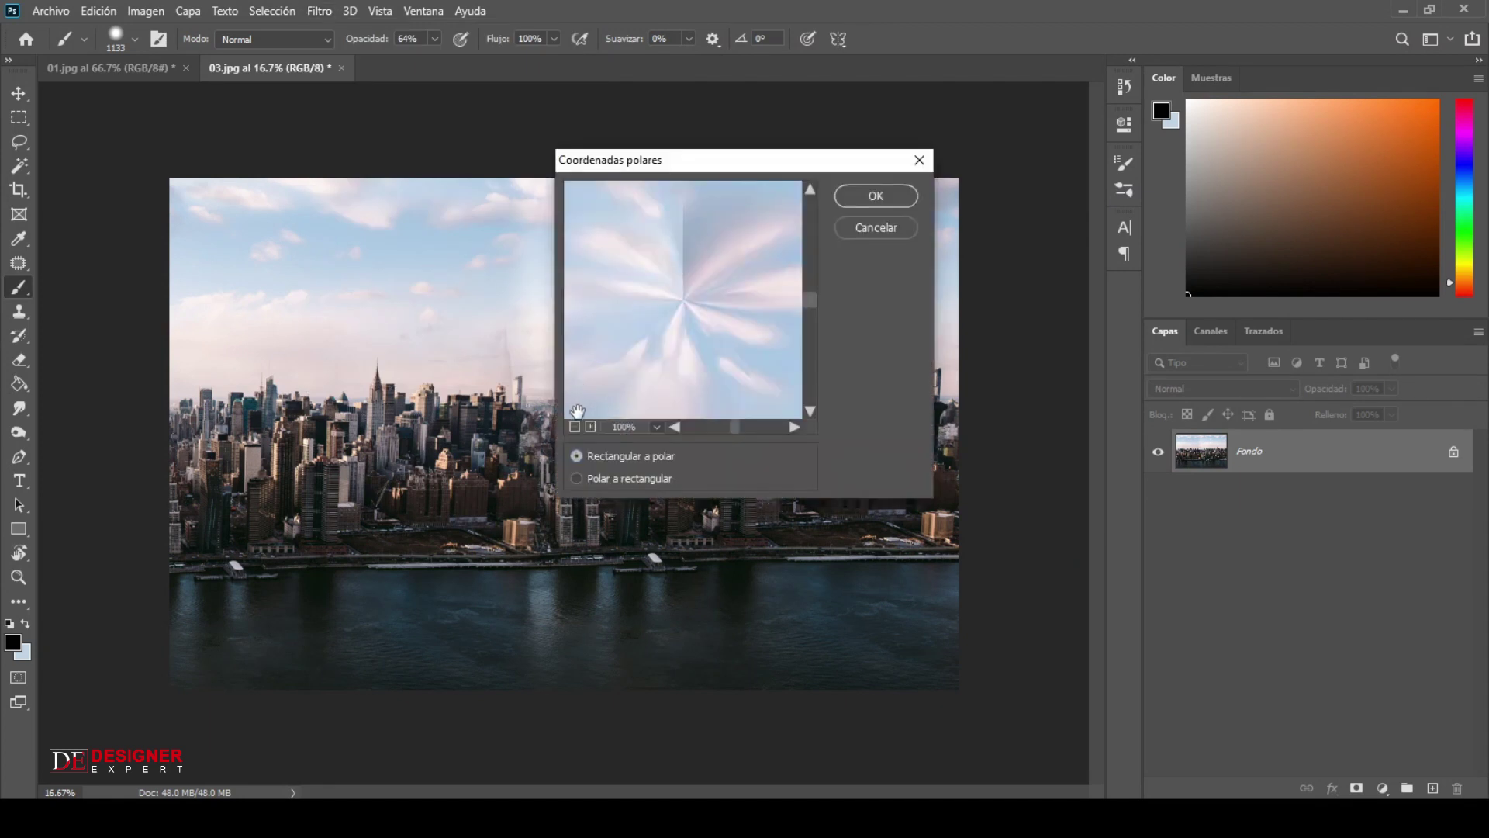
click(575, 426)
click(575, 426)
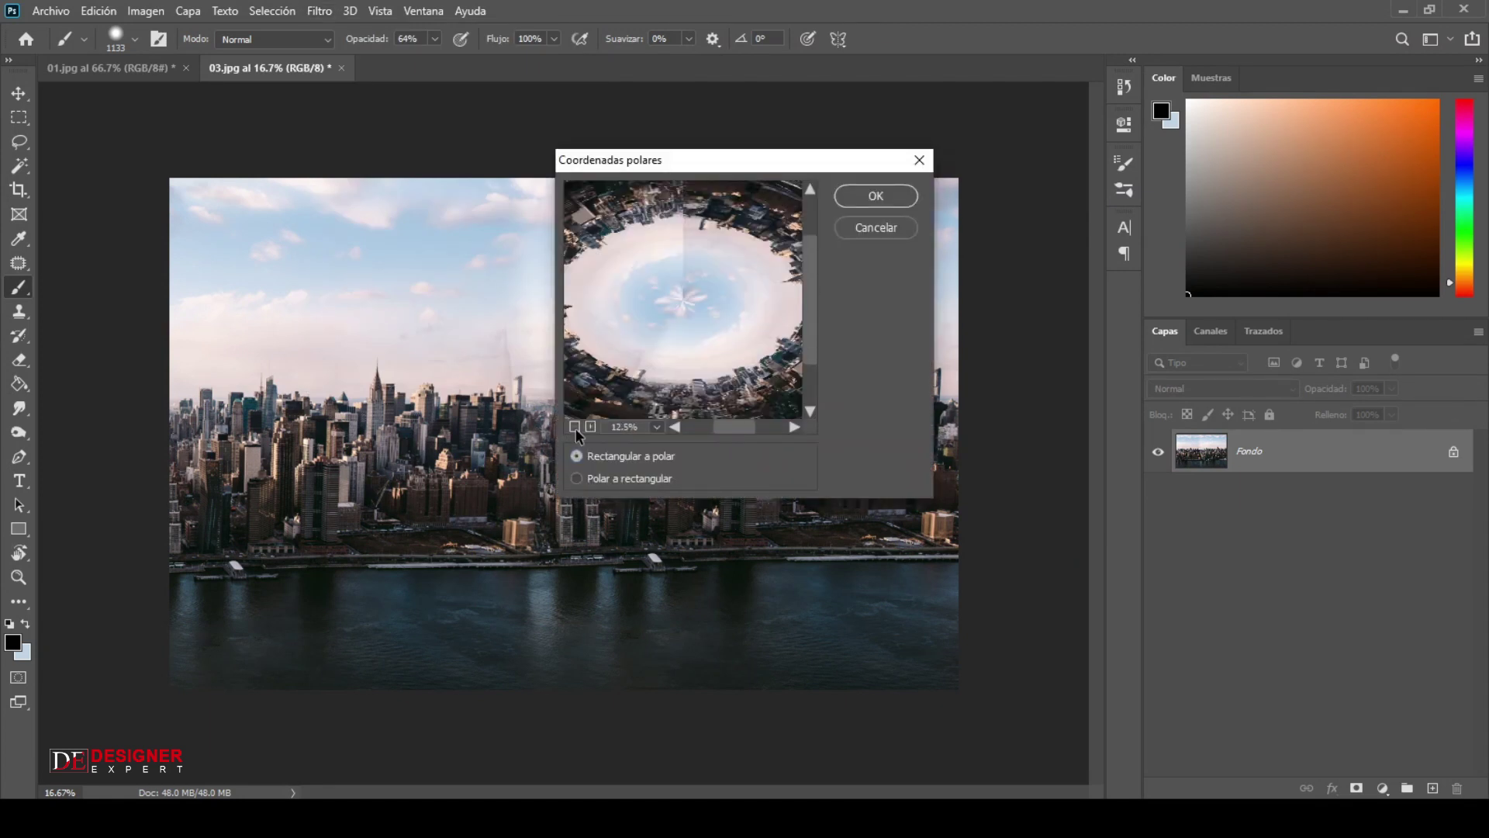
click(575, 427)
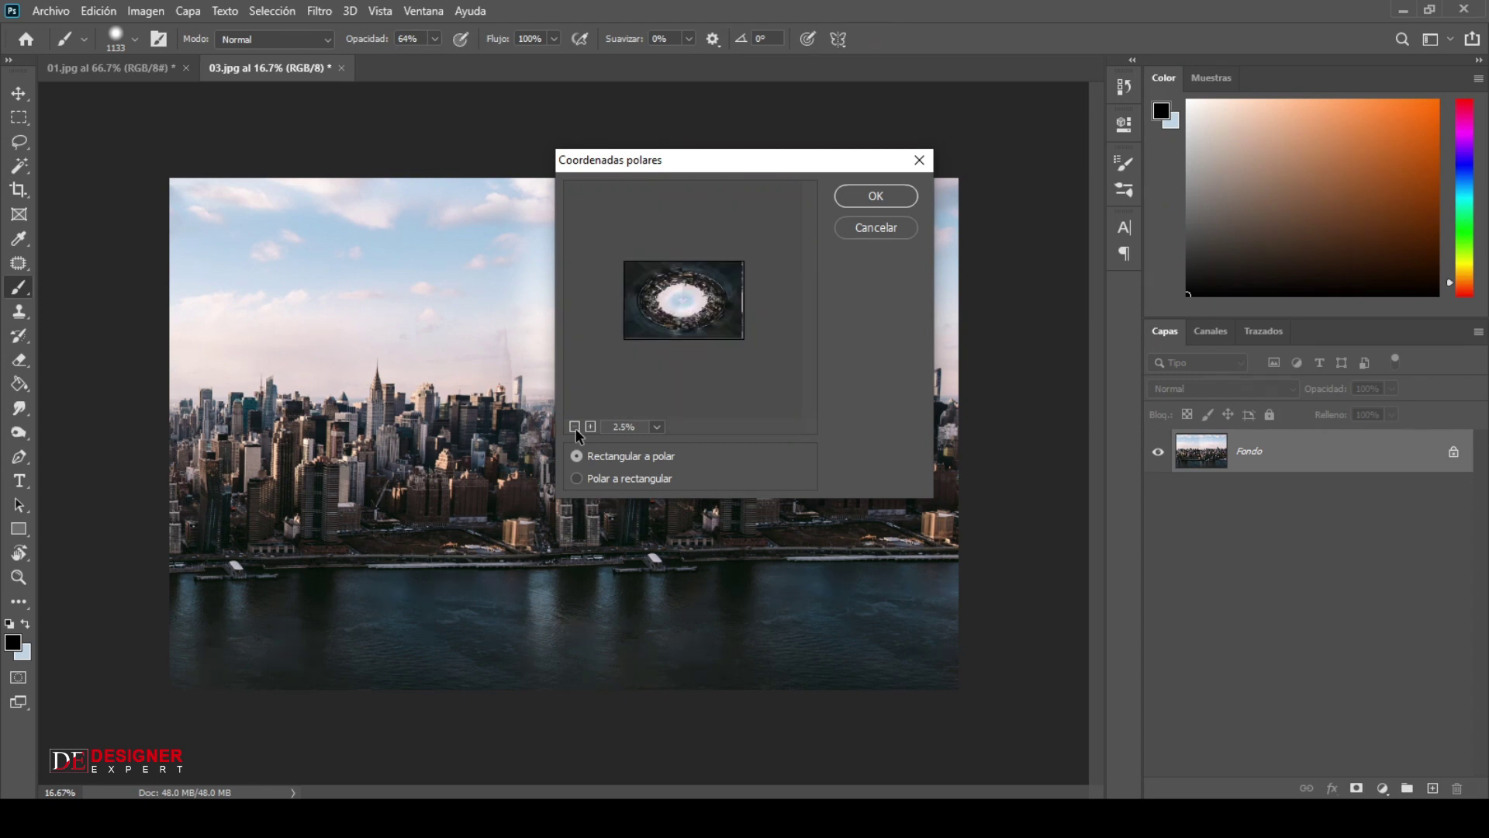
click(590, 427)
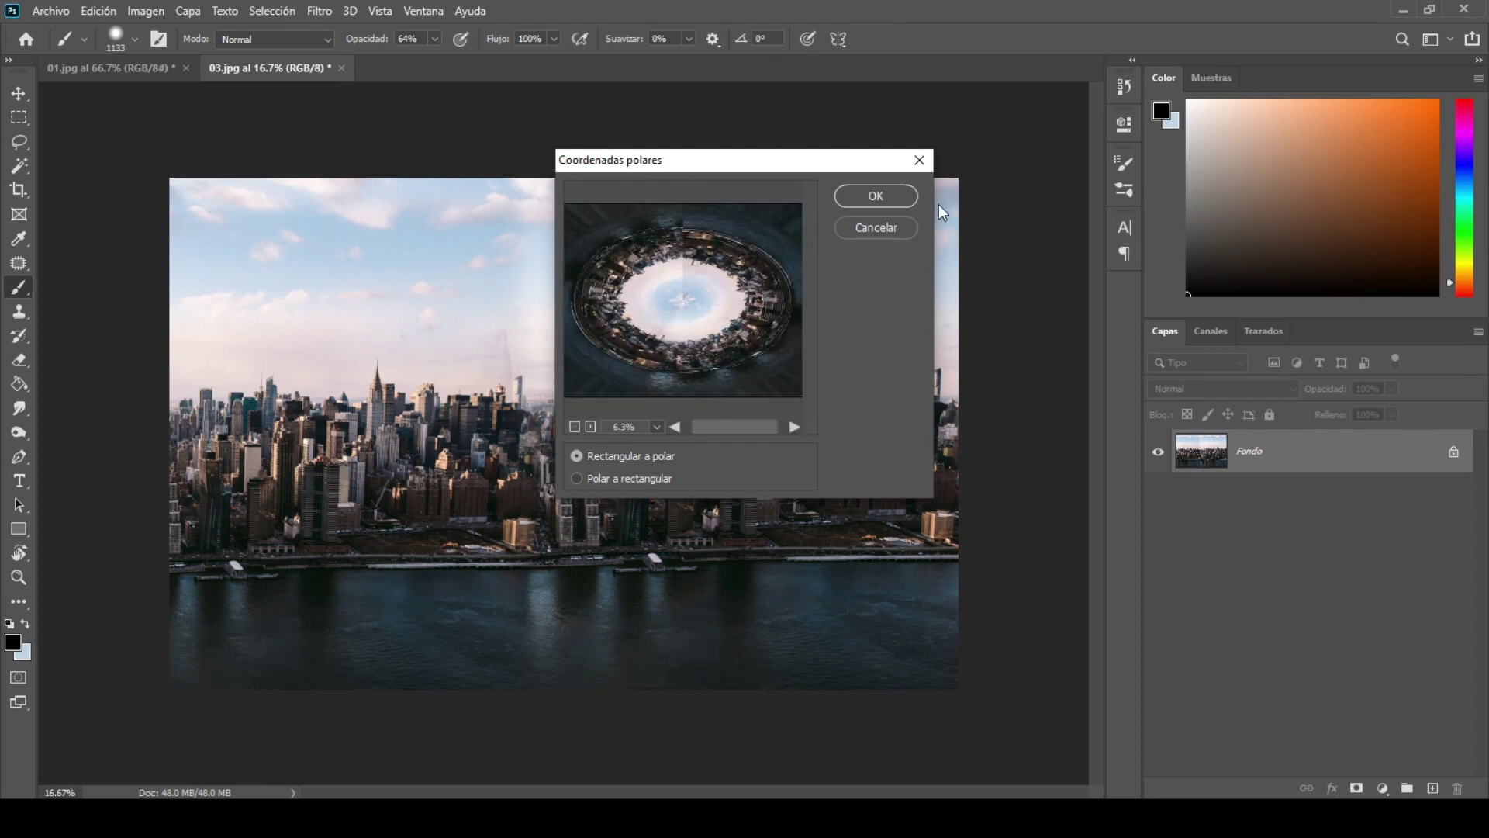
click(907, 199)
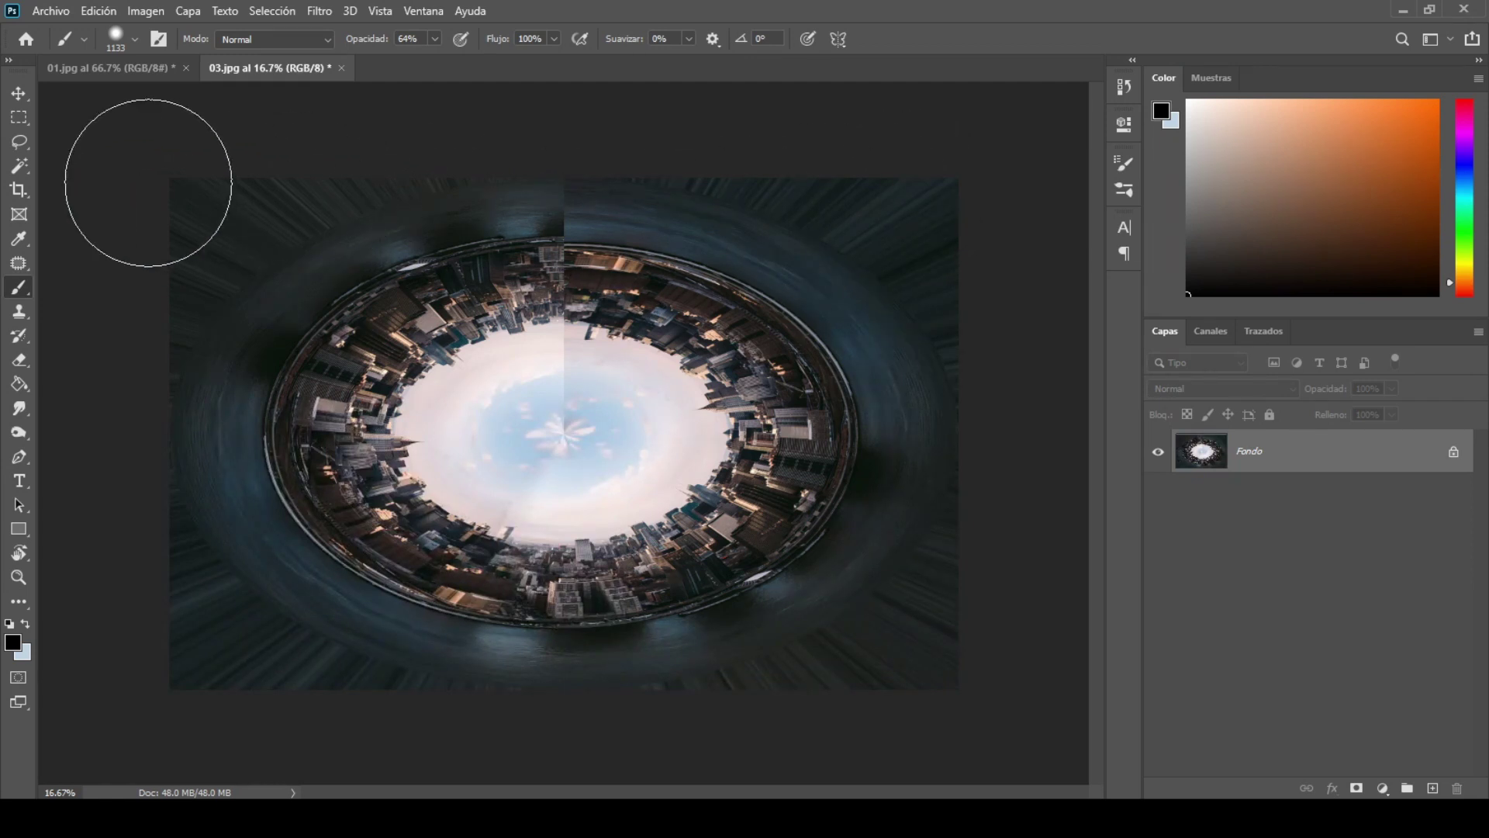
click(16, 95)
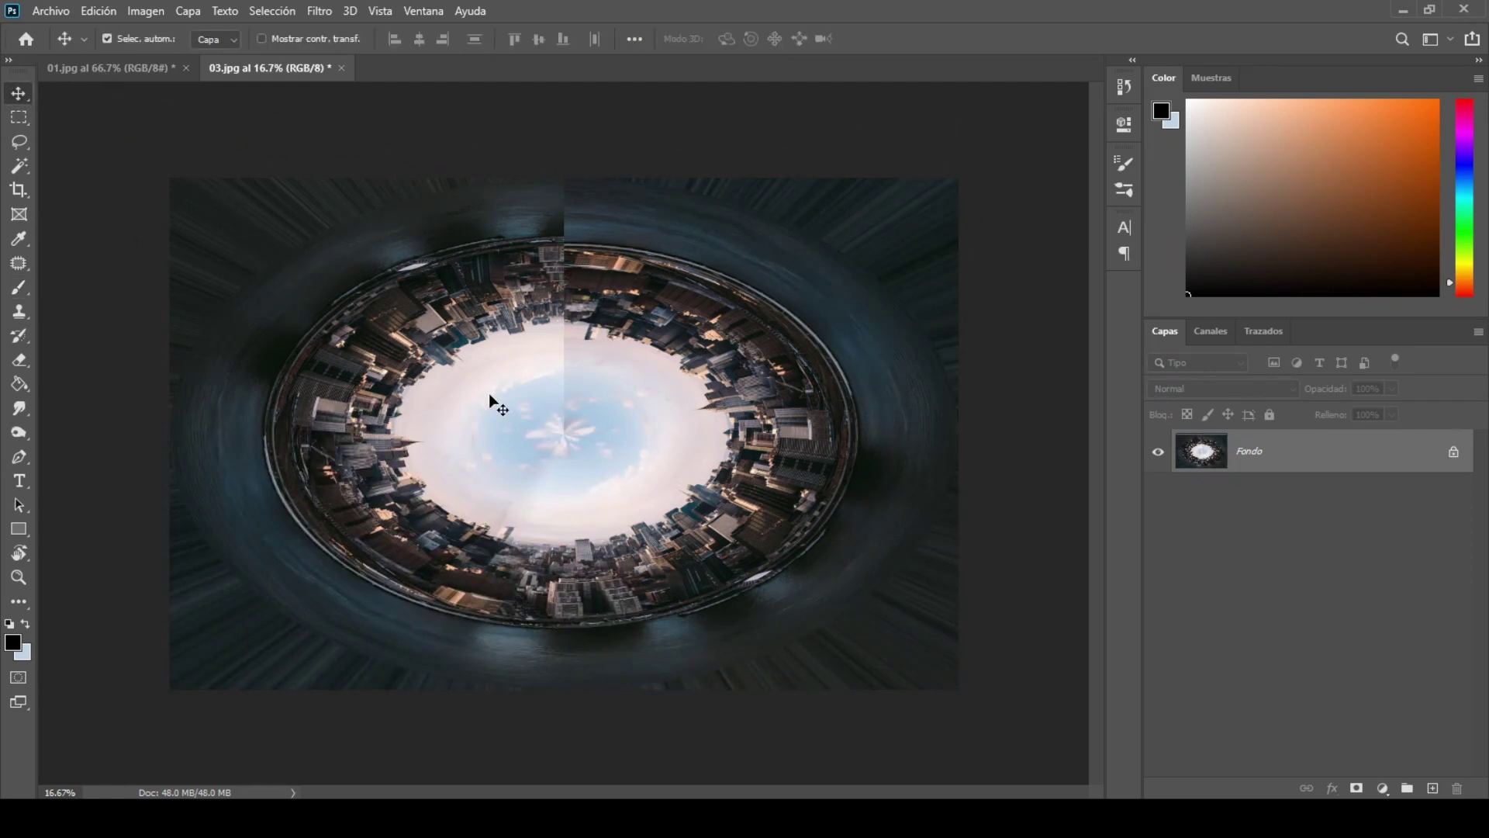
Step: Paste the city ring into the 01.jpg eye photo as Capa 1 and zoom out
click(131, 68)
key(ctrl+v)
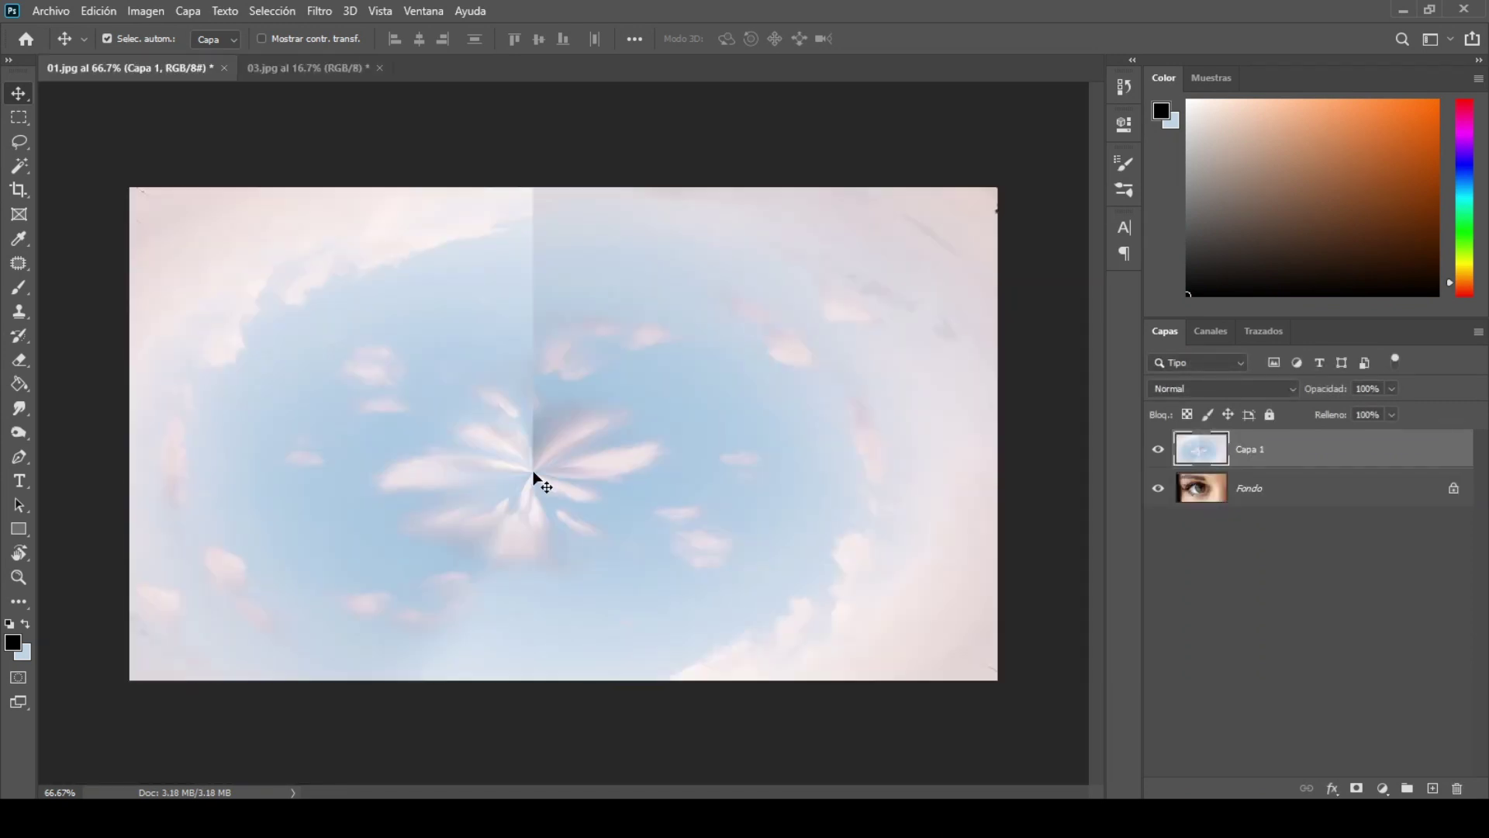
key(ctrl+minus)
key(ctrl+minus)
key(ctrl+minus)
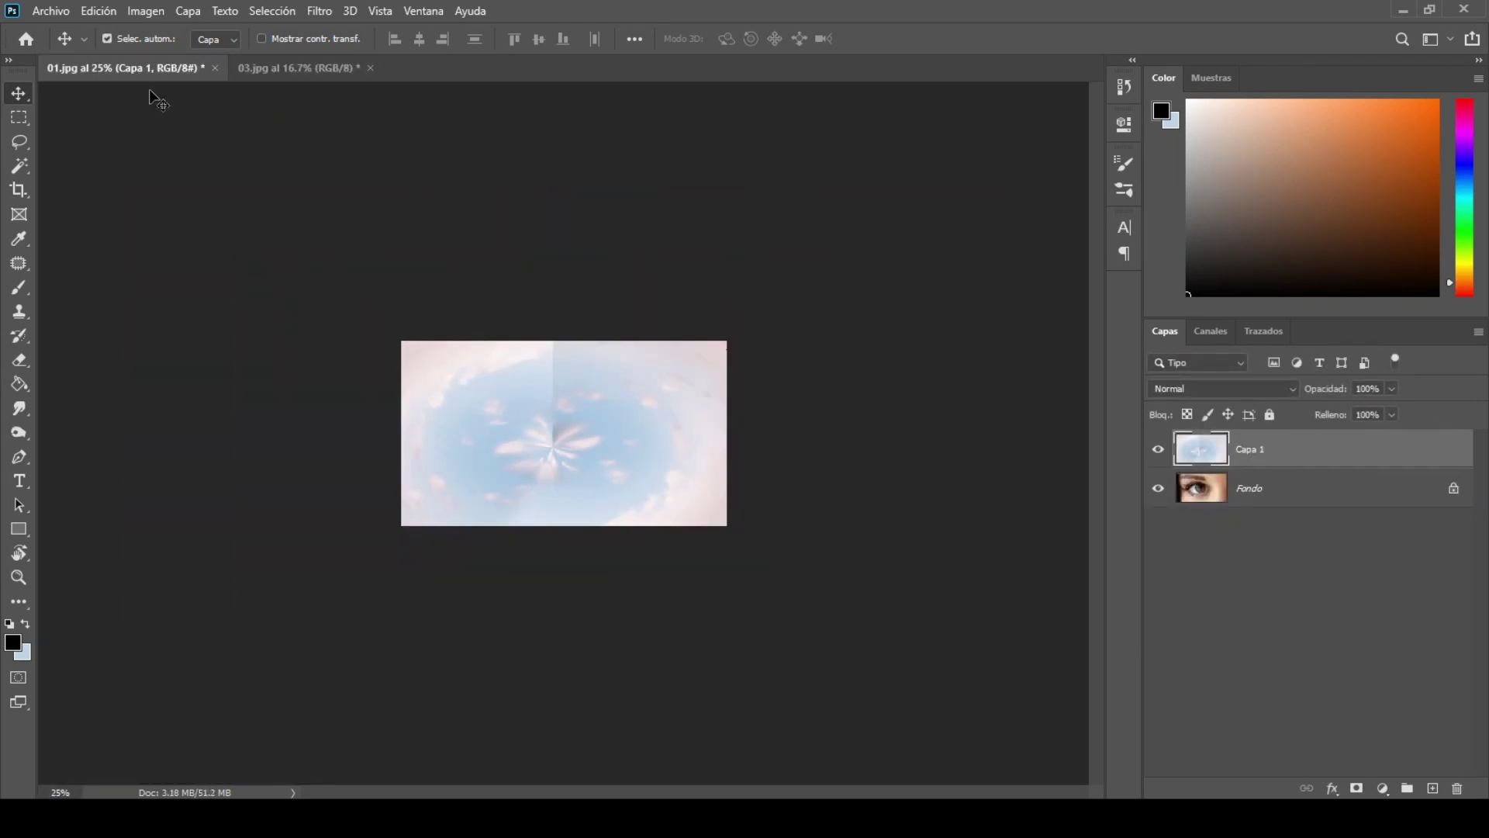
click(98, 11)
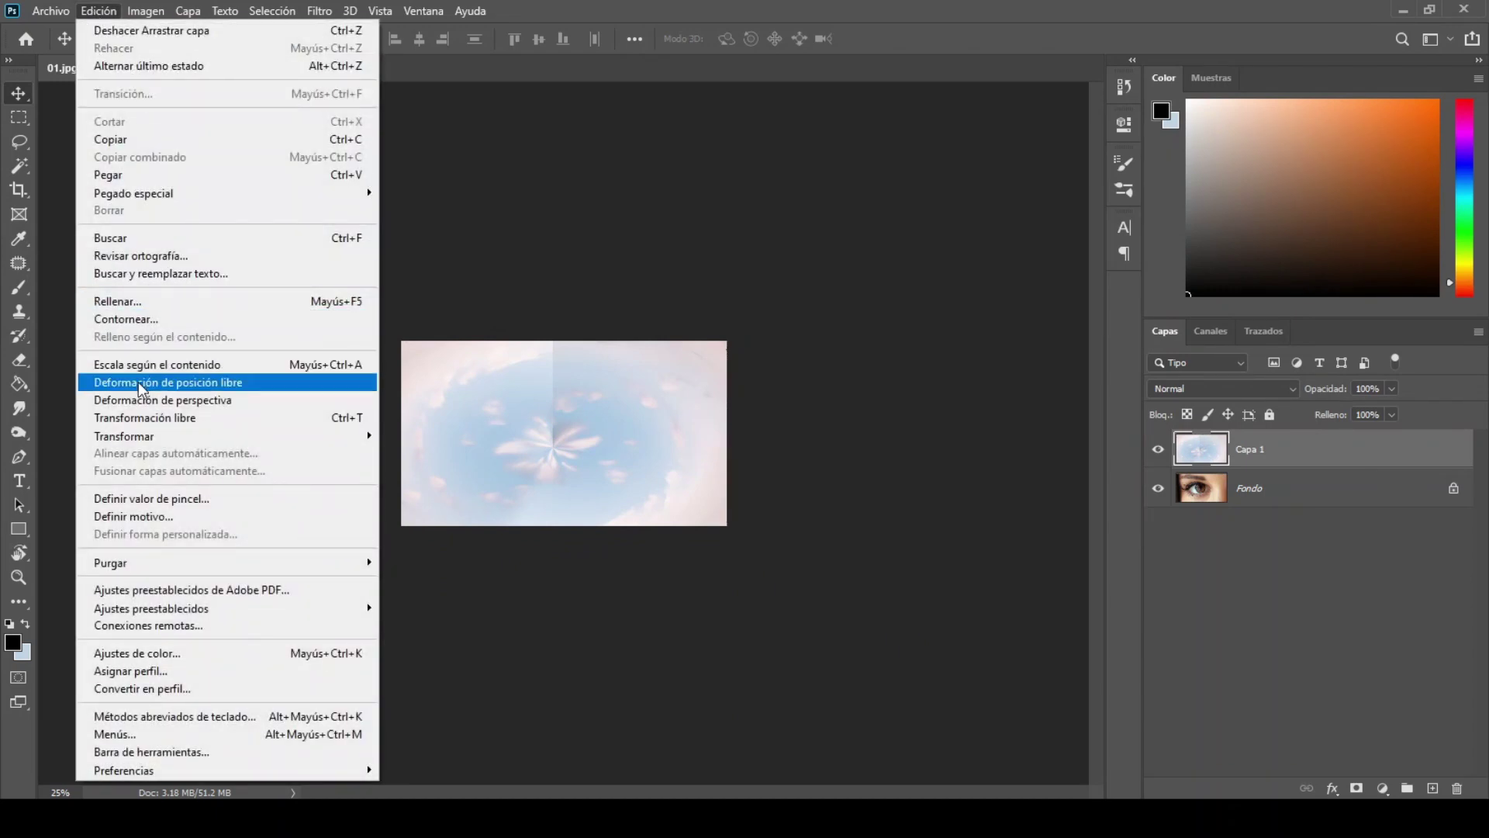
Step: Scale the city ring layer down to 14.87% so it sits over the eye
click(141, 418)
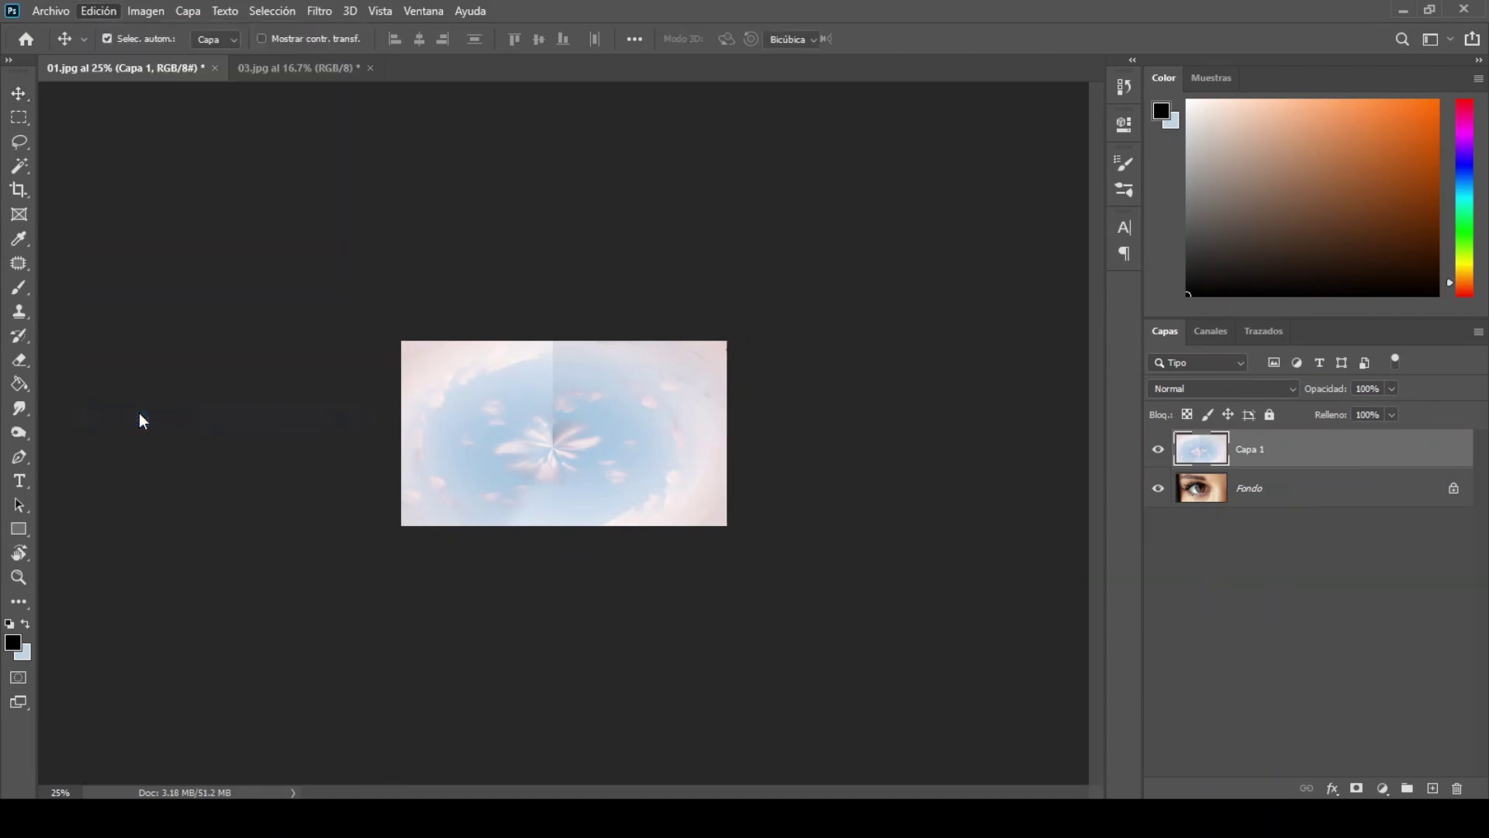
key(ctrl+minus)
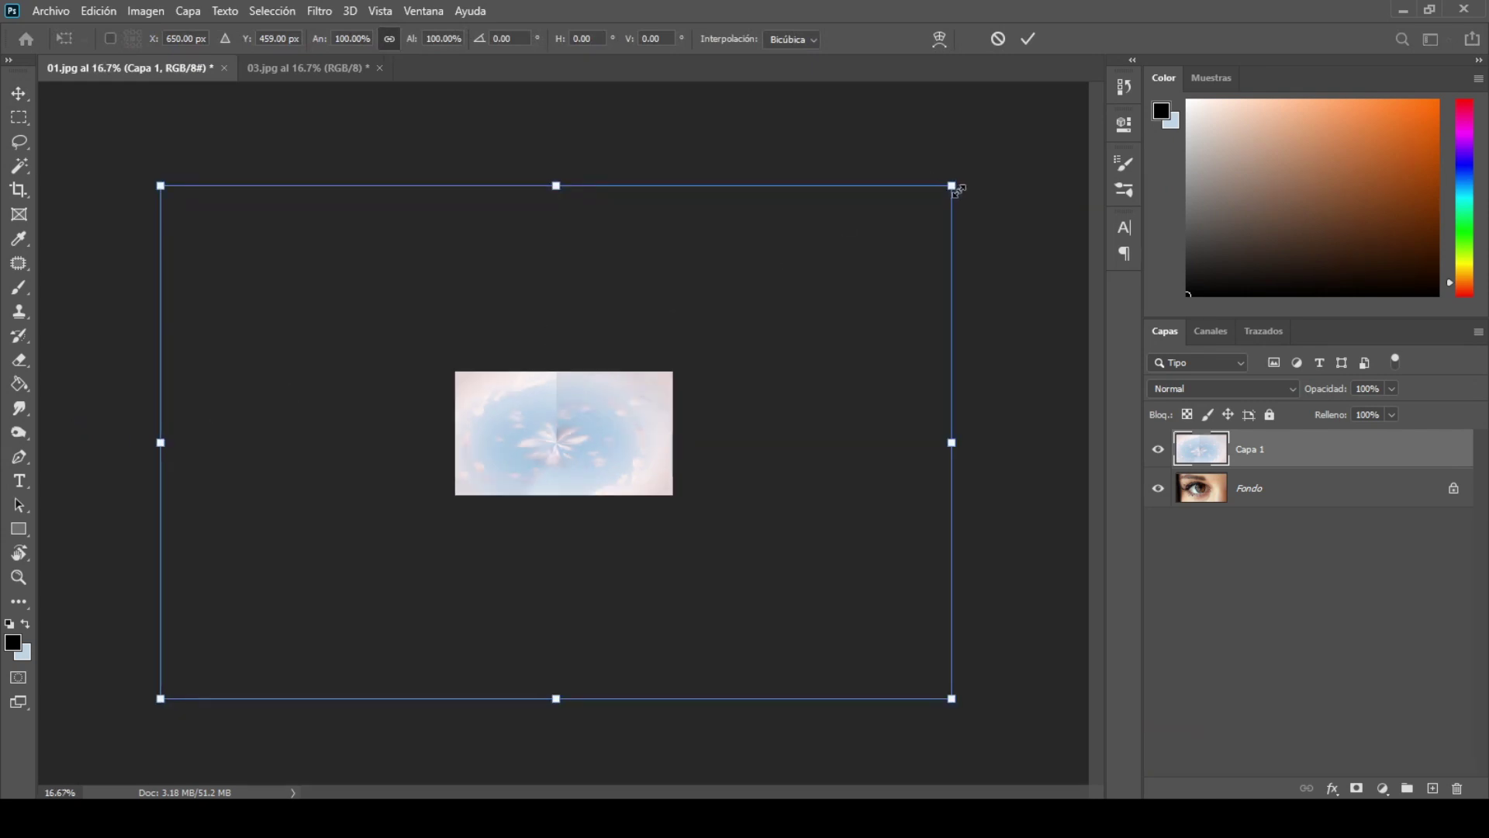
drag(952, 185, 668, 381)
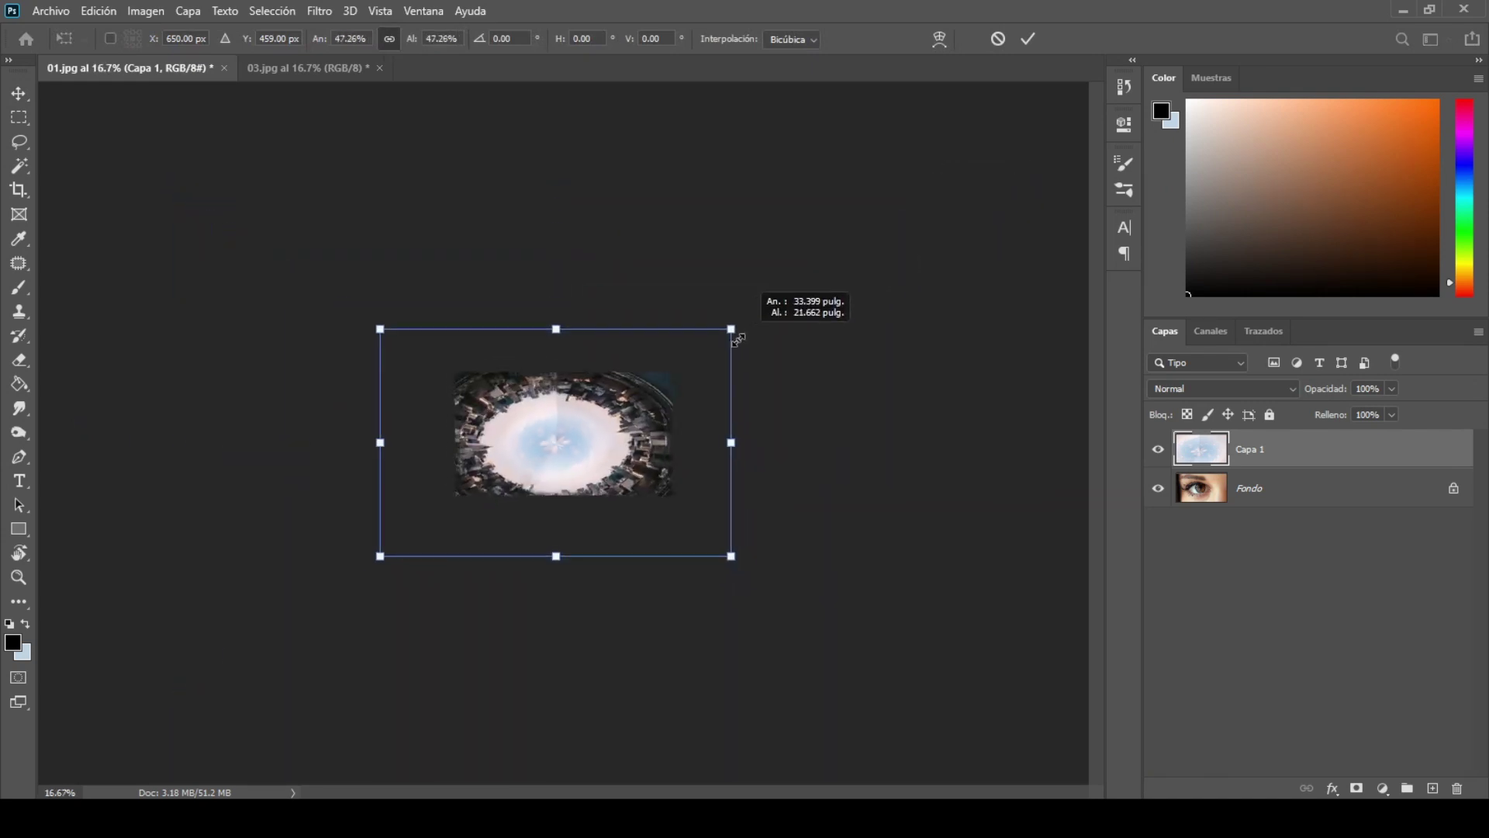
drag(669, 381, 625, 407)
key(ctrl+plus)
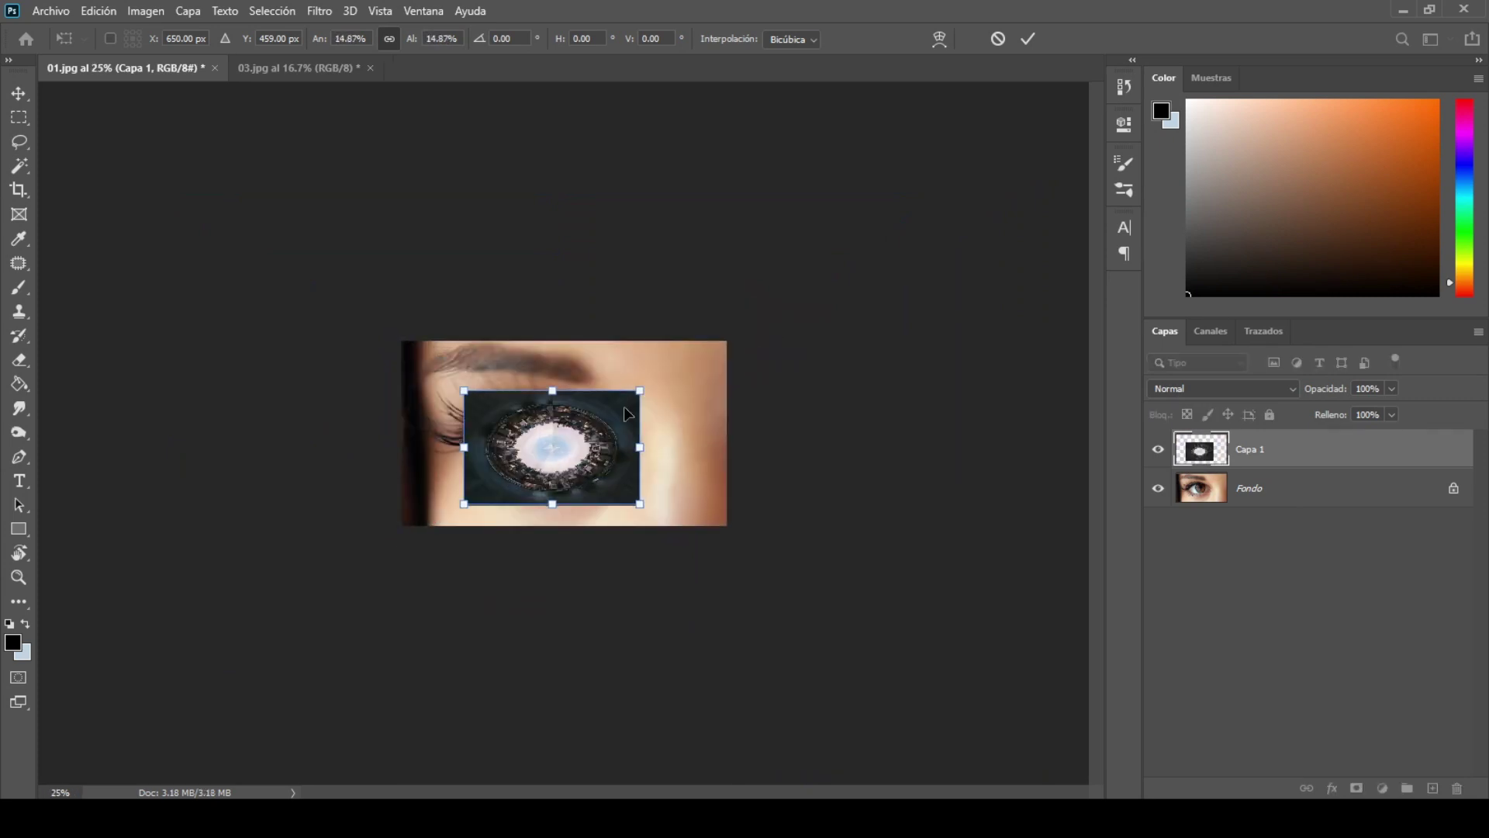
key(ctrl+plus)
key(ctrl+plus)
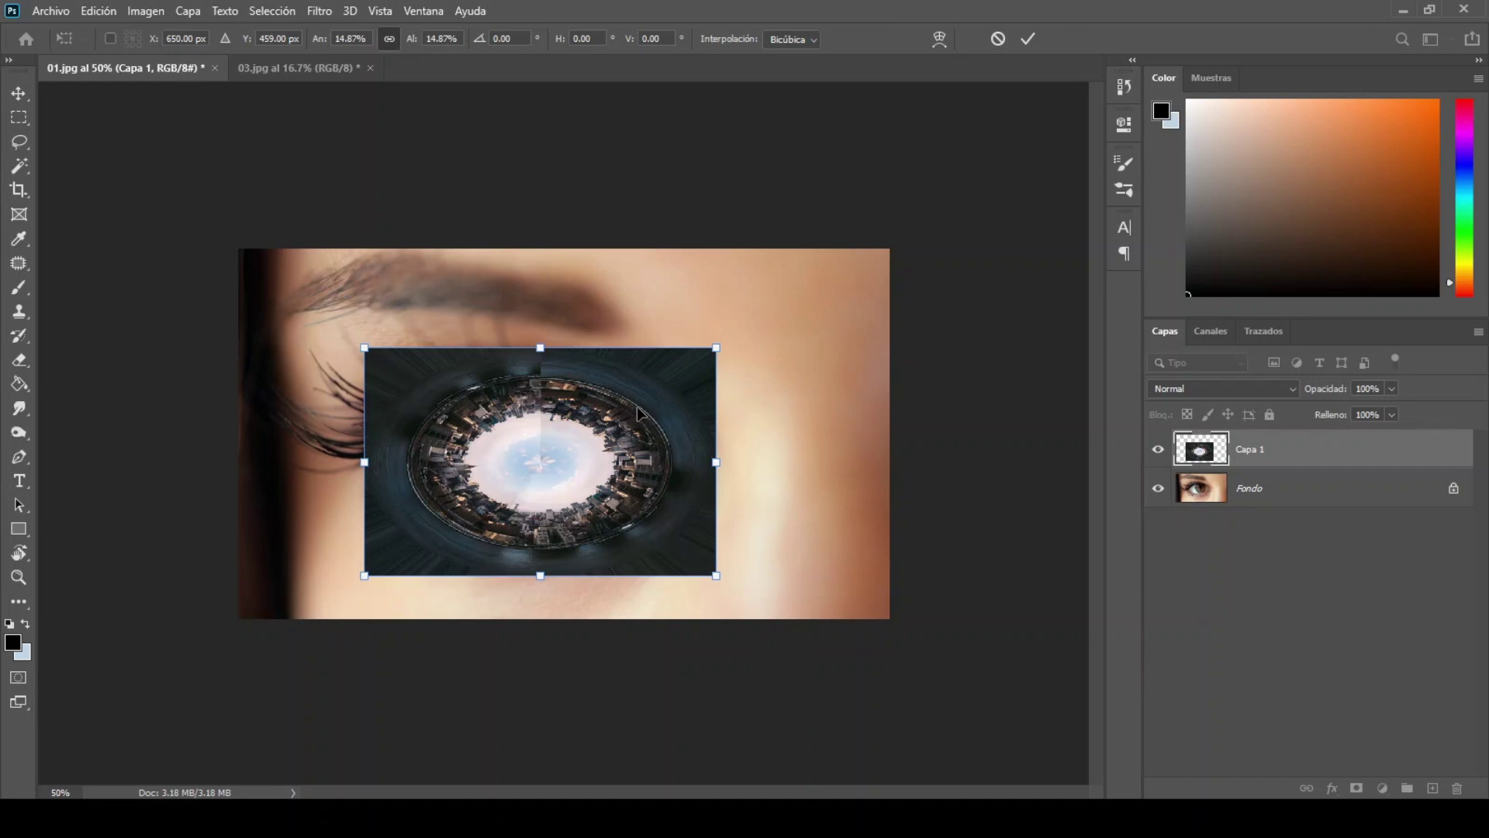
click(1027, 40)
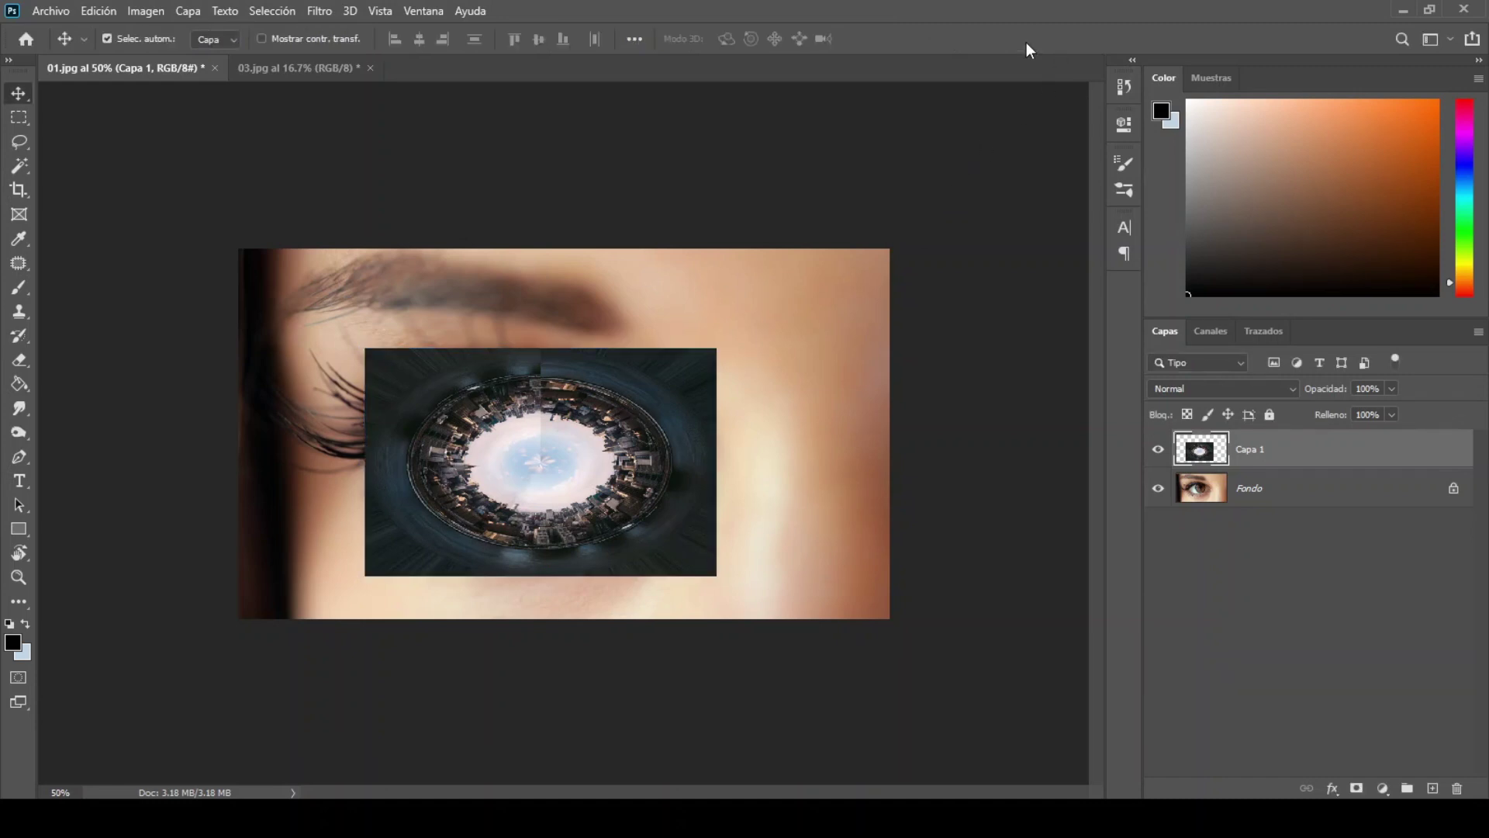
Step: Re-crop the eye photo, trimming the left, bottom, top and right edges inward
click(1258, 493)
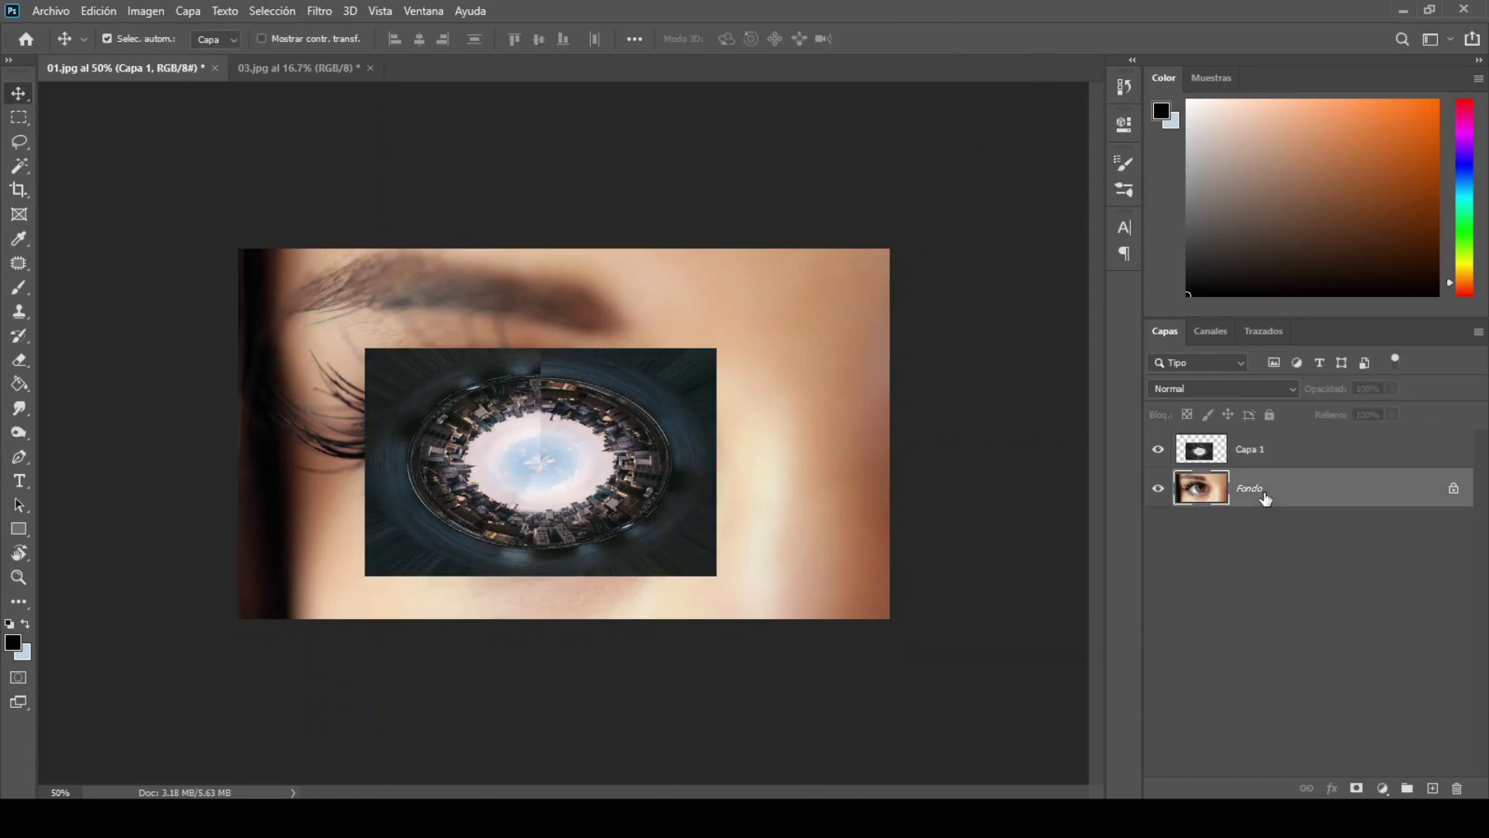
click(19, 189)
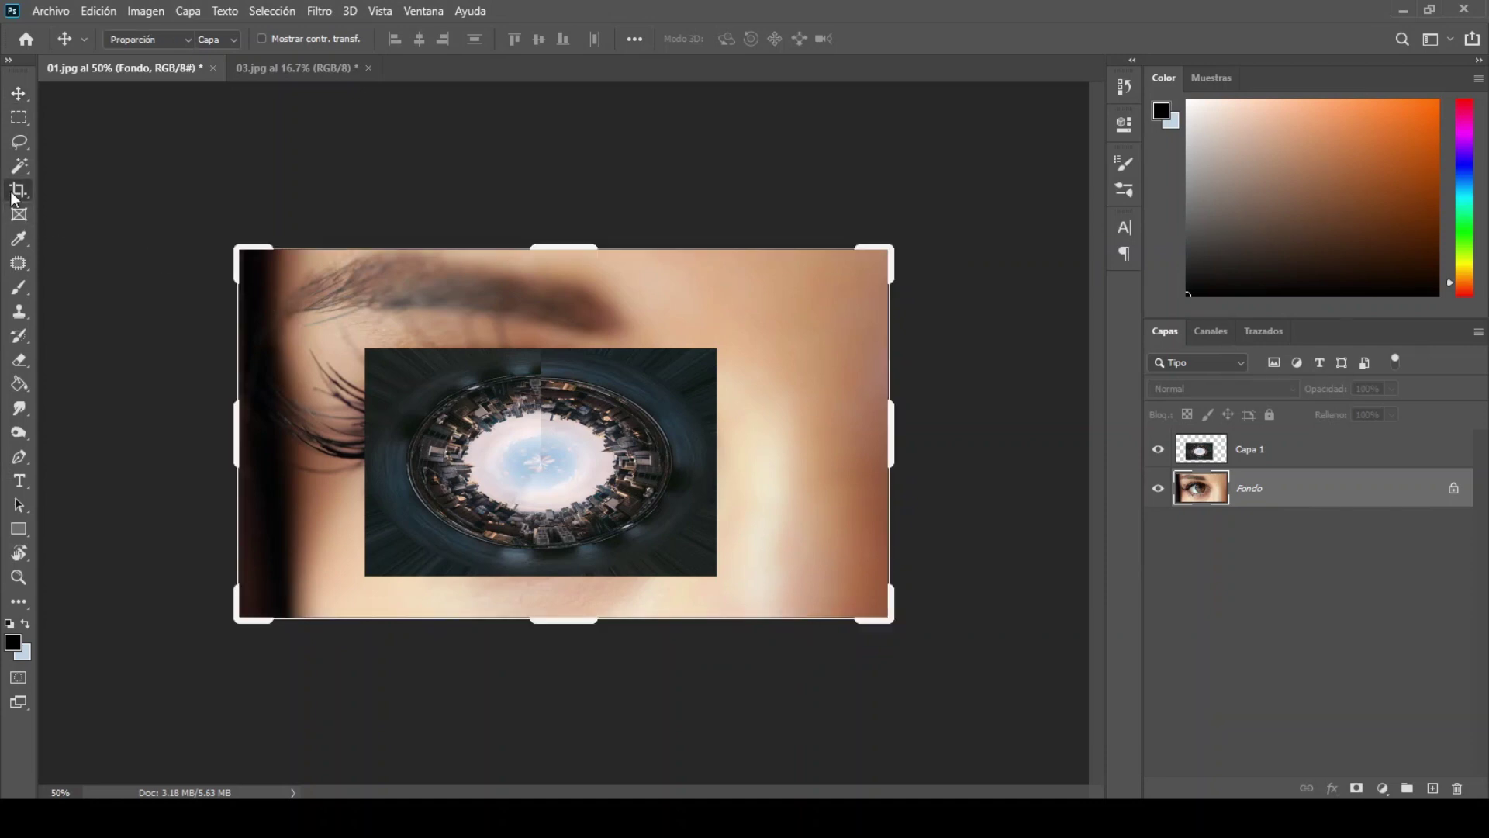
drag(247, 463, 258, 463)
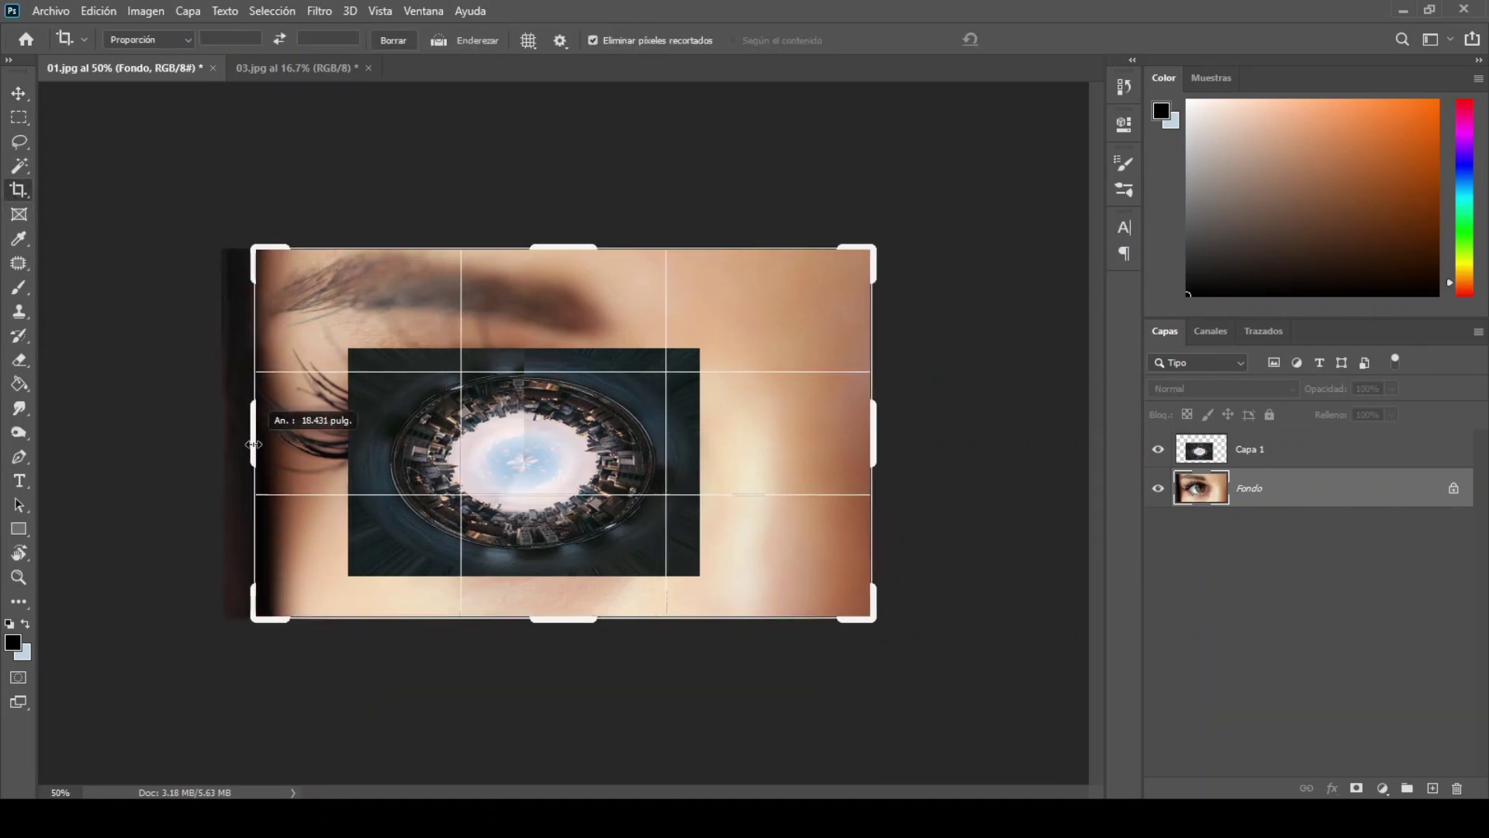
drag(564, 621, 573, 609)
drag(565, 260, 571, 270)
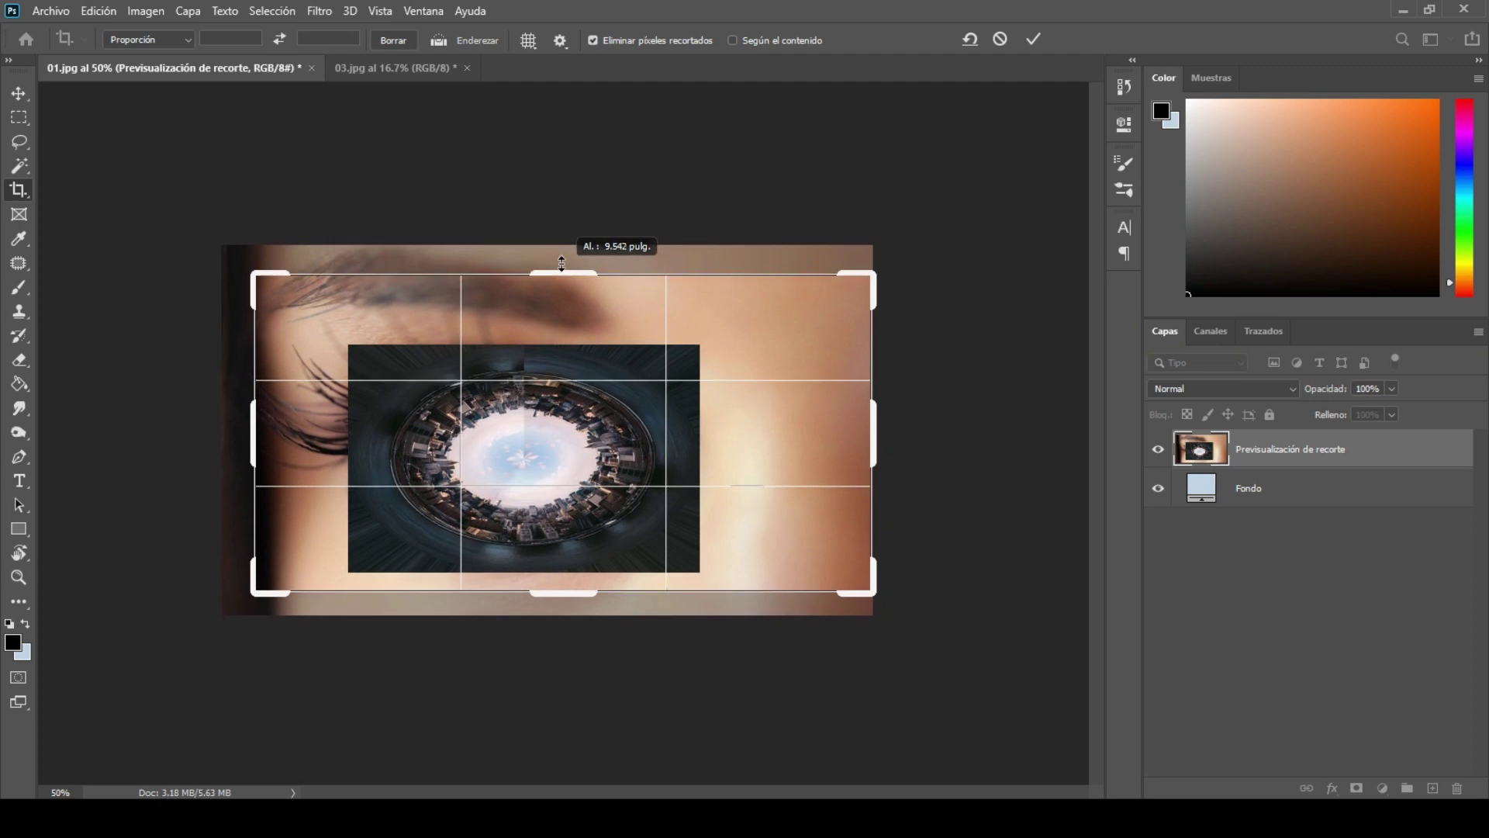
drag(874, 436, 843, 436)
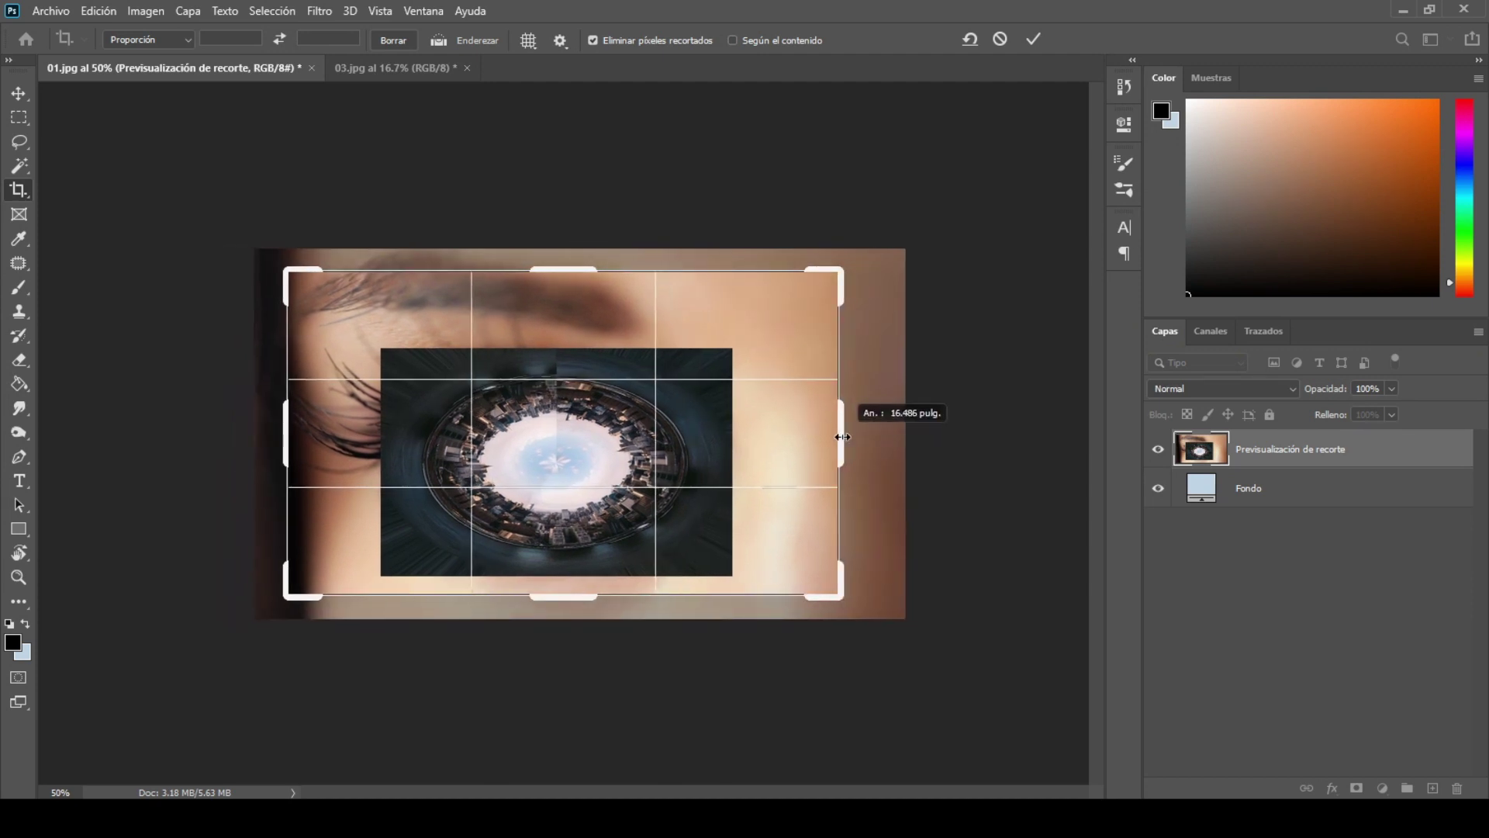
click(1035, 37)
click(1285, 464)
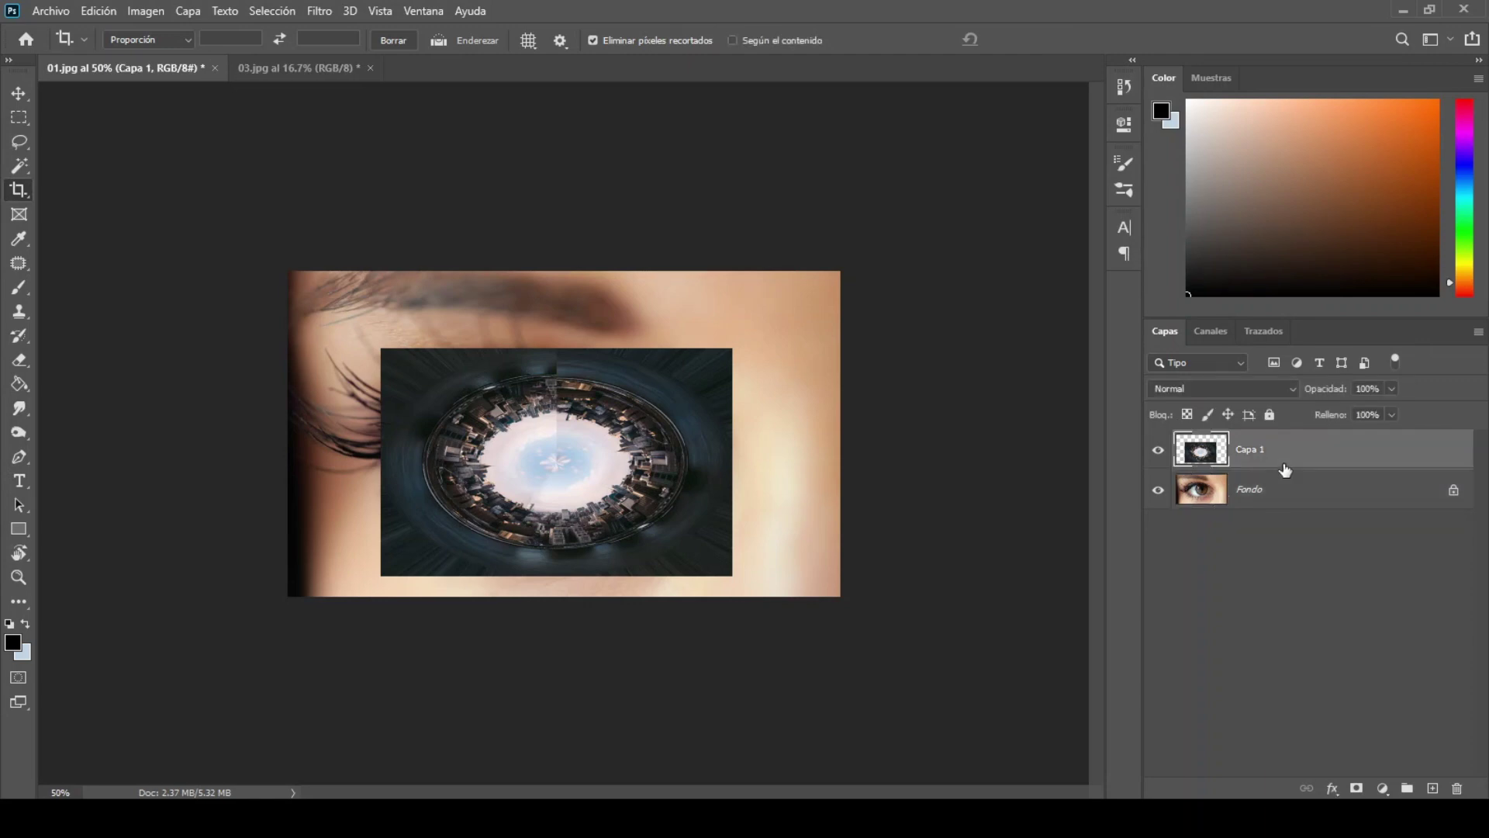
Step: At 57% opacity, scale the ring to 84% over the iris, then restore 100%
click(95, 11)
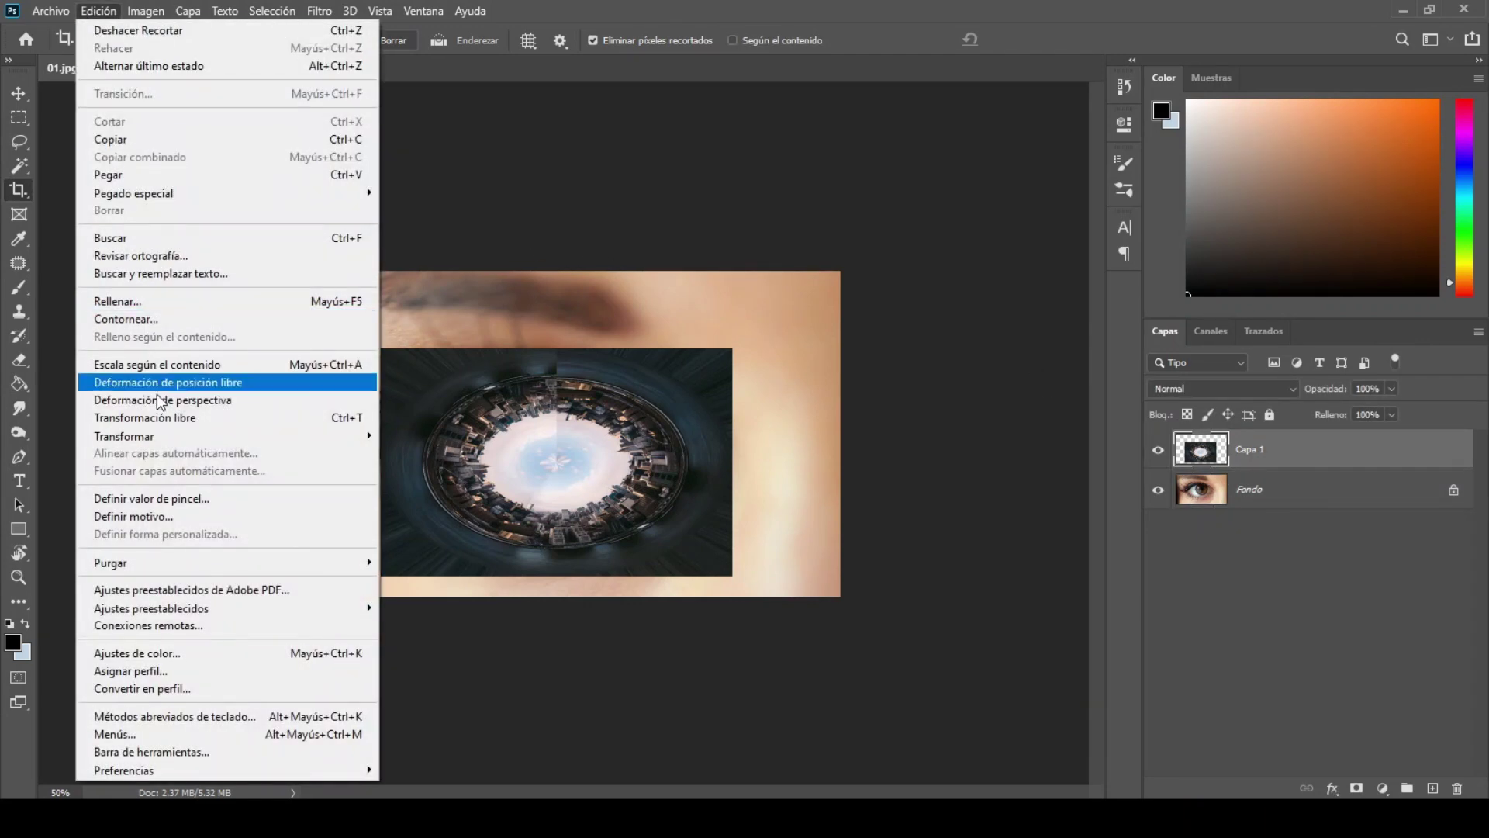
click(160, 417)
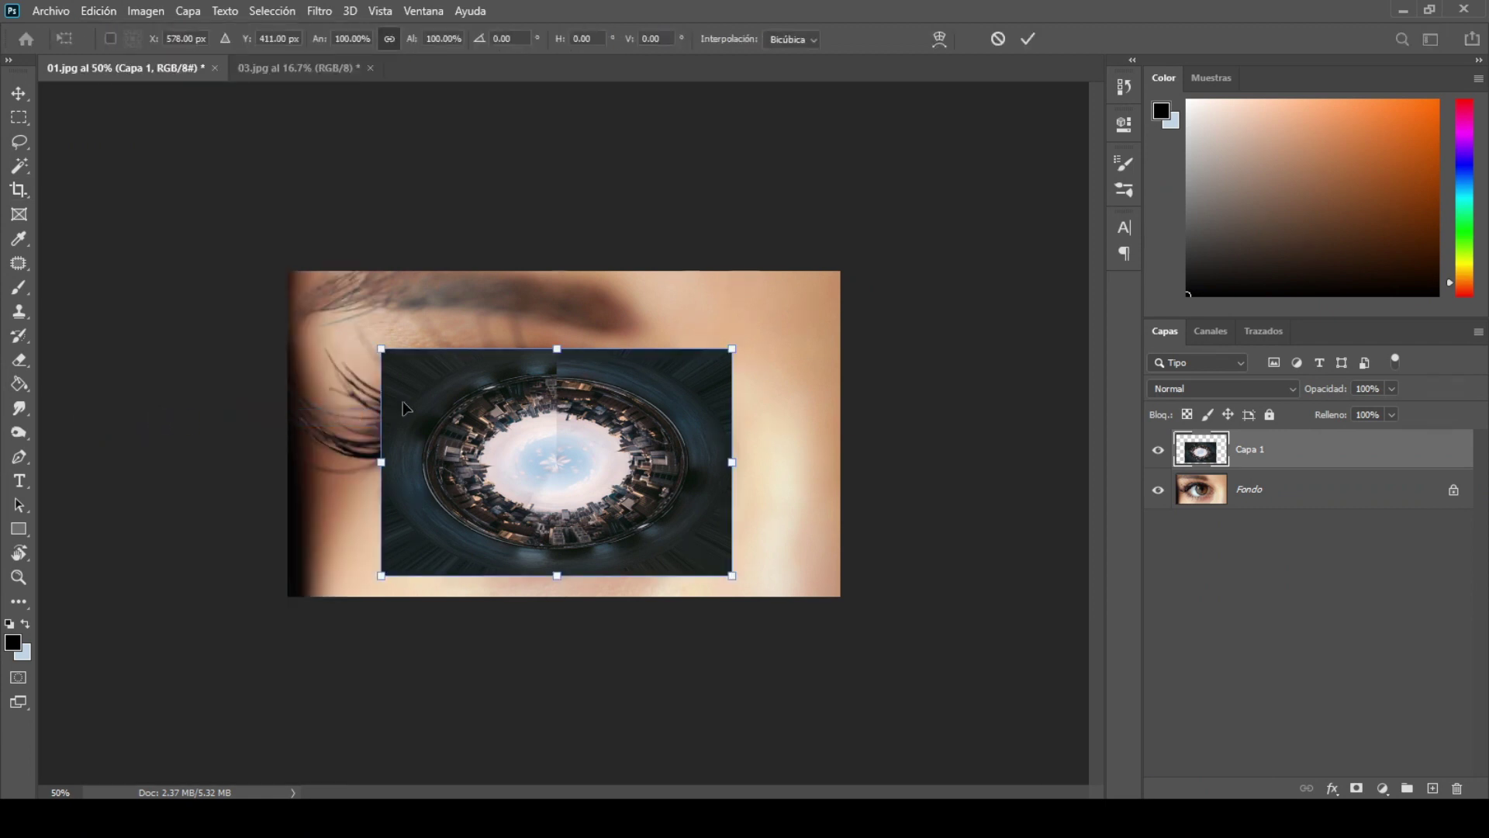
drag(1350, 391, 1297, 387)
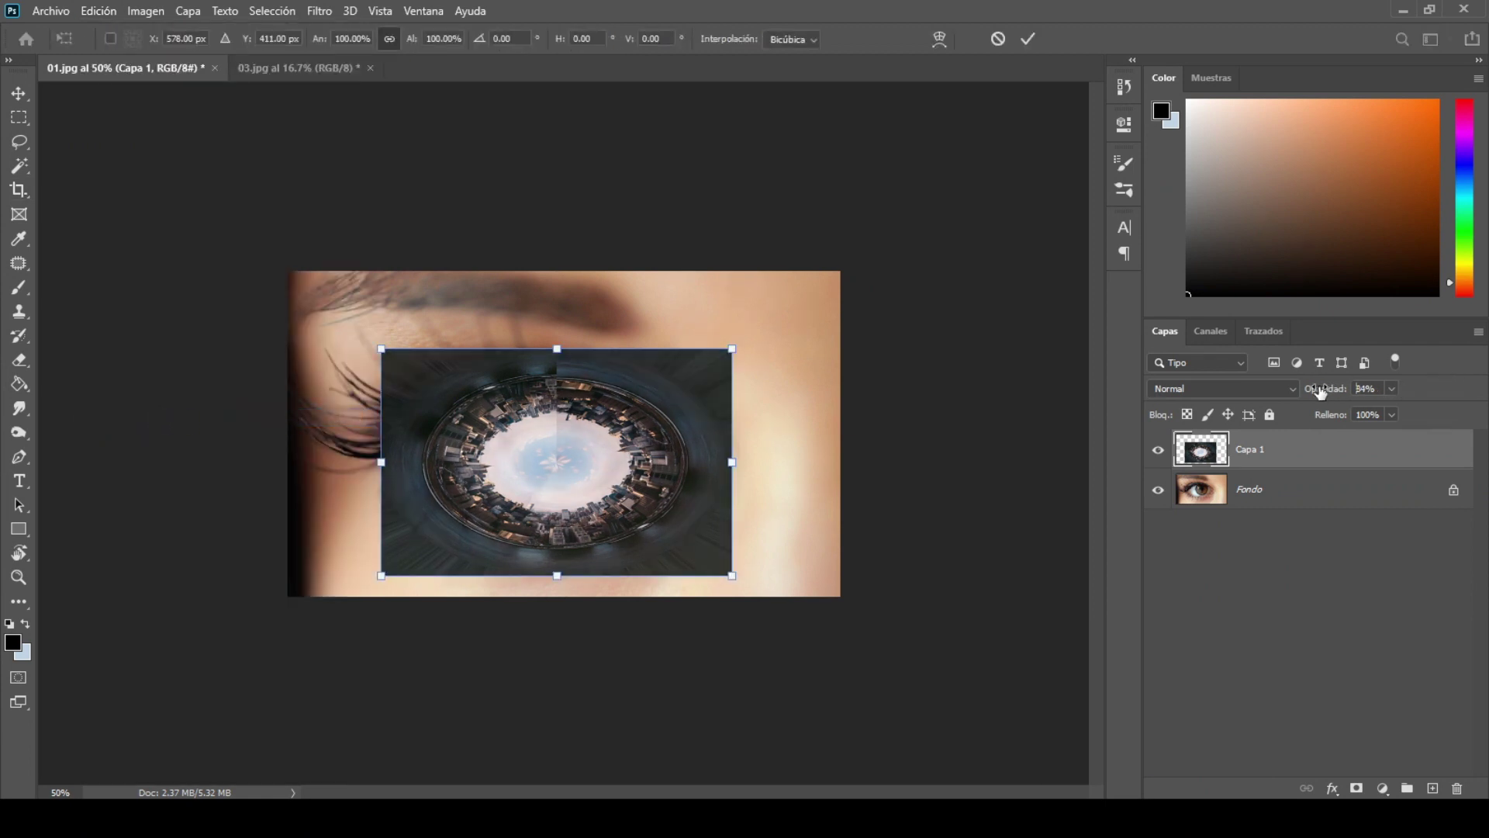
key(Return)
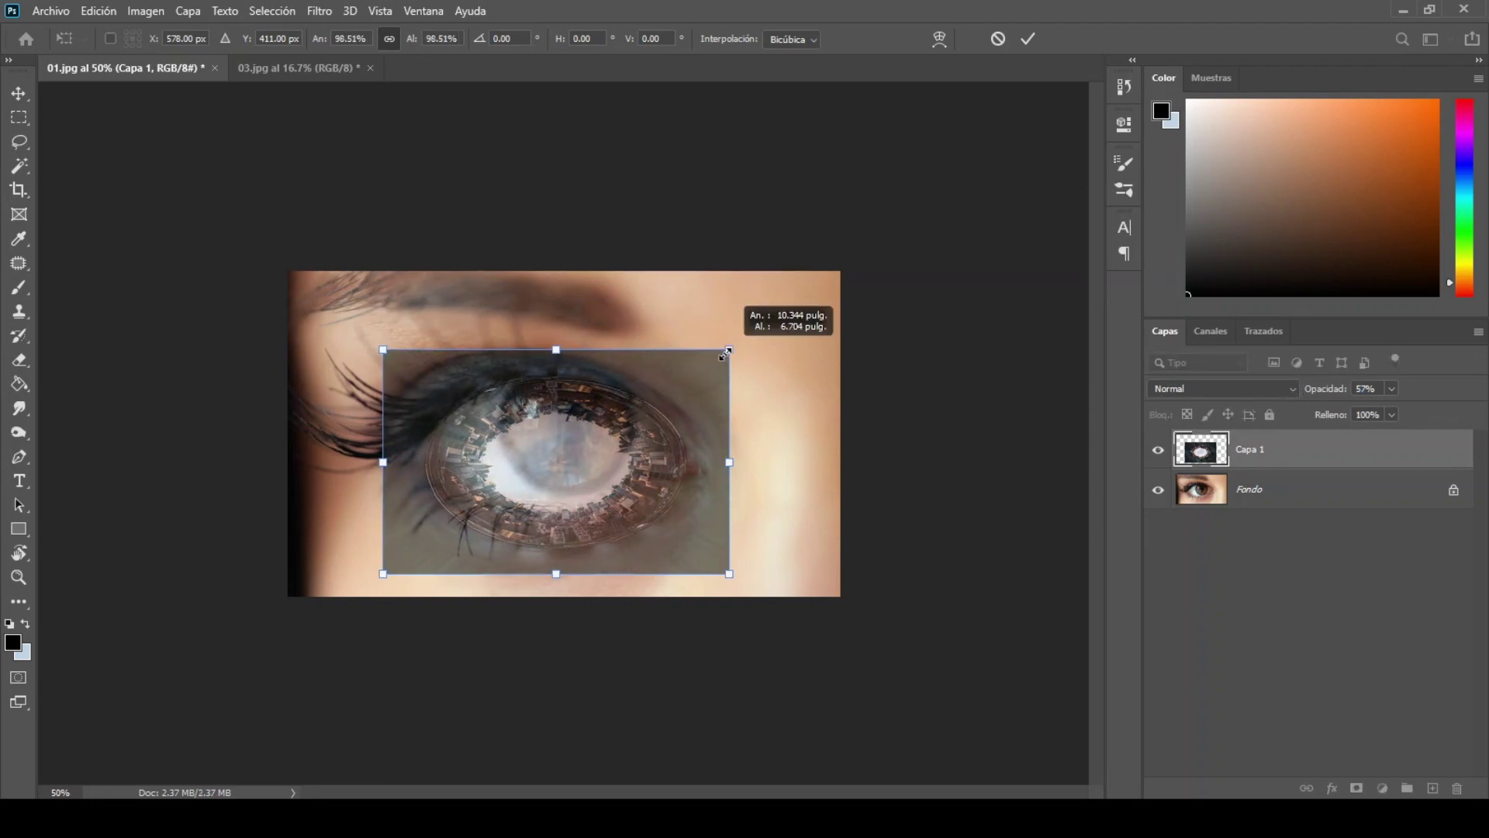
drag(735, 348, 706, 359)
drag(611, 441, 596, 436)
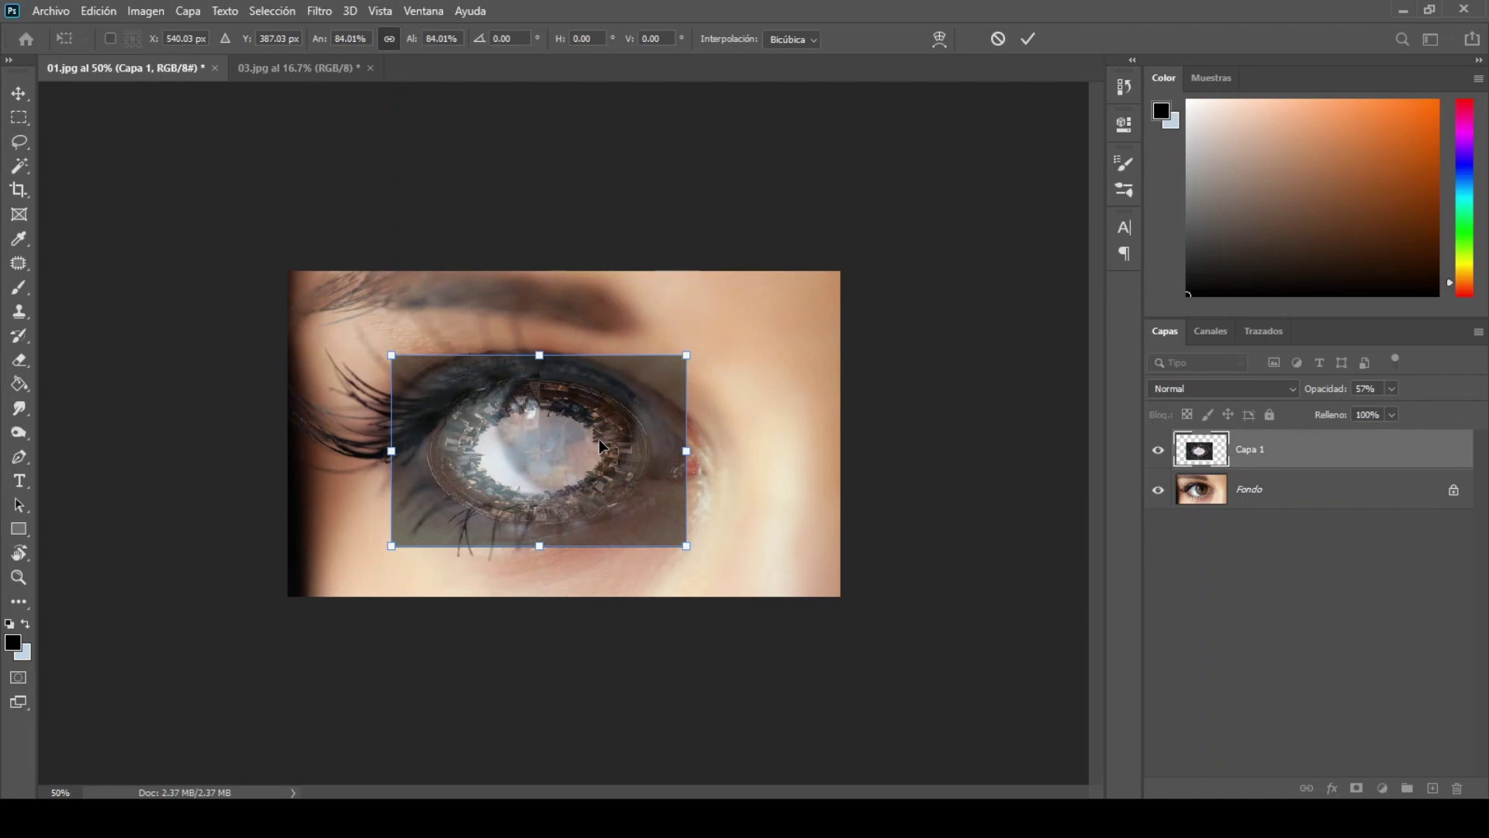
click(1021, 42)
key(c)
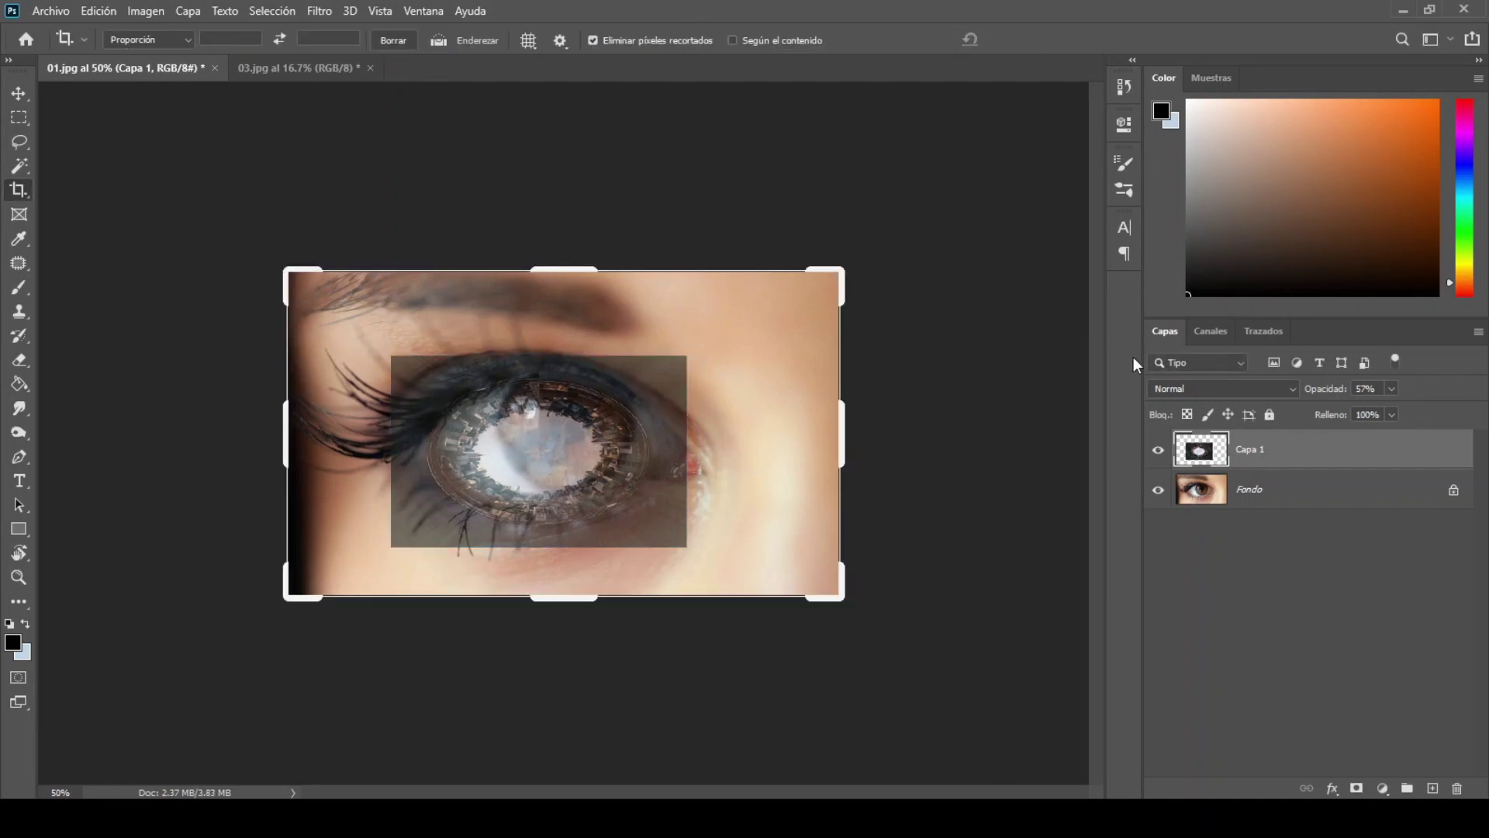
drag(1349, 395, 1385, 390)
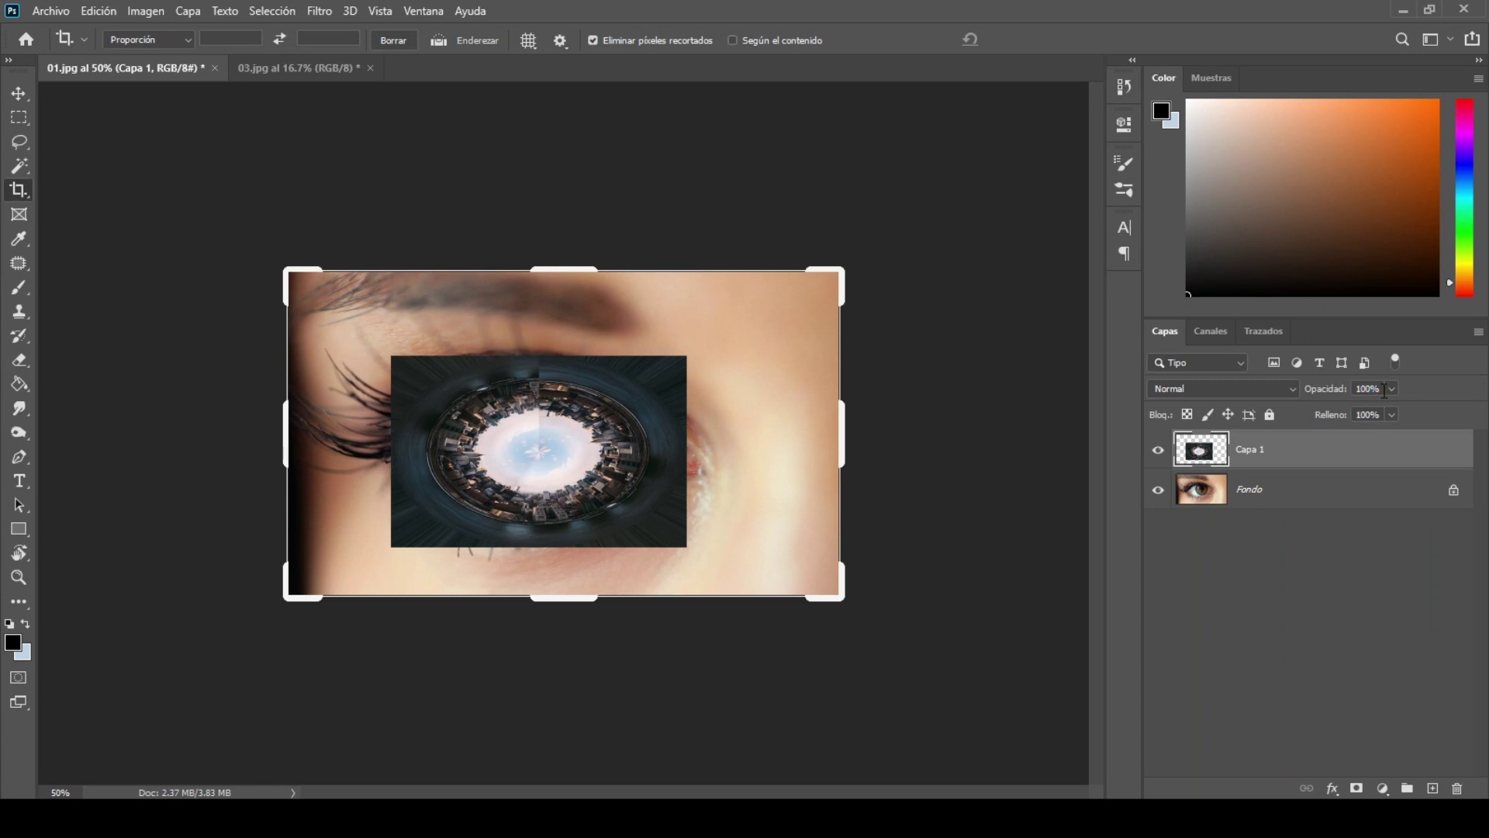
Step: Draw an elliptical marquee selection around the tiny-planet ring over the eye
click(21, 119)
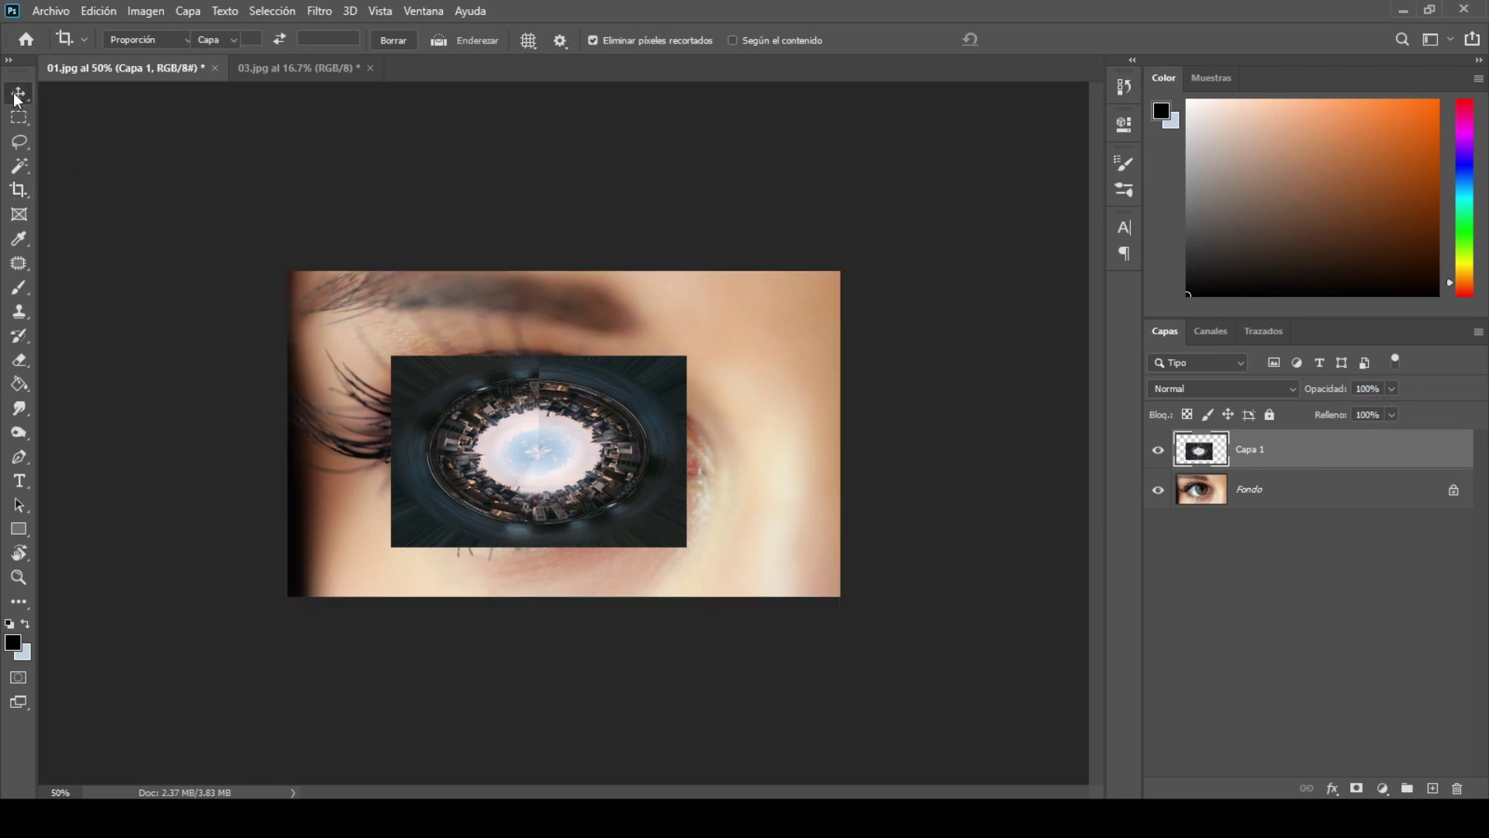
right_click(17, 122)
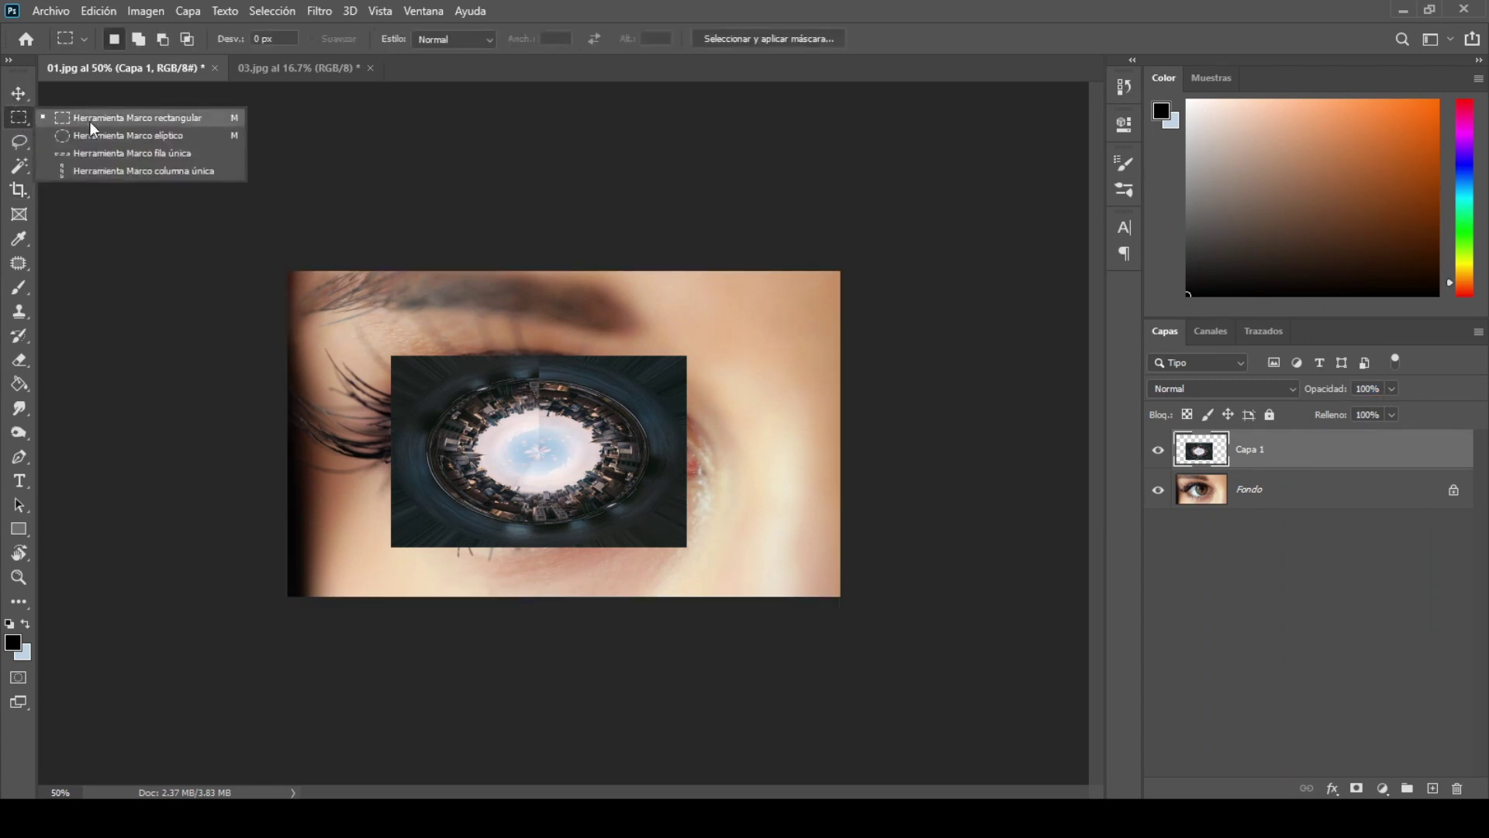
click(98, 137)
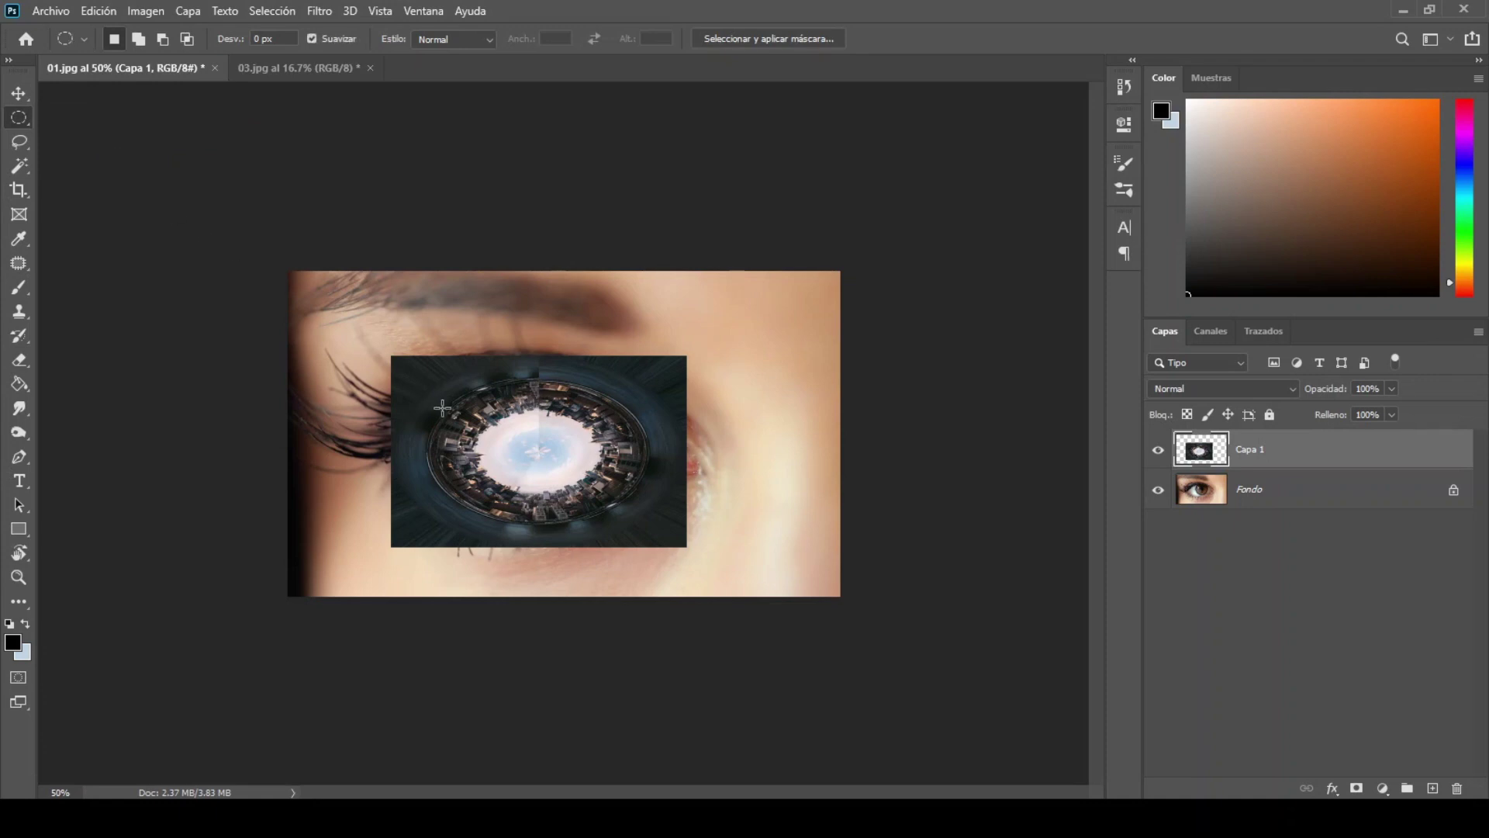
drag(433, 371, 661, 547)
Step: Reshape the ellipse with Transform Selection to follow the ring's top and side edges
click(270, 11)
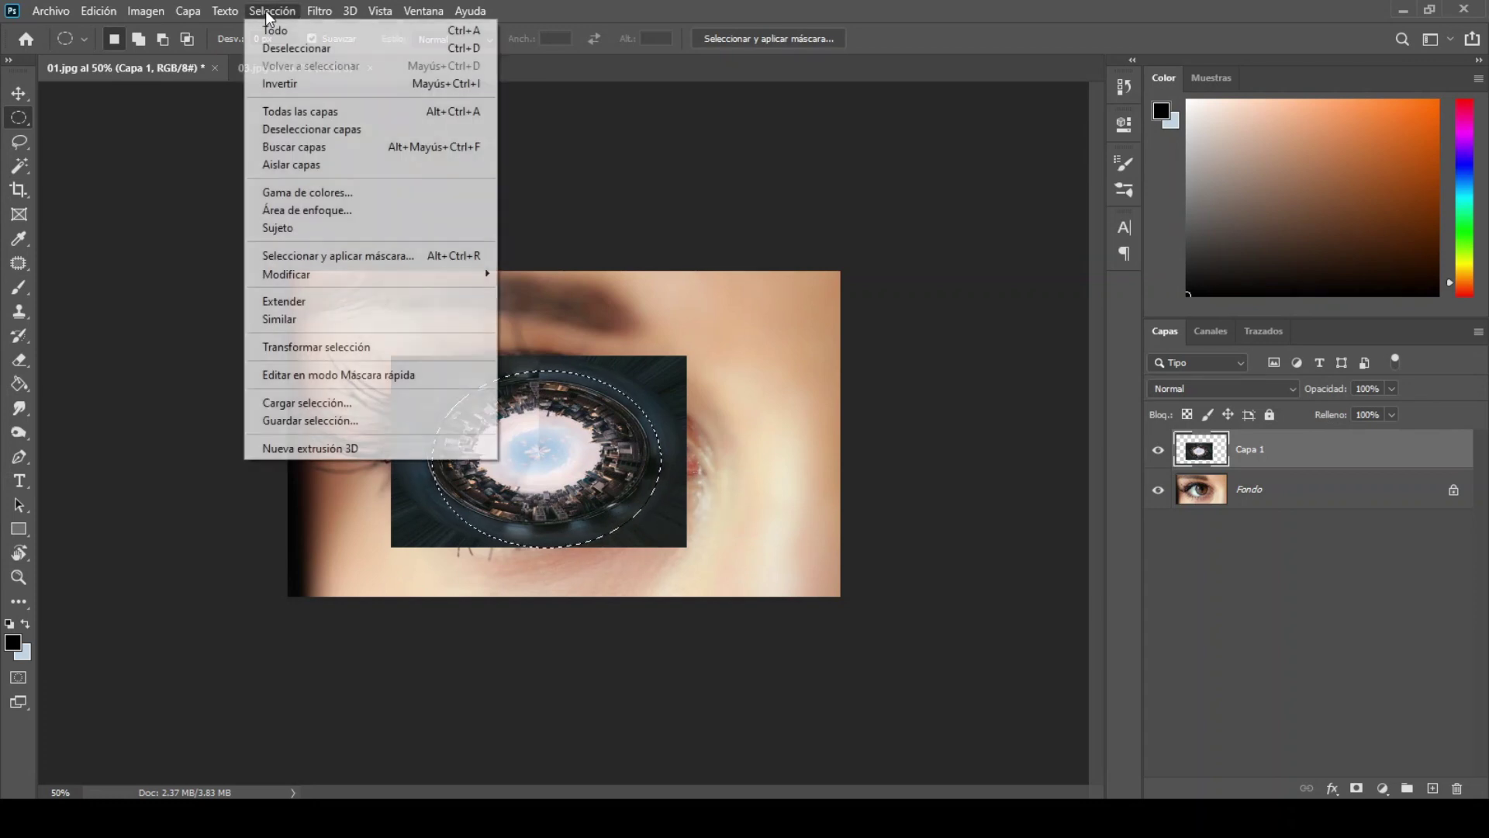
click(315, 347)
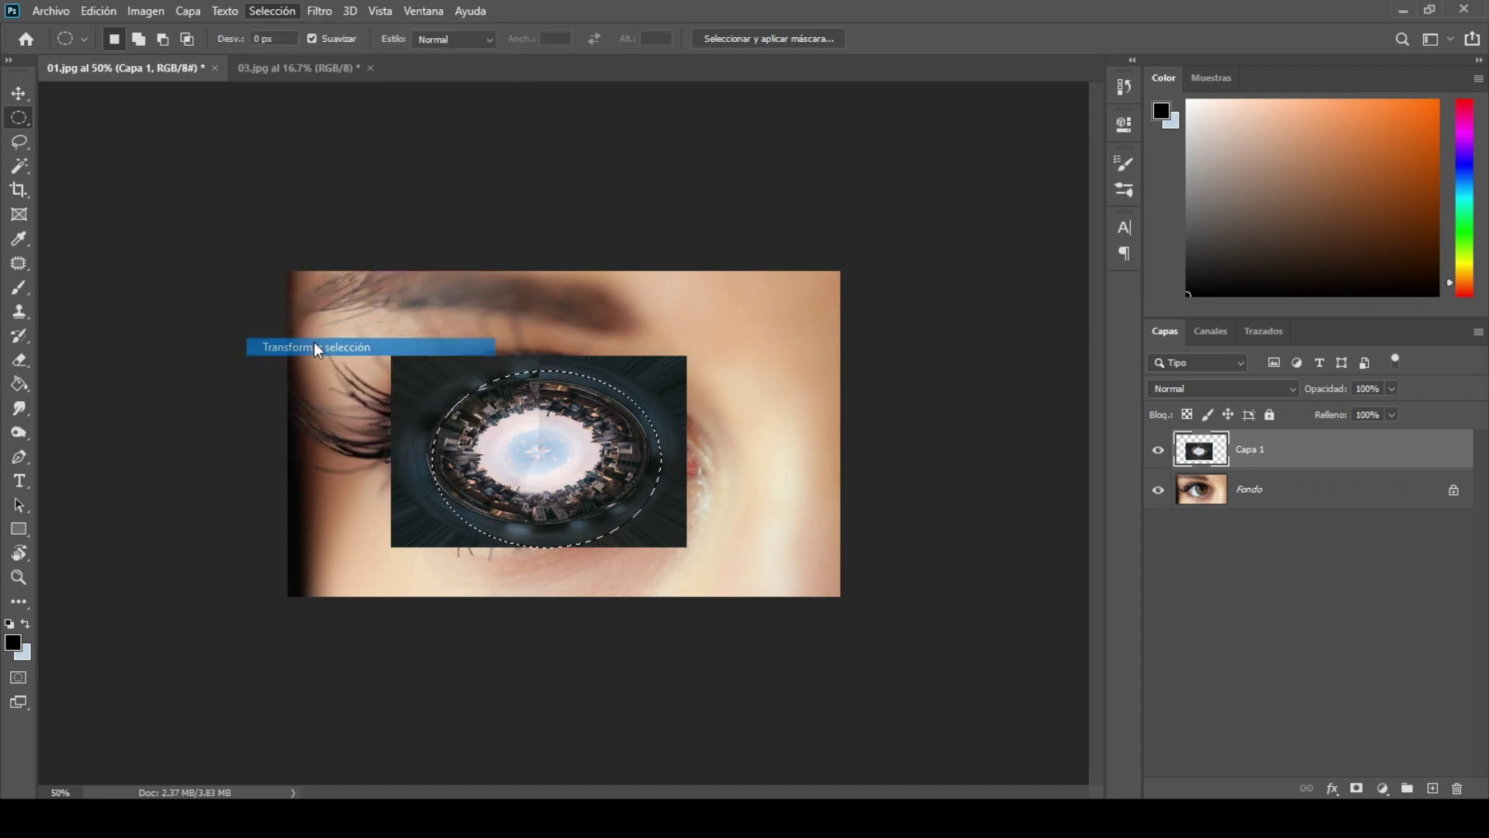
key(ctrl+plus)
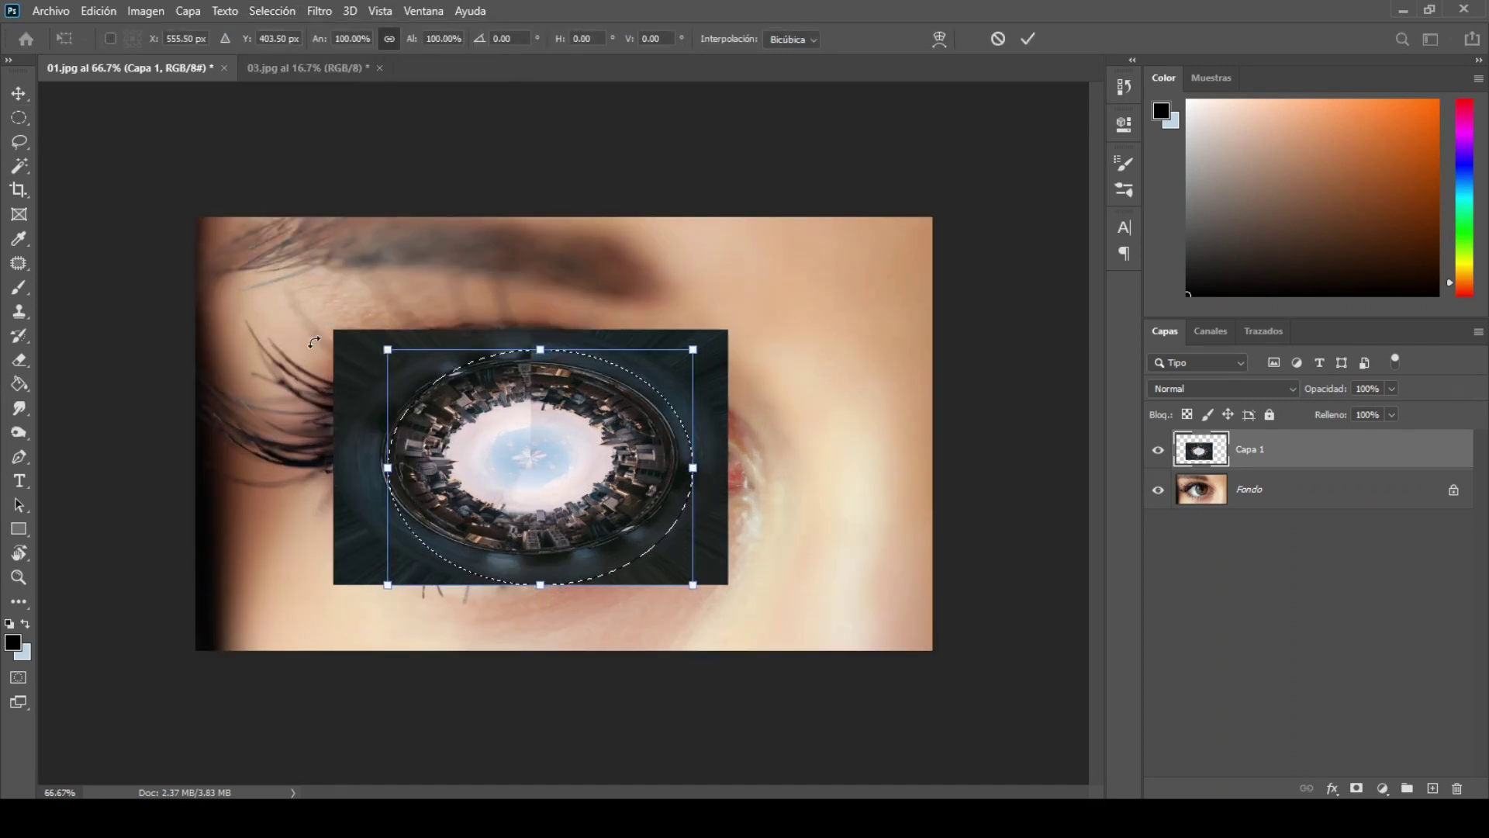
drag(541, 350, 541, 319)
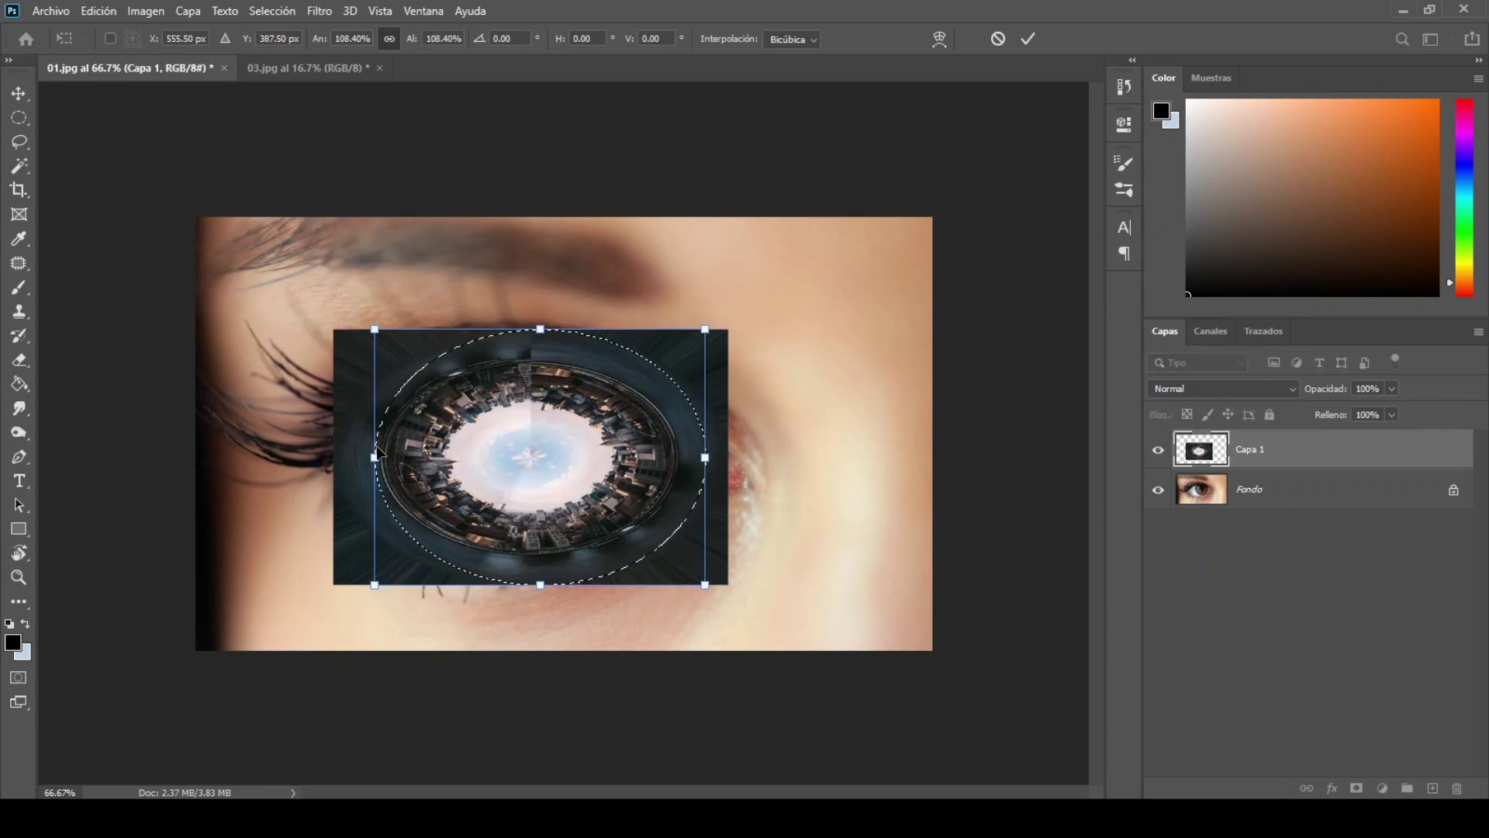
drag(376, 457, 348, 458)
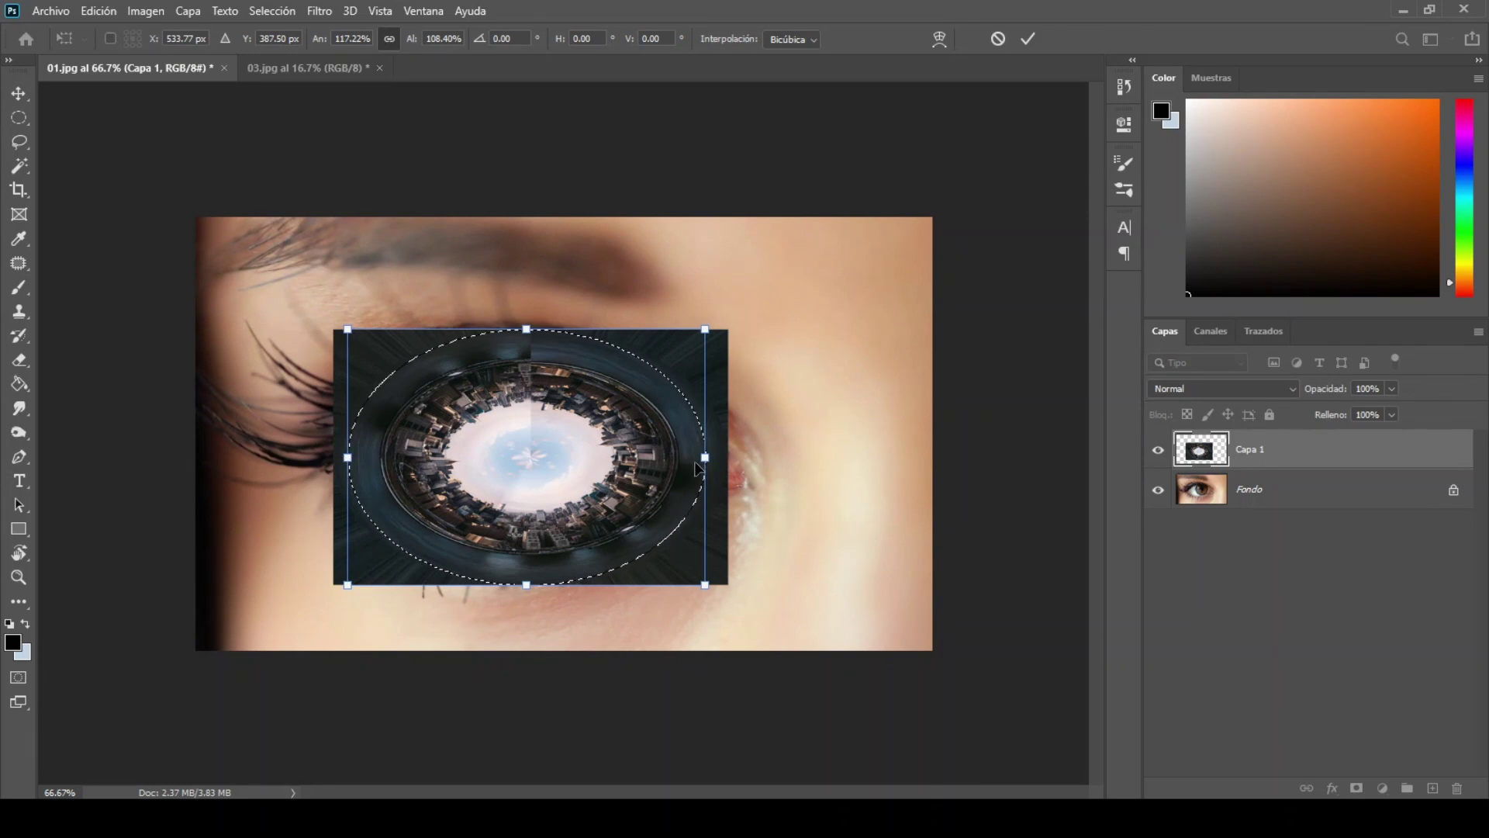
drag(705, 457, 726, 457)
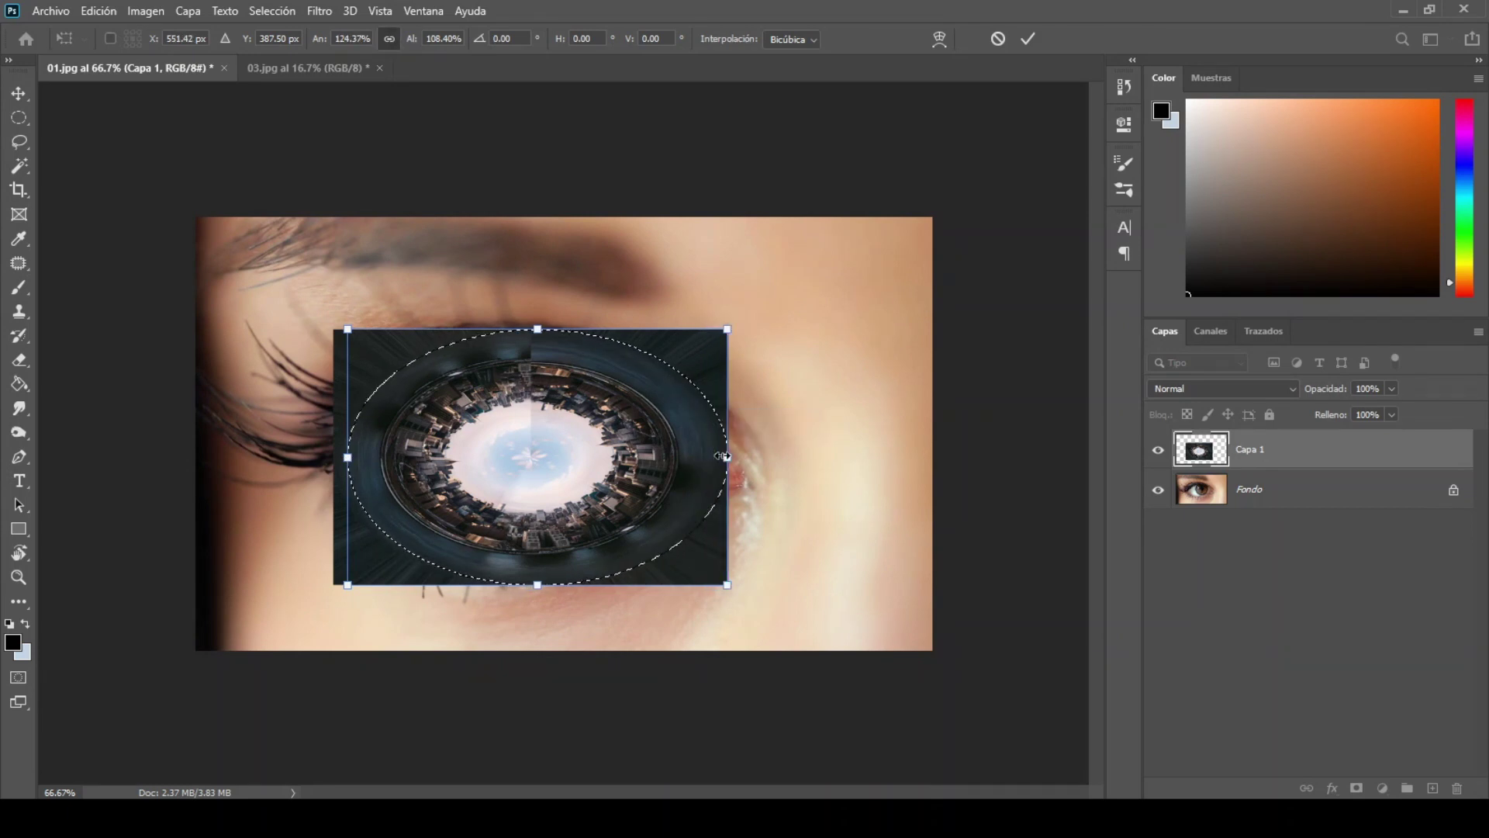
drag(348, 455, 345, 456)
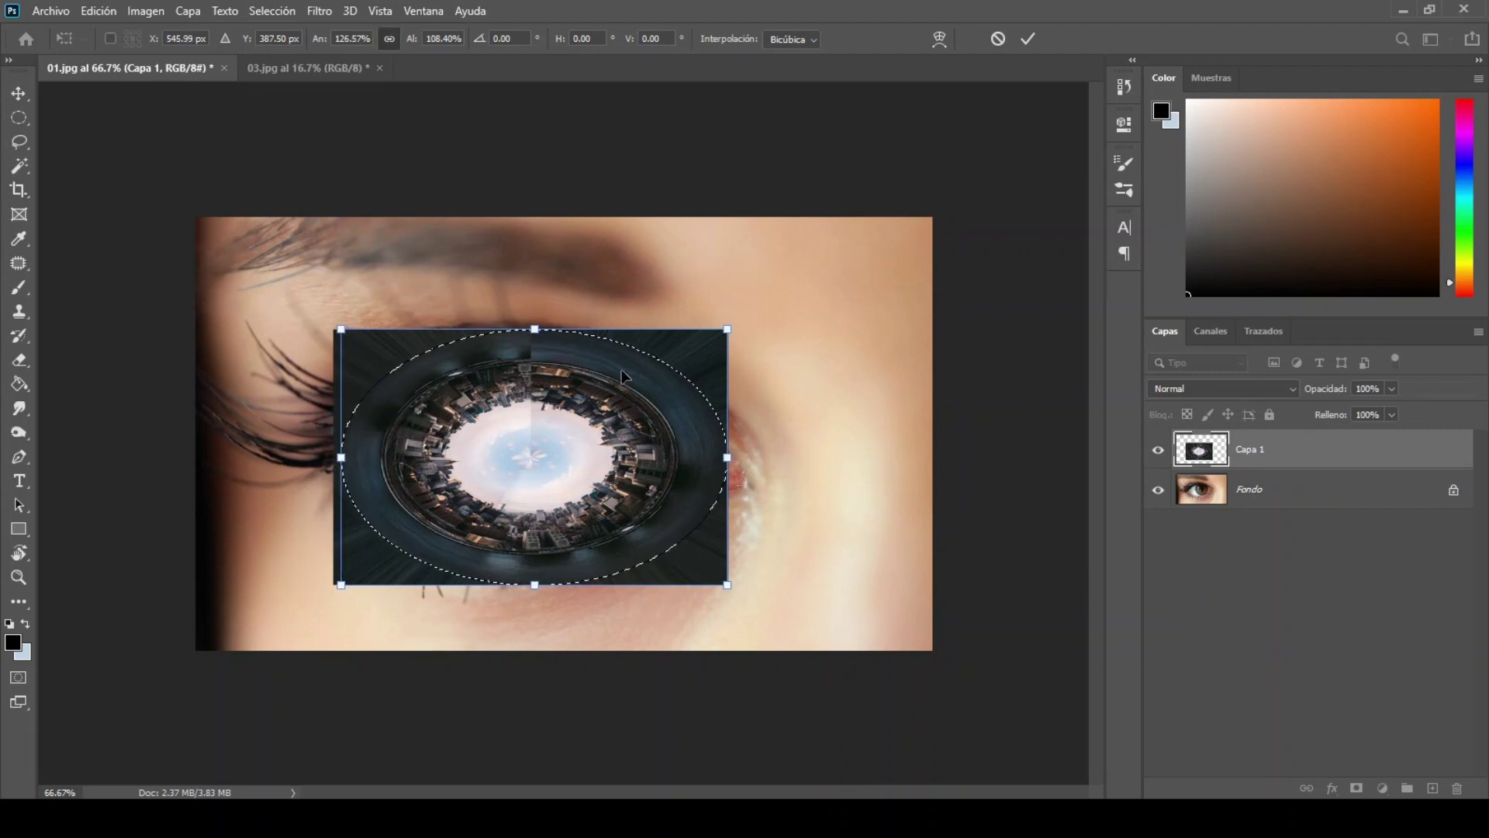
click(1026, 36)
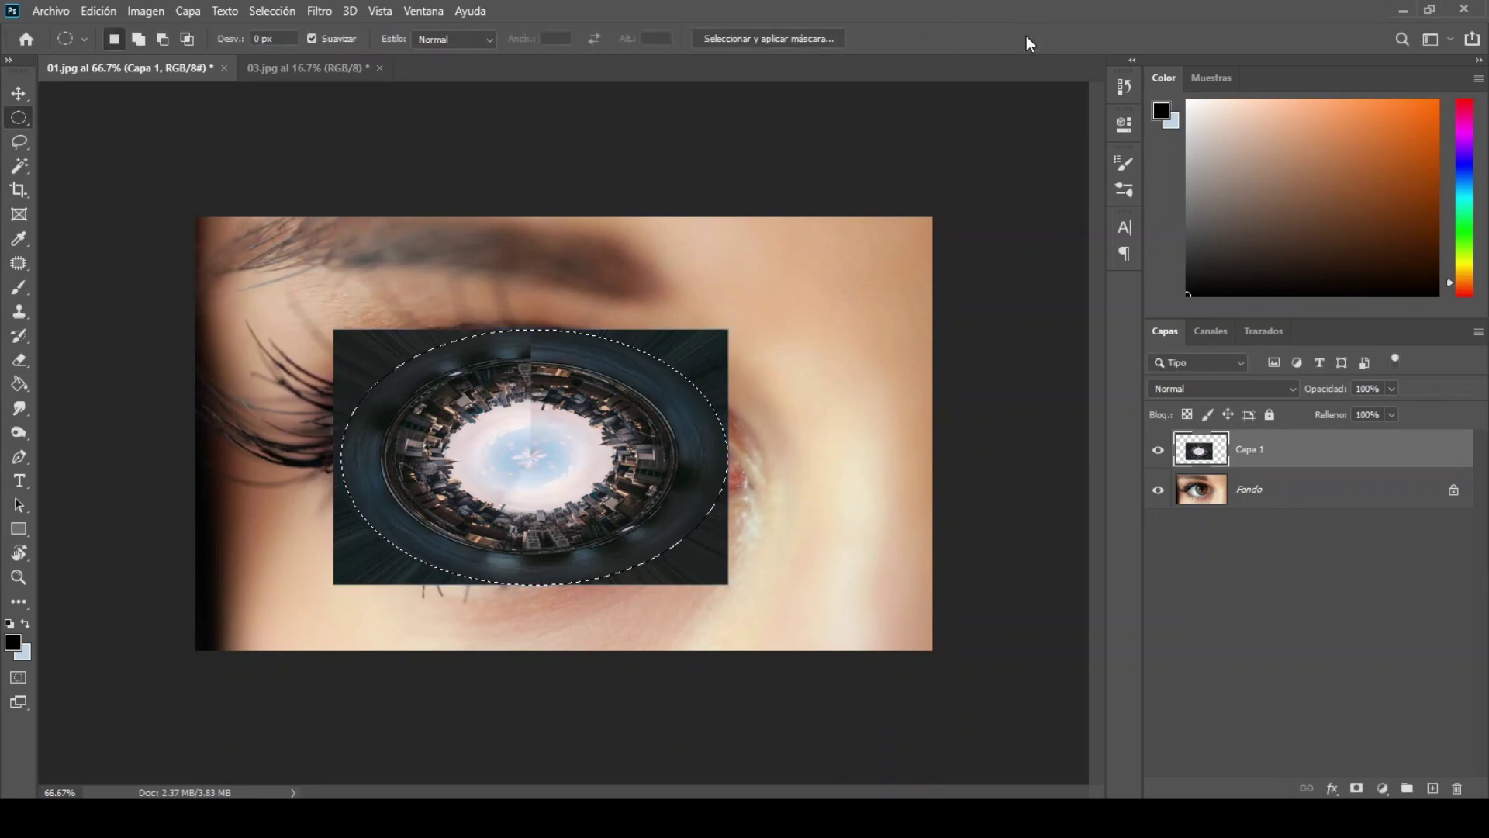
Step: Copy and paste the elliptical ring area as new layer Capa 2, viewed at 100%
click(99, 11)
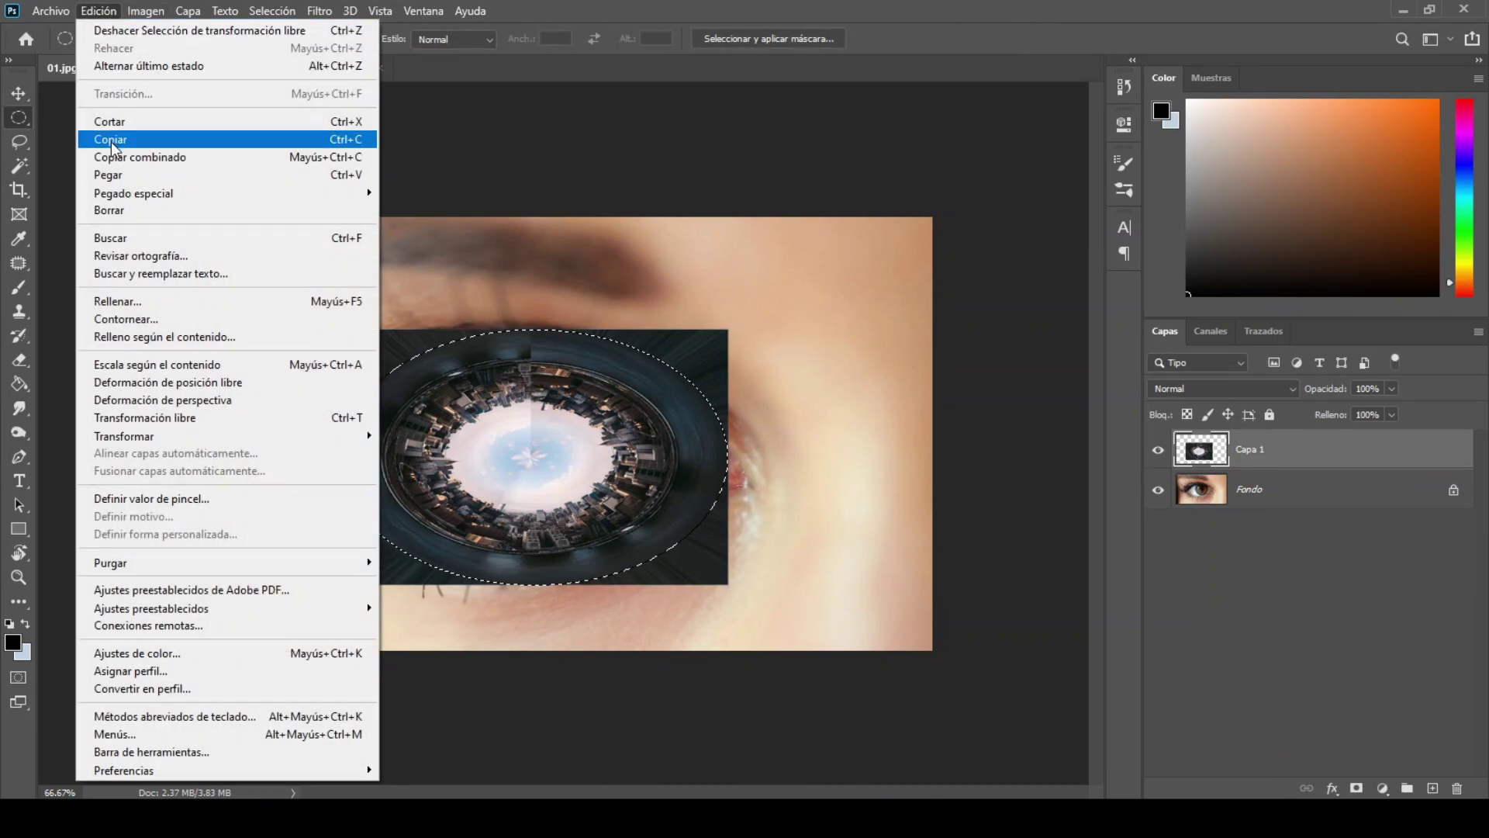
click(112, 139)
click(95, 13)
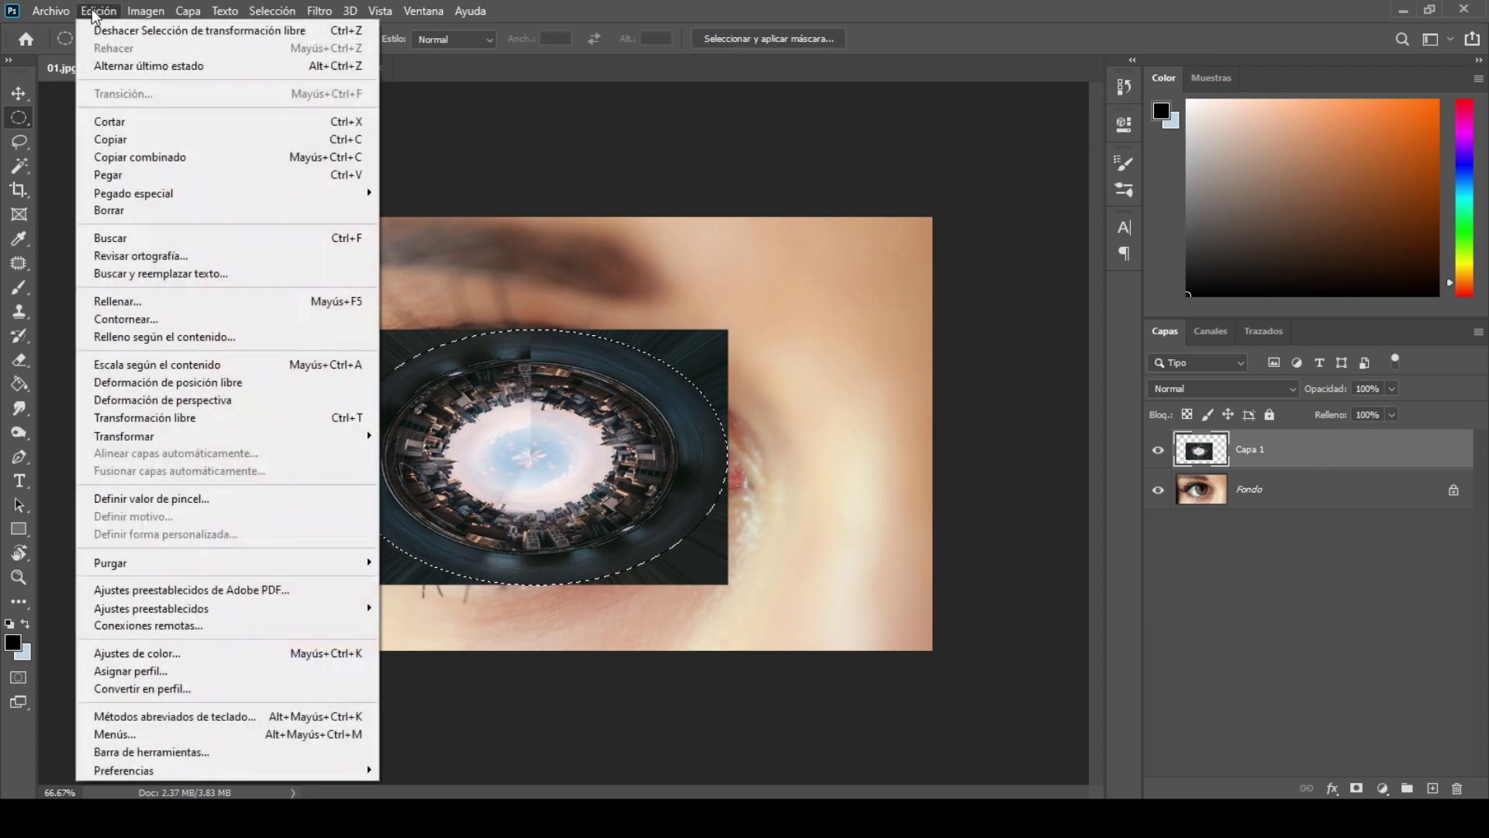
click(109, 176)
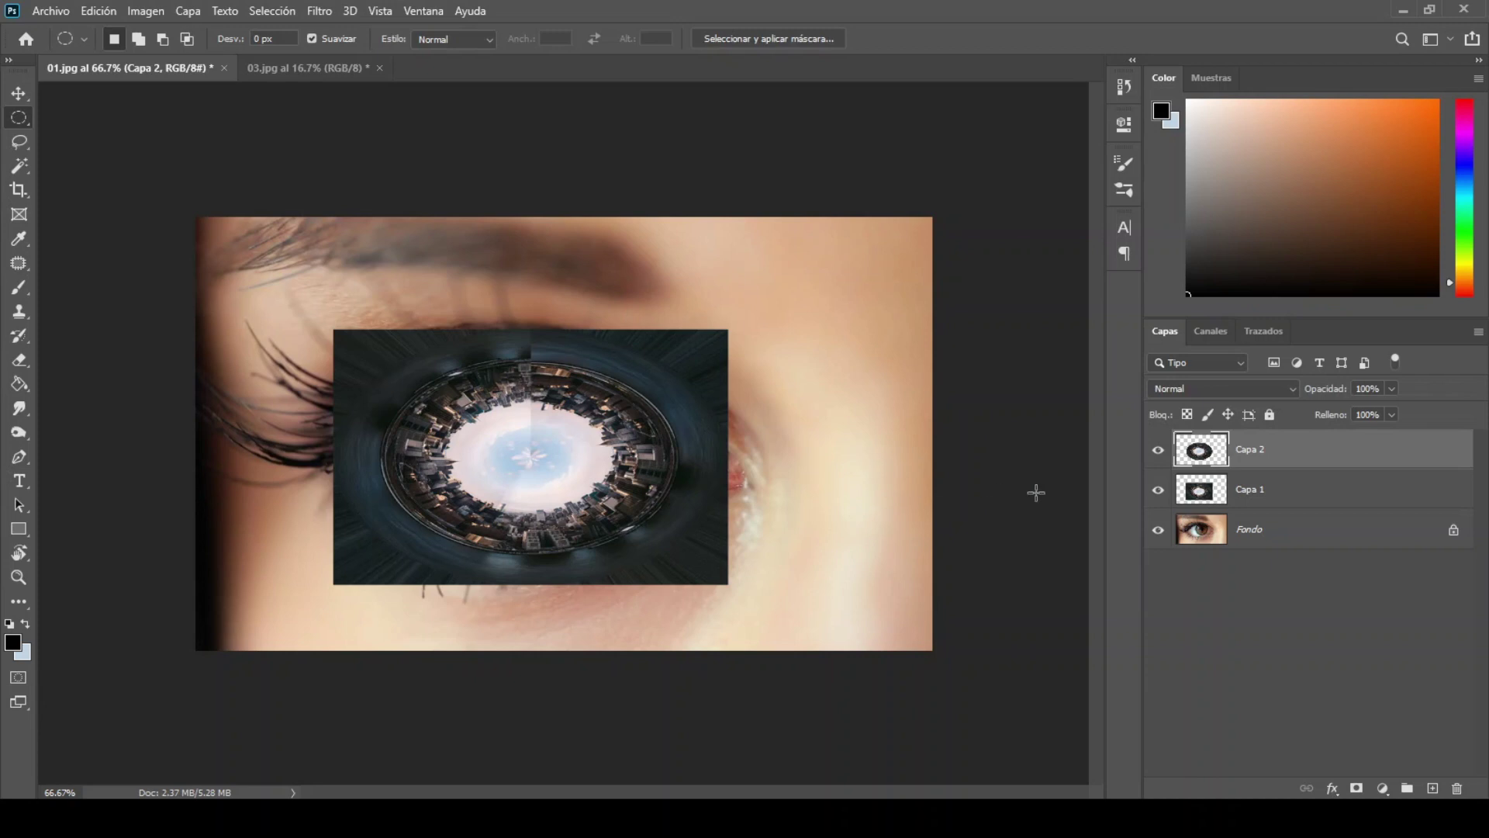
key(ctrl+1)
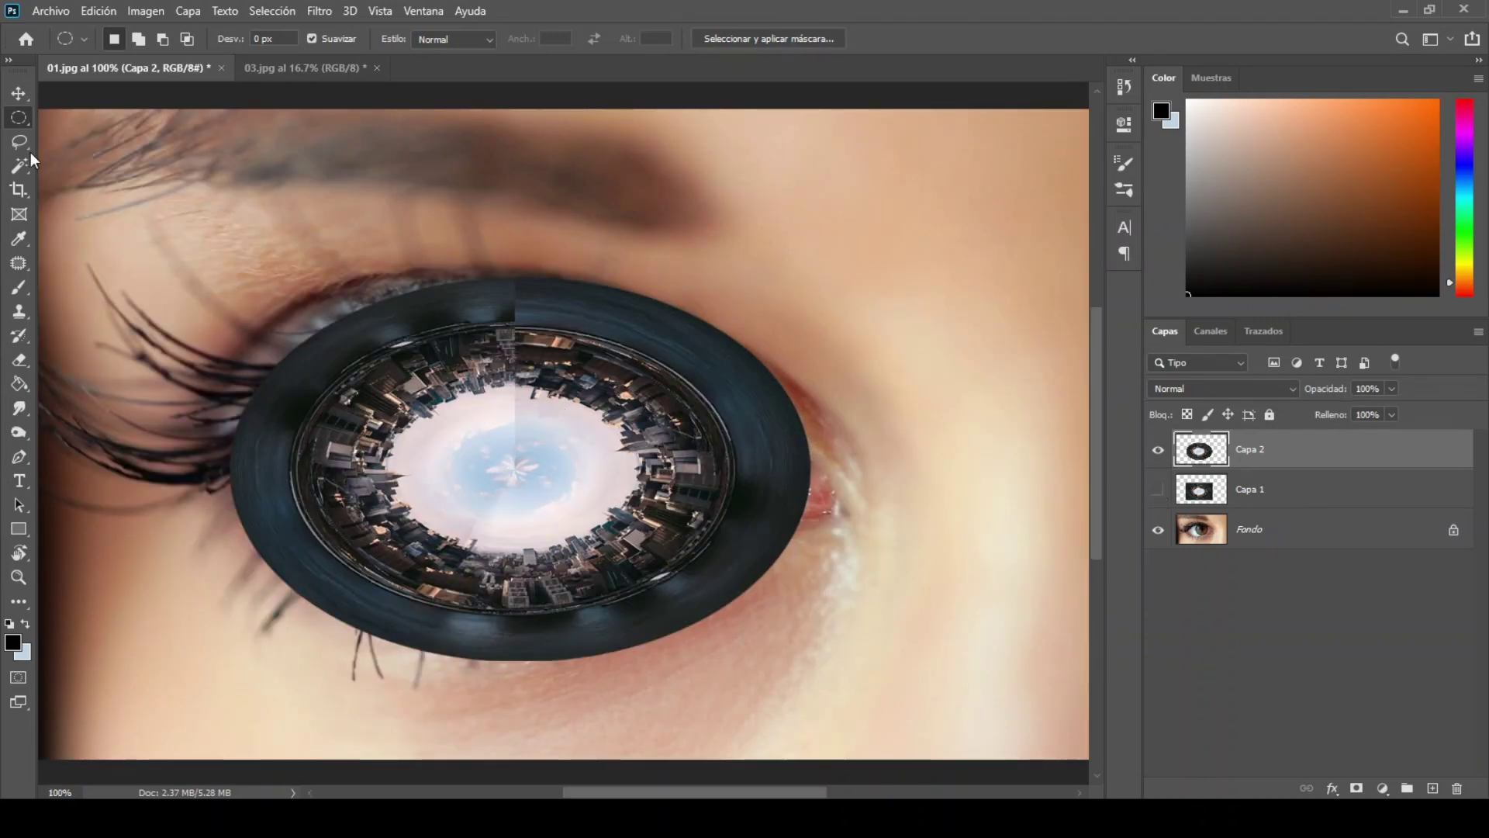
Step: Lasso the vertical sky seam at the iris centre and fill it with Content-Aware
drag(30, 152, 82, 143)
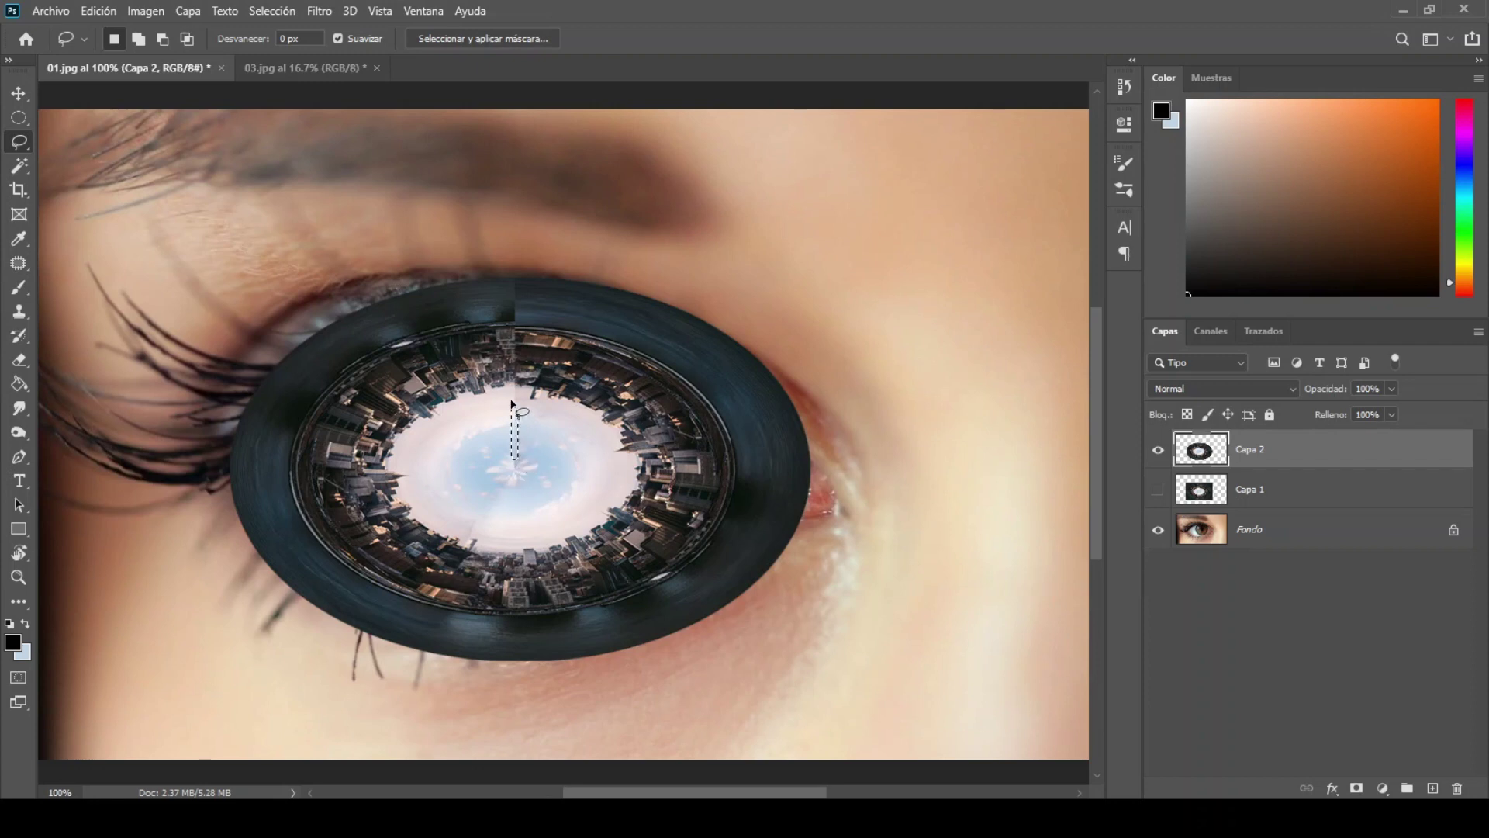
click(108, 12)
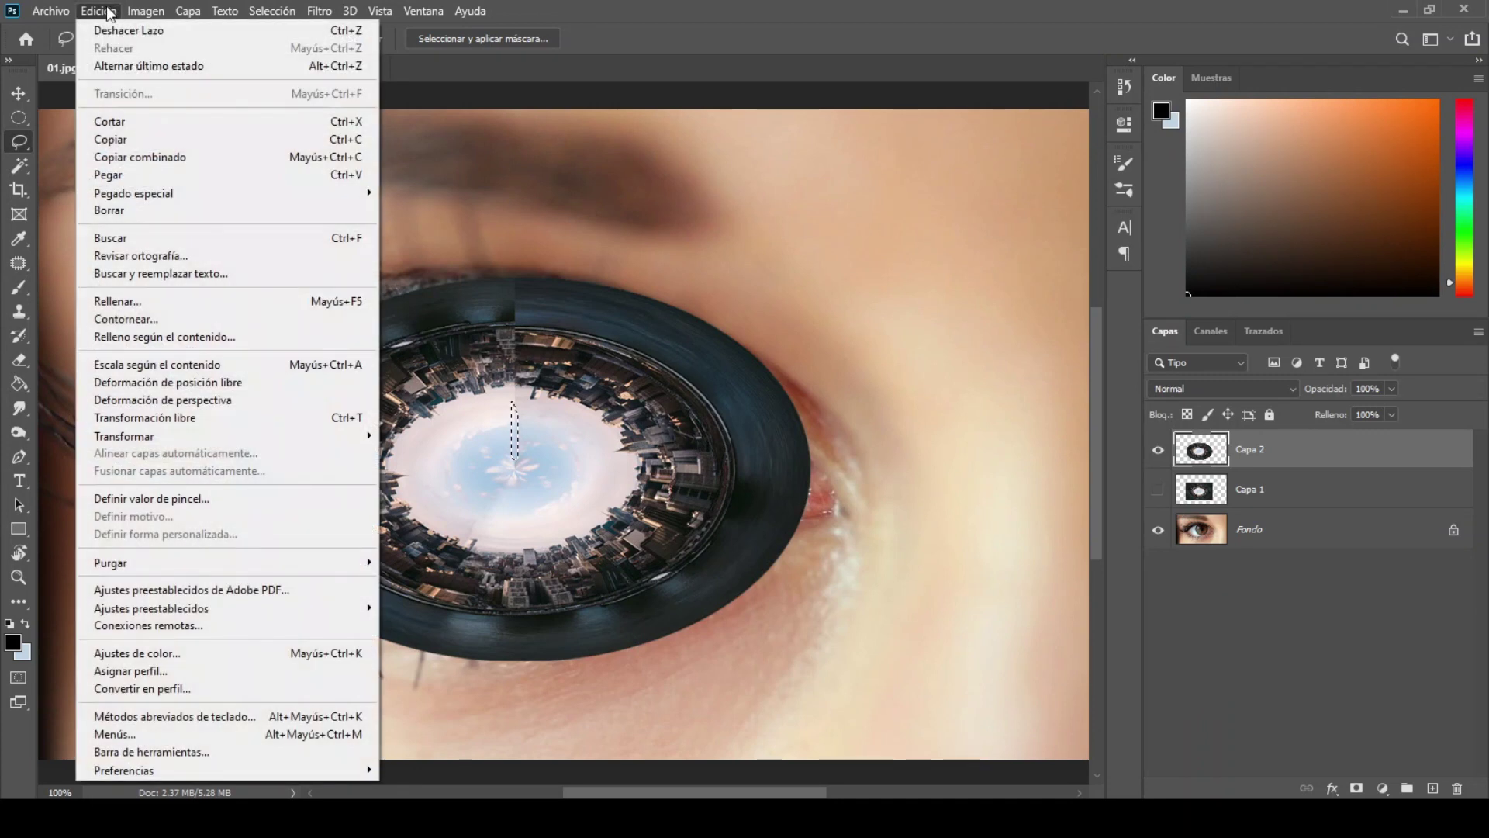
click(137, 304)
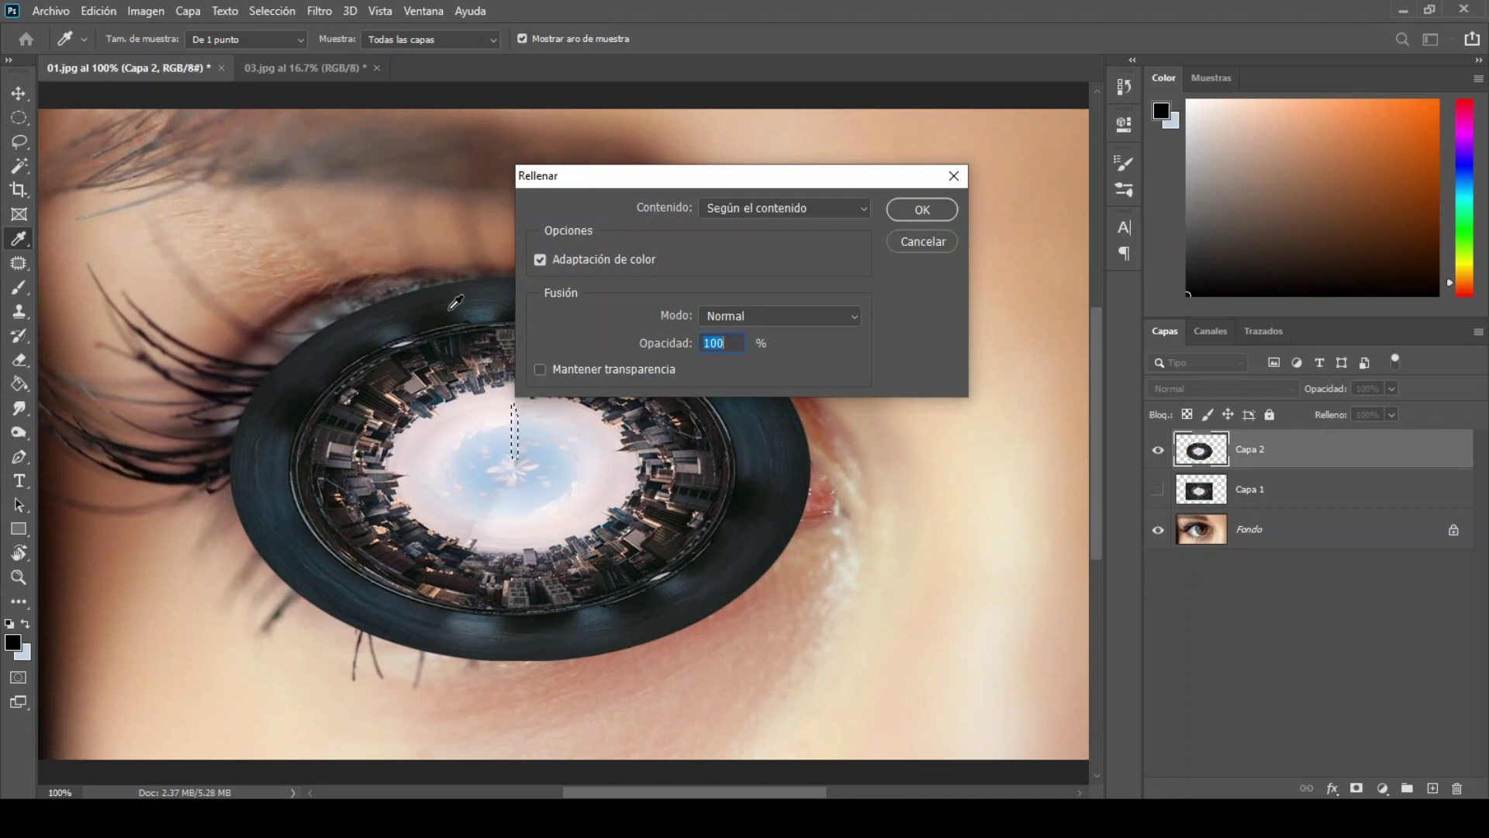
click(742, 211)
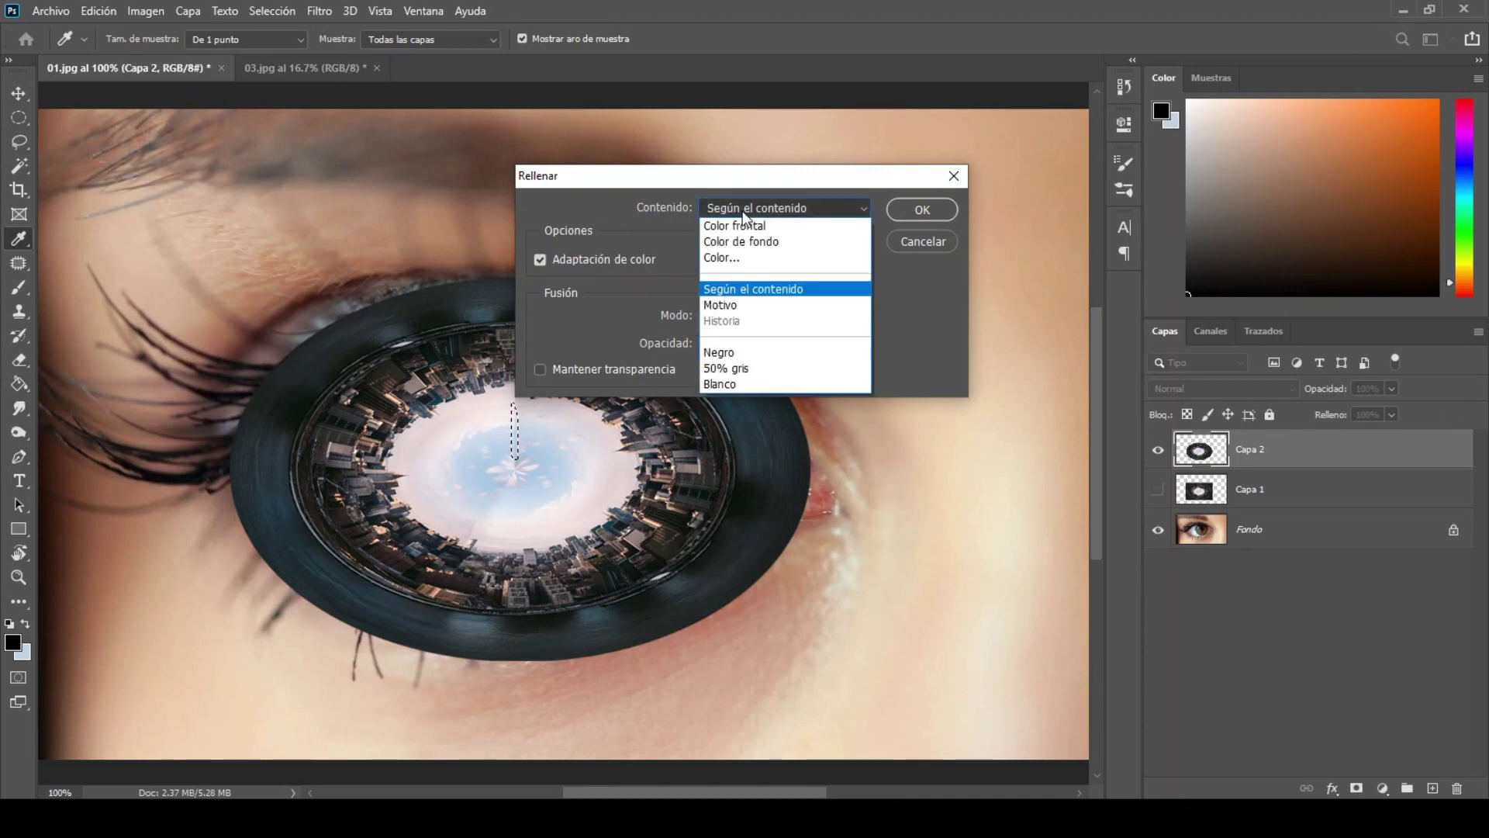
click(748, 291)
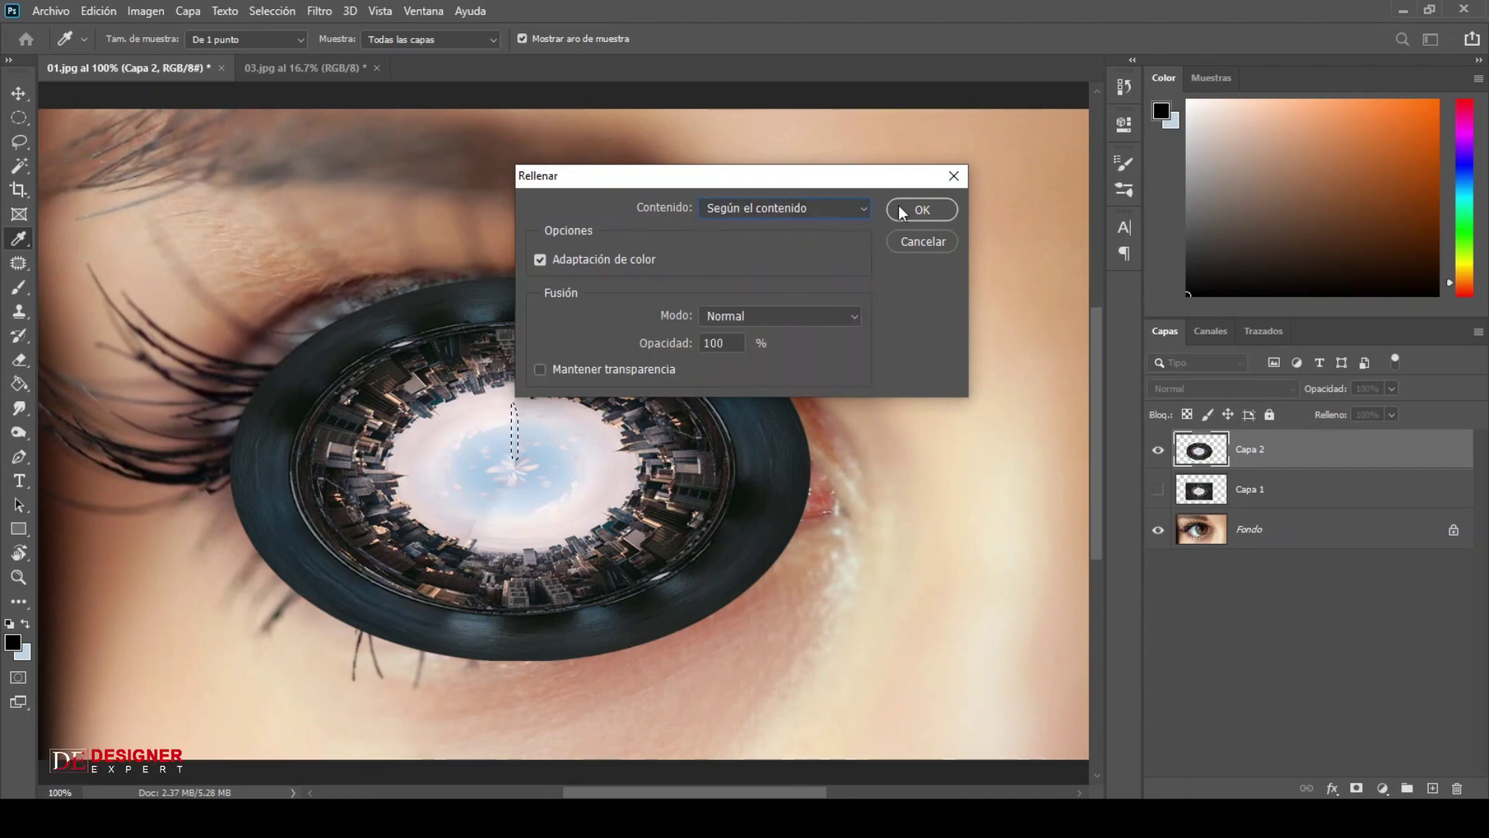
click(900, 206)
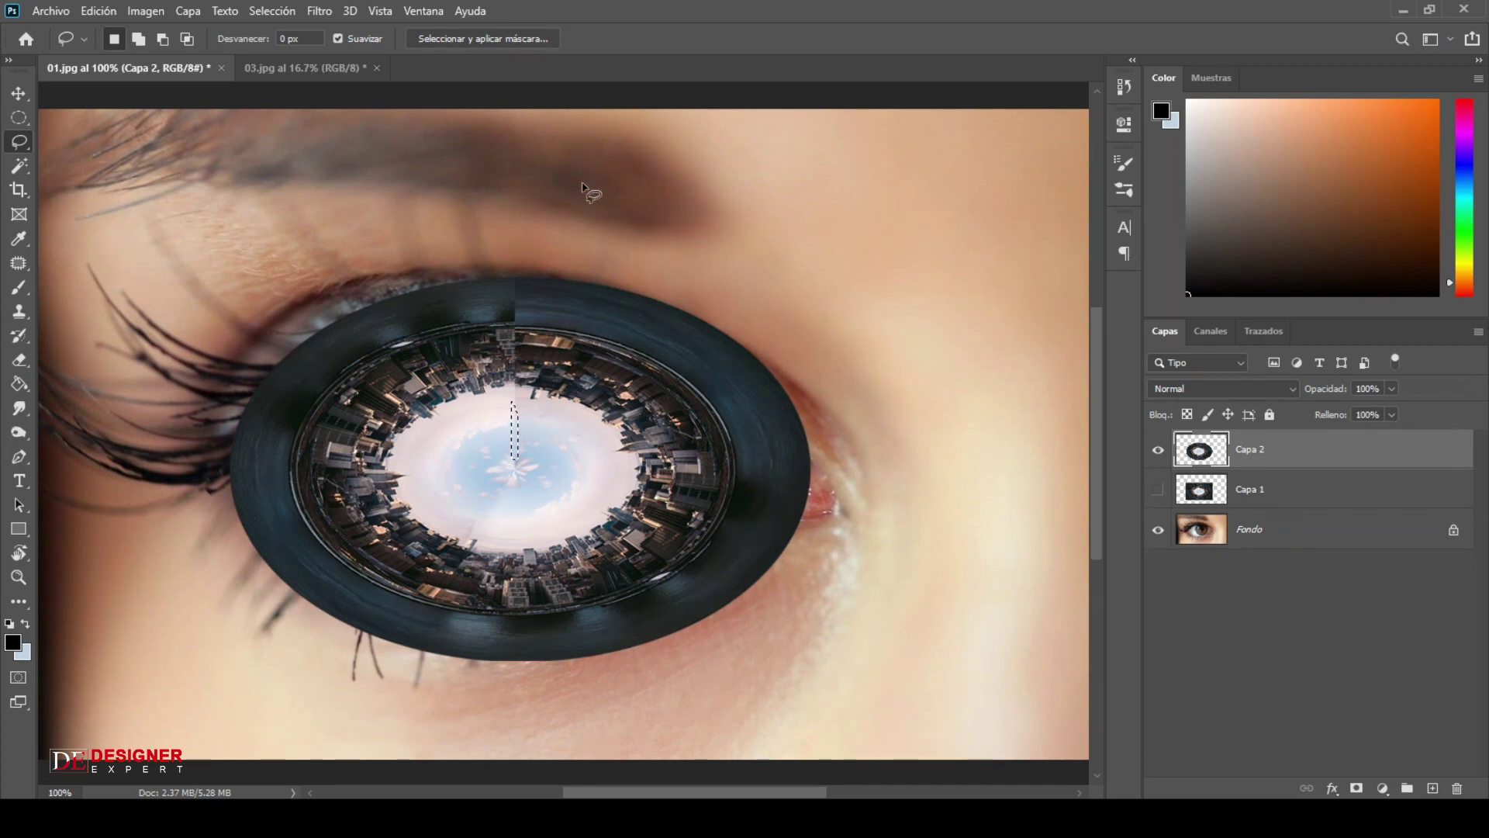
click(267, 11)
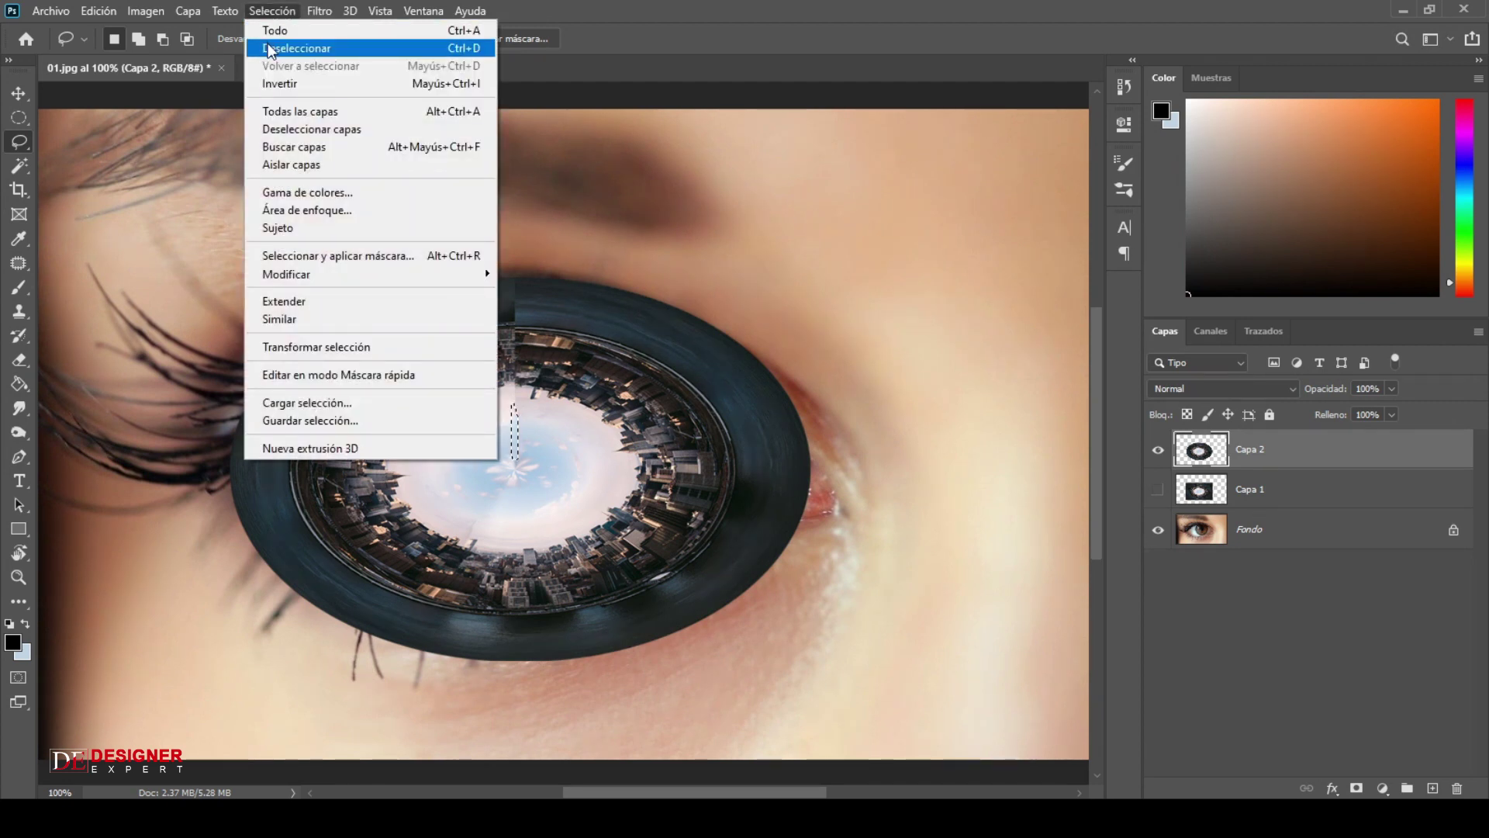
Step: Lasso the seam in the upper dark ring, Content-Aware fill it, and deselect
click(296, 48)
drag(509, 284, 510, 318)
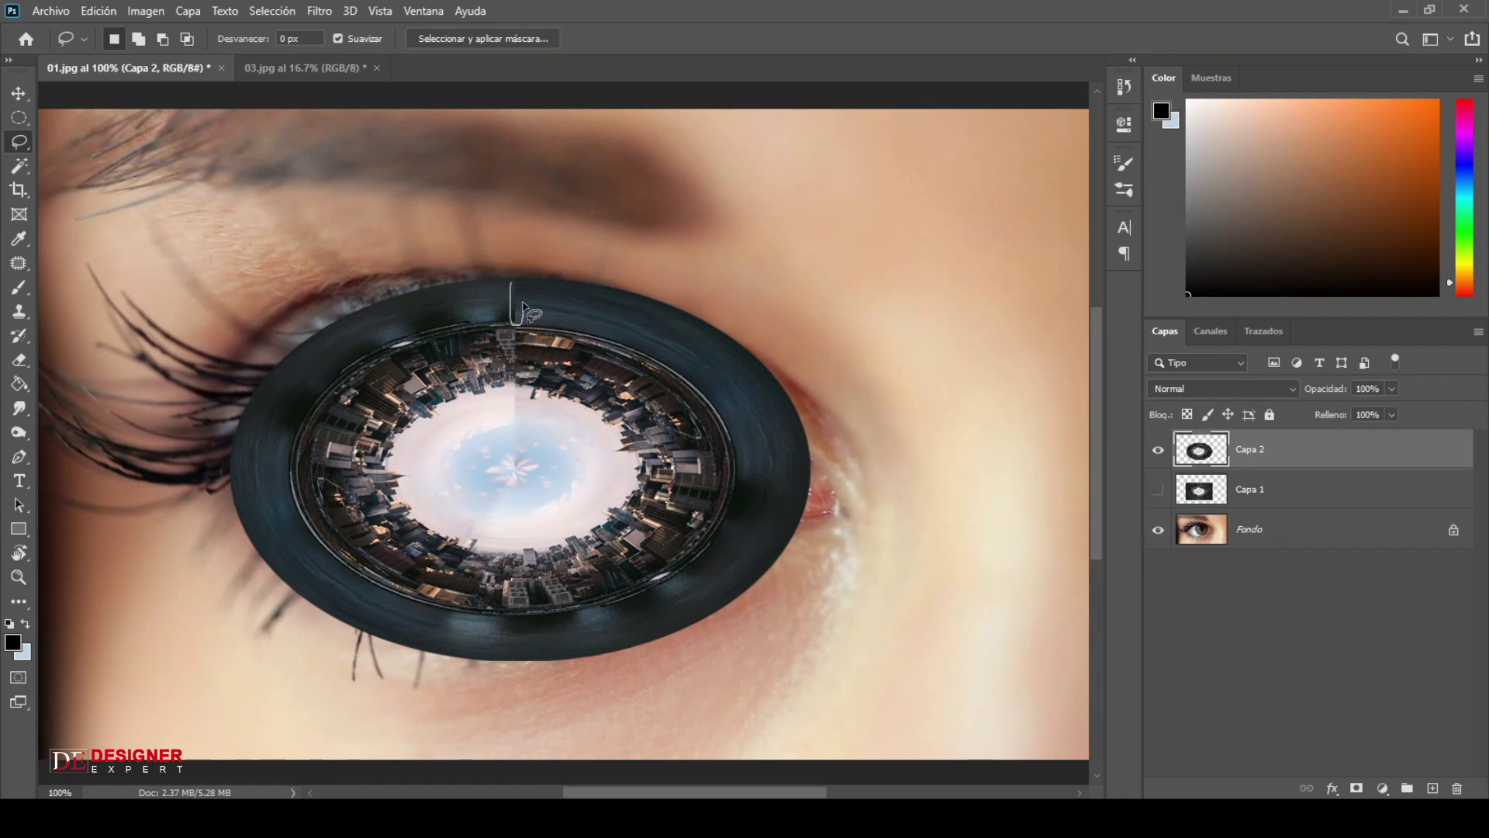
drag(514, 297, 509, 292)
click(99, 11)
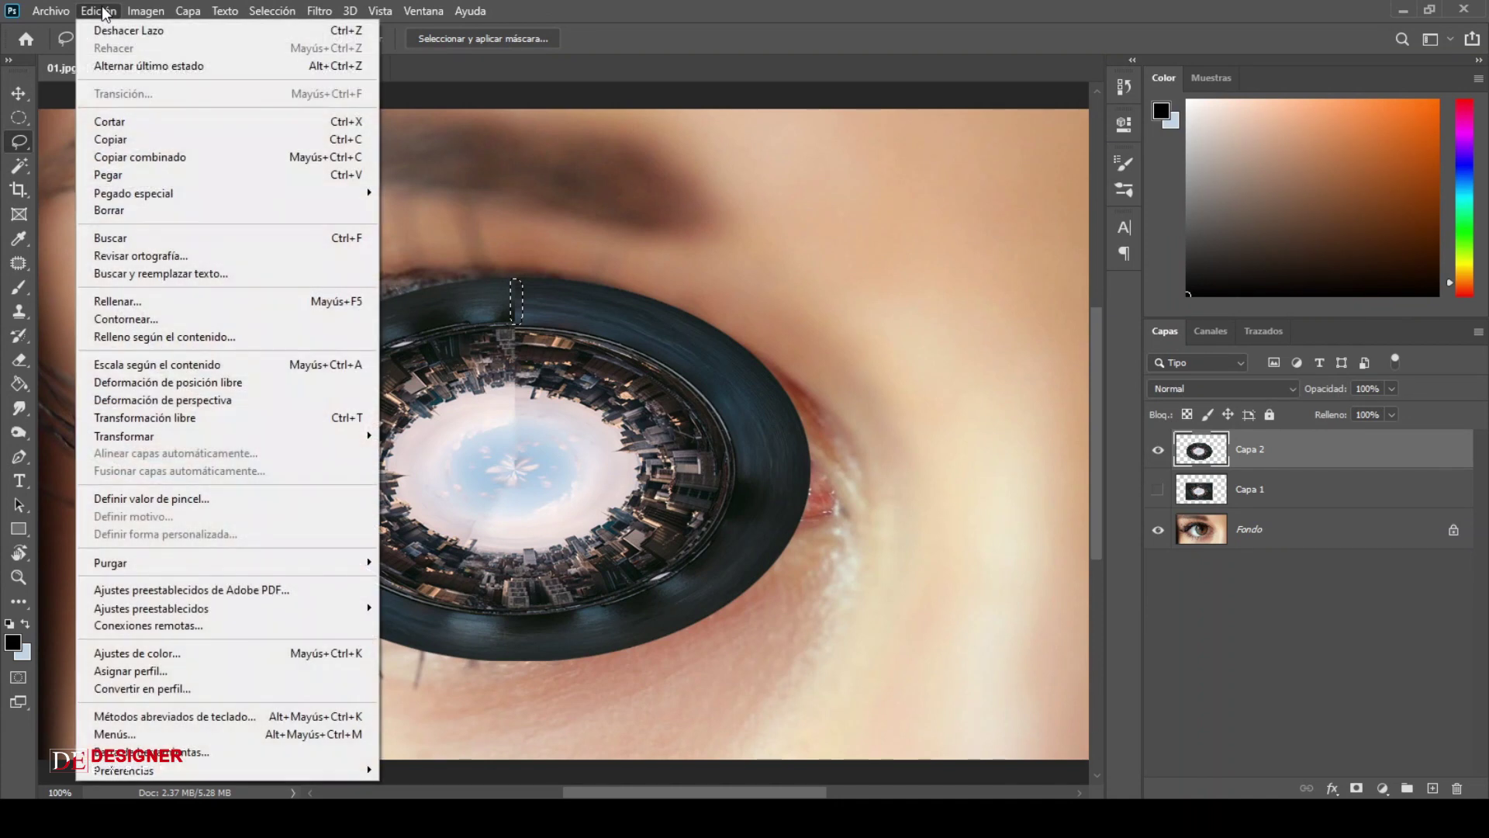
click(130, 301)
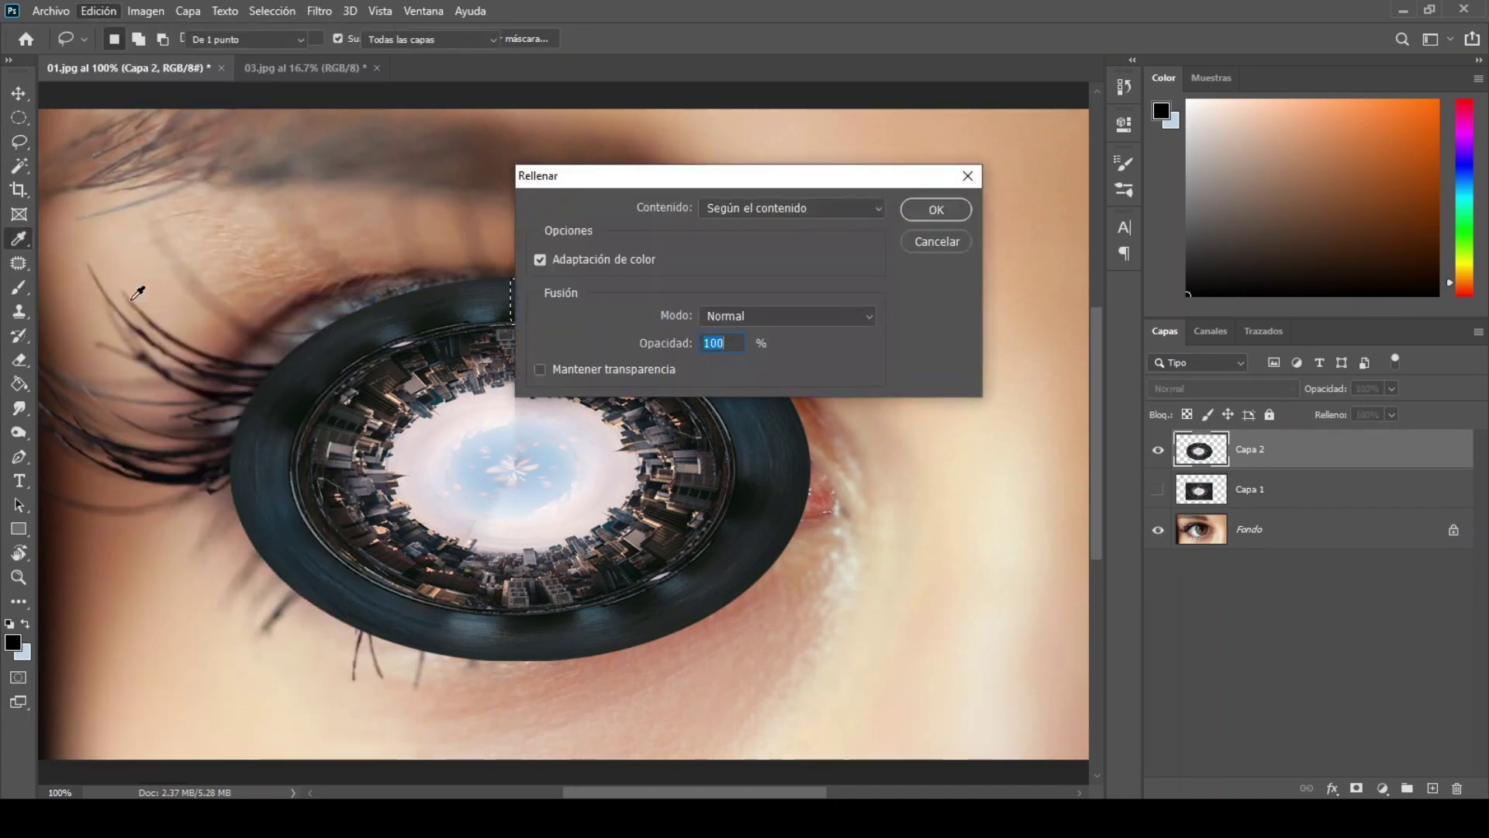
click(919, 207)
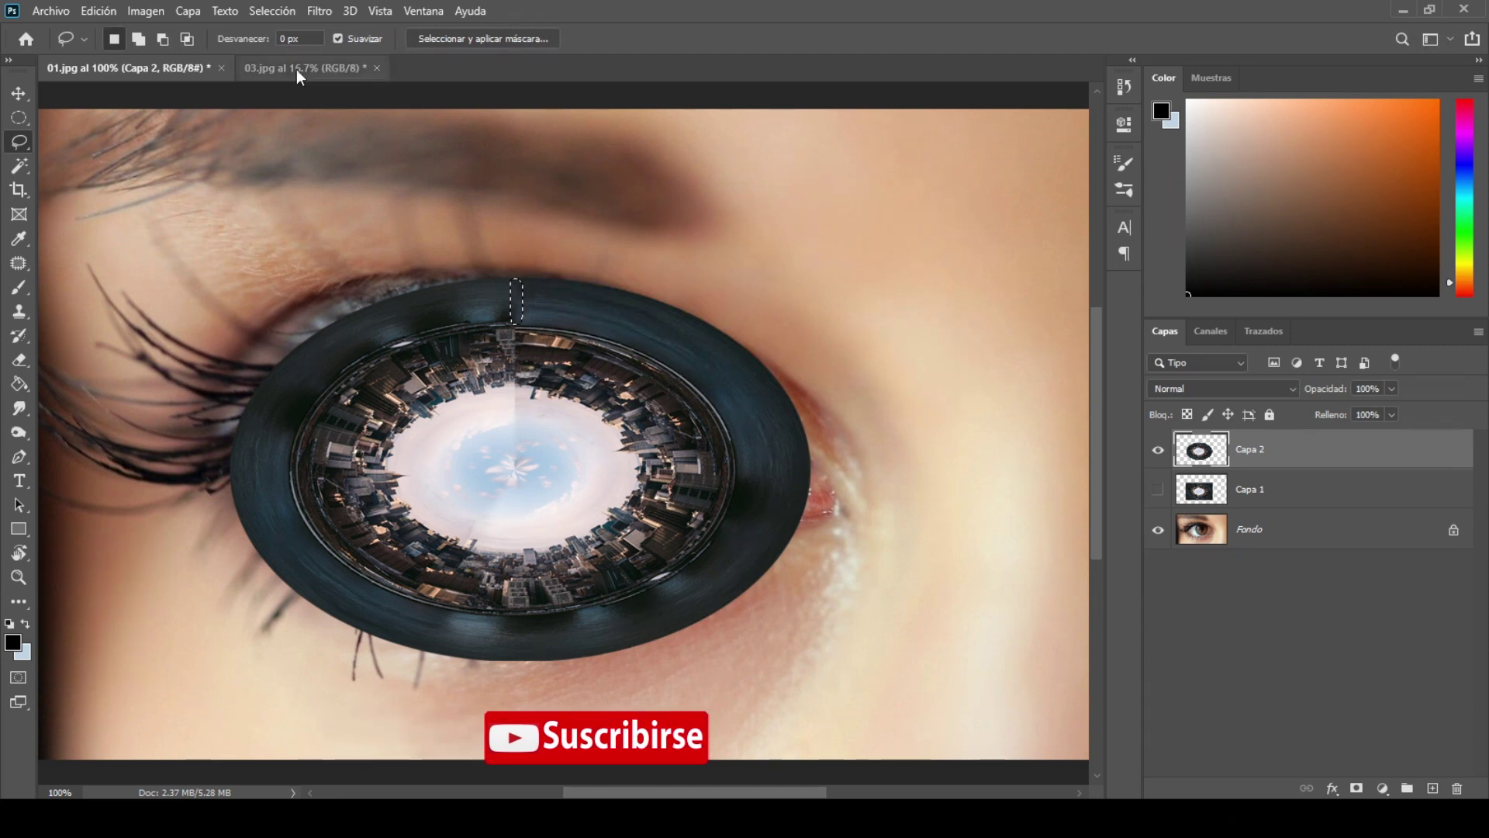
click(278, 13)
click(284, 49)
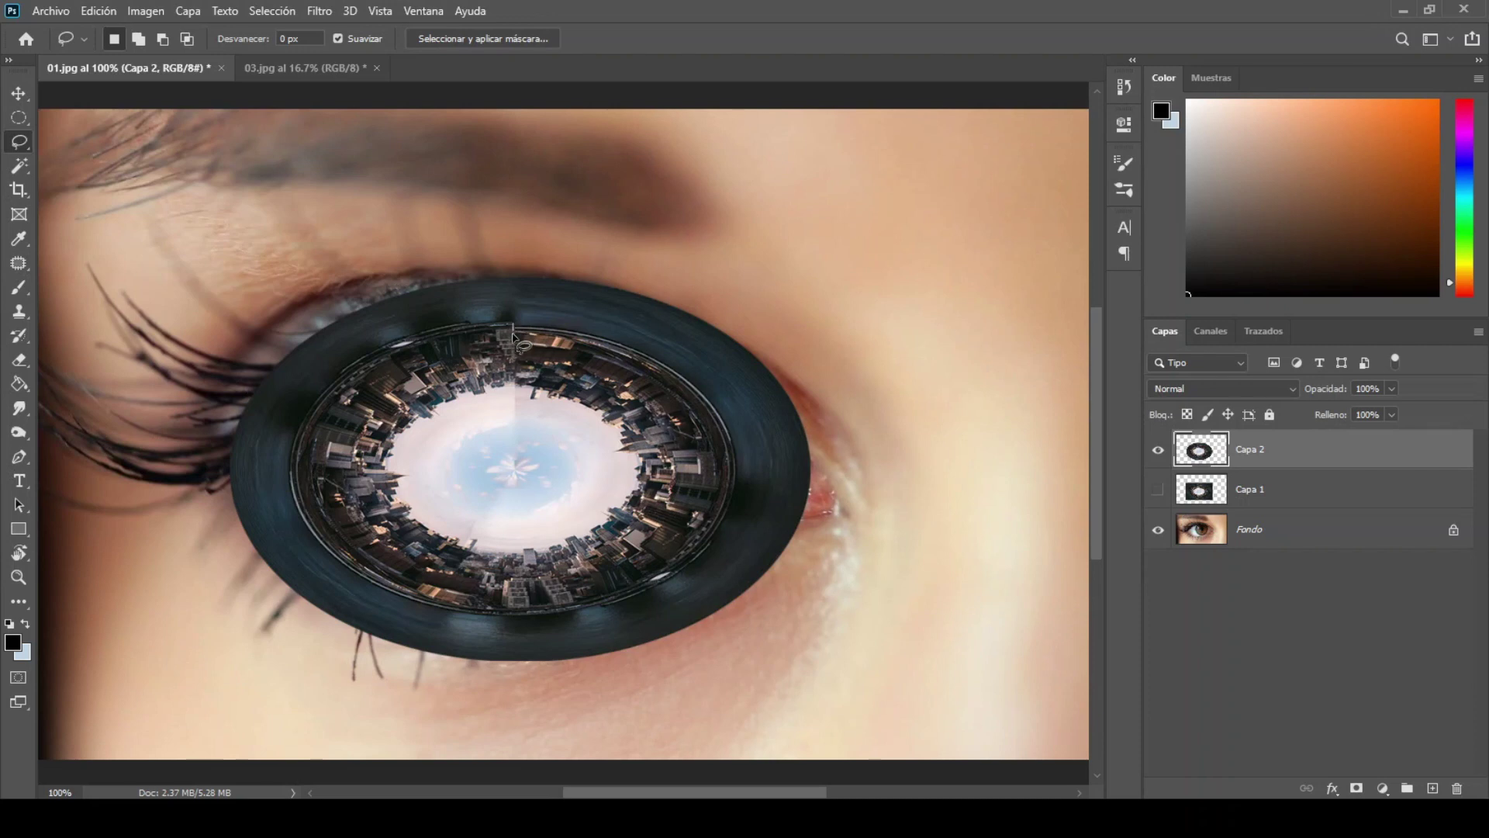
Step: Lasso the seam in the city band, Content-Aware fill it, and deselect
drag(524, 392, 513, 324)
click(106, 11)
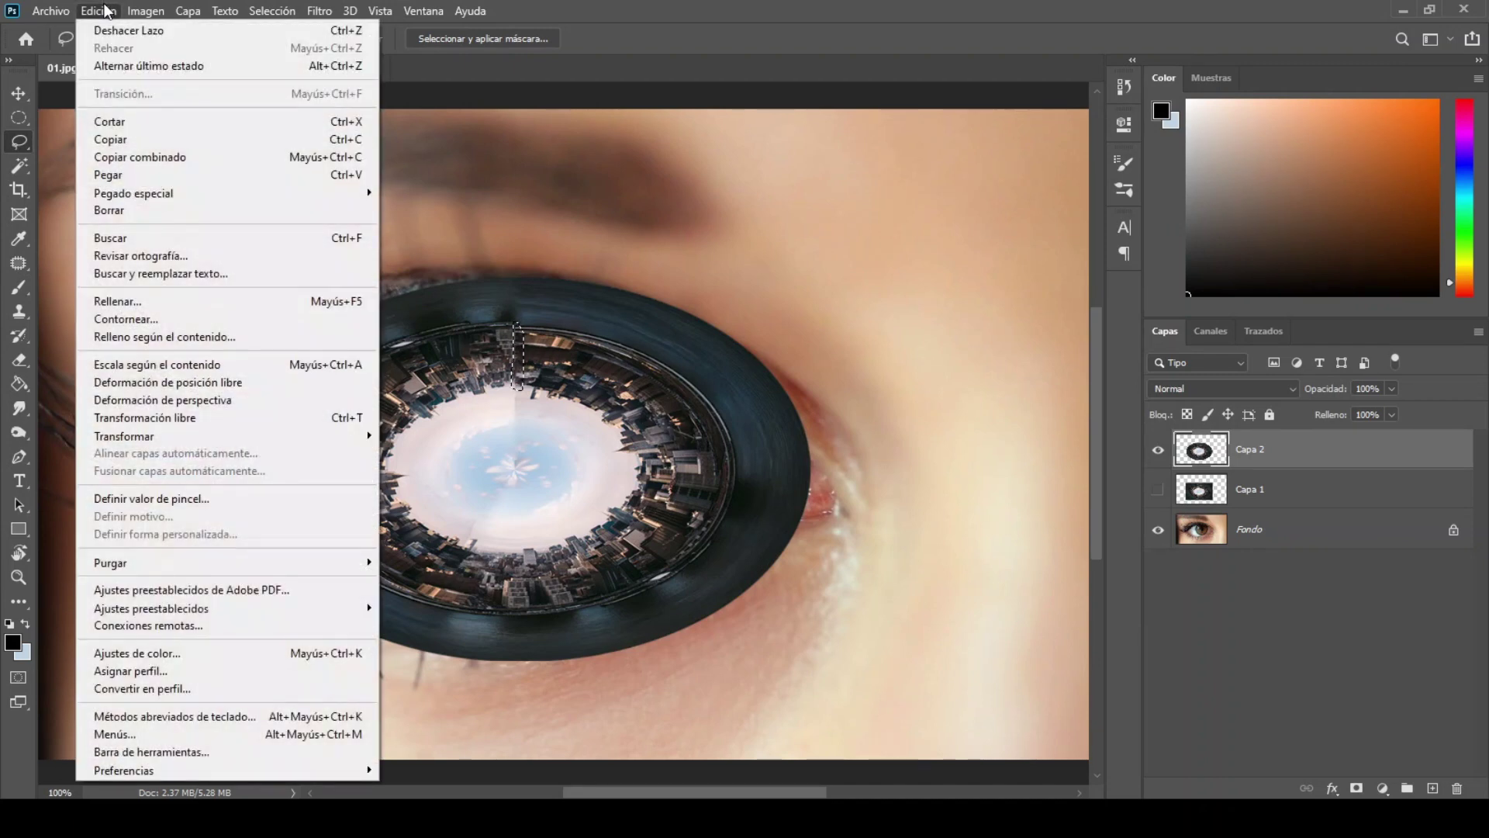
click(125, 301)
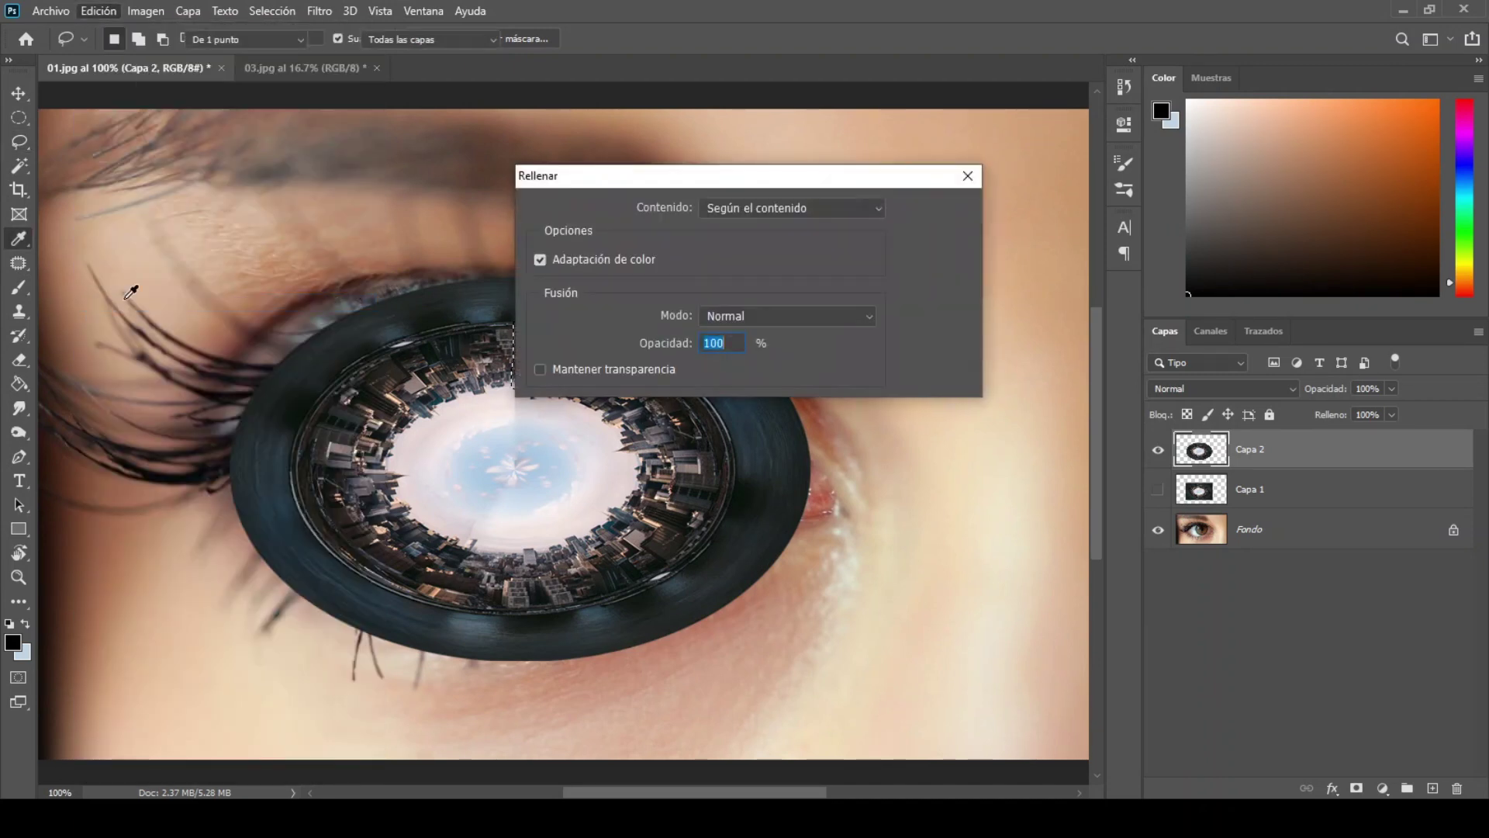
click(914, 210)
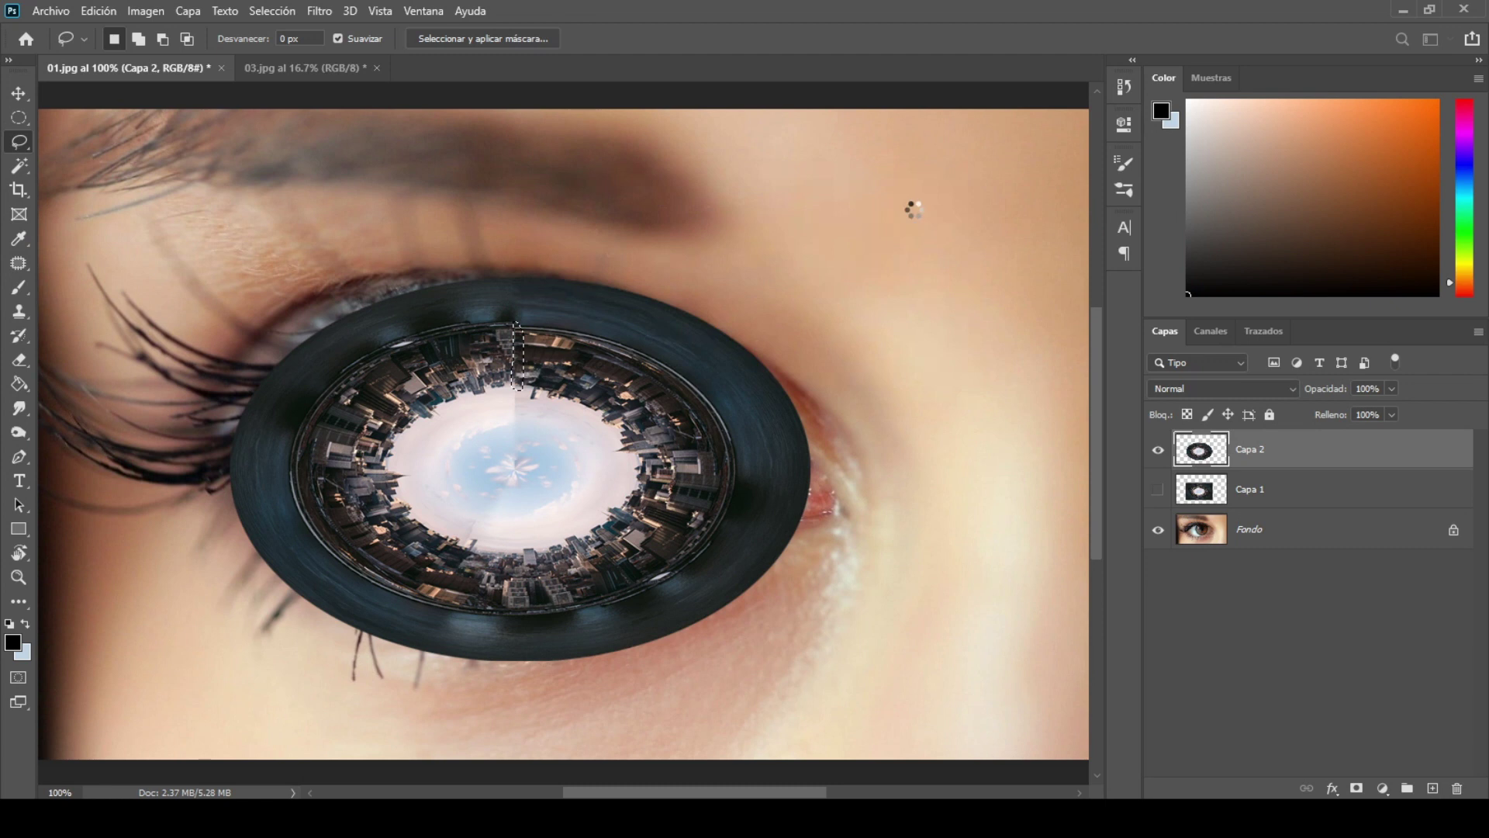
click(277, 11)
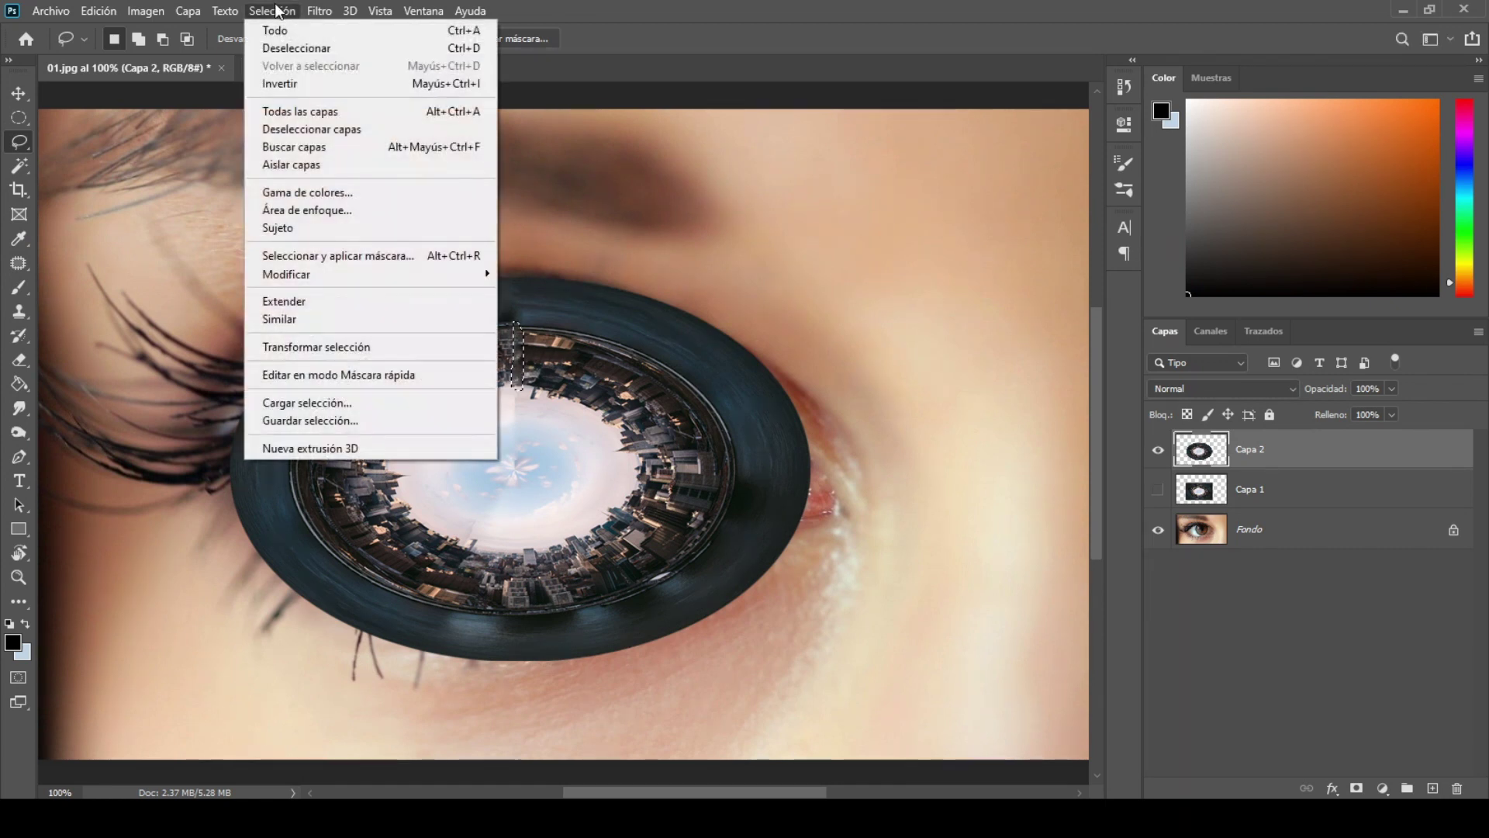
click(282, 45)
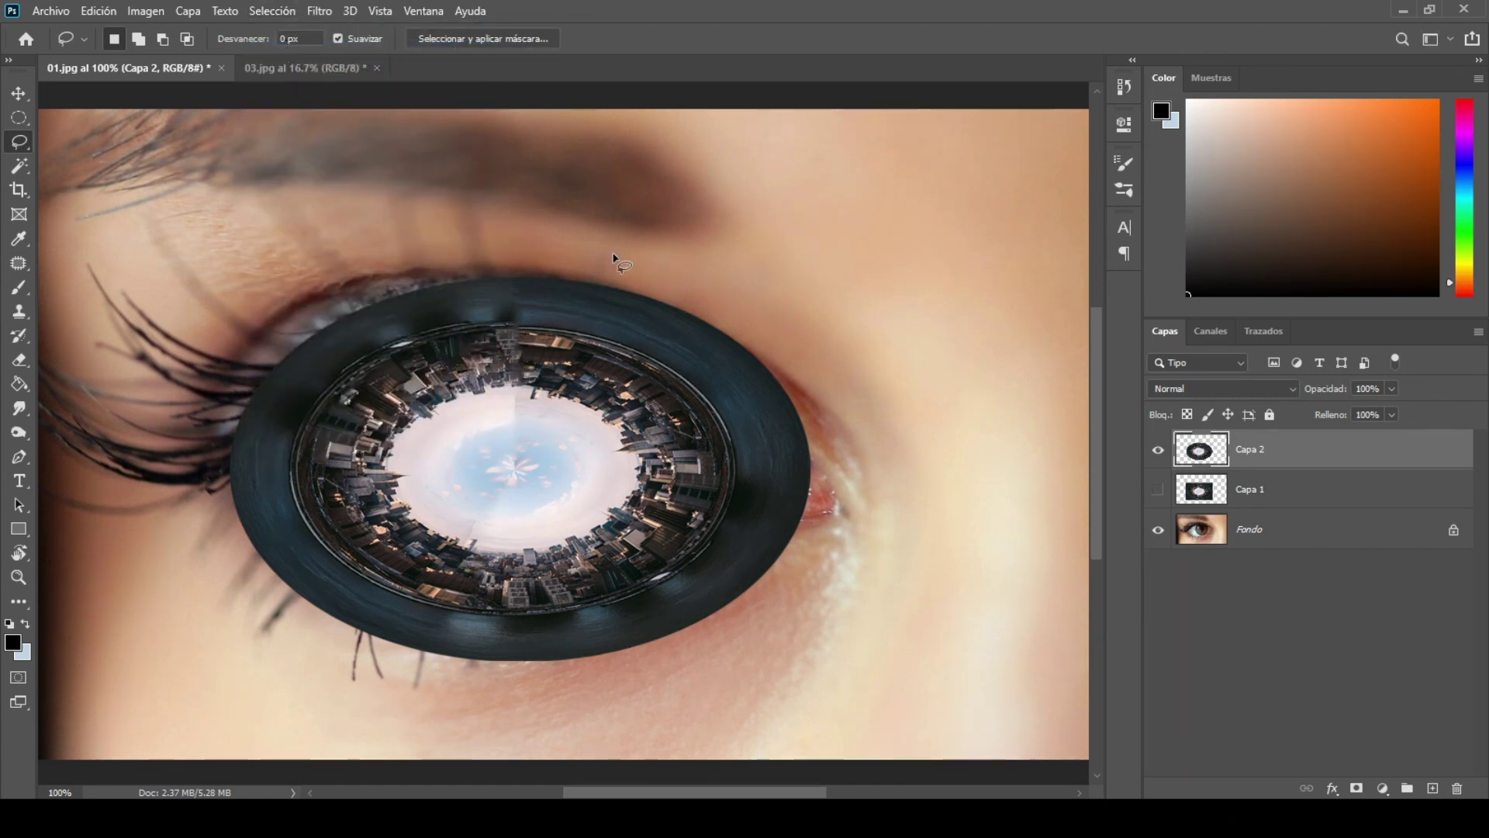
Step: Lower Capa 2's opacity and Free Transform the city overlay down over the iris
mouse_move(1327, 392)
mouse_down()
mouse_move(1293, 394)
mouse_move(1321, 396)
mouse_up()
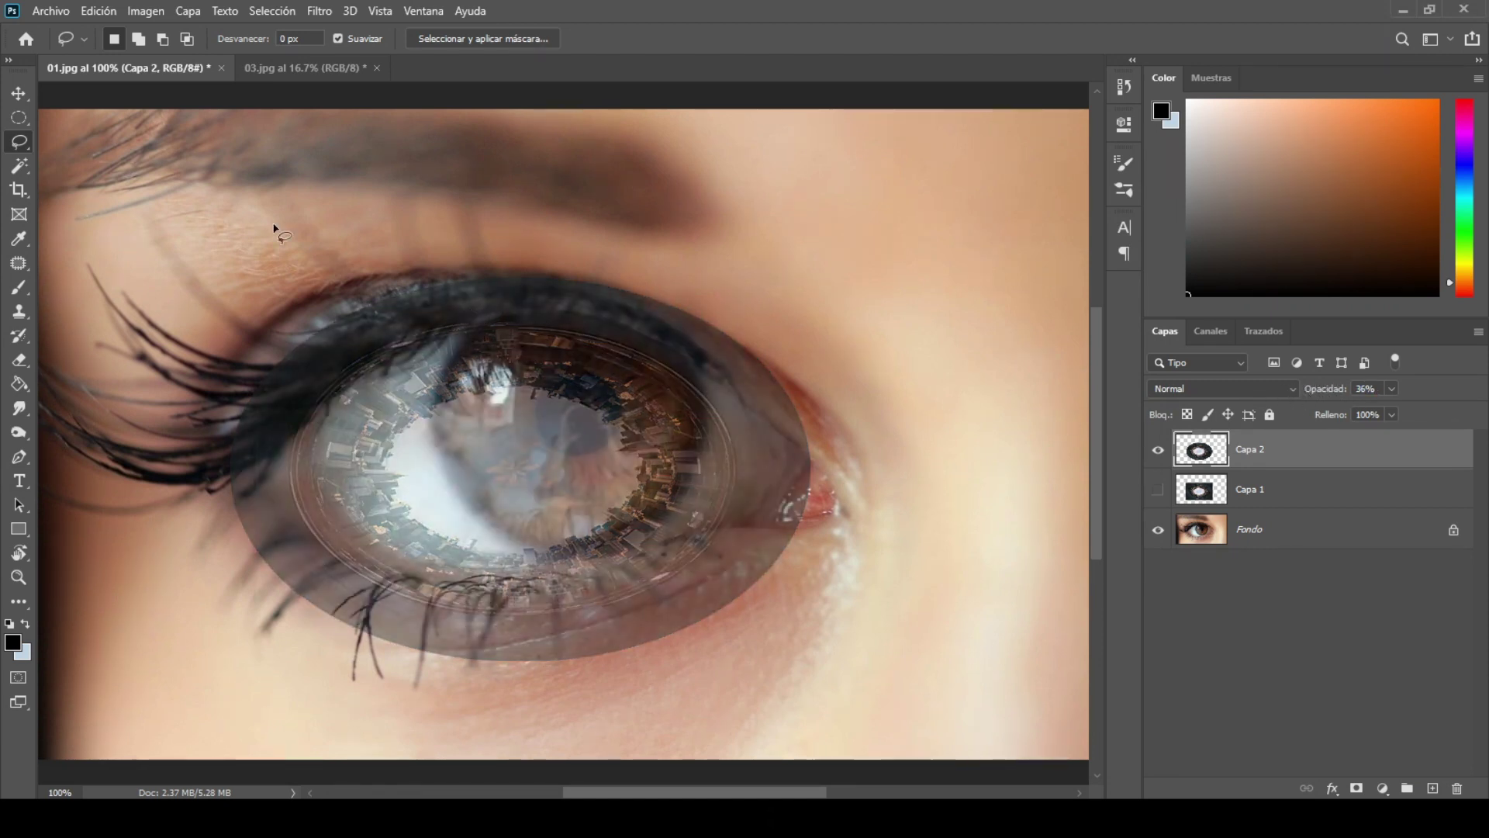
click(81, 15)
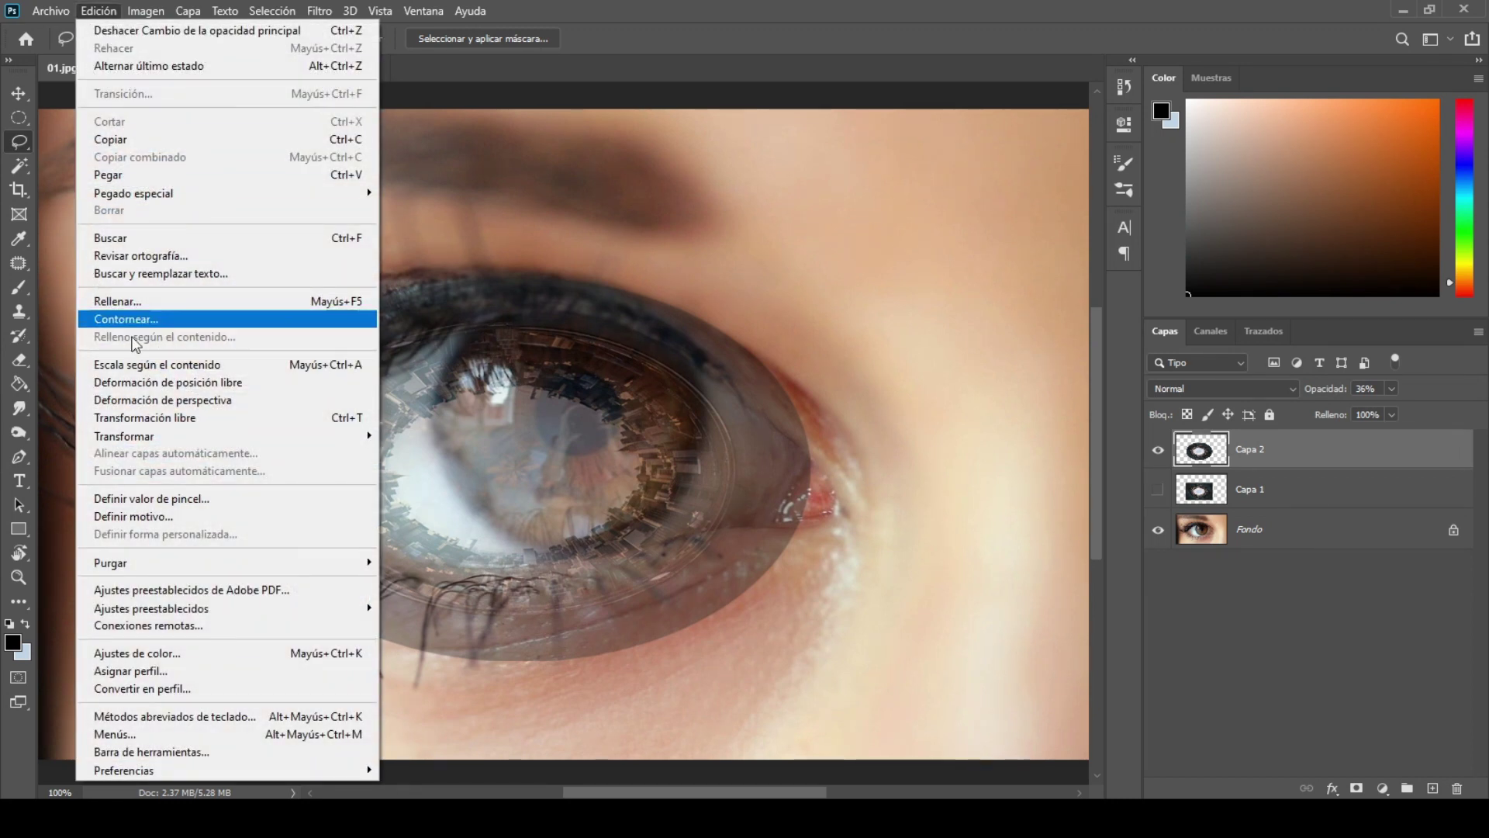
click(146, 417)
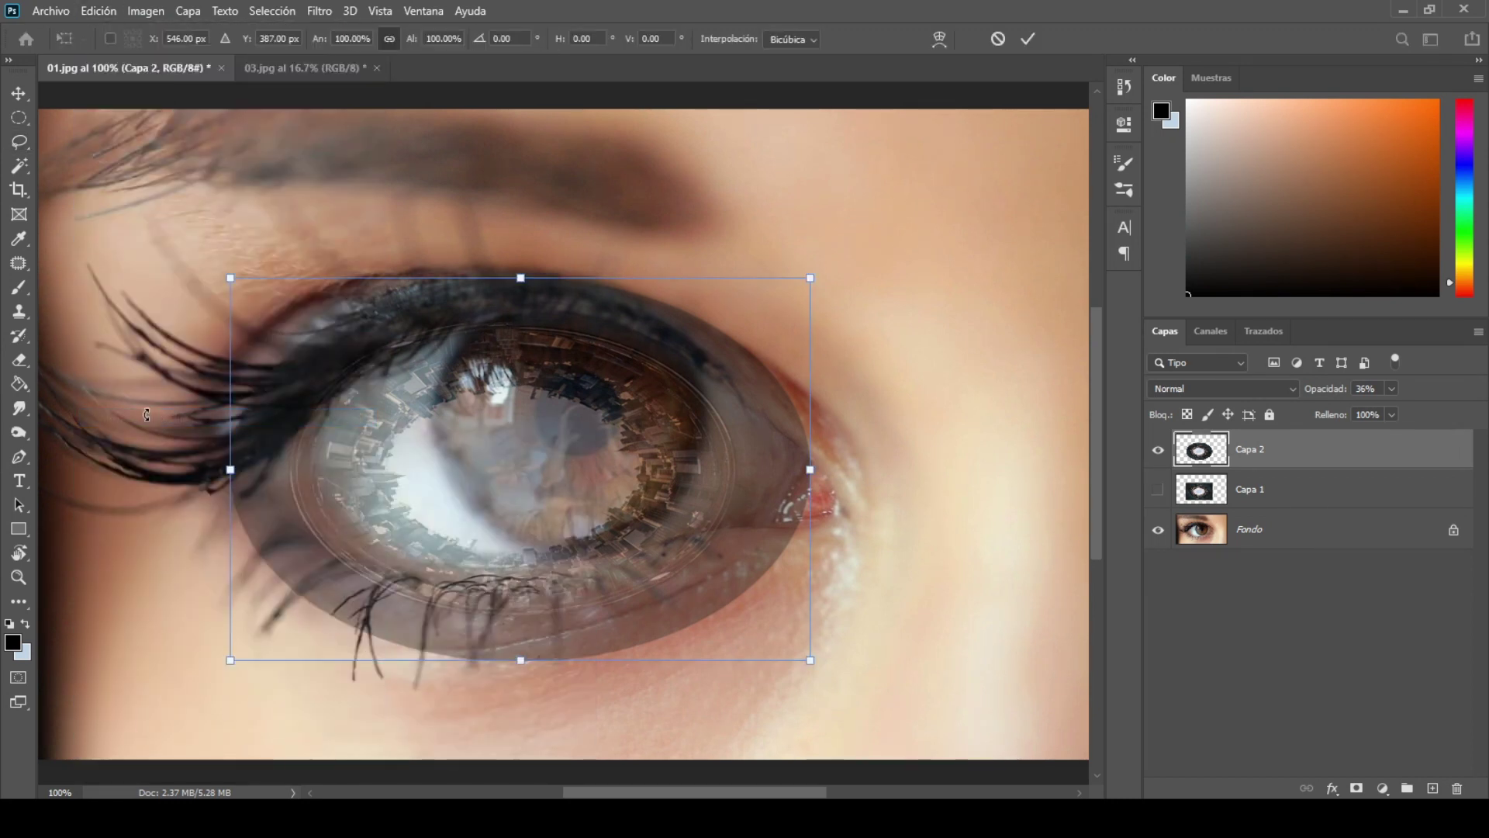
drag(226, 481, 501, 486)
drag(641, 484, 593, 453)
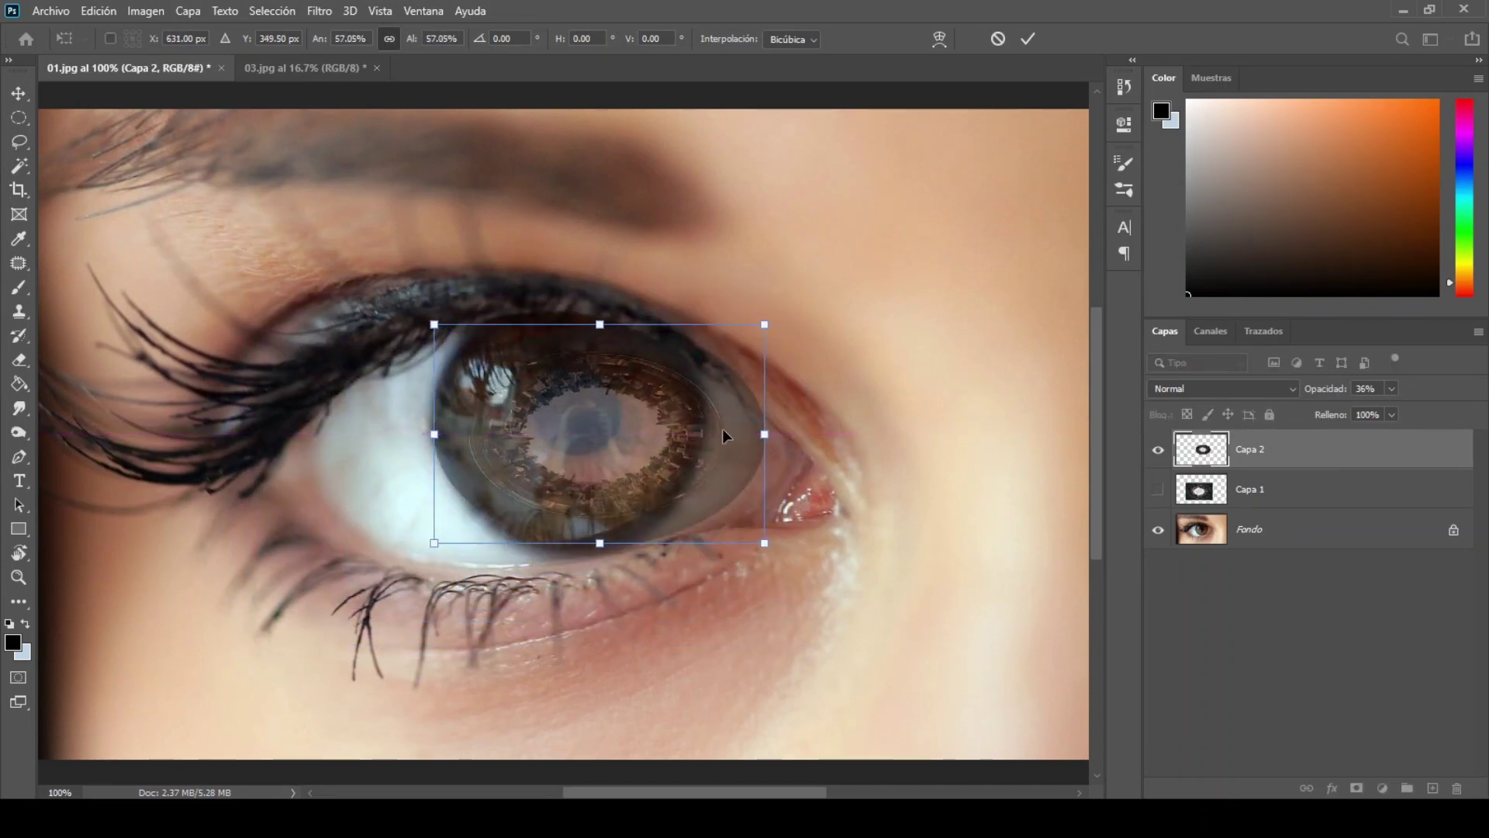
Step: Fine-tune the overlay to about 47.76% width and 65.55% height, centred on the iris
drag(768, 434, 705, 435)
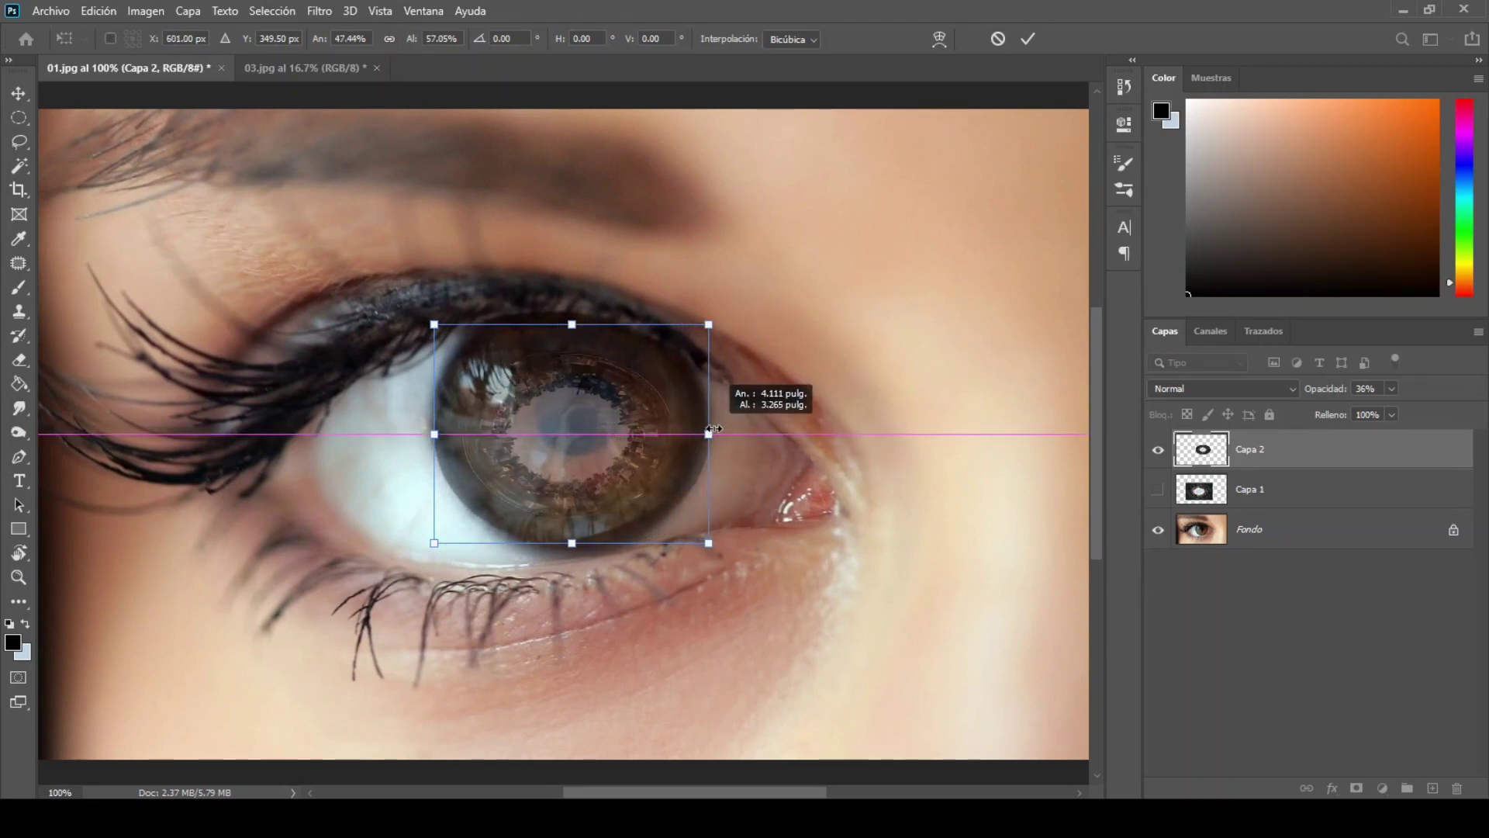
drag(570, 543, 570, 553)
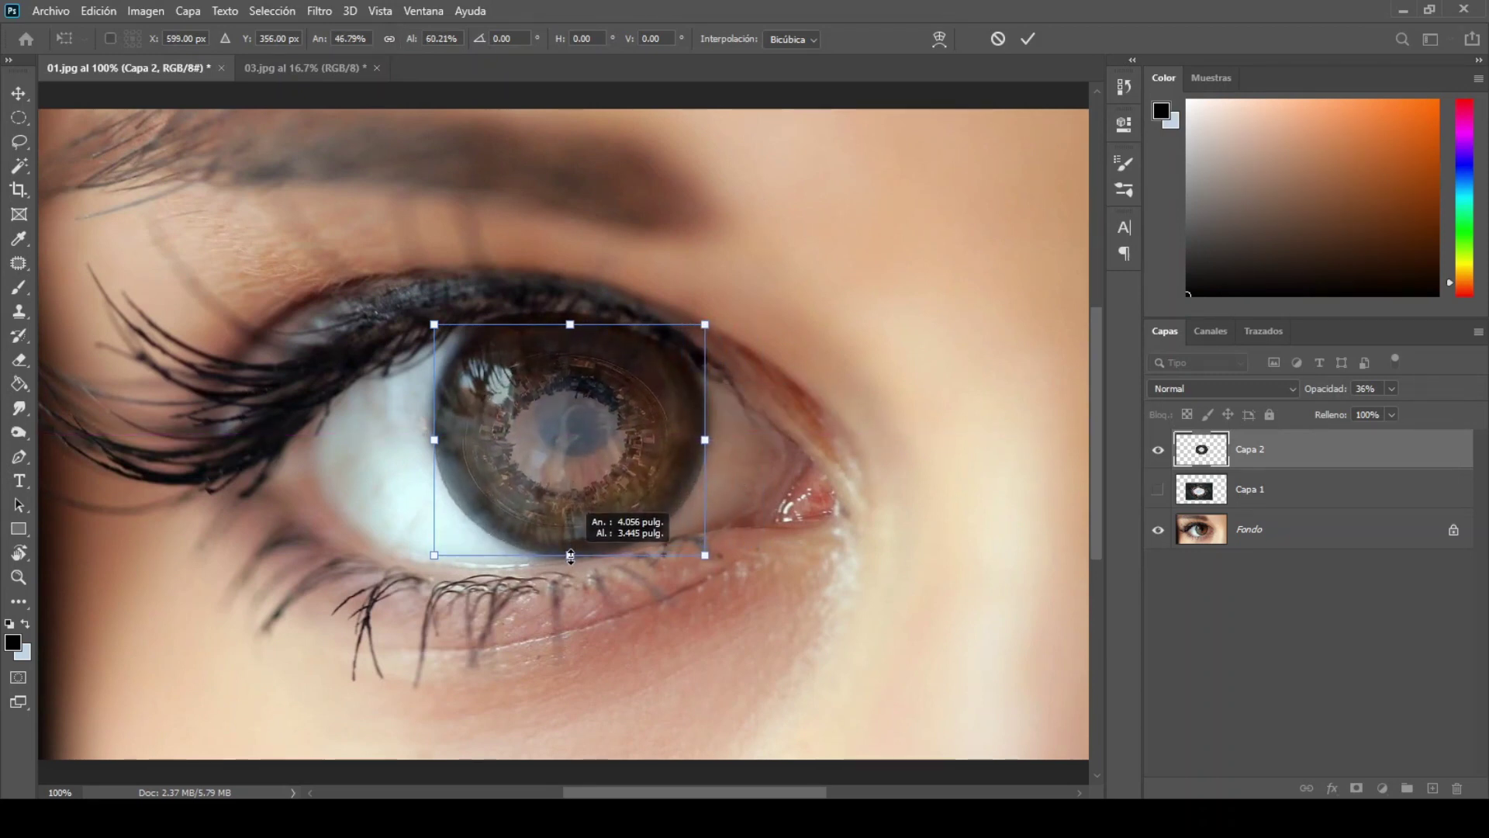
drag(569, 319, 570, 311)
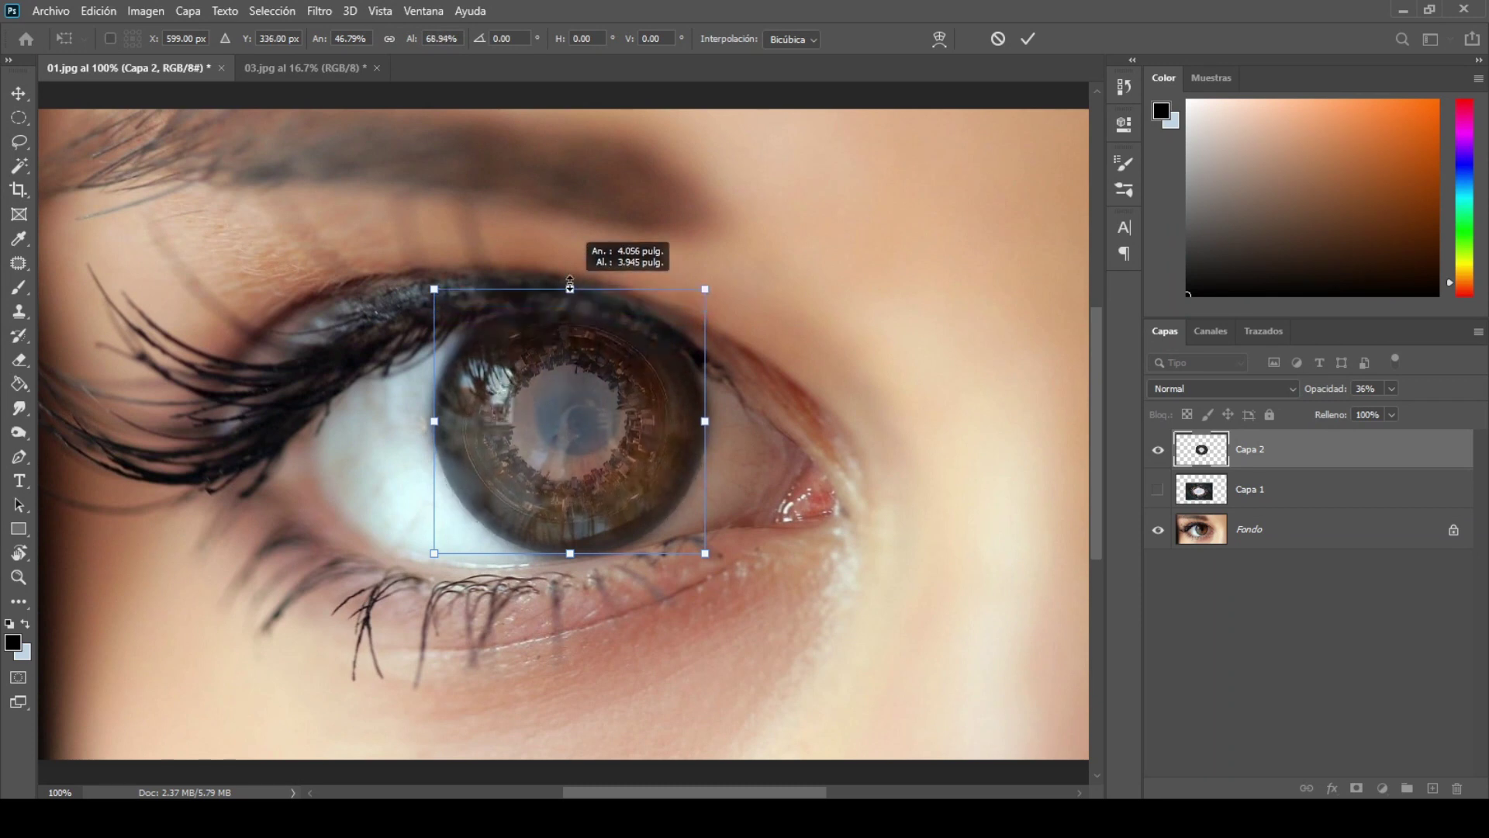
drag(434, 438, 426, 435)
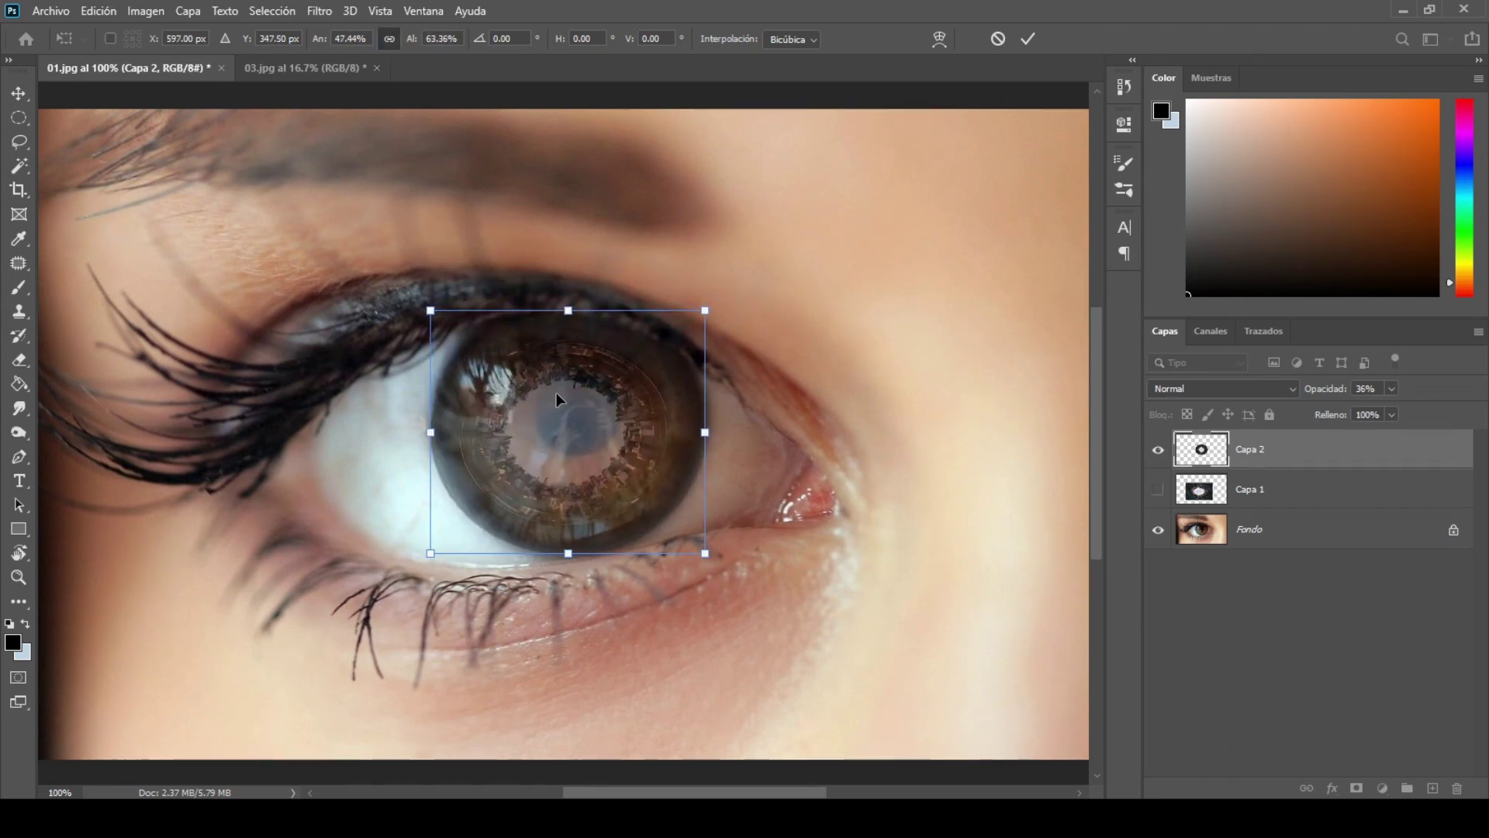
drag(555, 391, 557, 384)
drag(701, 424, 706, 423)
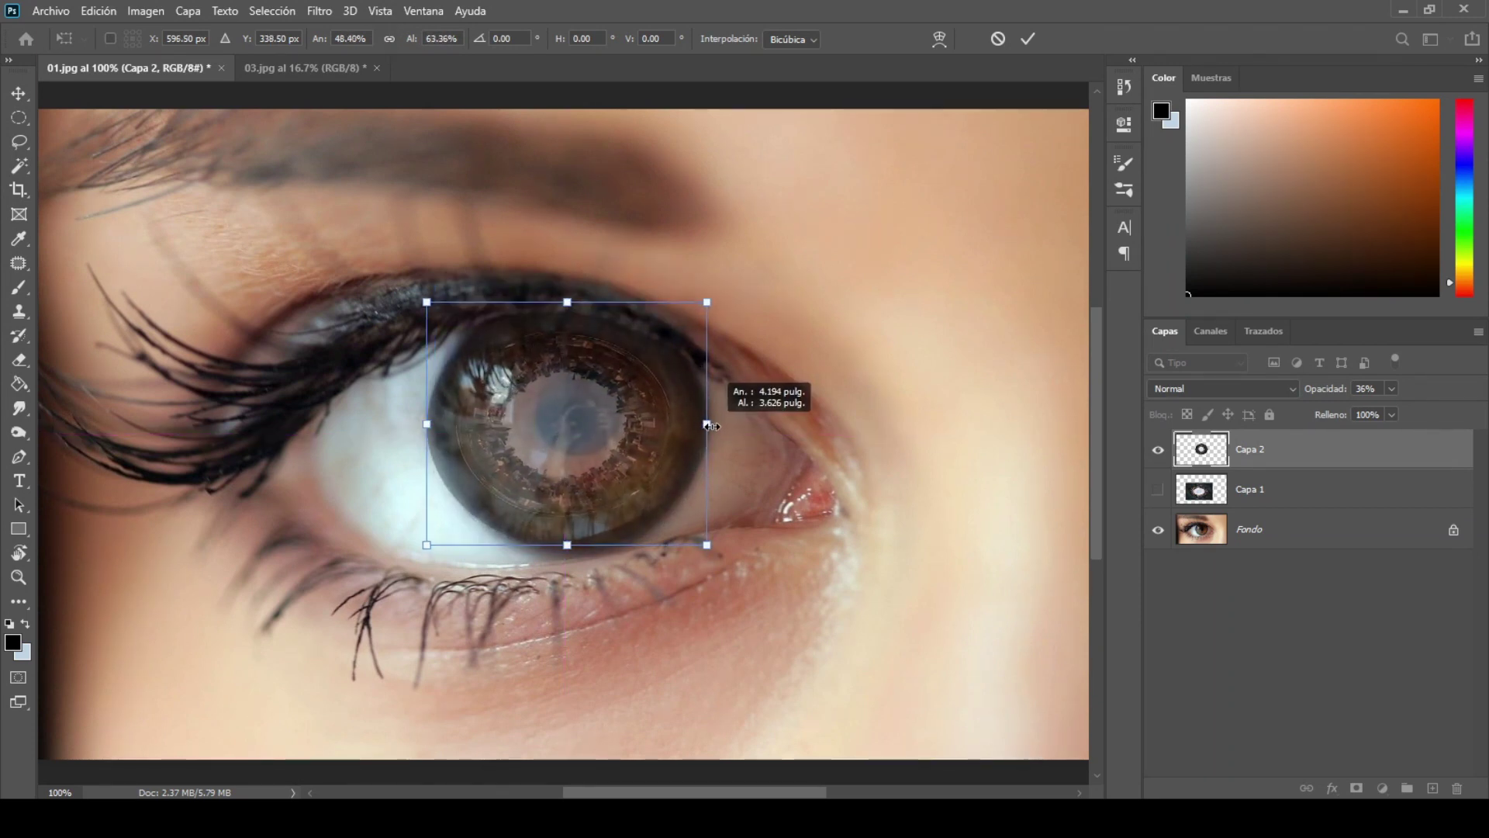
drag(567, 545, 567, 554)
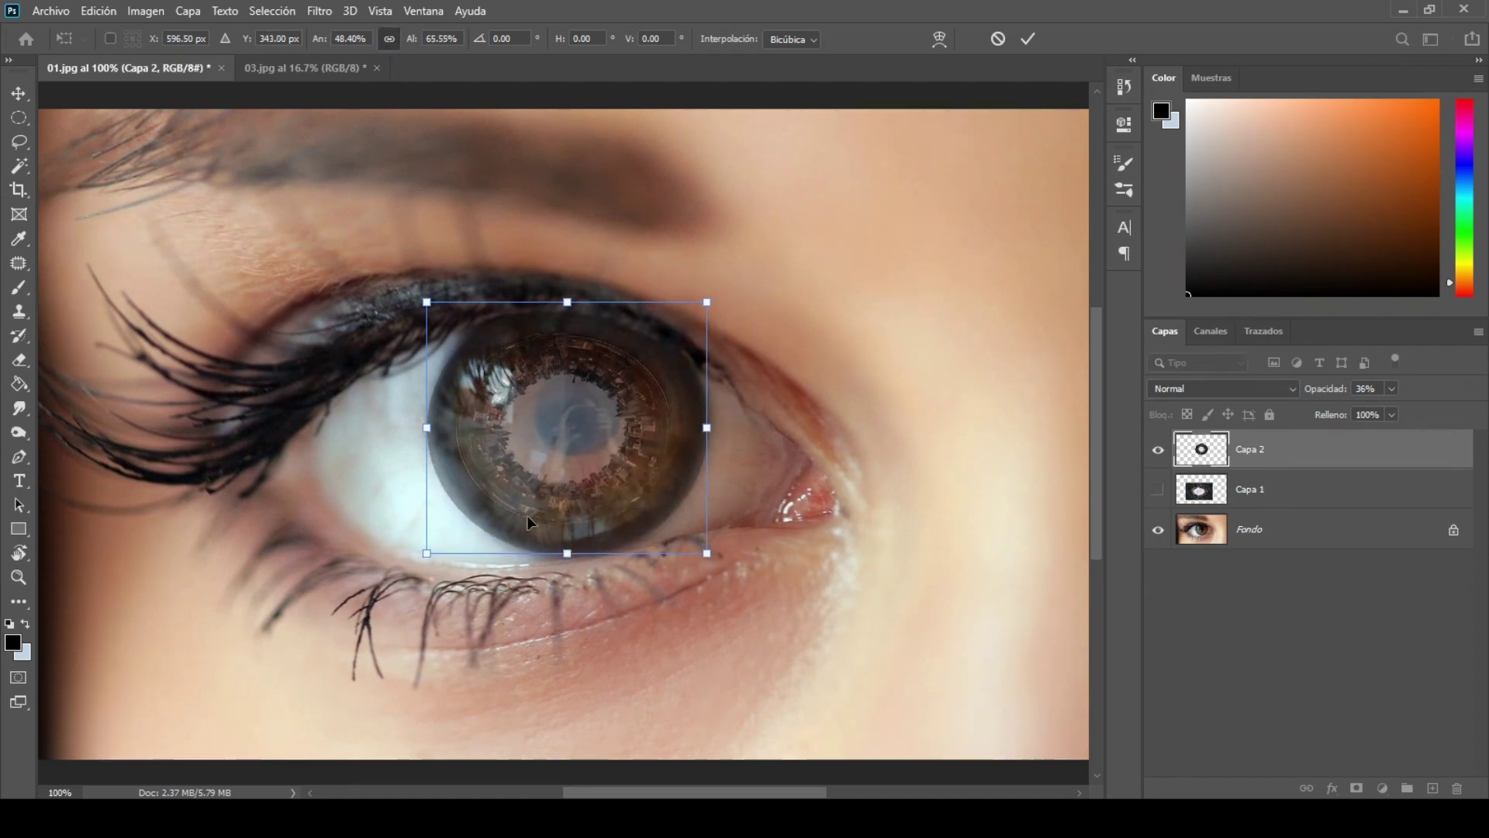
drag(428, 425, 432, 425)
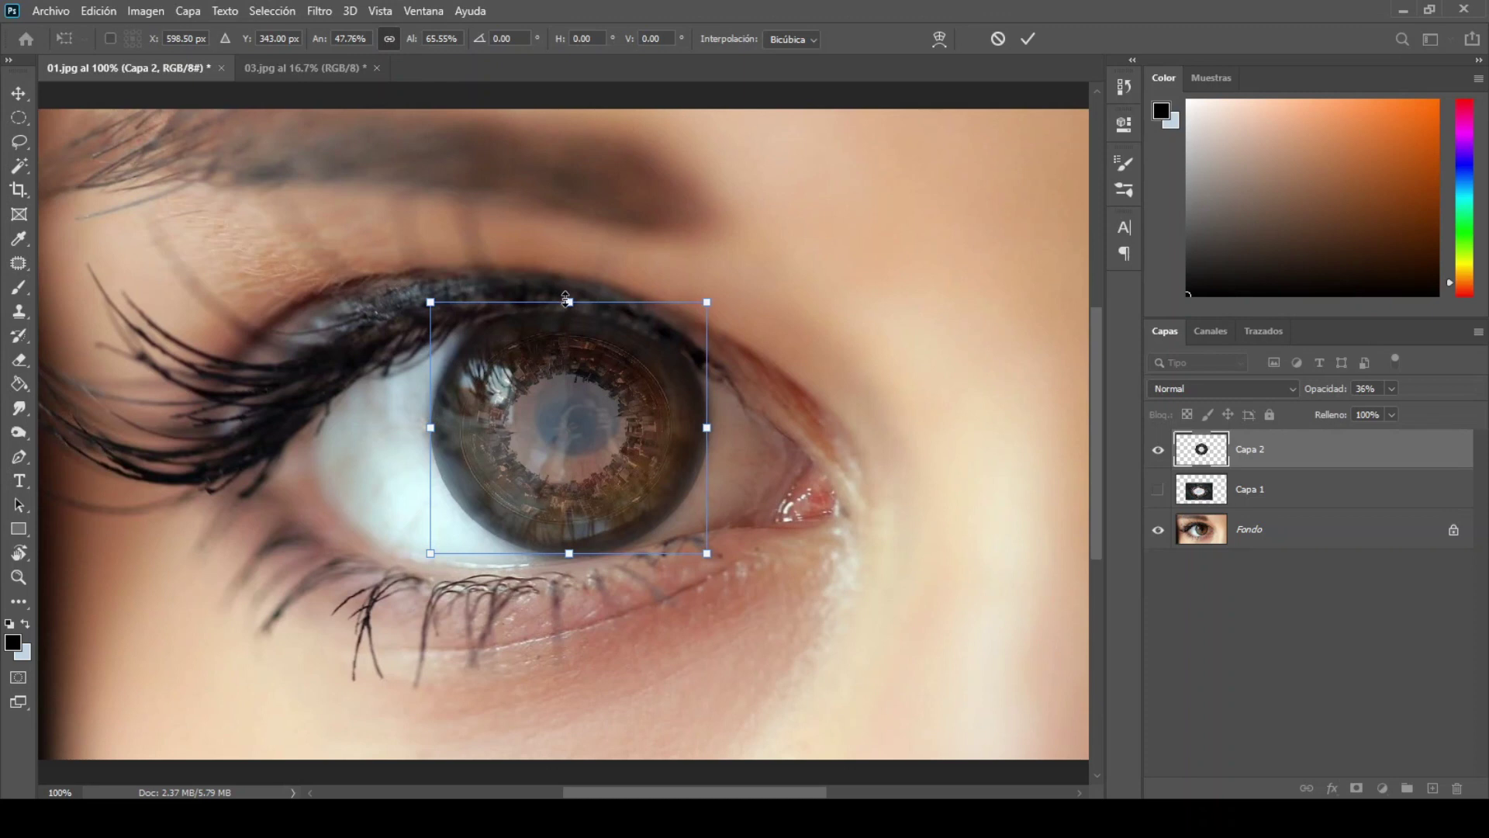
Step: Warp the overlay's corners and edges to follow the eyelid and iris curve, then commit
click(941, 36)
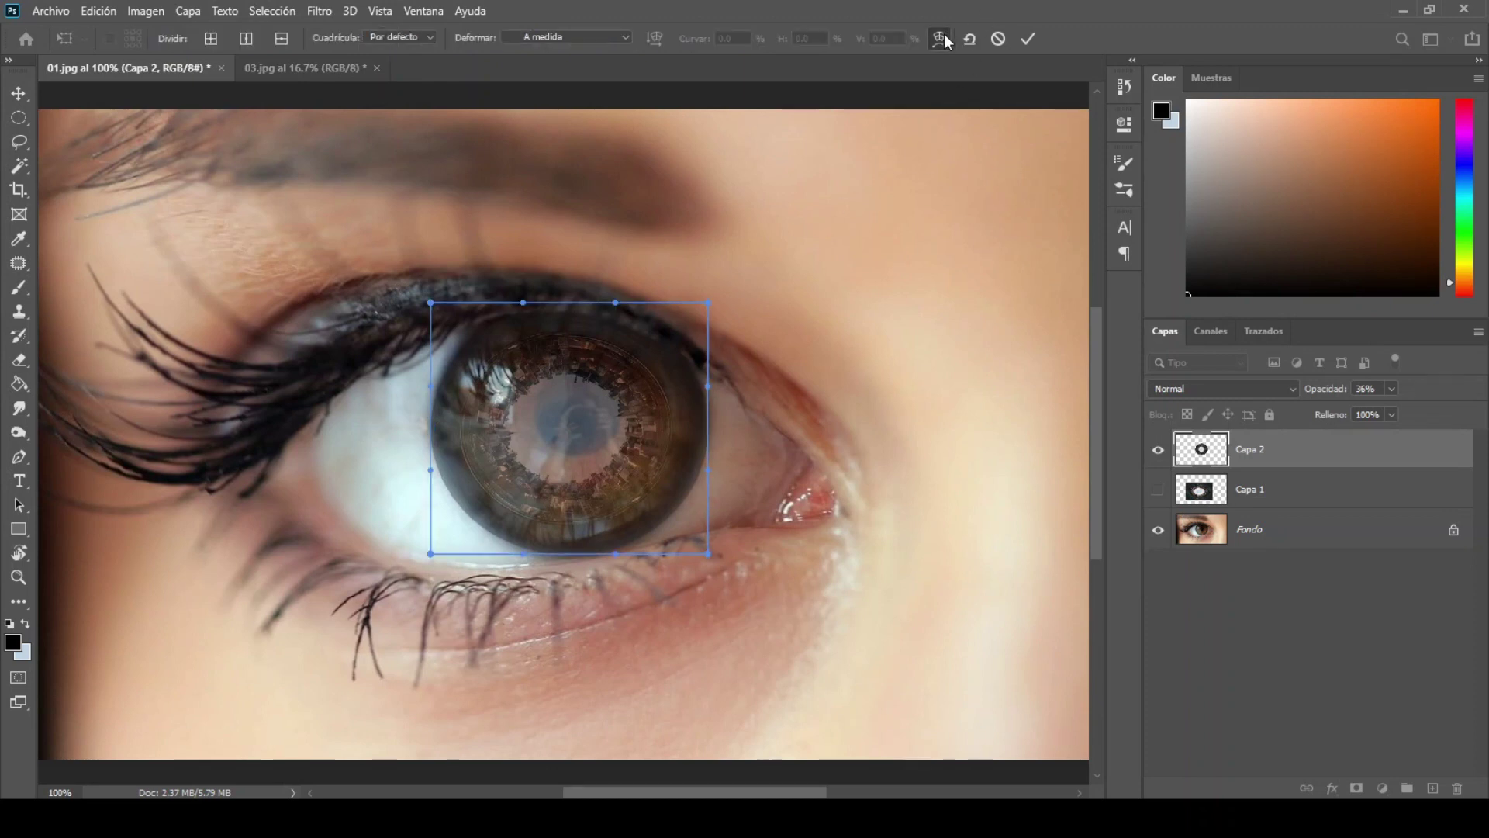
drag(523, 303, 512, 284)
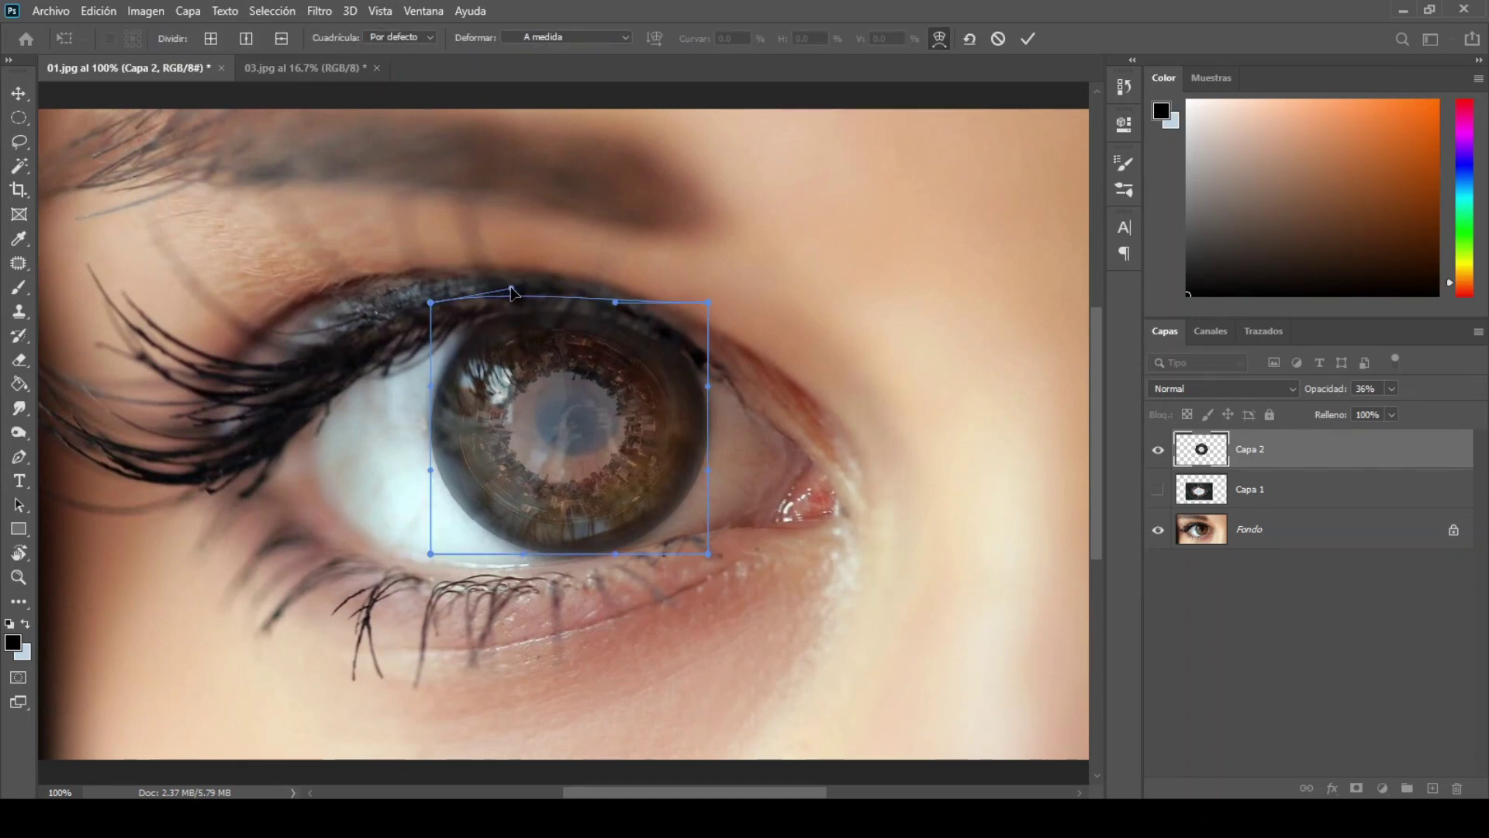
drag(709, 555, 696, 560)
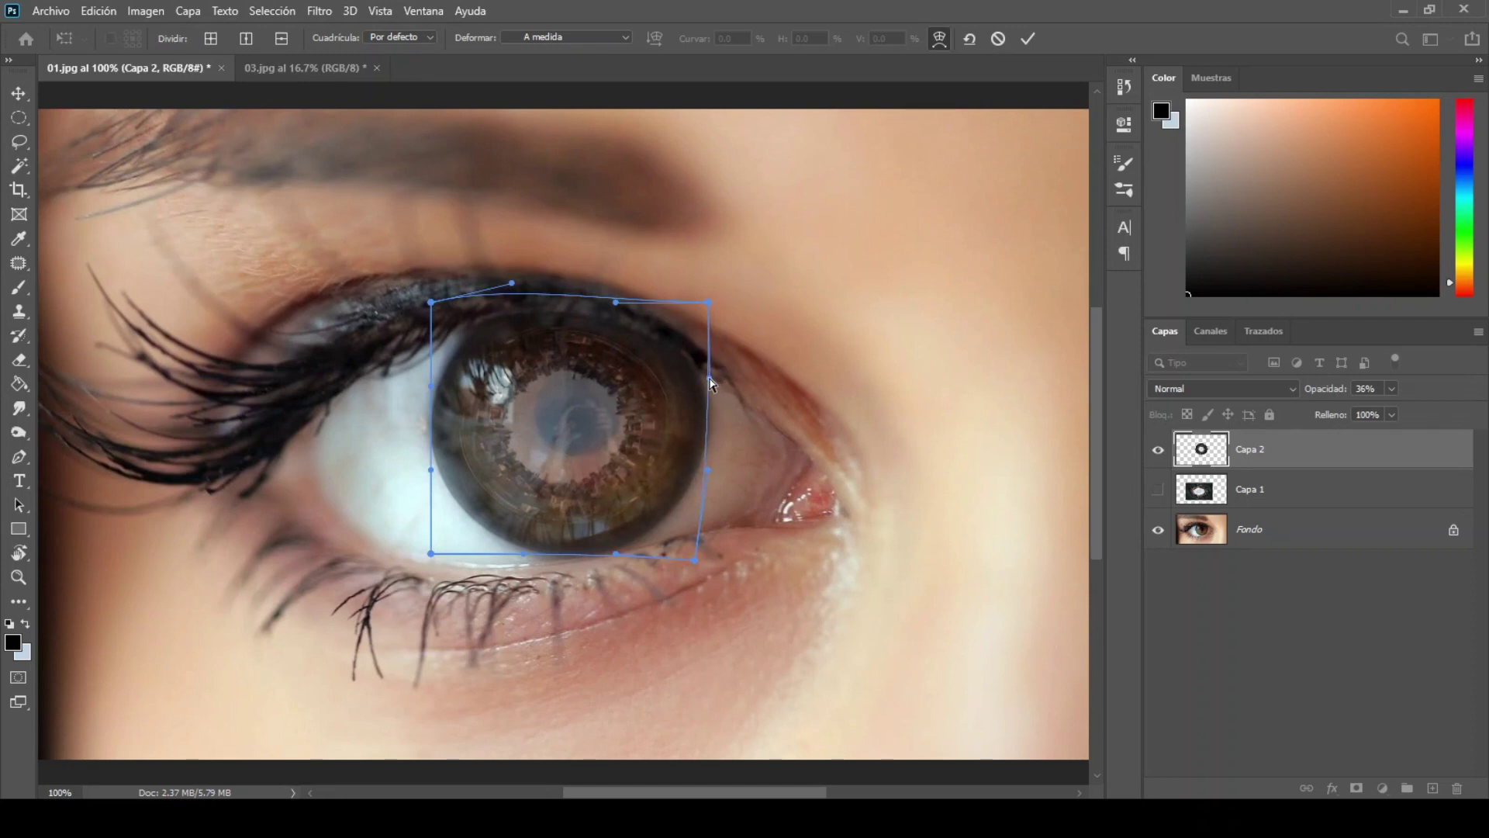
drag(510, 289, 484, 288)
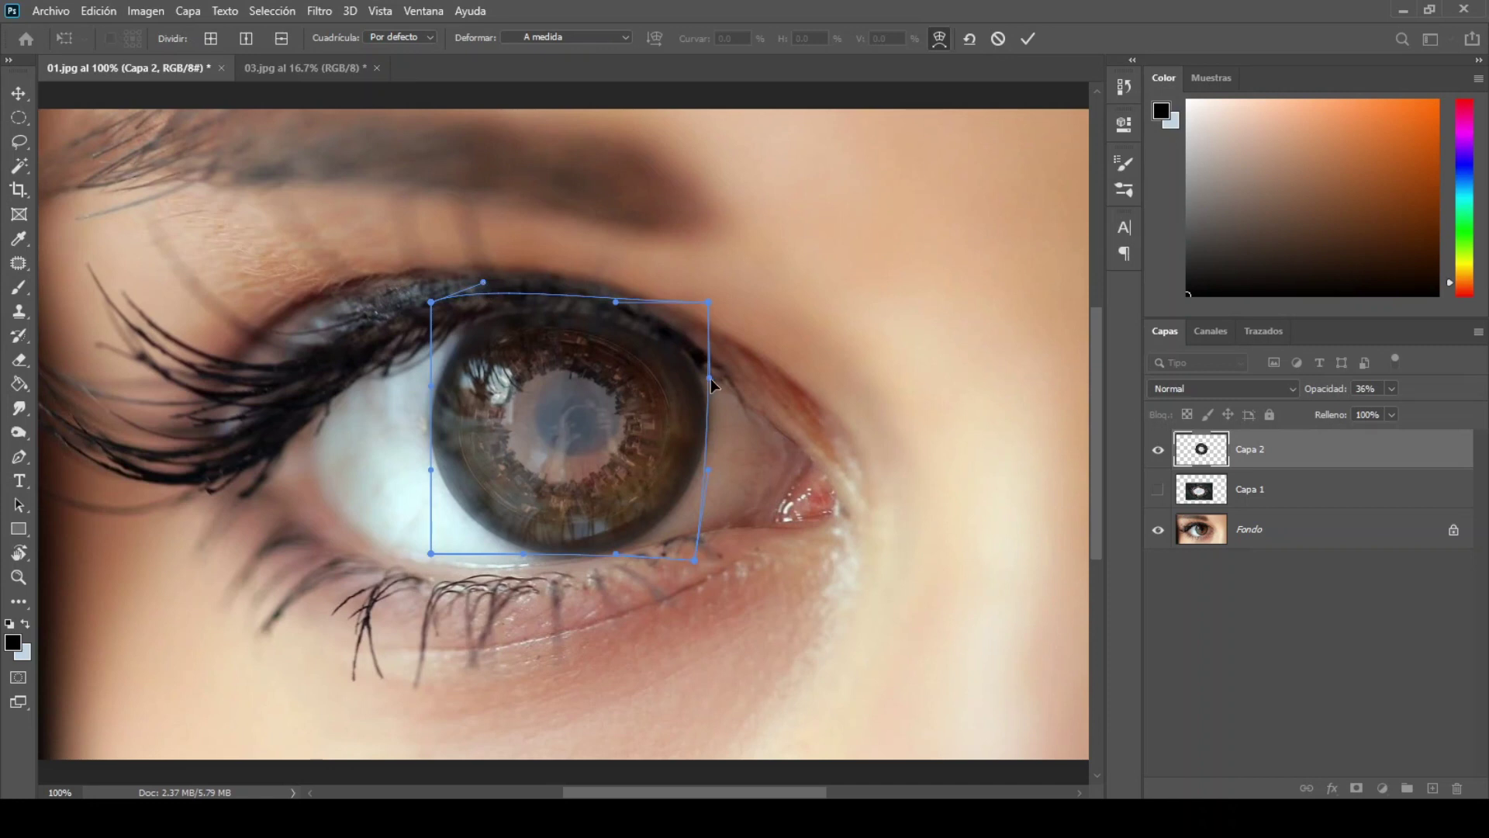
drag(710, 388, 705, 391)
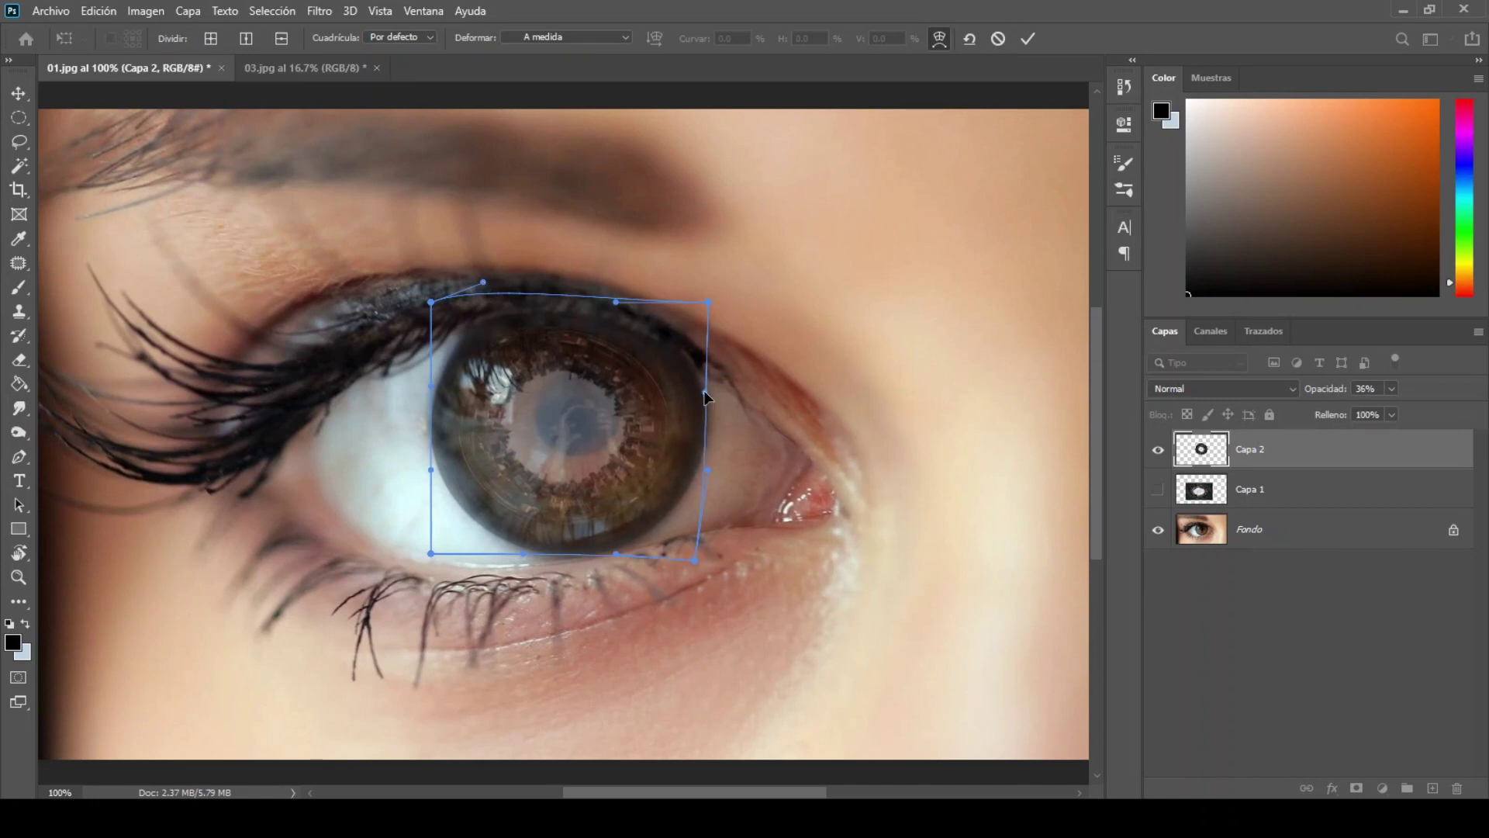
click(1030, 37)
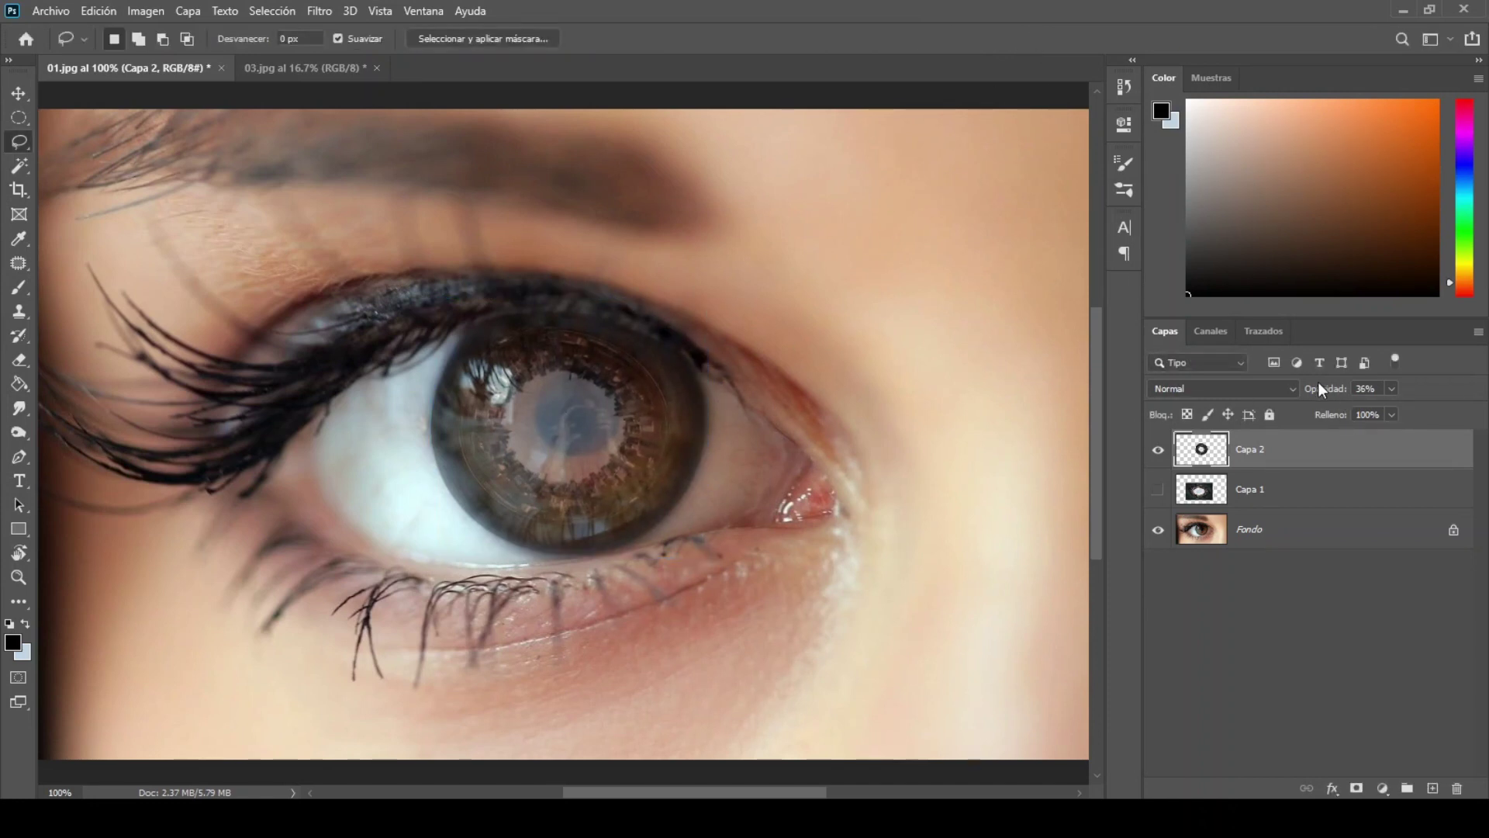
Step: Set Capa 2 to 100% opacity, add a layer mask, and prepare a soft 48 px brush at 44% opacity
drag(1319, 384, 1432, 388)
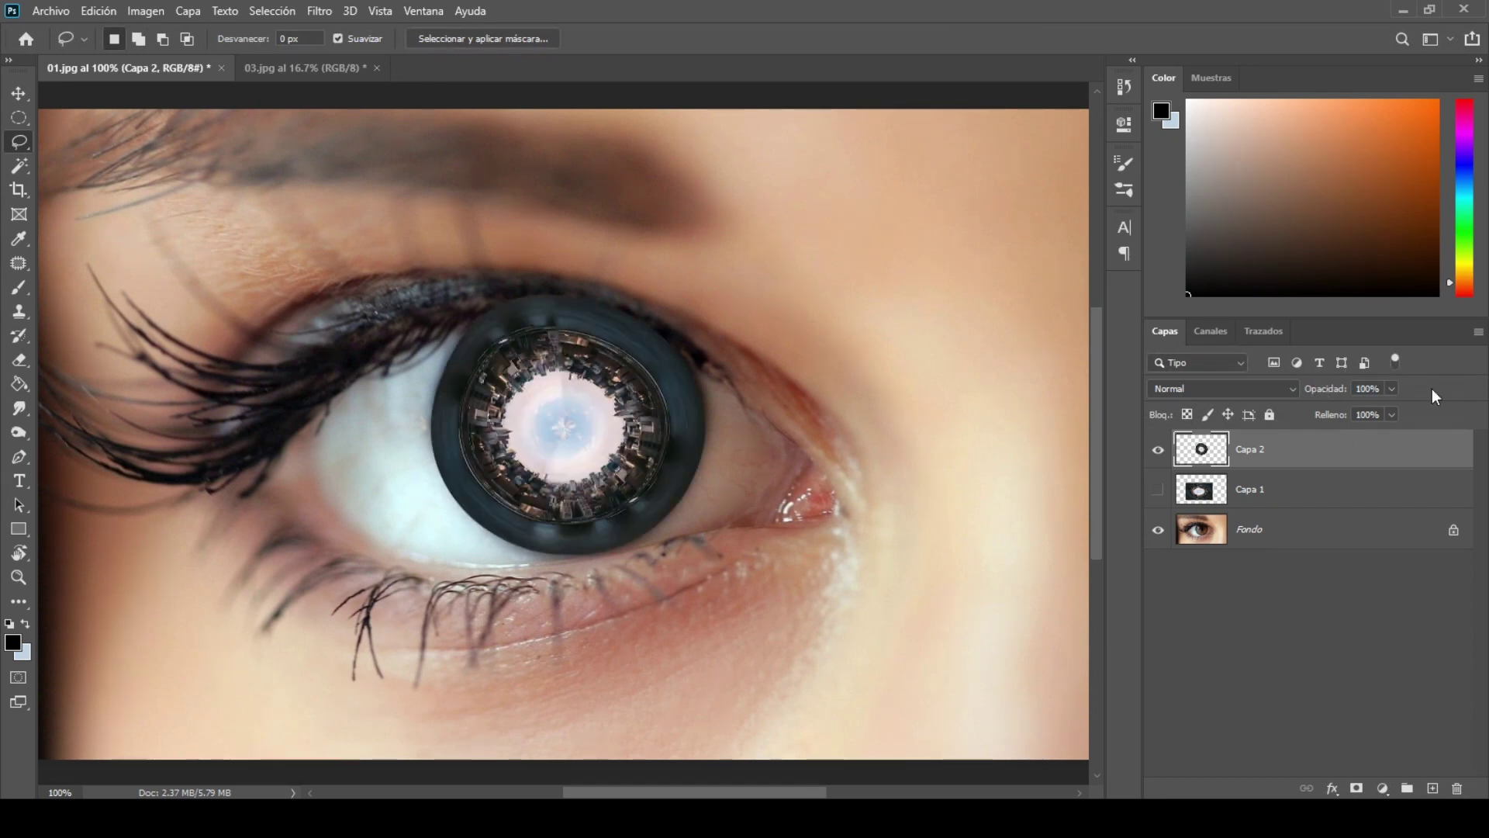
click(1359, 786)
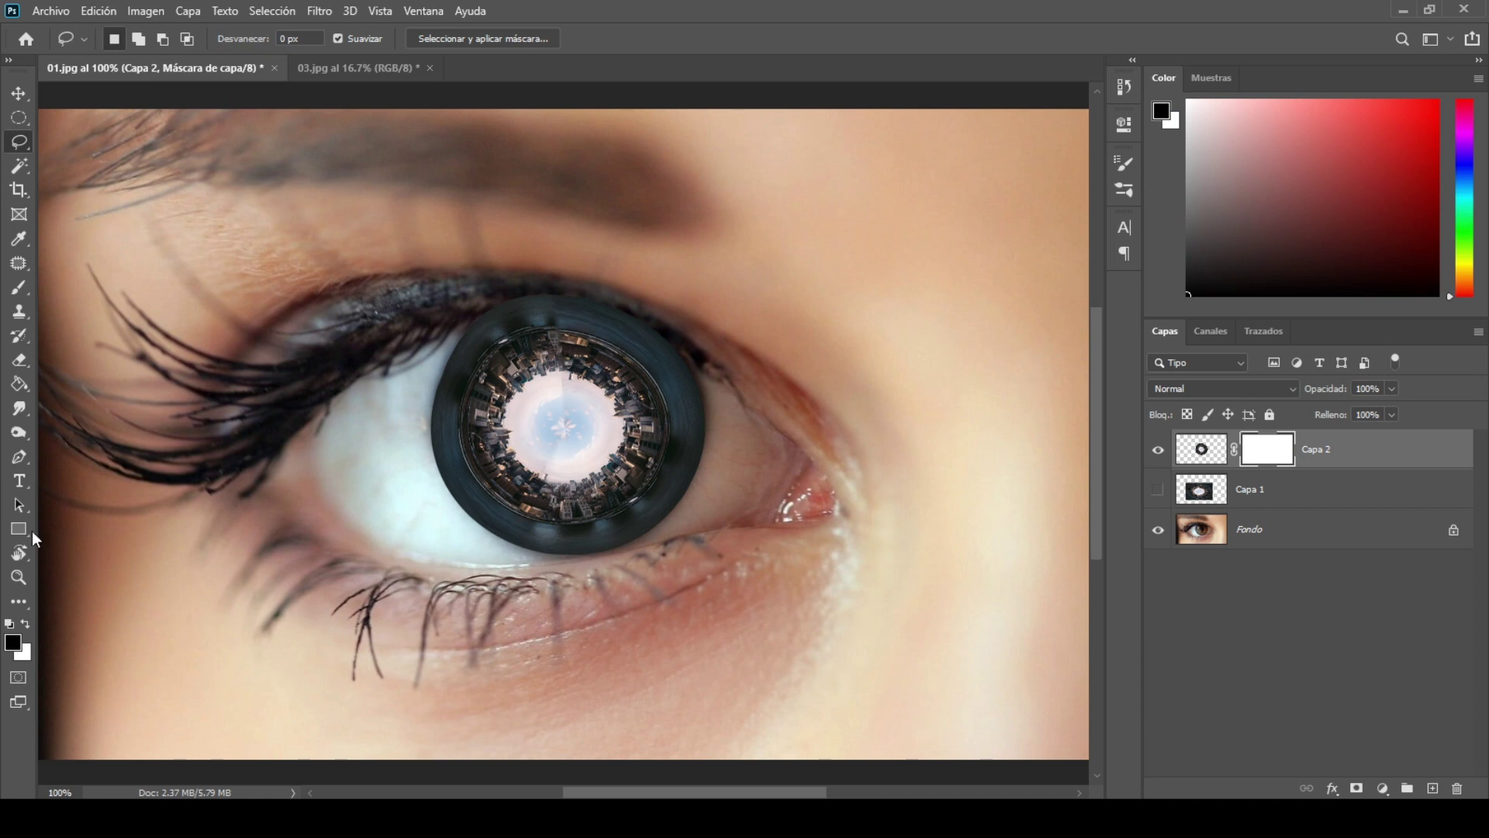
click(17, 289)
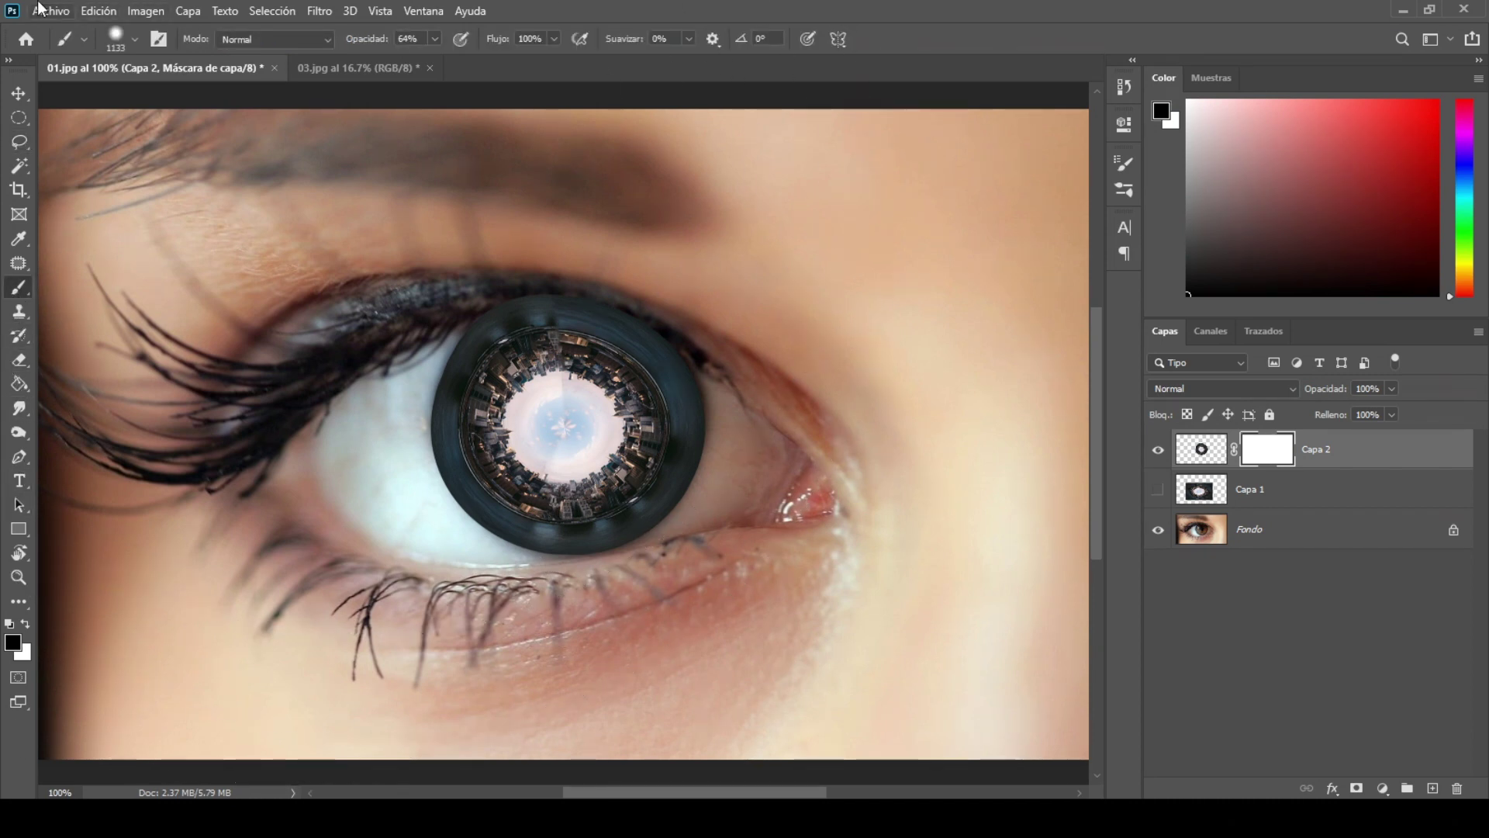
click(135, 40)
drag(214, 106, 180, 106)
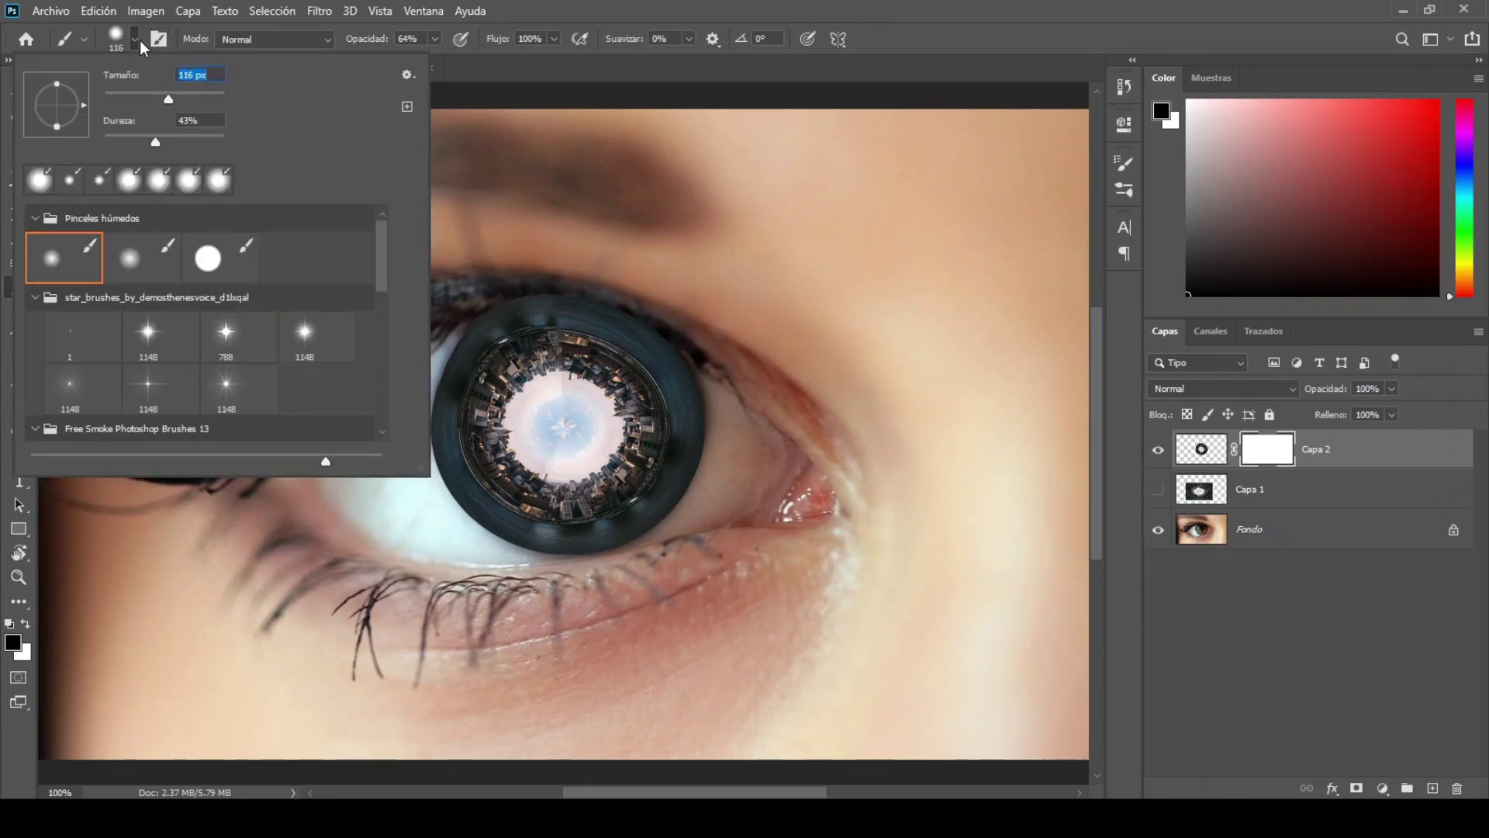
click(141, 45)
drag(379, 43, 362, 42)
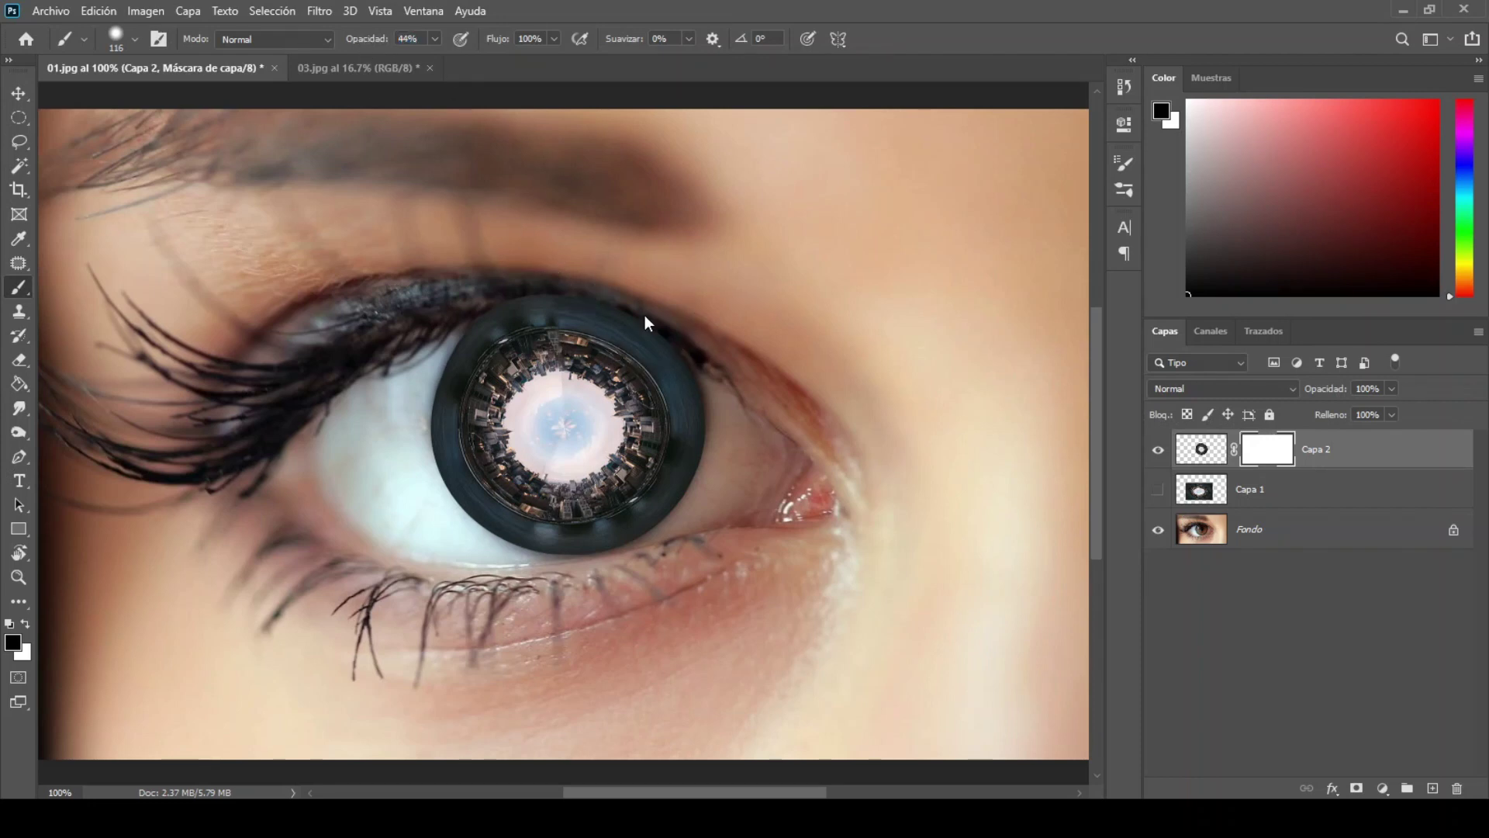
drag(618, 315, 605, 310)
Step: Paint black on the mask along the upper, right, left and lower-left iris edges
mouse_move(447, 321)
mouse_down()
mouse_move(680, 332)
mouse_move(603, 303)
mouse_up()
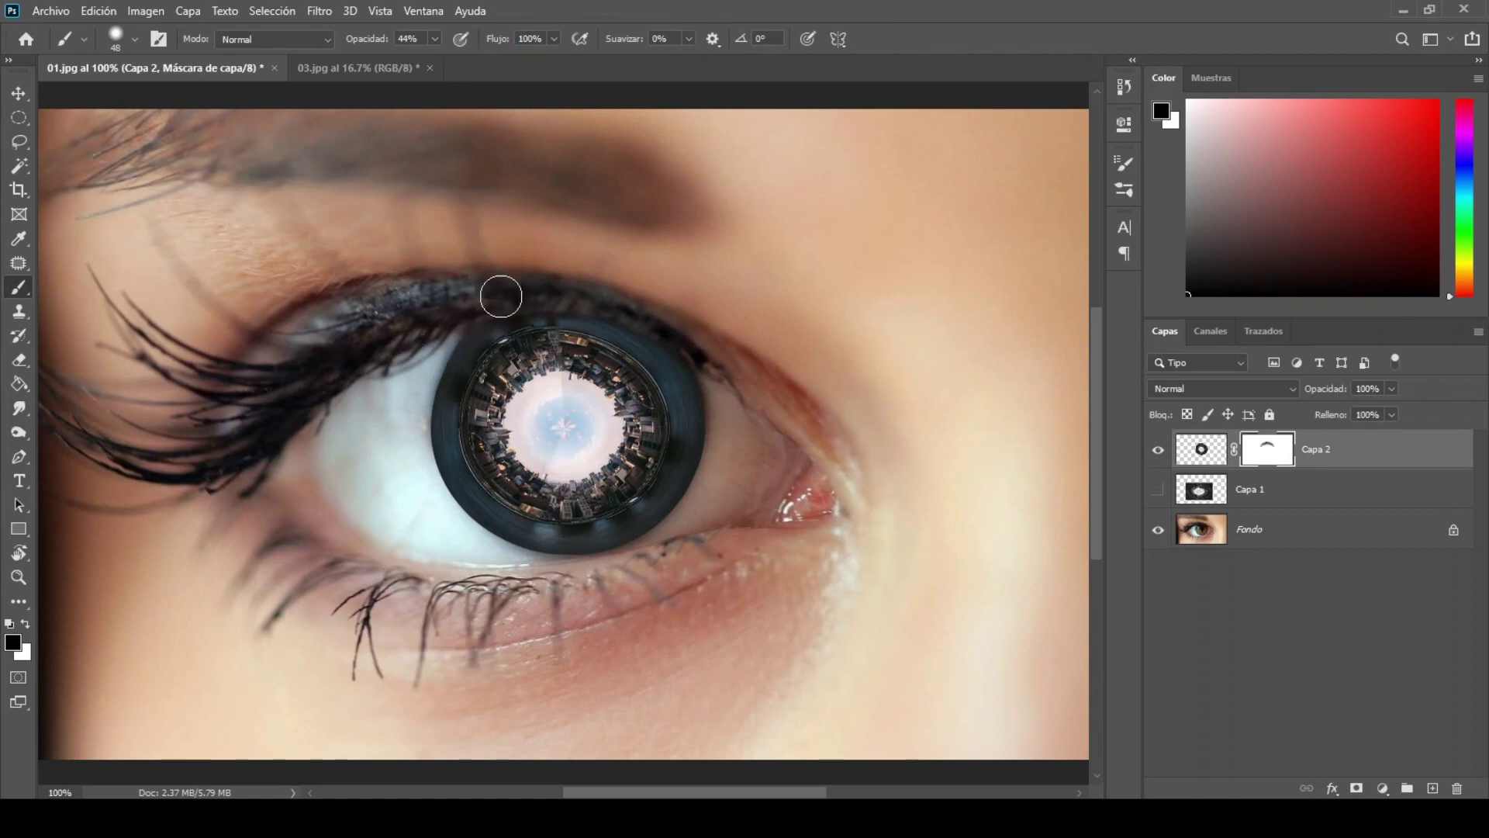
drag(665, 310, 731, 392)
key(ctrl+plus)
drag(859, 448, 827, 448)
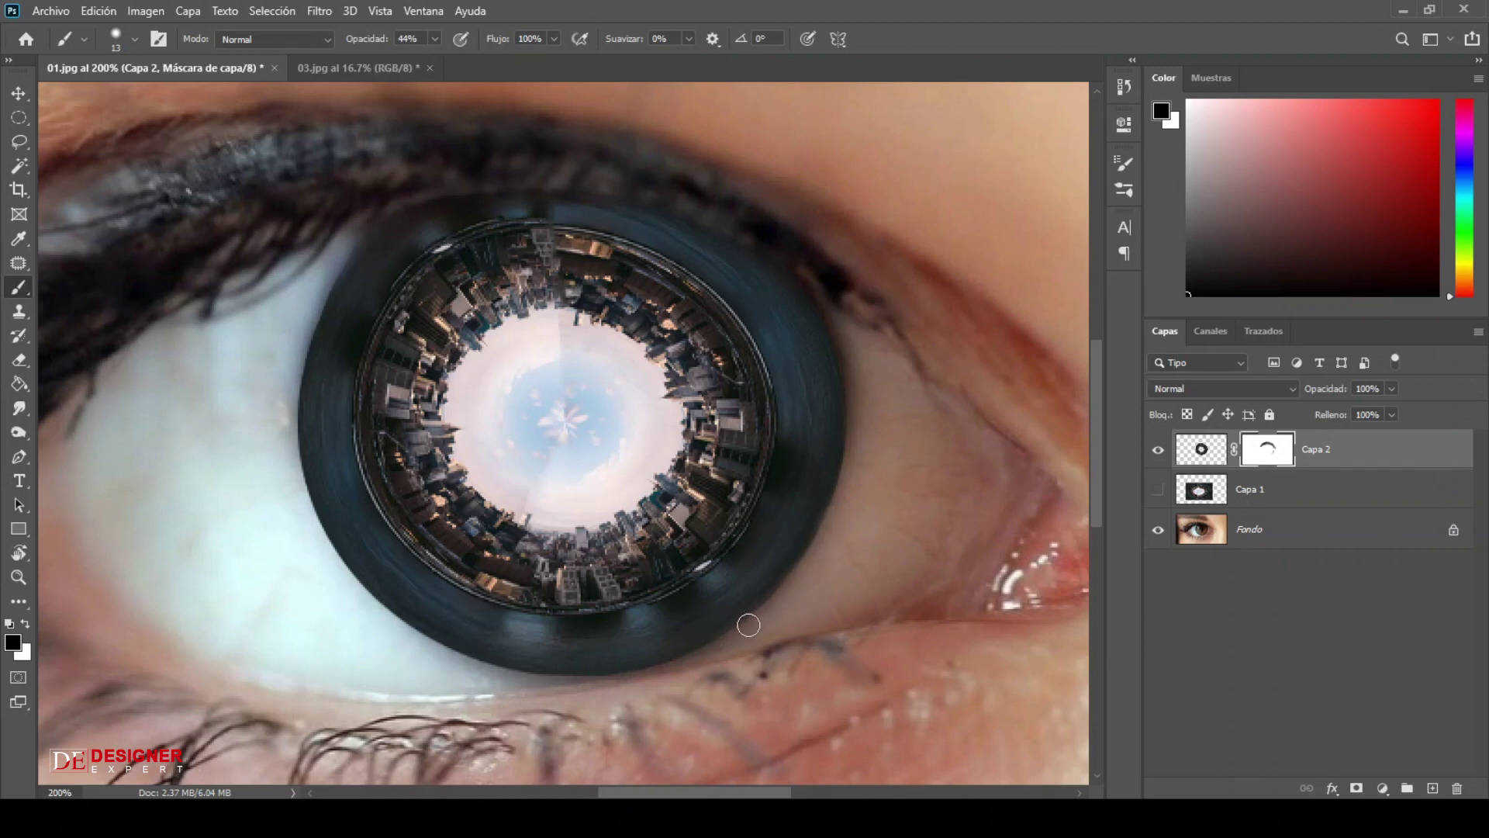
drag(478, 661, 425, 173)
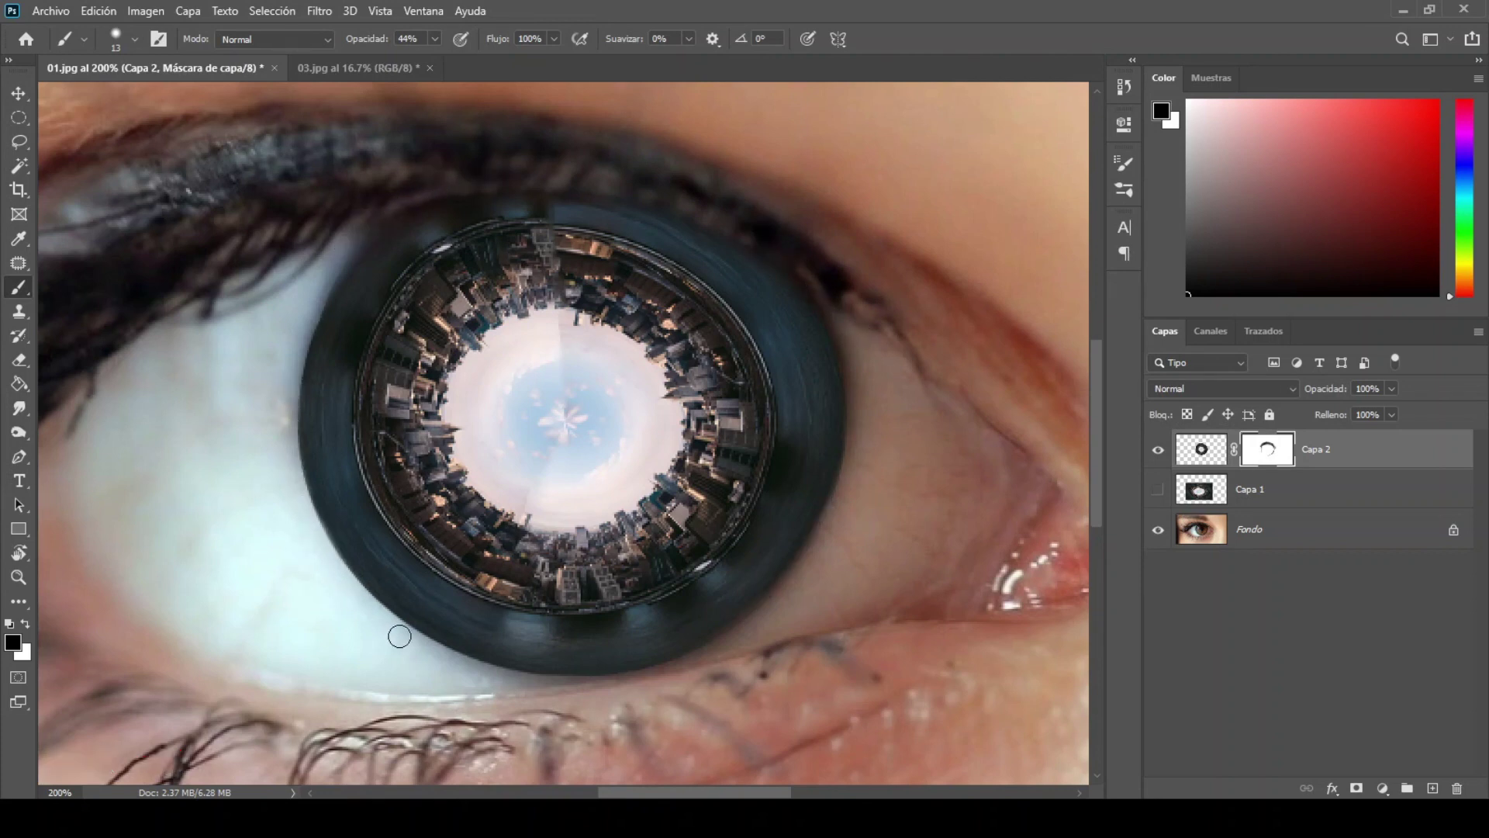
drag(299, 505, 451, 659)
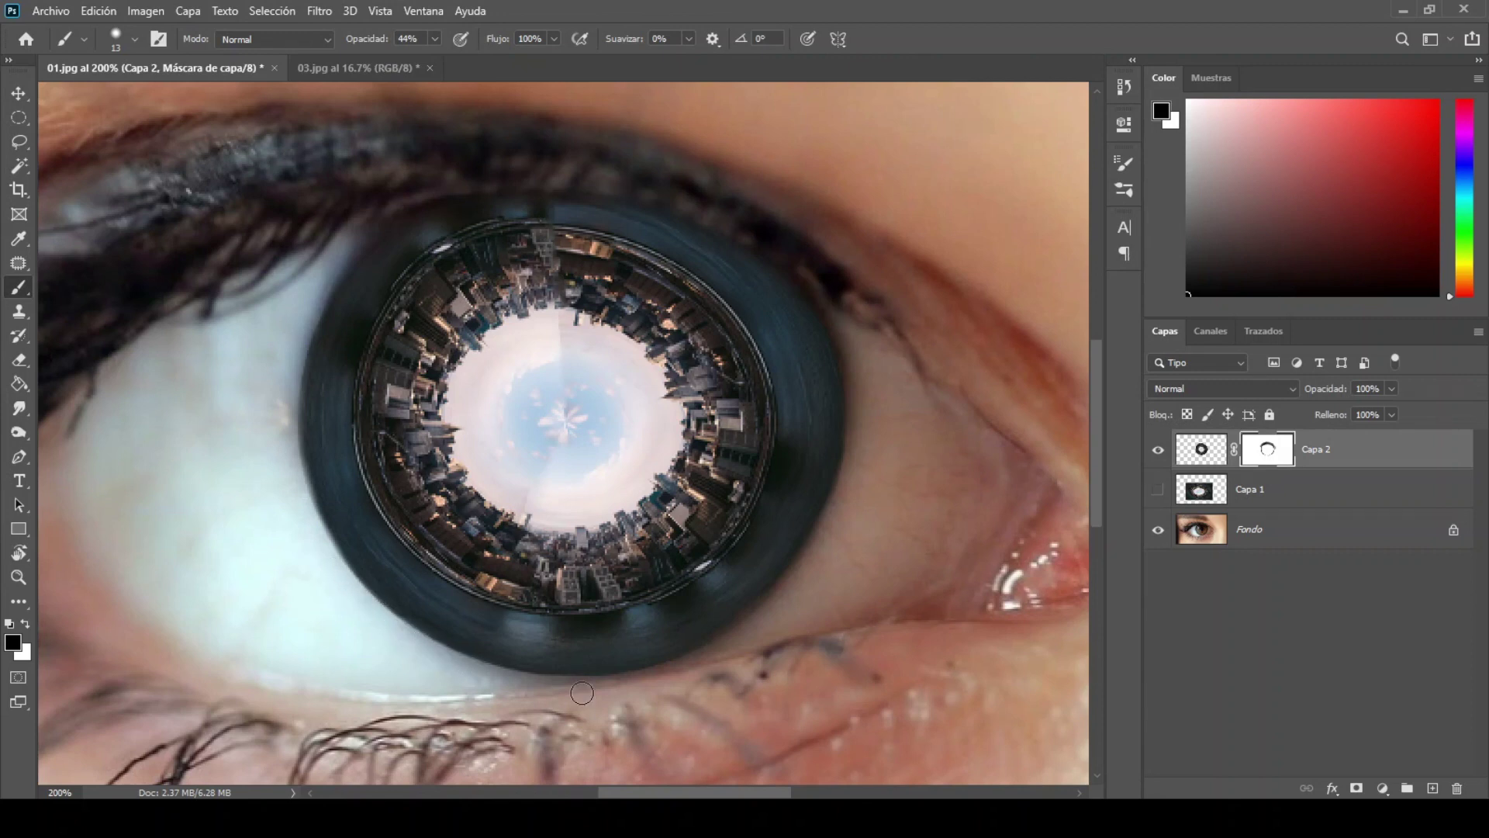
key(ctrl+0)
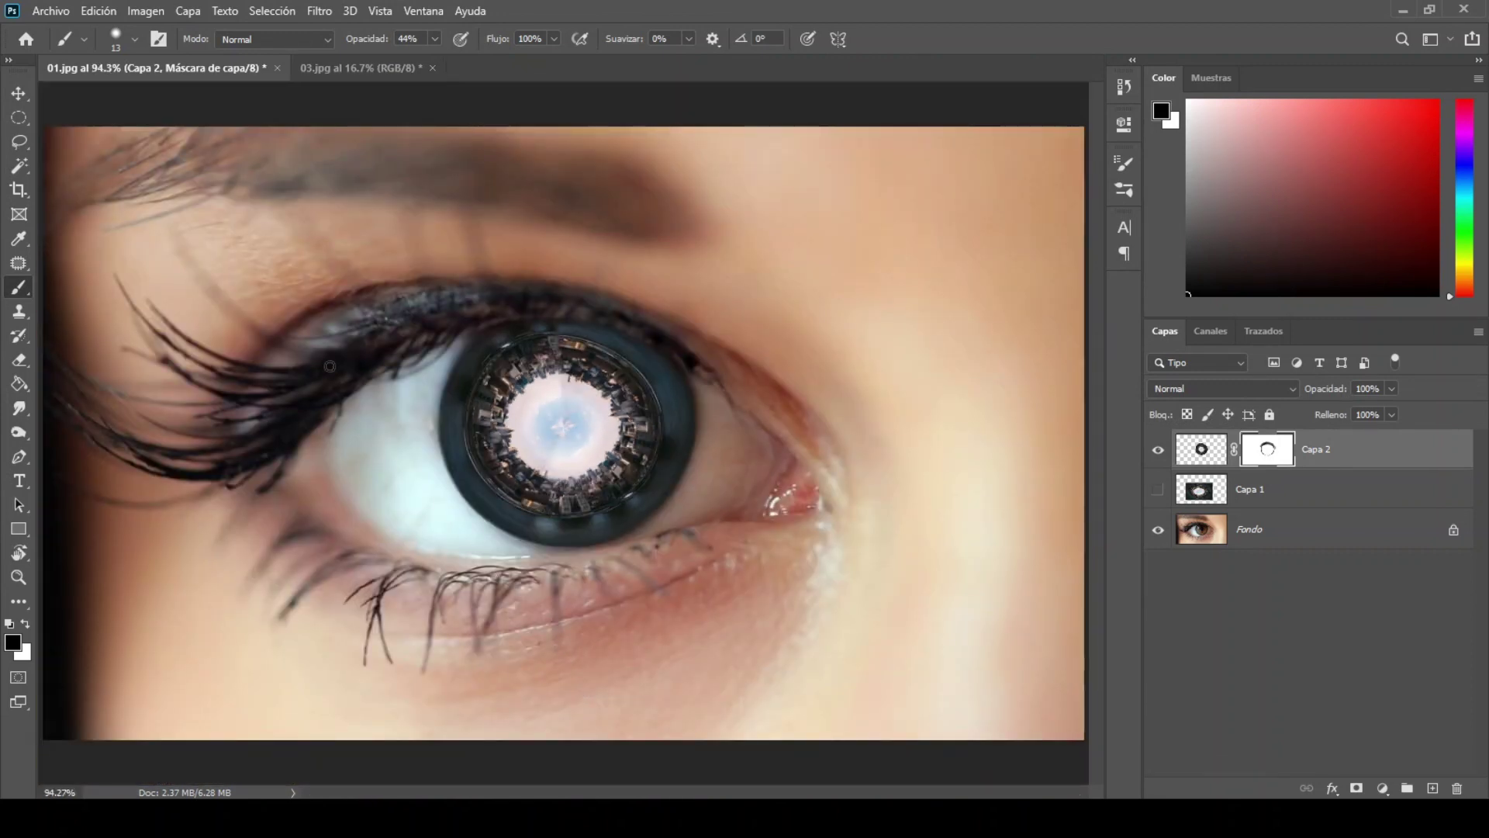
Step: Open 02.png and drag the cyclist into the eye document as Capa 3
click(51, 11)
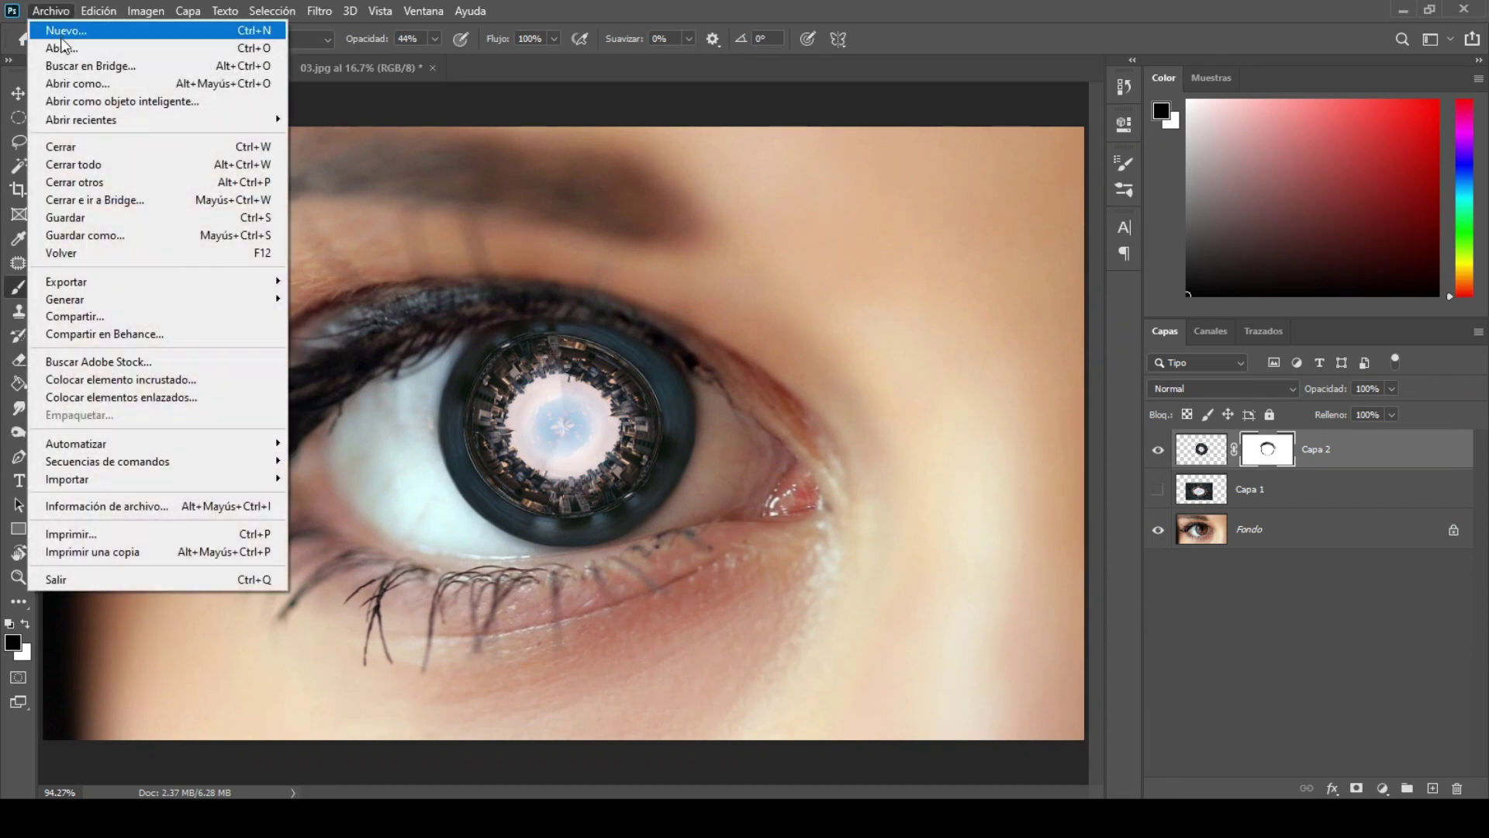
click(65, 48)
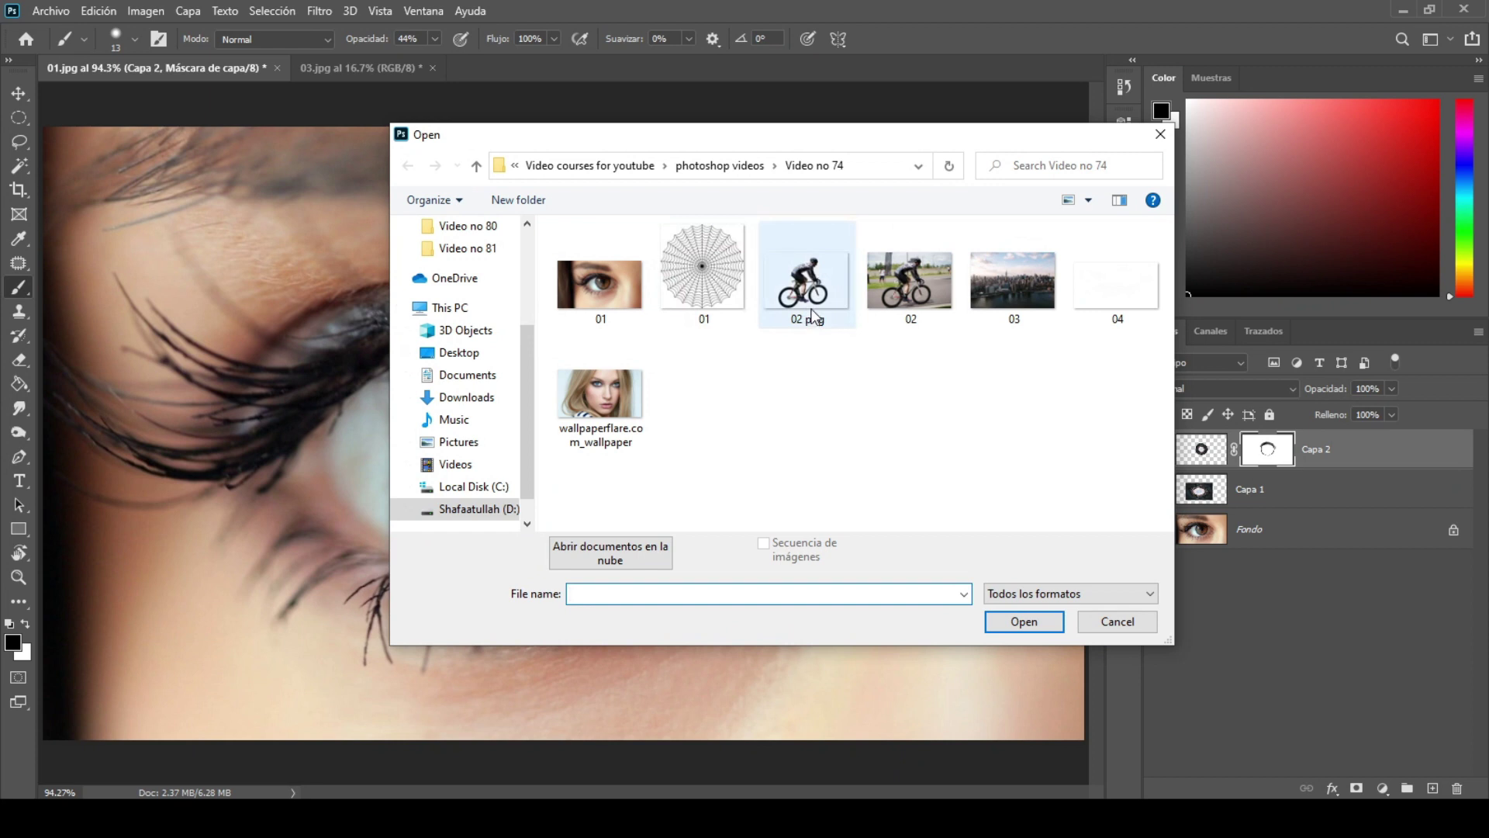
double_click(813, 276)
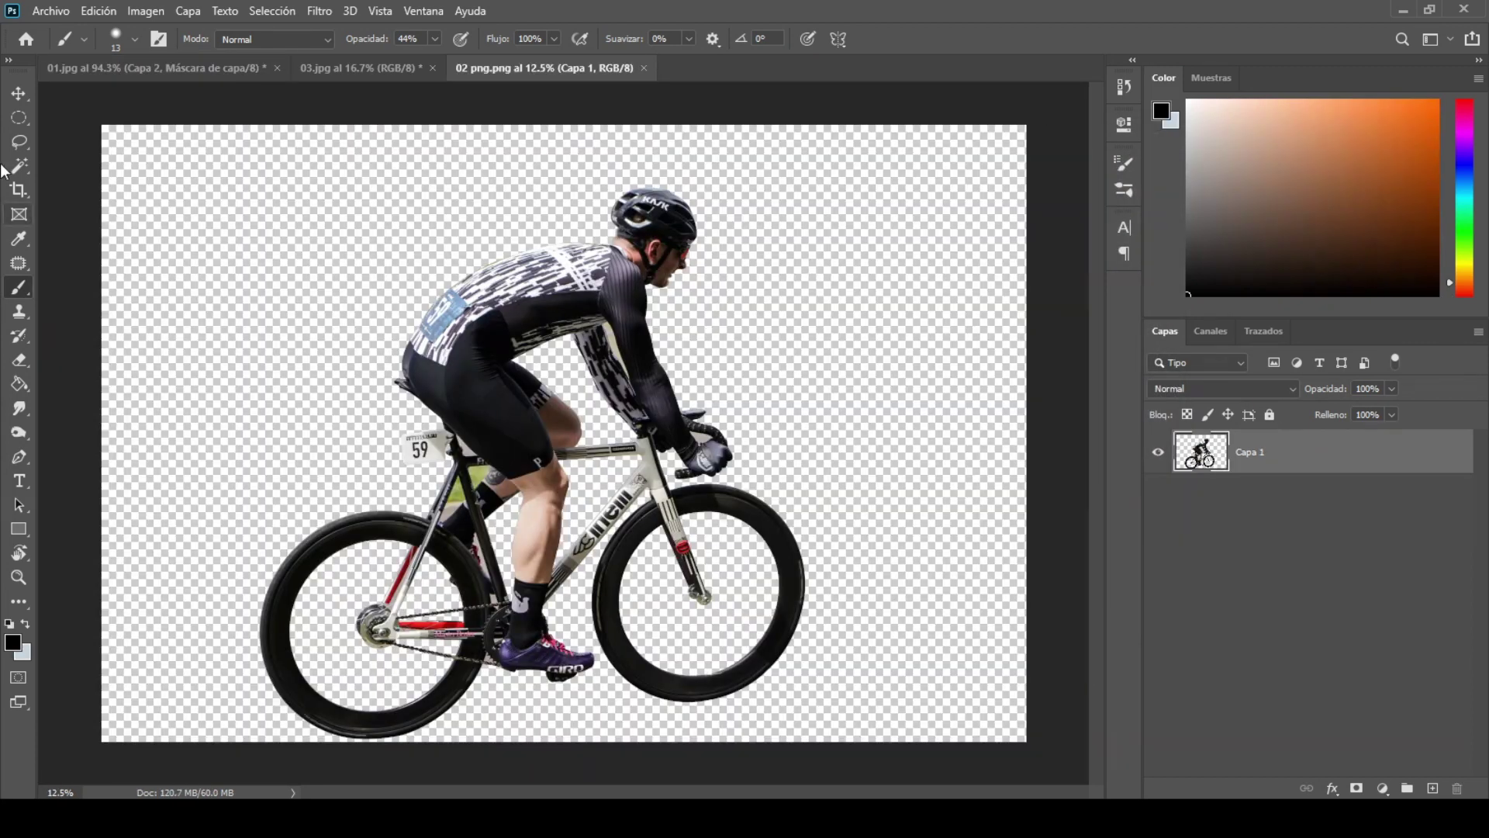
click(19, 93)
mouse_move(525, 330)
mouse_down()
mouse_move(210, 74)
mouse_move(625, 453)
mouse_up()
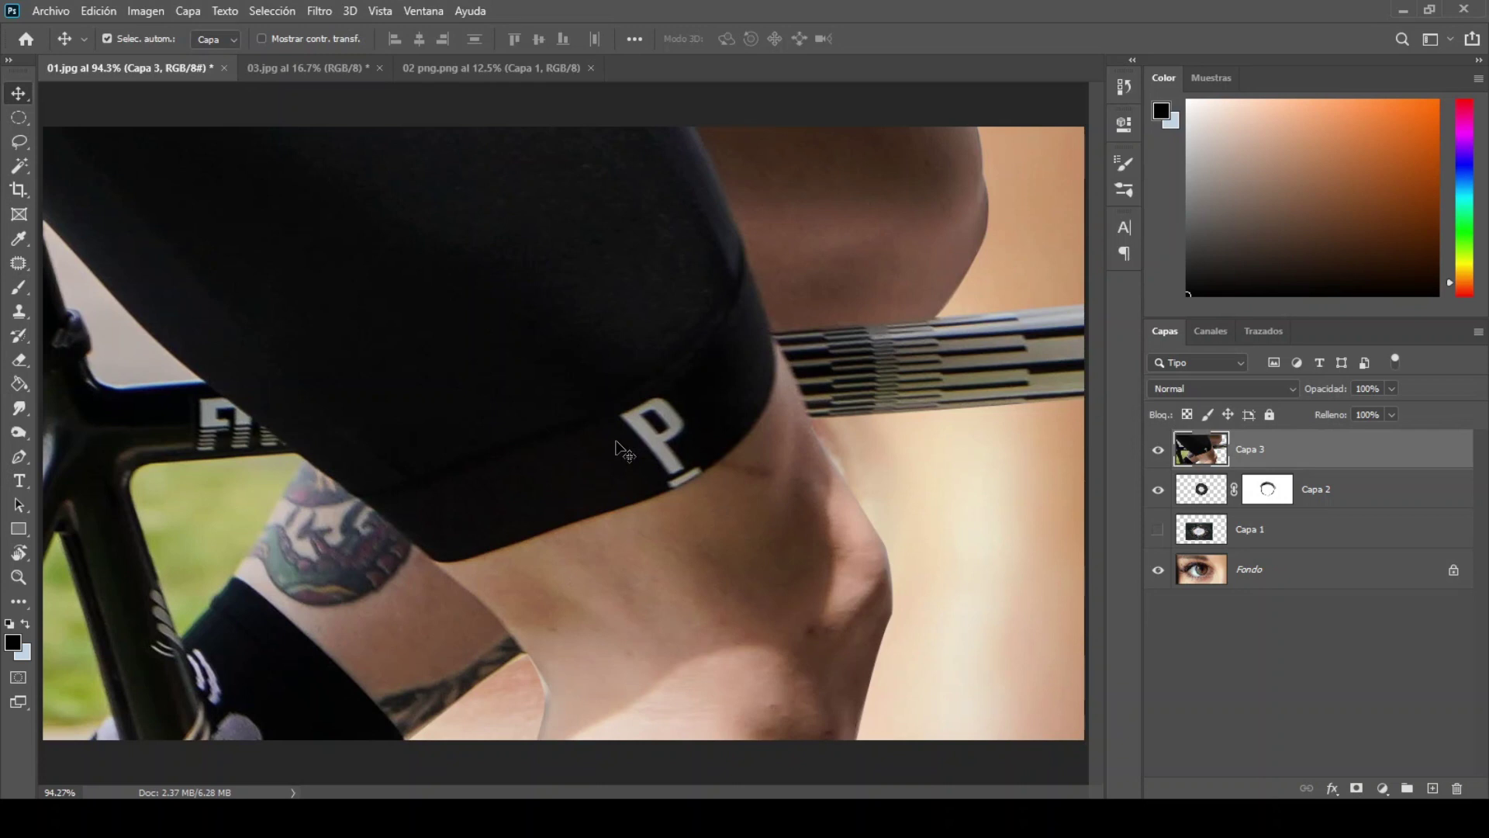
Step: Free Transform the cyclist layer to shrink it sharply, then apply the scaling
key(ctrl+minus)
key(ctrl+minus)
key(ctrl+minus)
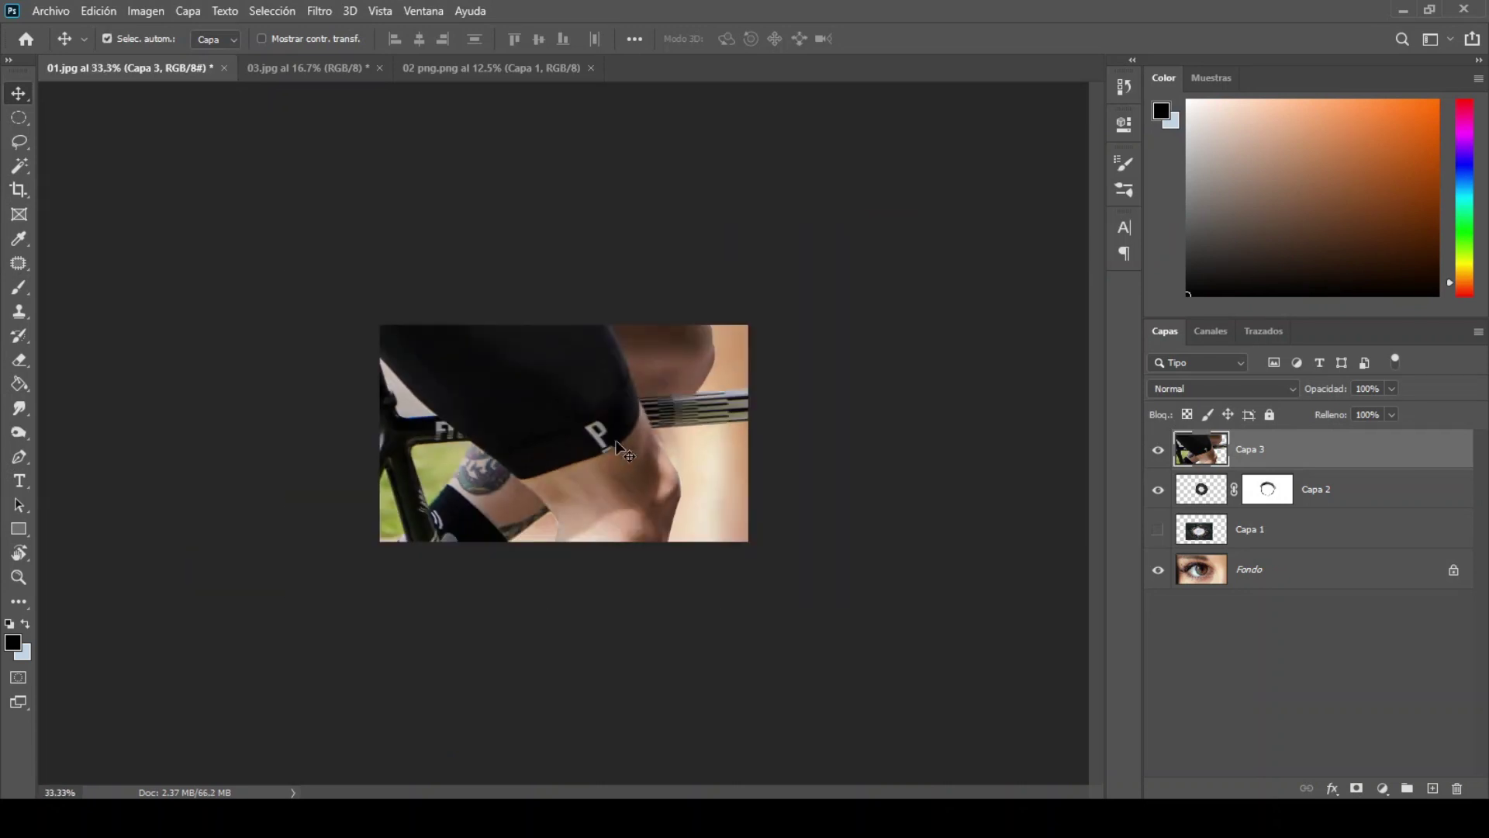
click(88, 11)
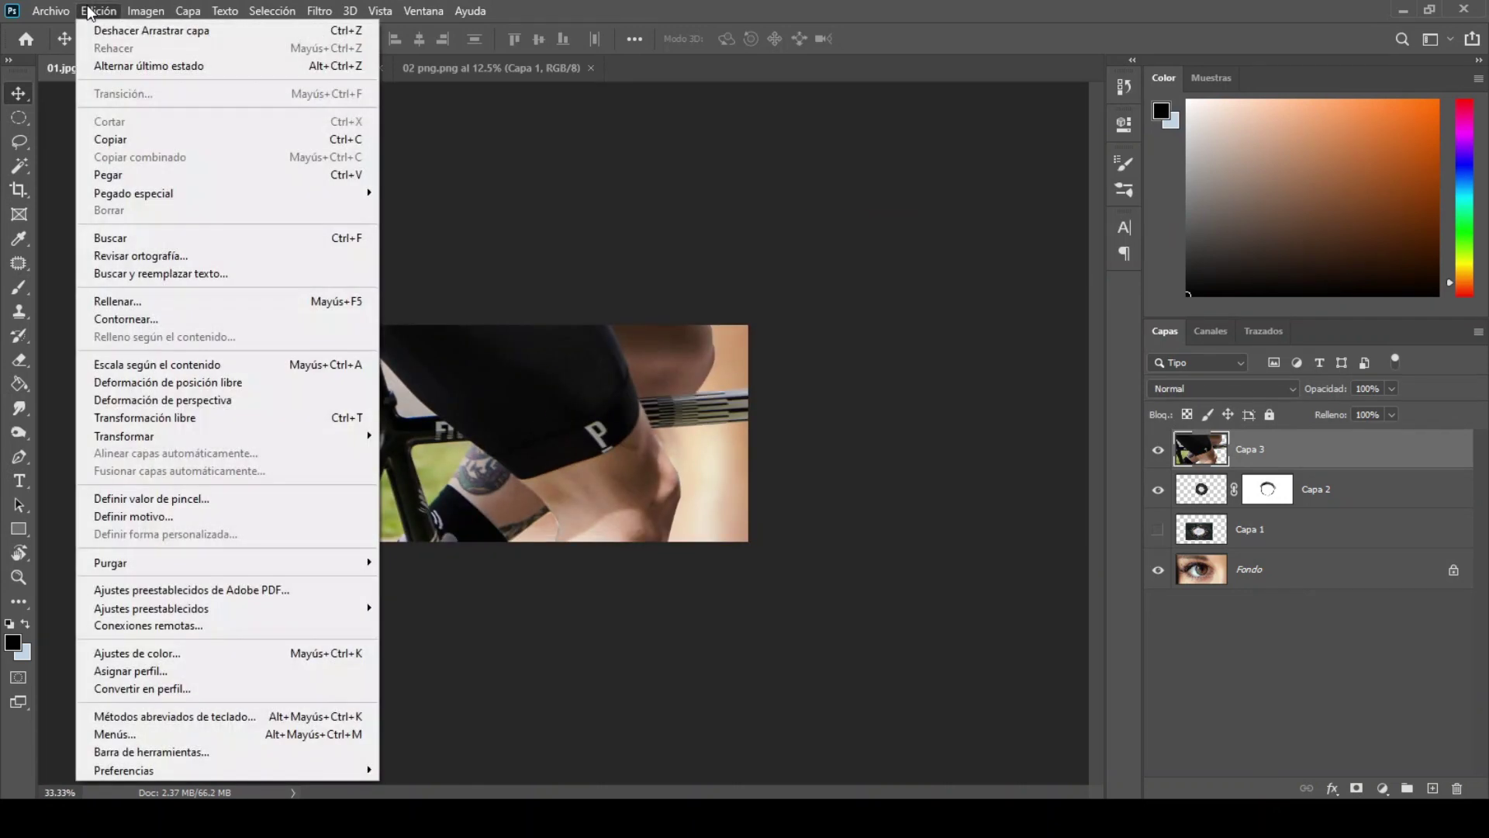
click(169, 417)
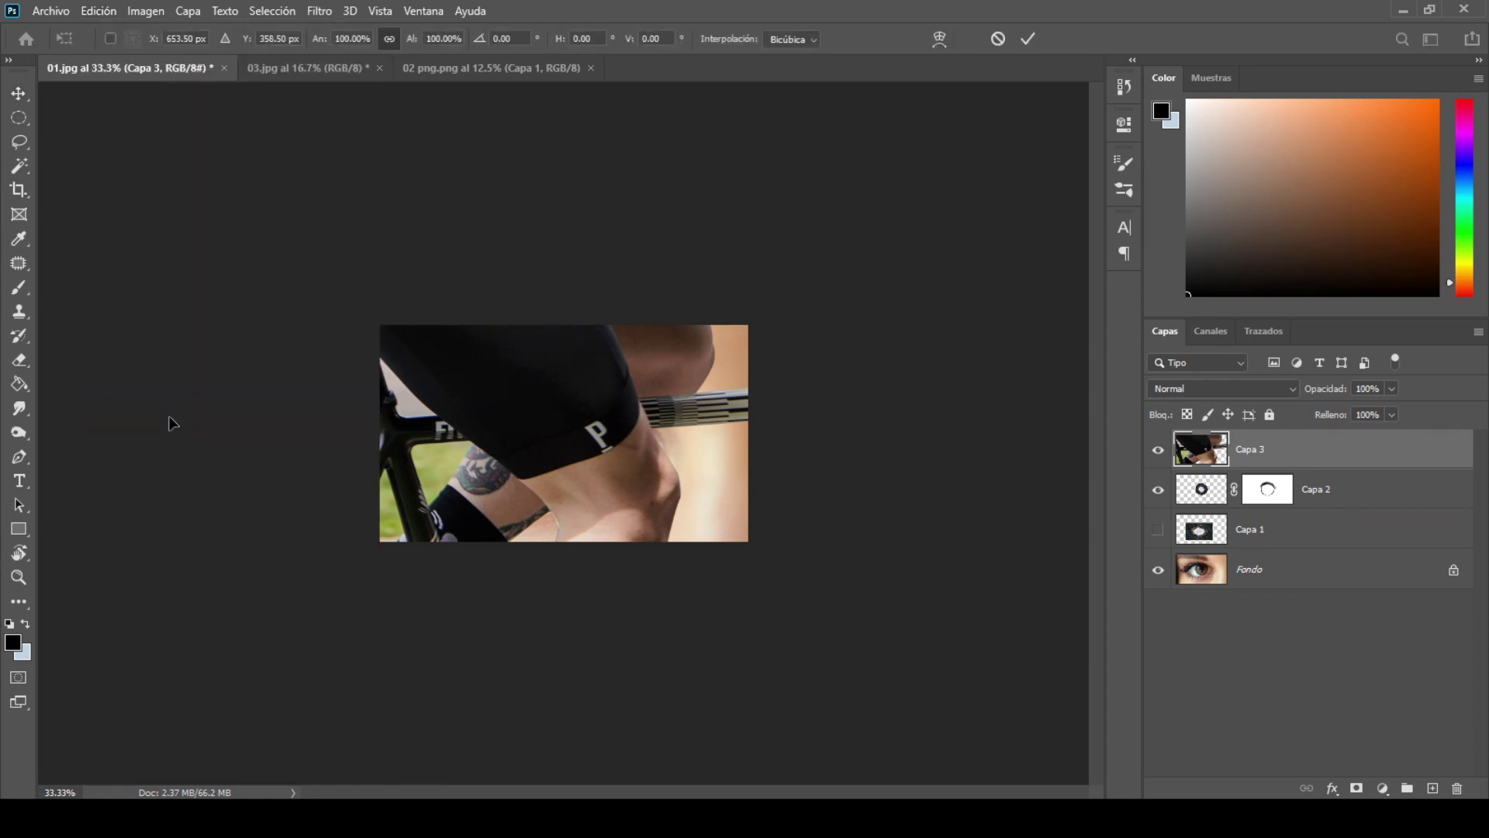
key(ctrl+minus)
key(ctrl+minus)
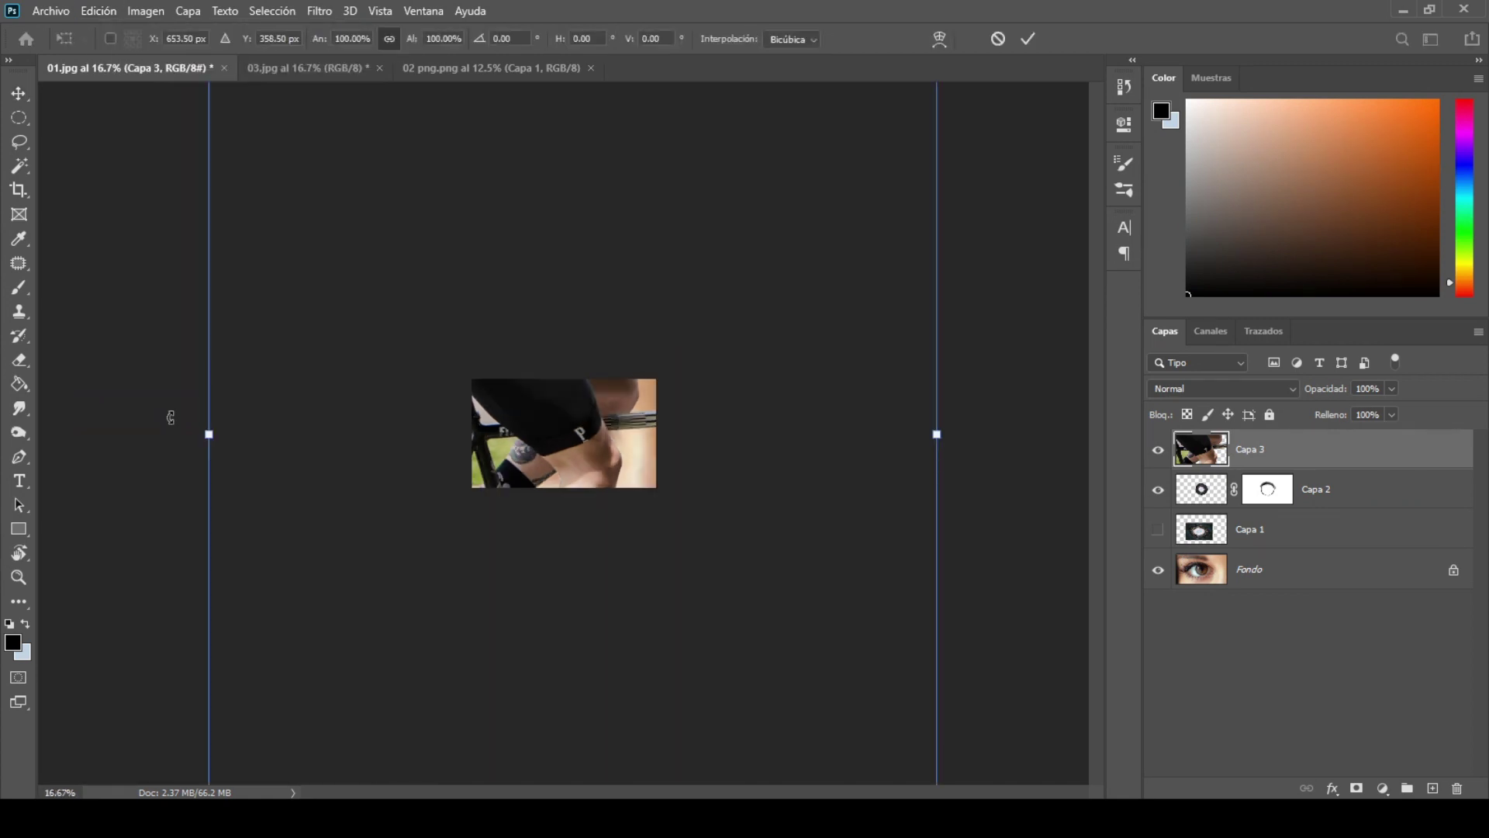
drag(937, 436, 625, 431)
scroll(625, 433, up, 5)
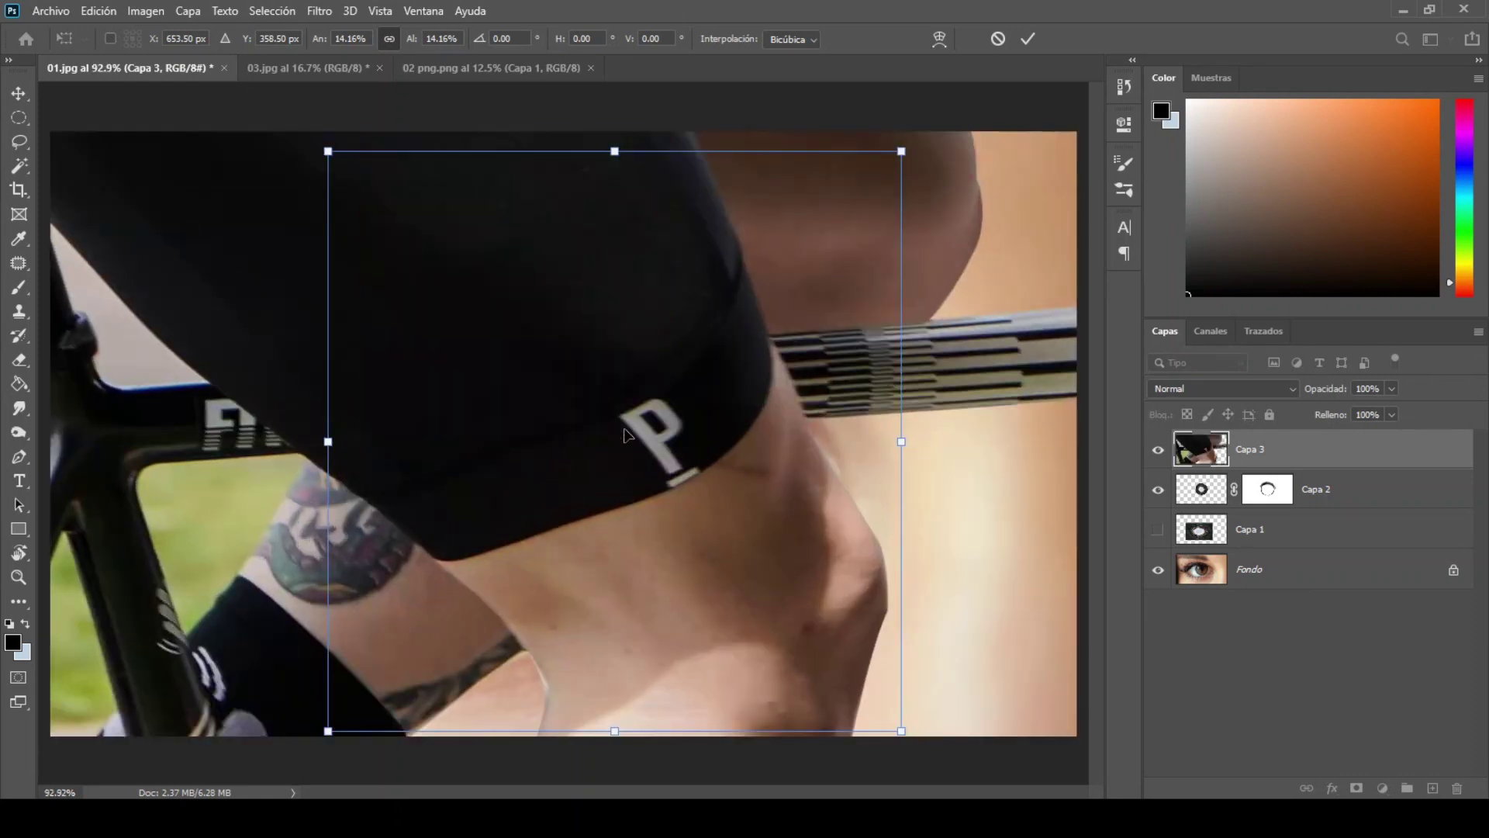
drag(904, 441, 701, 441)
key(ctrl+plus)
key(ctrl+plus)
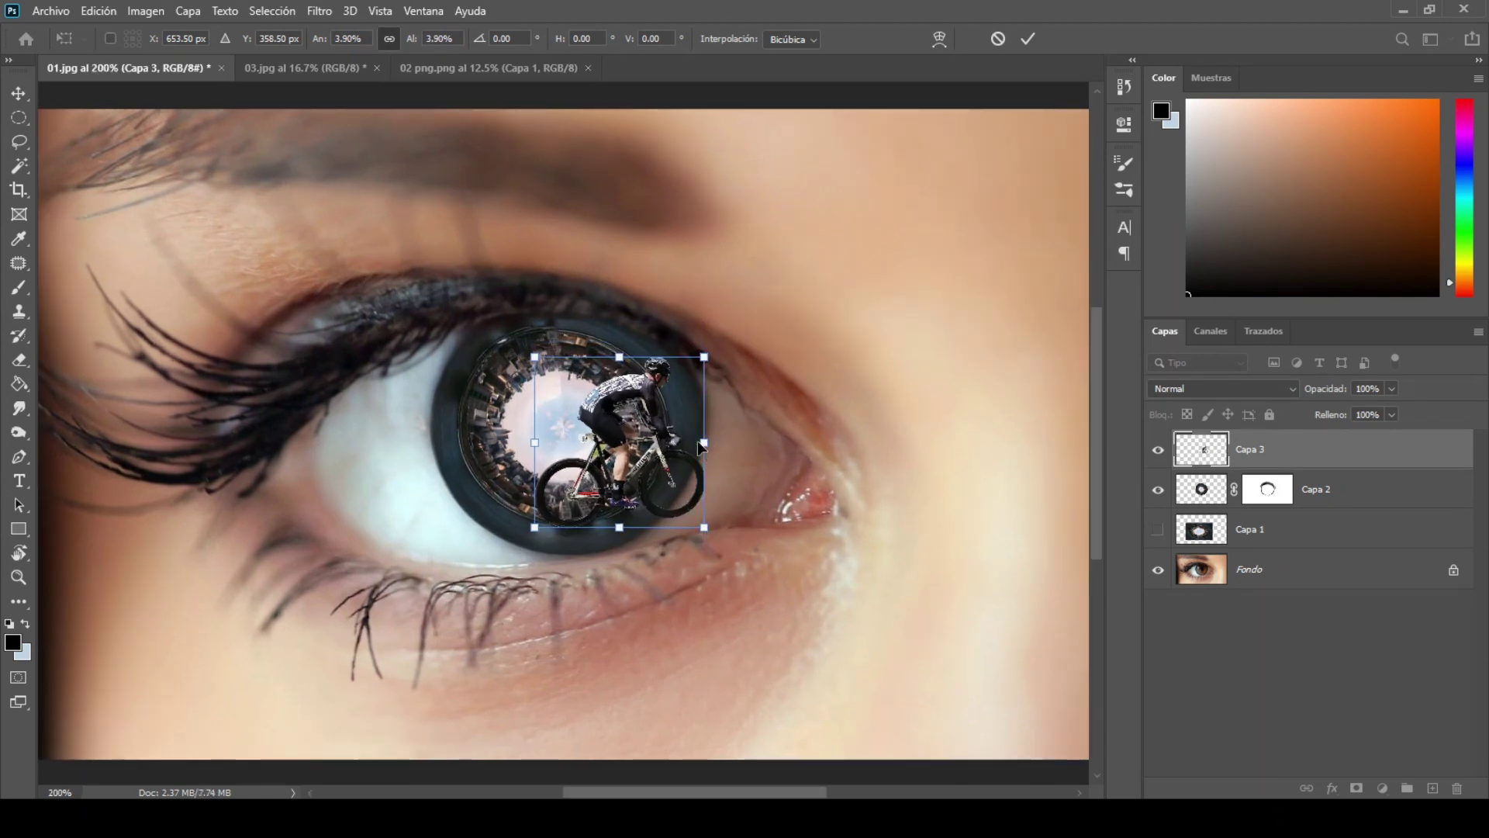
key(Return)
Step: Place the cyclist in the iris at 76.61% scale, tilted about -2°, and nudge him up
key(ctrl+t)
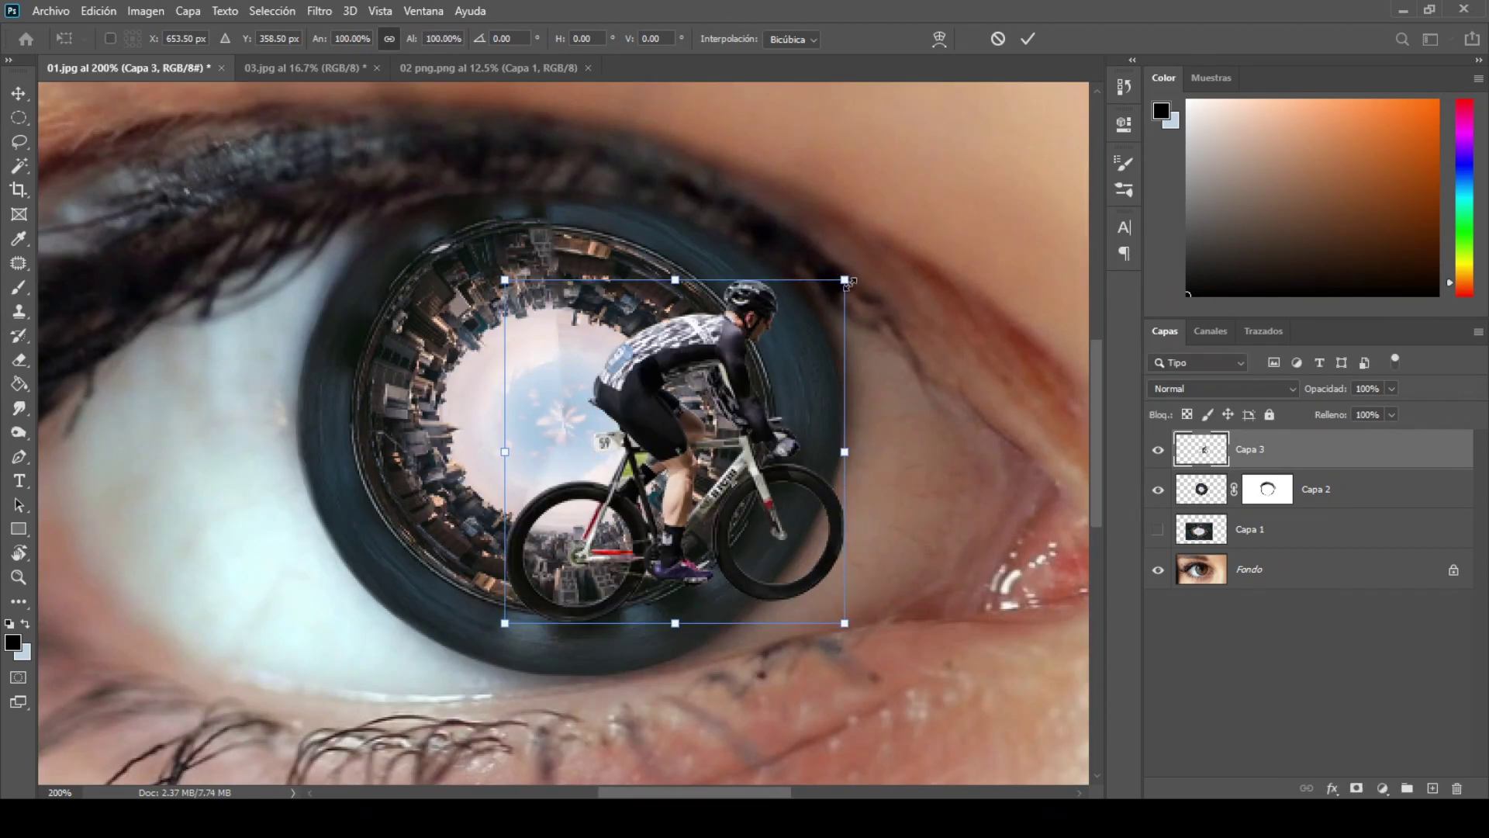
drag(845, 281, 720, 381)
drag(692, 450, 645, 445)
drag(726, 388, 747, 366)
drag(668, 480, 674, 479)
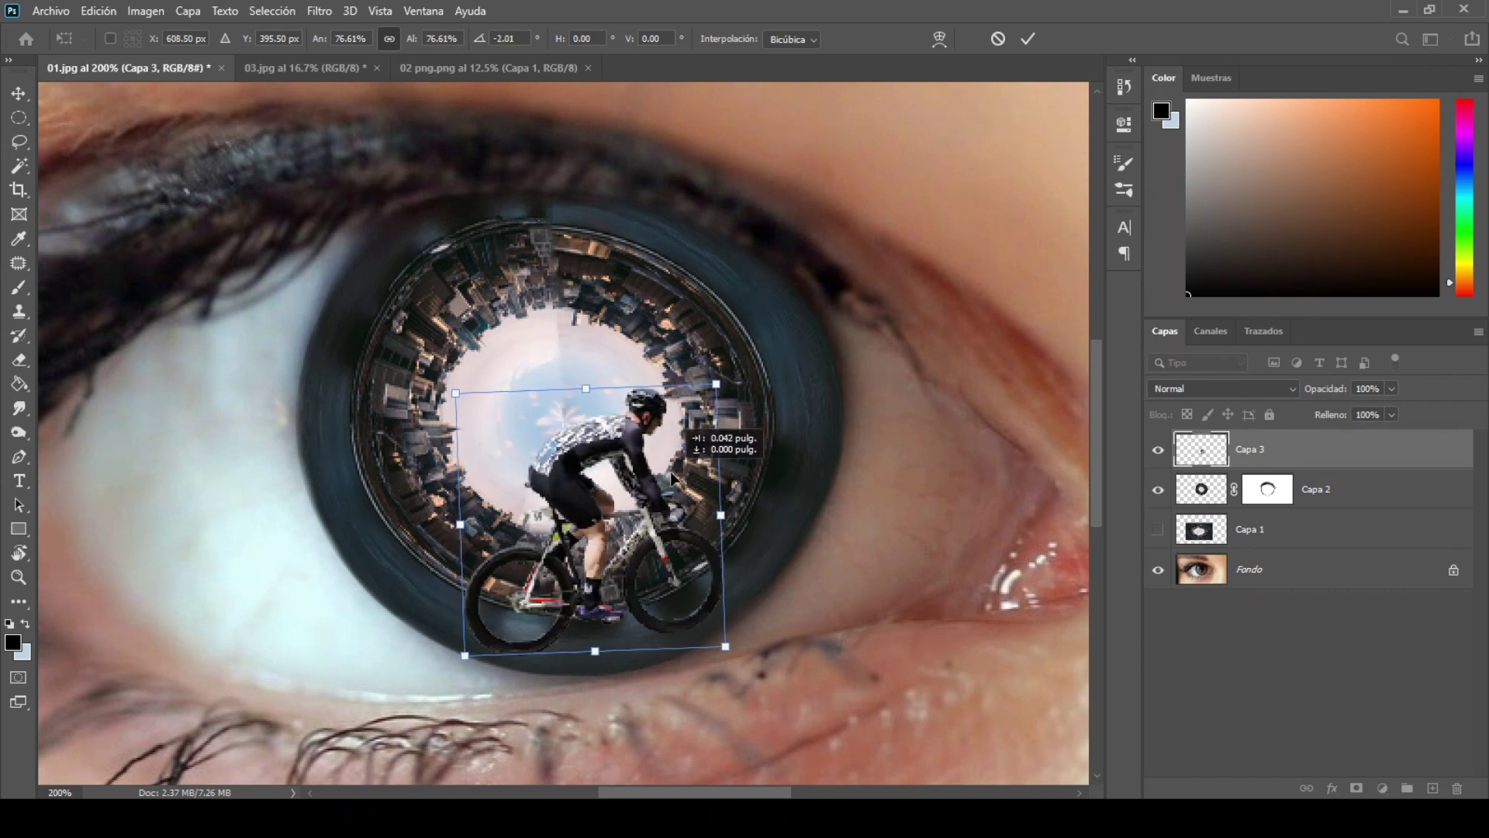
click(1029, 39)
key(ctrl+0)
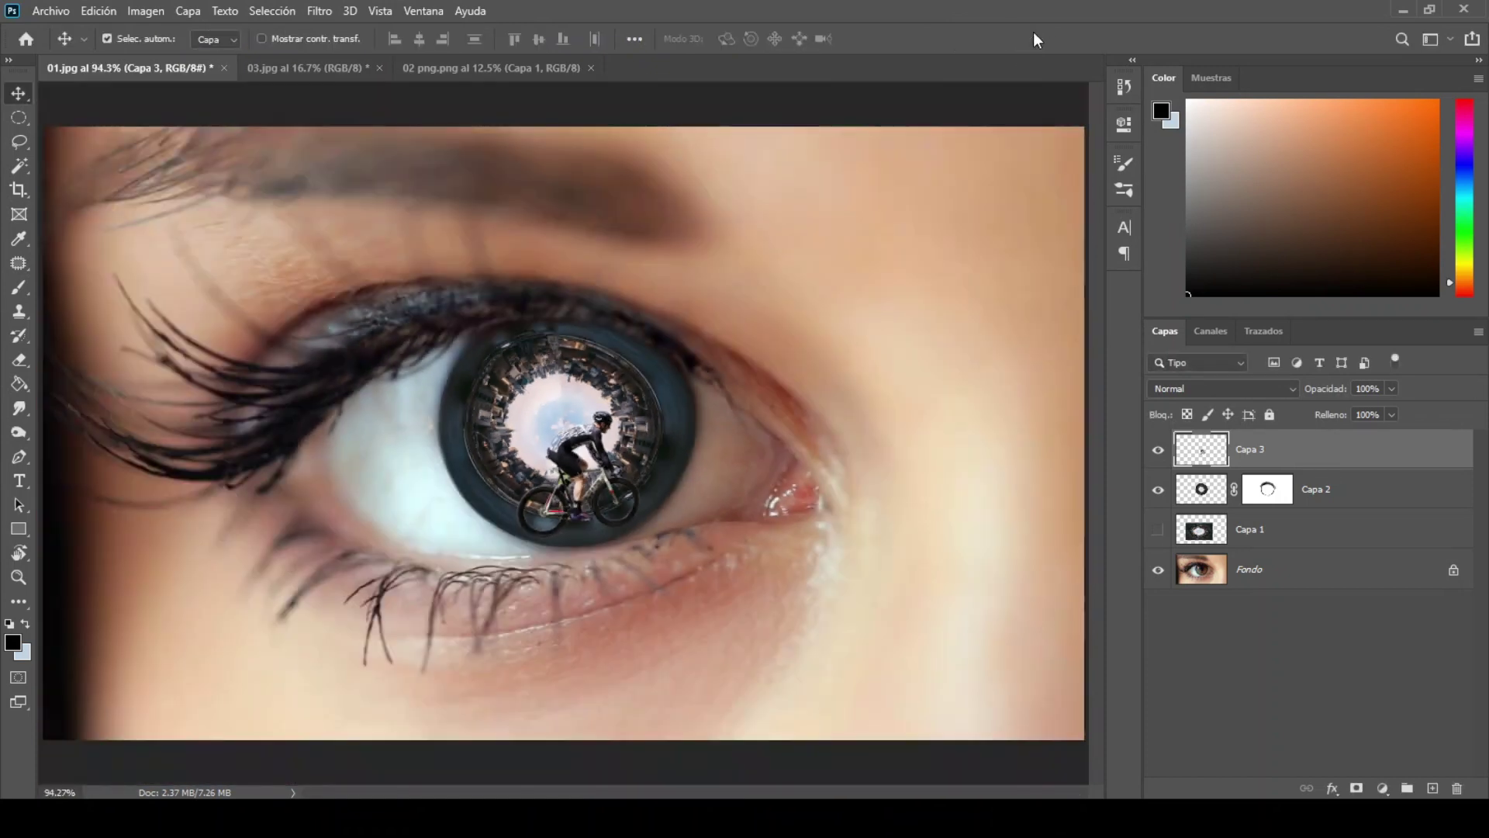
key(ctrl+1)
key(ctrl+plus)
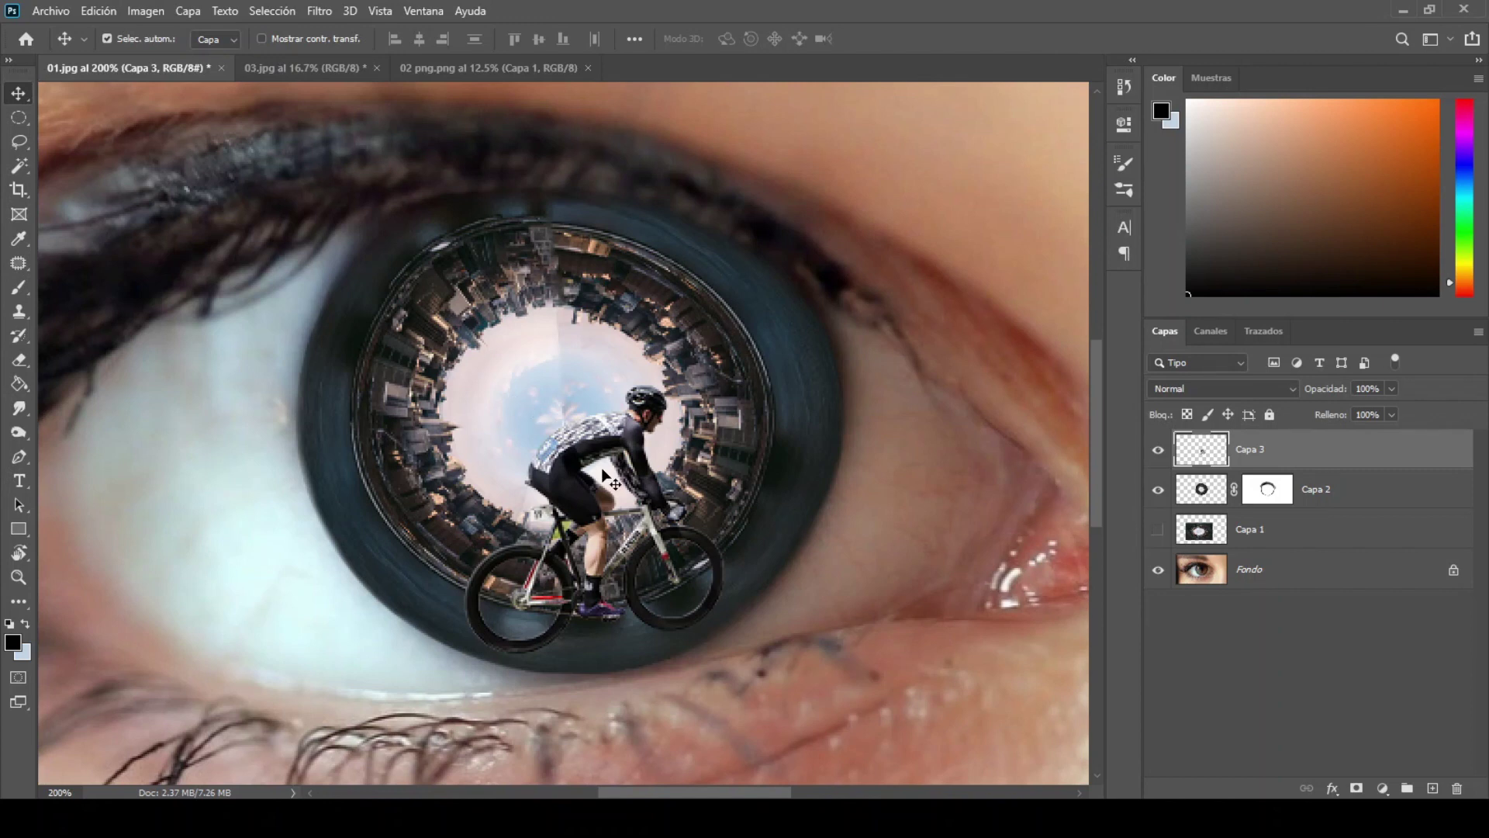
drag(599, 451, 597, 444)
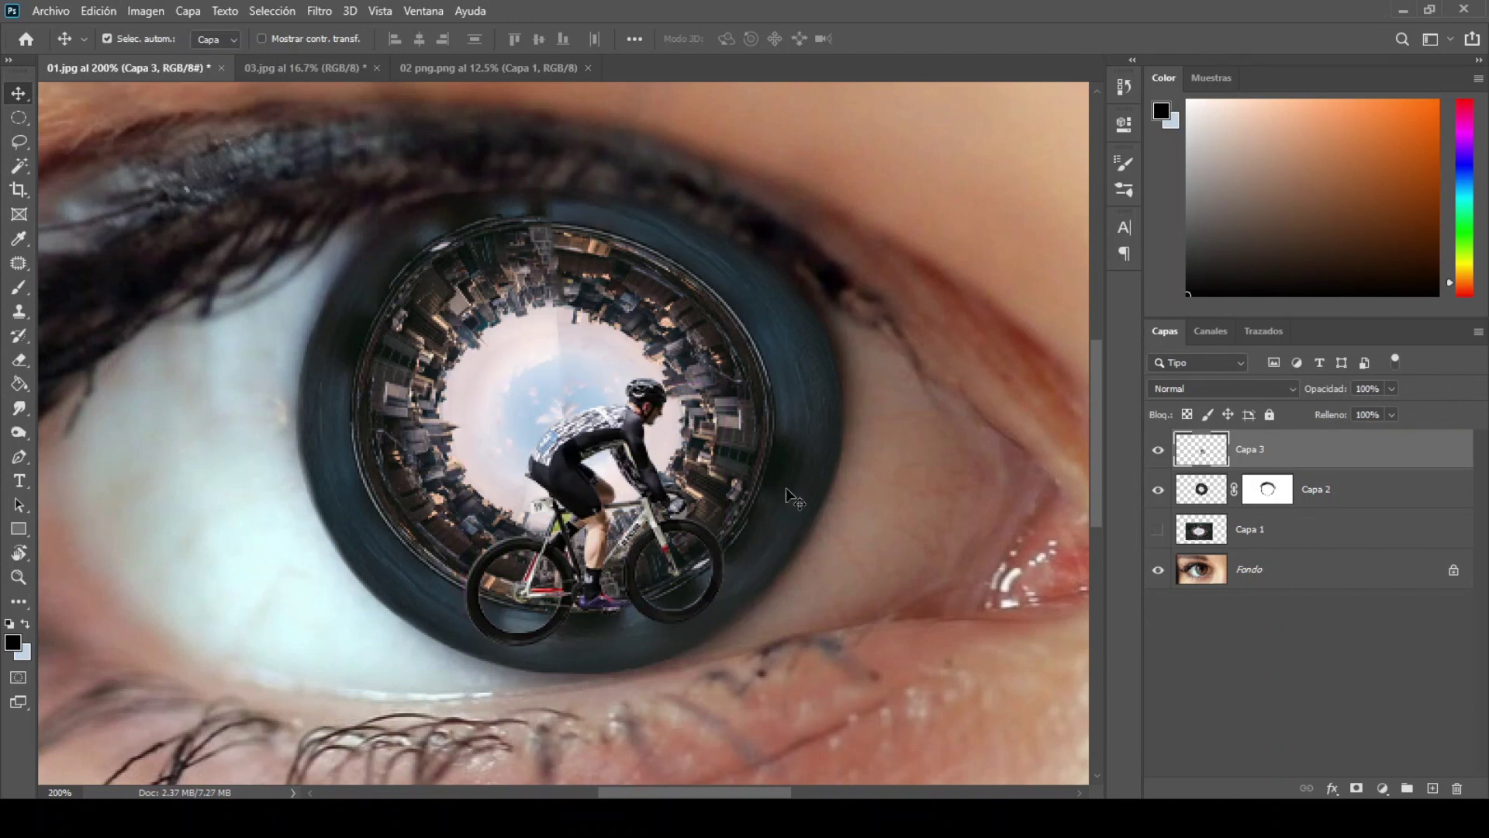
click(1341, 504)
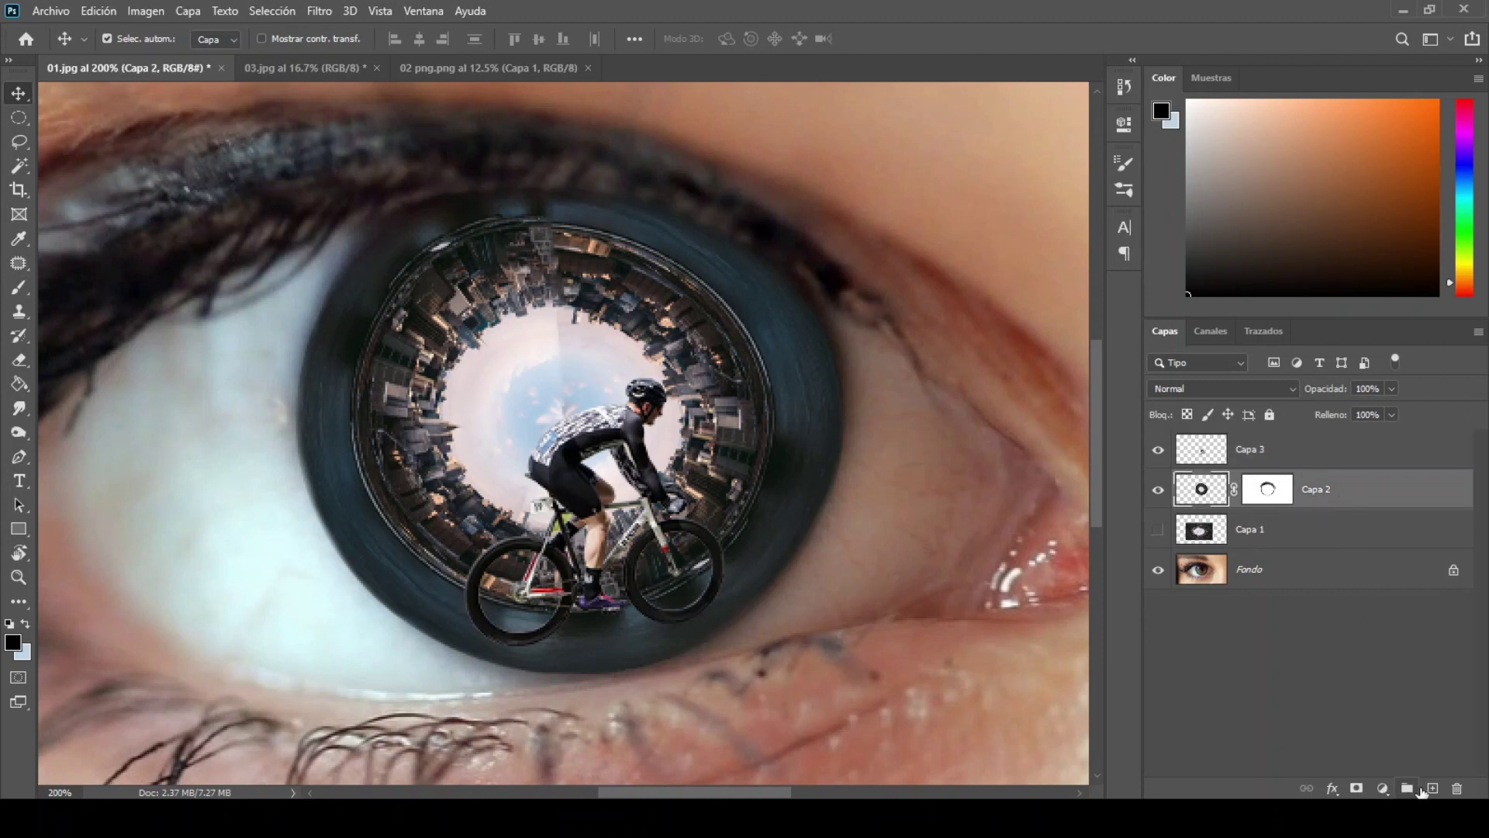
Step: Add layer Capa 4 and paint one soft black dot on the eye's white with a large brush at 100% opacity
click(1432, 788)
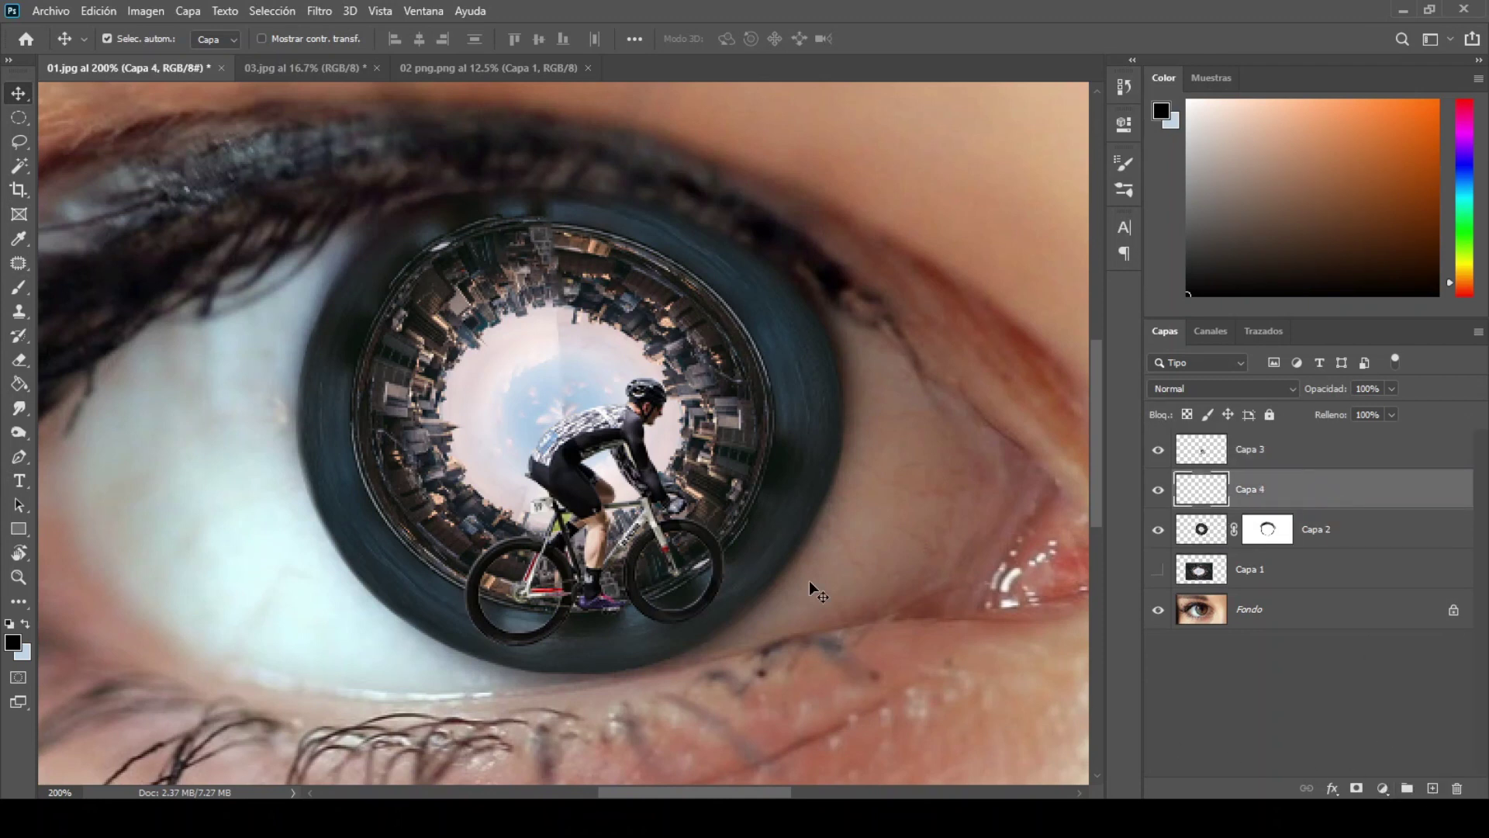
click(27, 291)
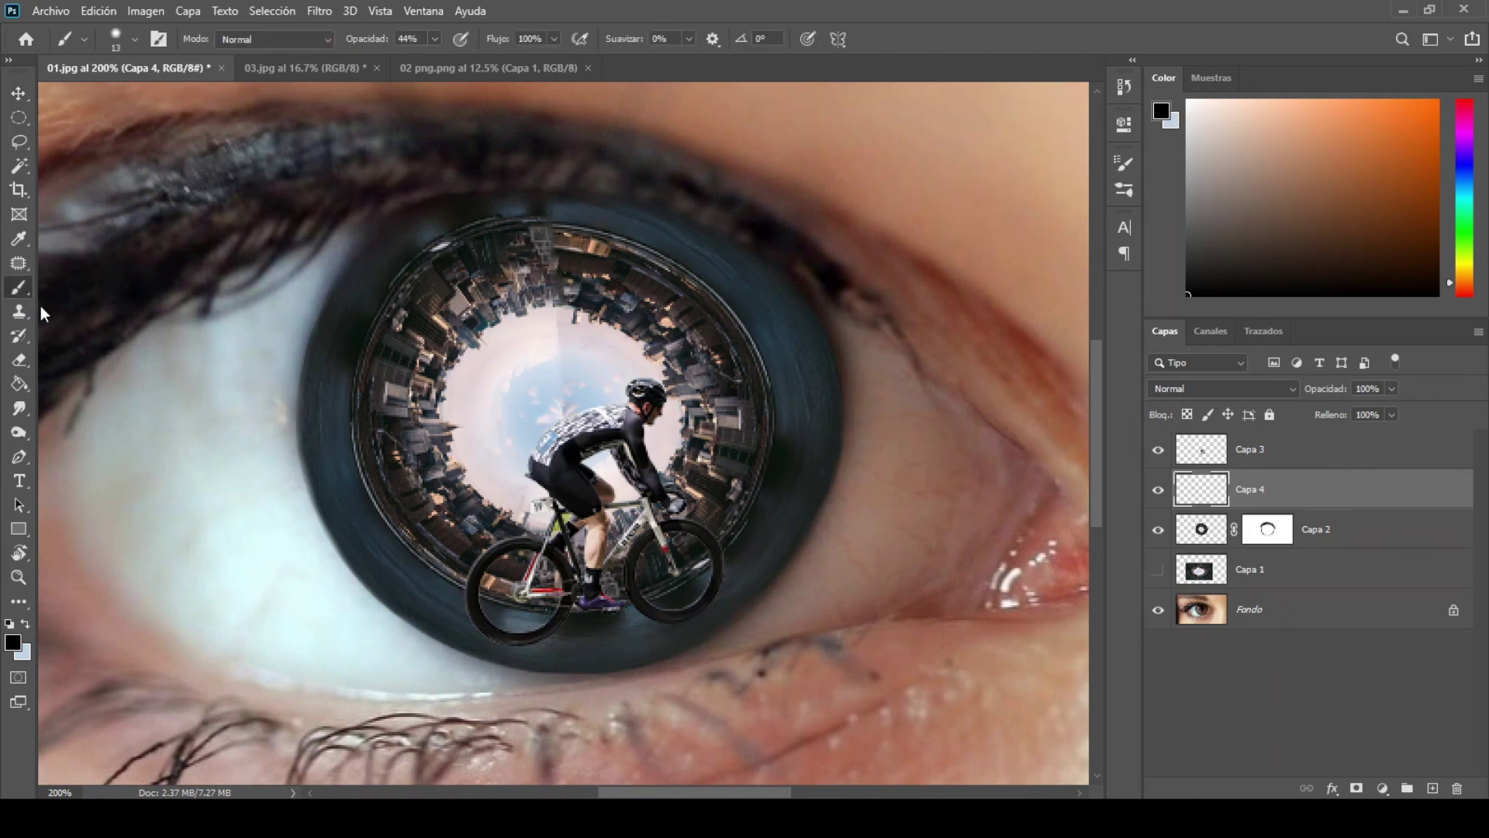
click(135, 39)
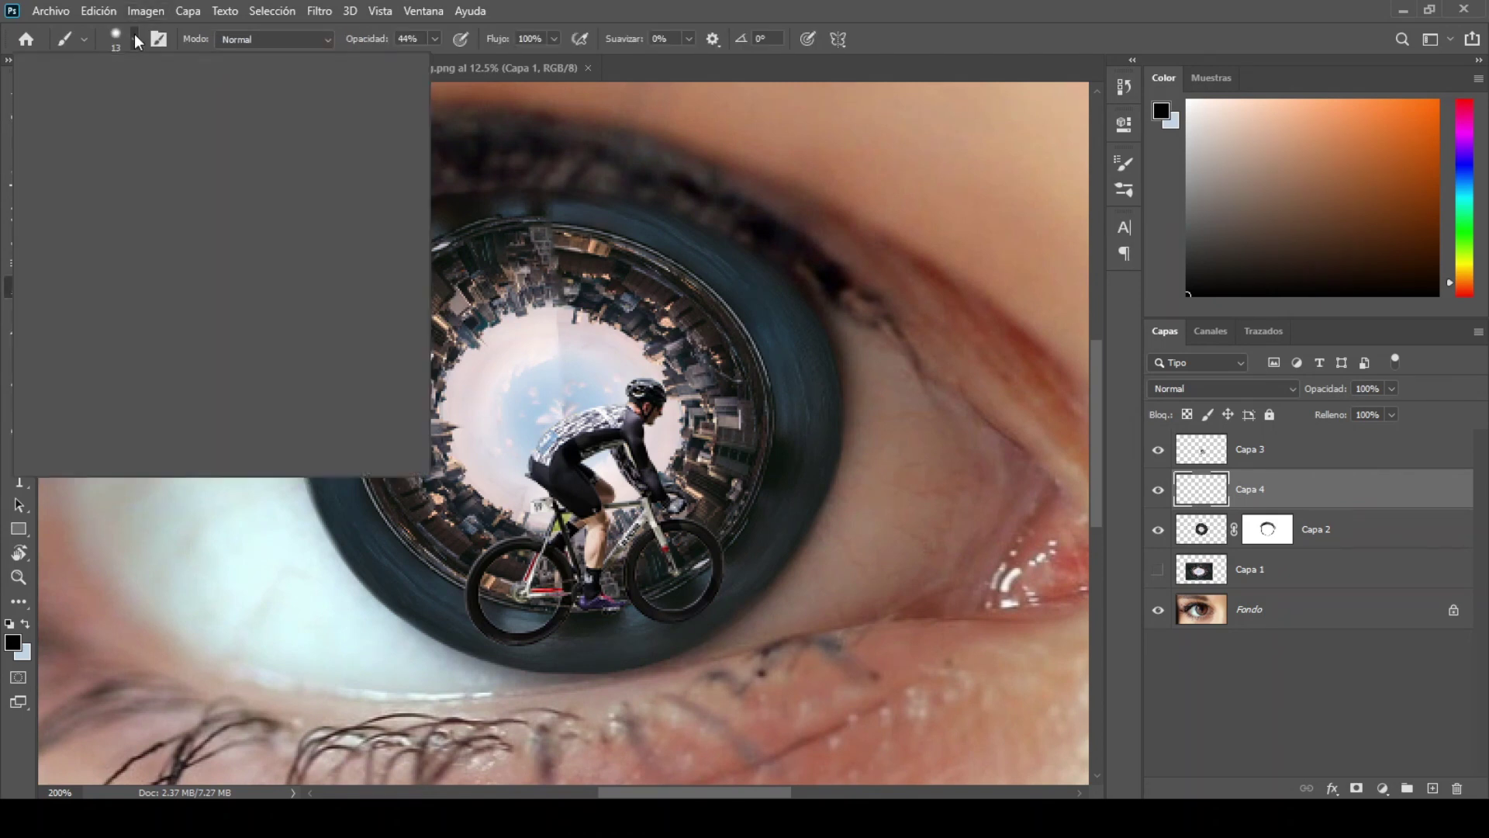
drag(113, 99, 183, 100)
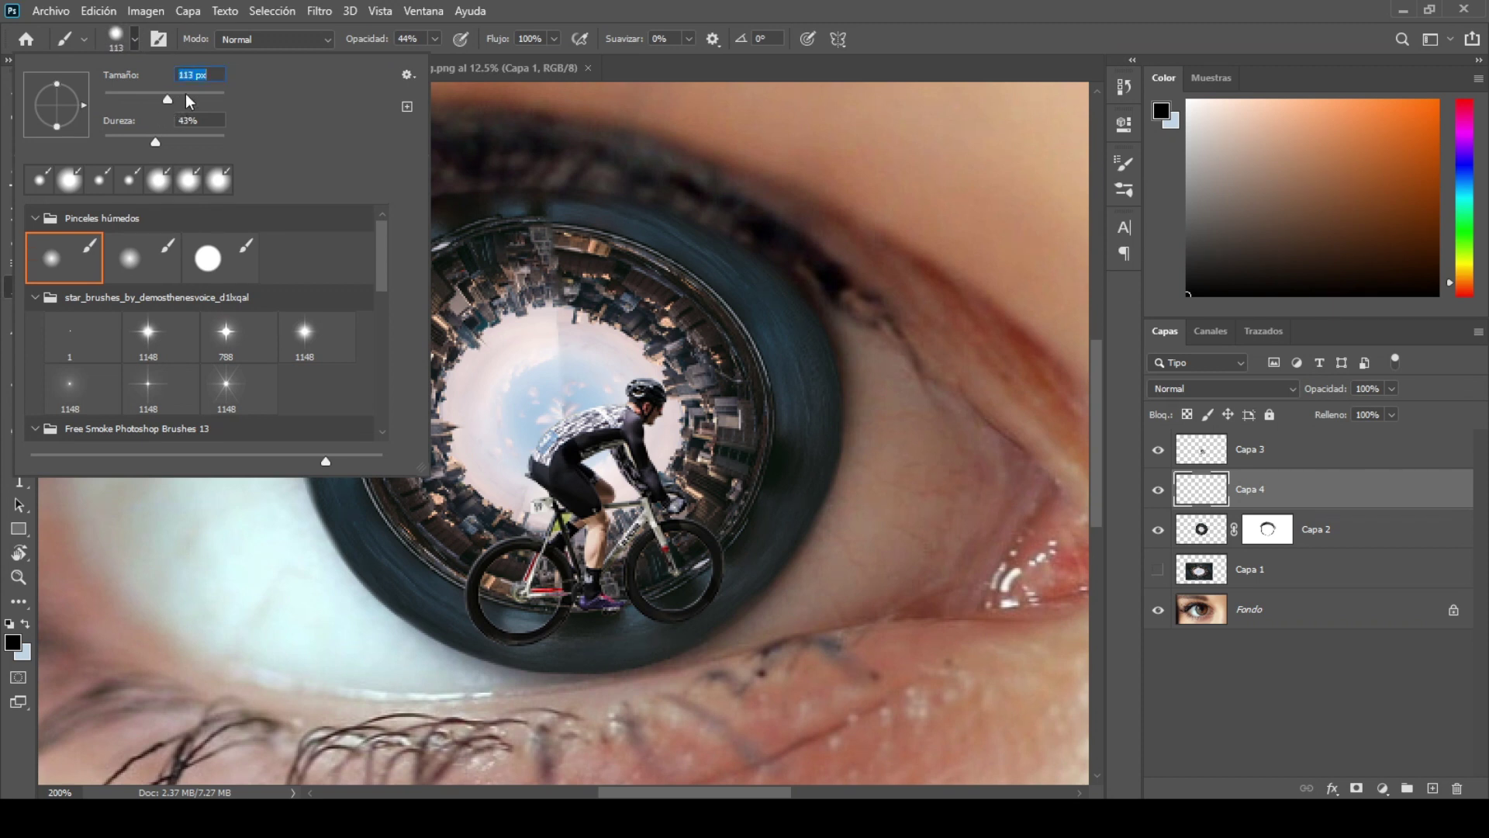
click(544, 7)
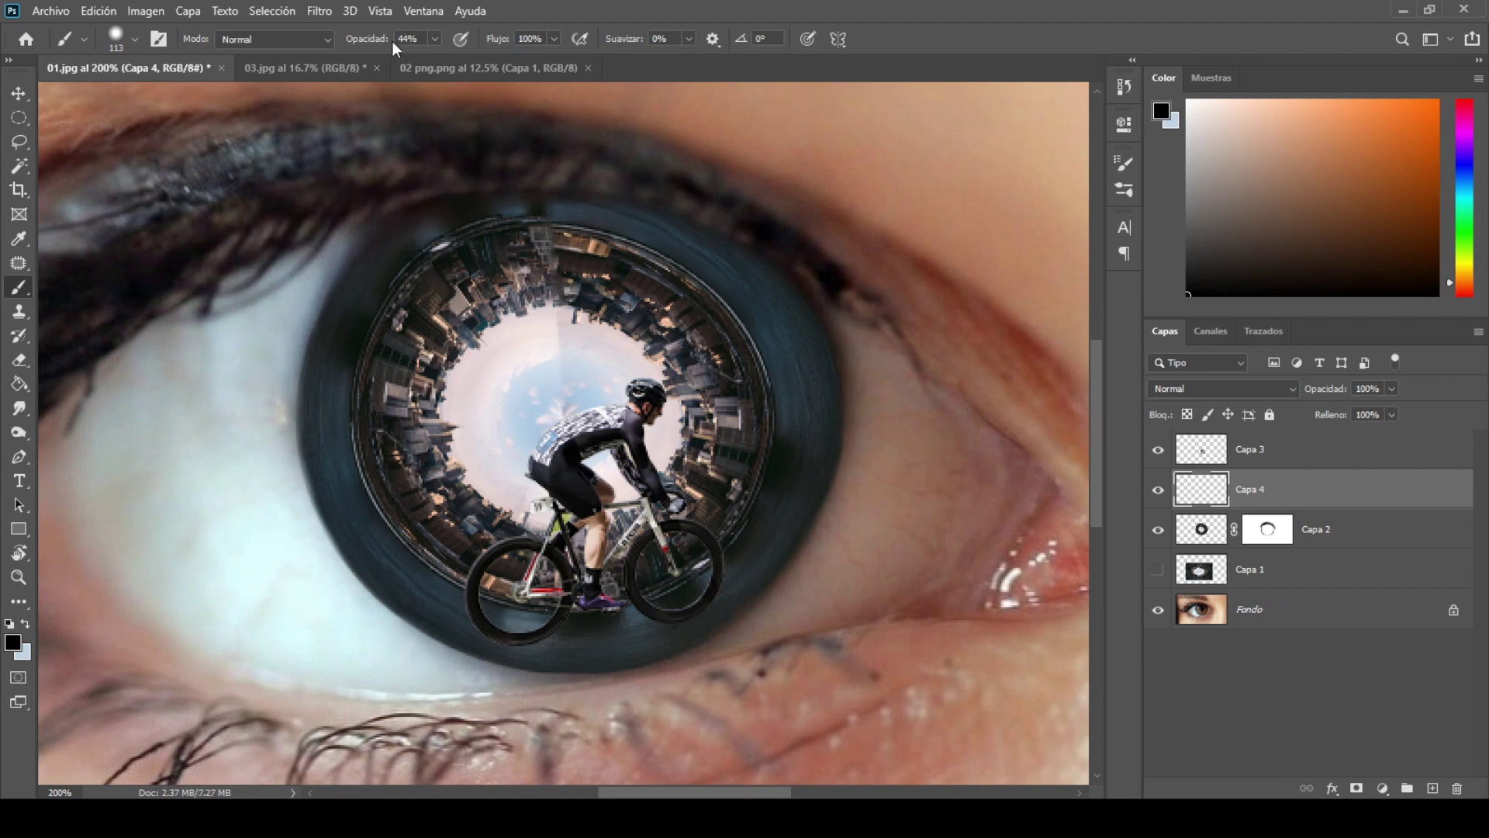
drag(355, 45, 446, 42)
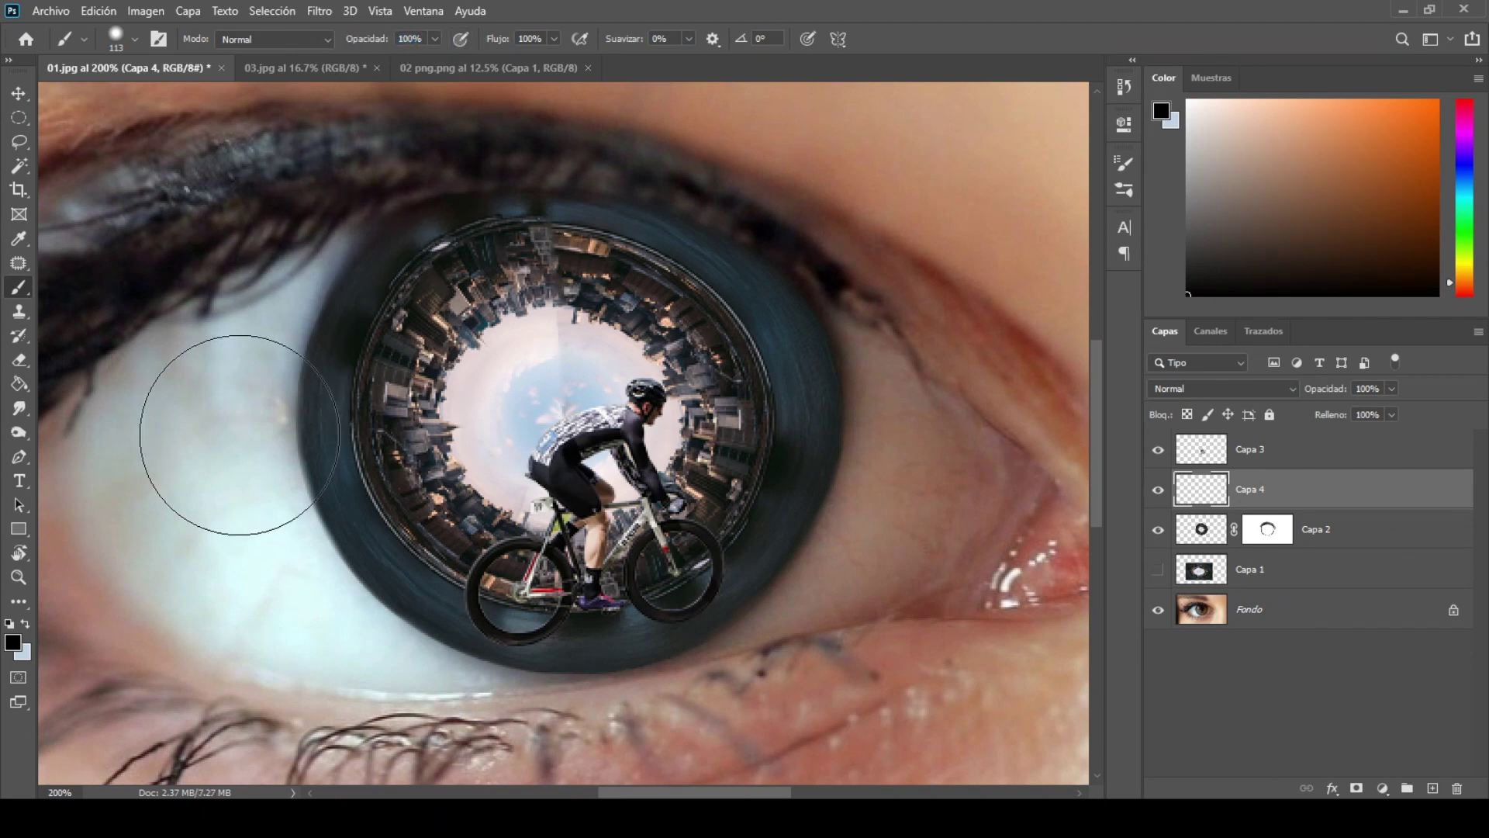
click(255, 473)
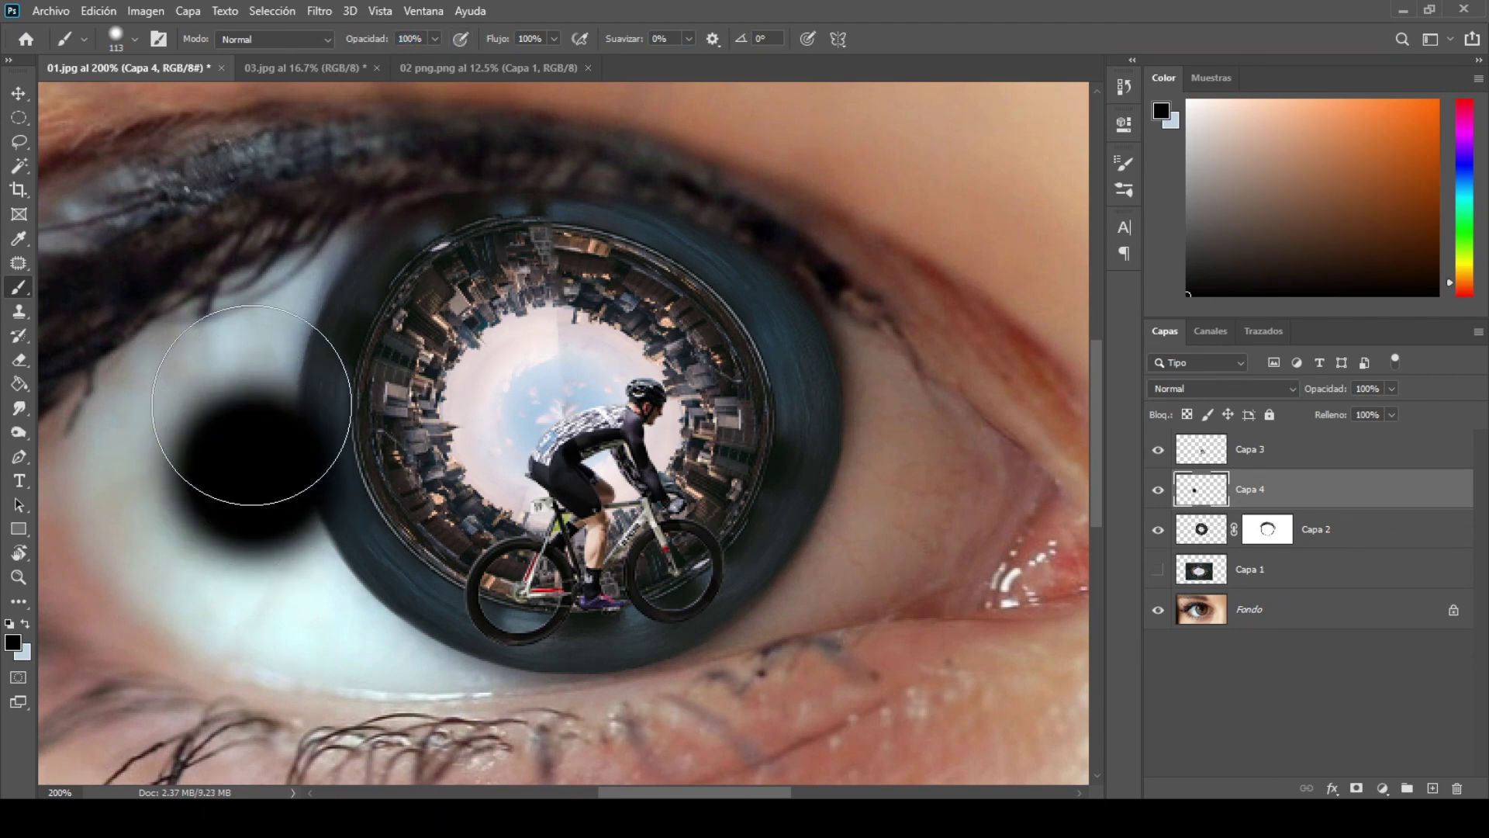
click(100, 10)
Step: Squash Capa 4's black dot into a thin shadow tilted about -15° under the cyclist's front wheel
mouse_move(144, 428)
click(144, 418)
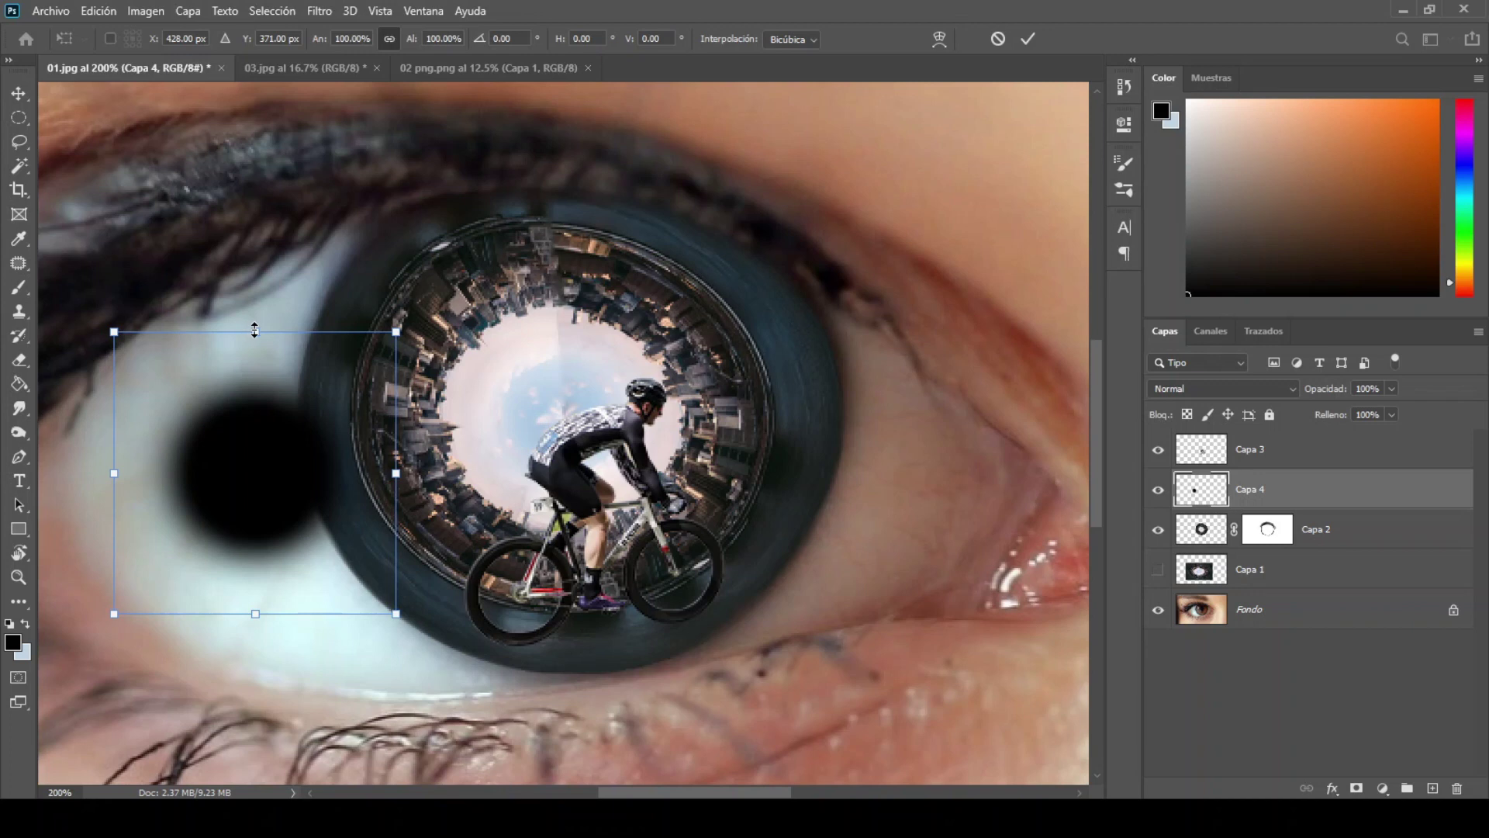
drag(255, 332, 262, 582)
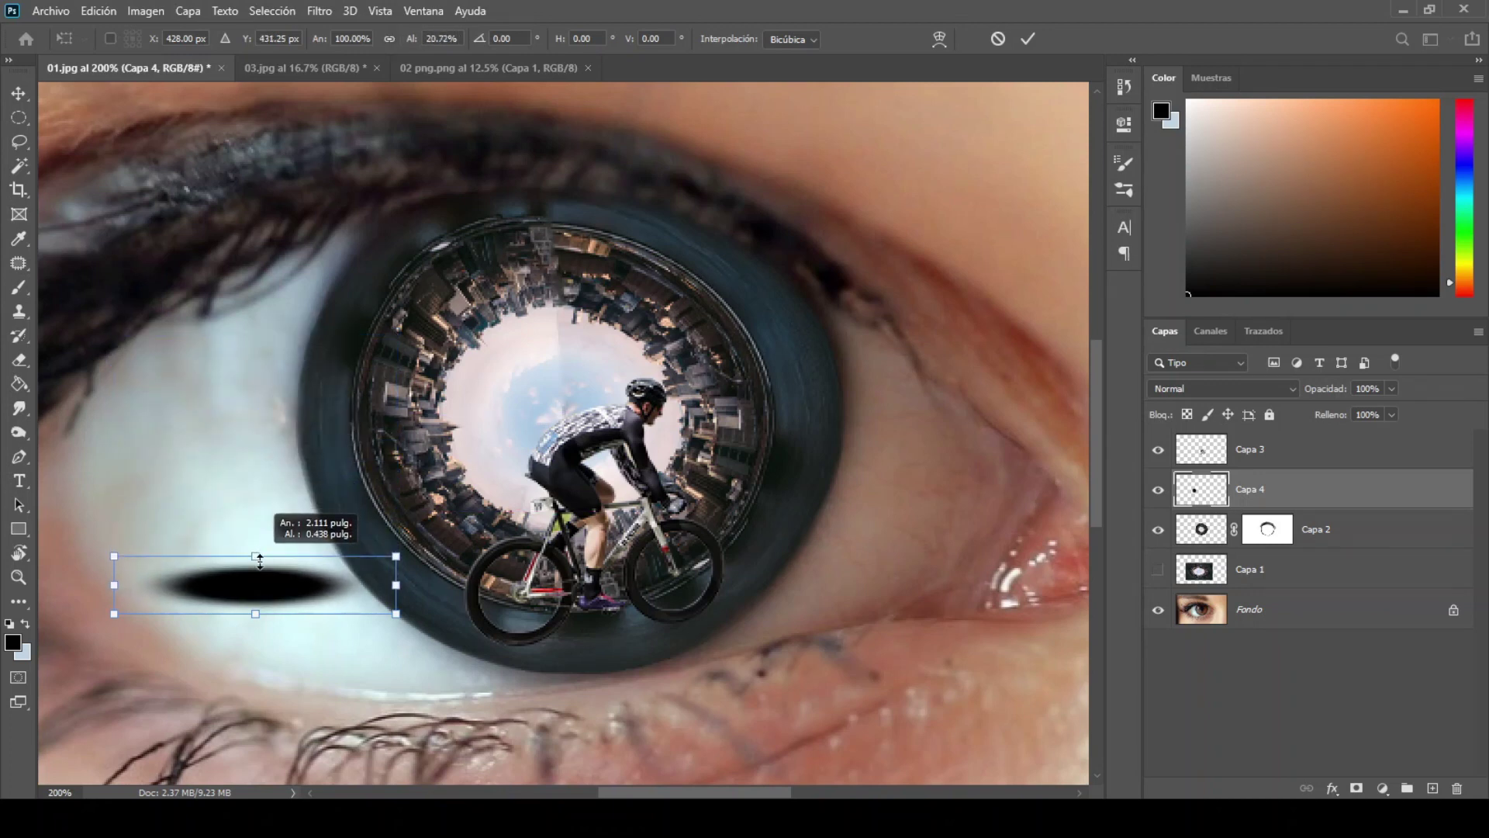
drag(263, 581, 263, 587)
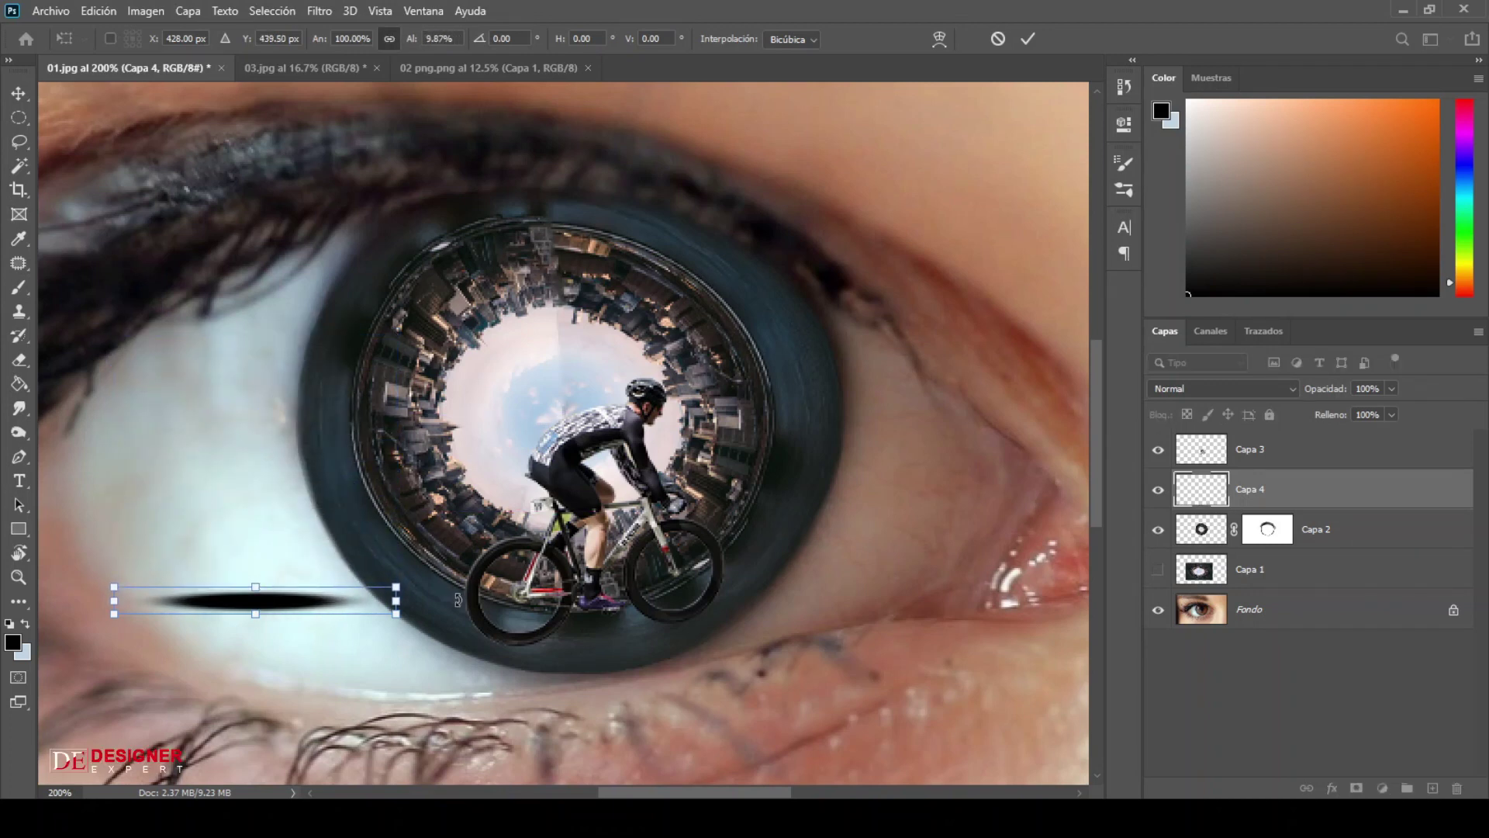
mouse_move(397, 609)
mouse_down()
mouse_move(185, 592)
mouse_move(689, 625)
mouse_up()
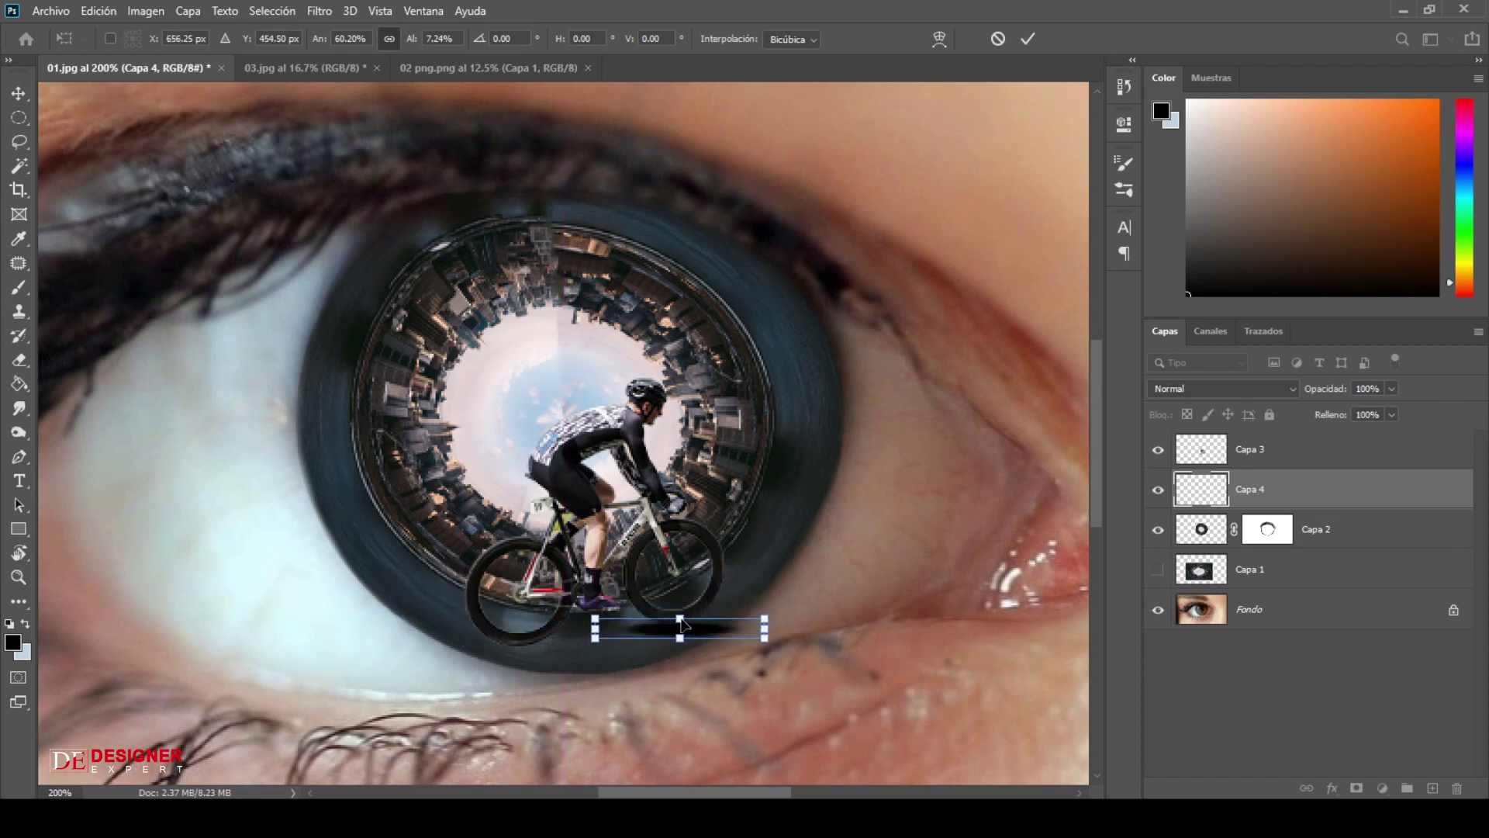
key(ctrl+plus)
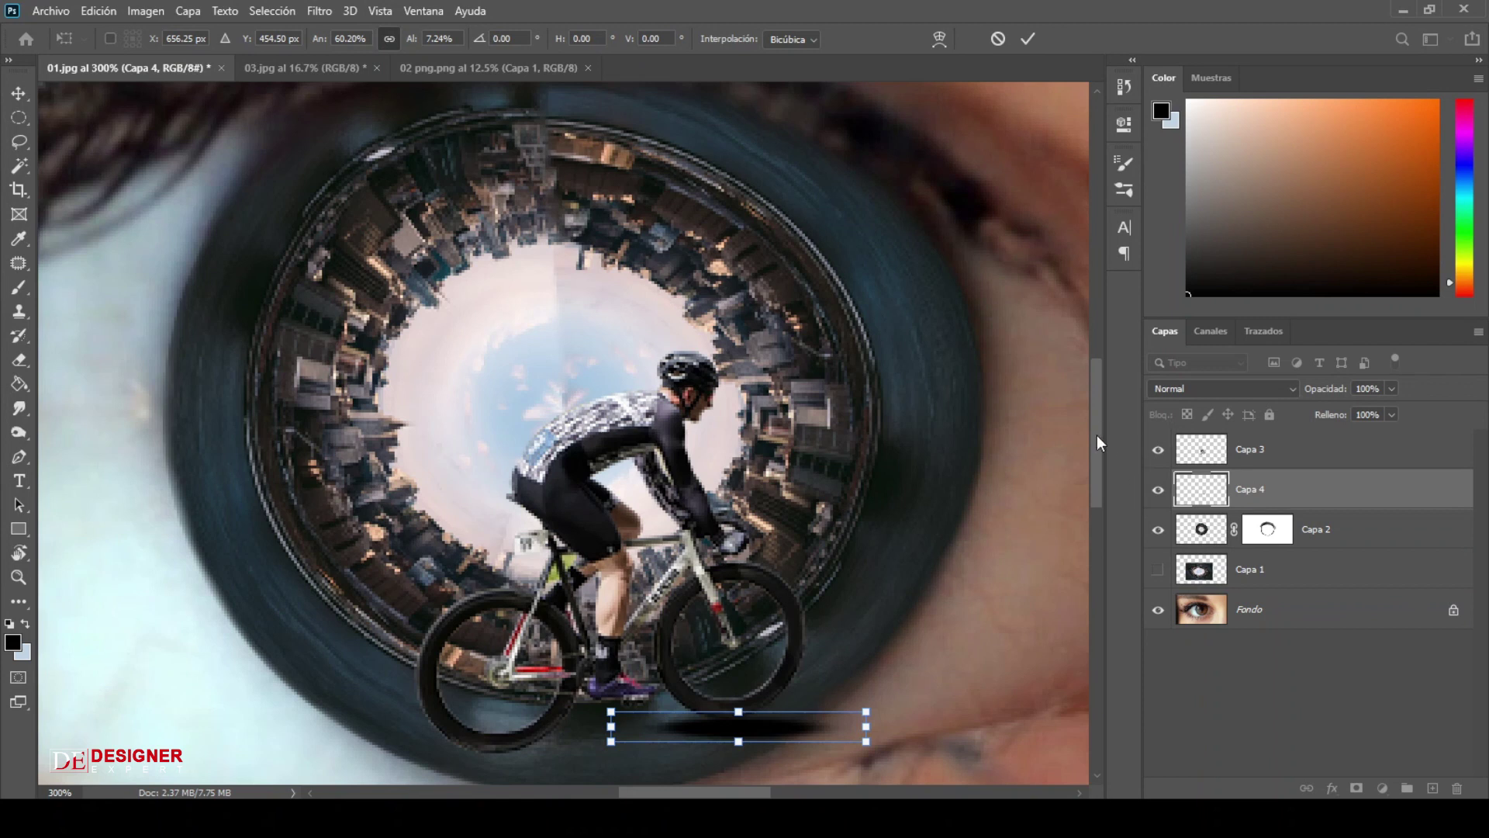
drag(1097, 443, 1097, 474)
drag(743, 572, 741, 582)
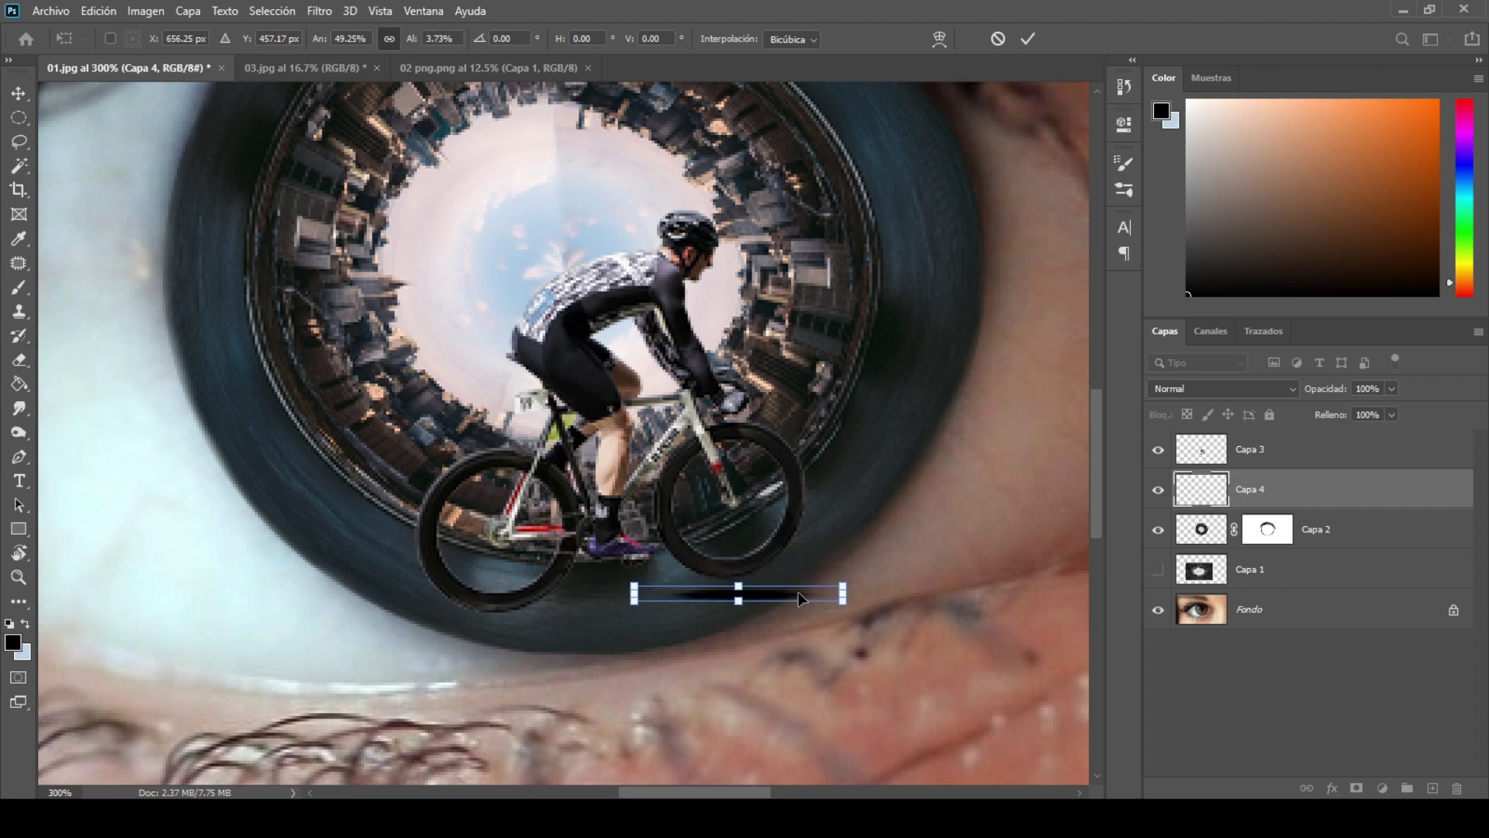
drag(863, 550, 855, 510)
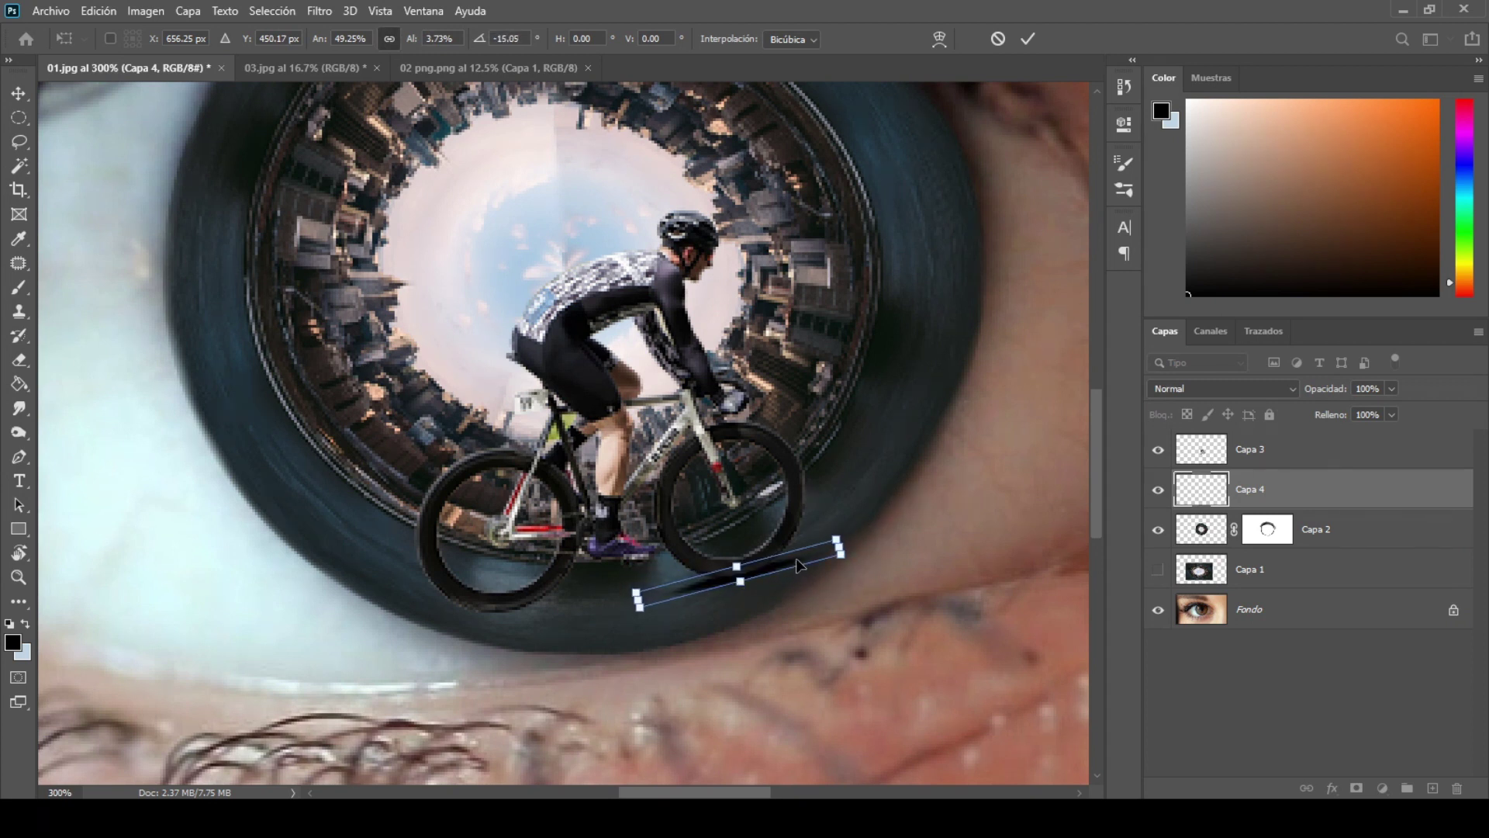
drag(742, 583, 743, 586)
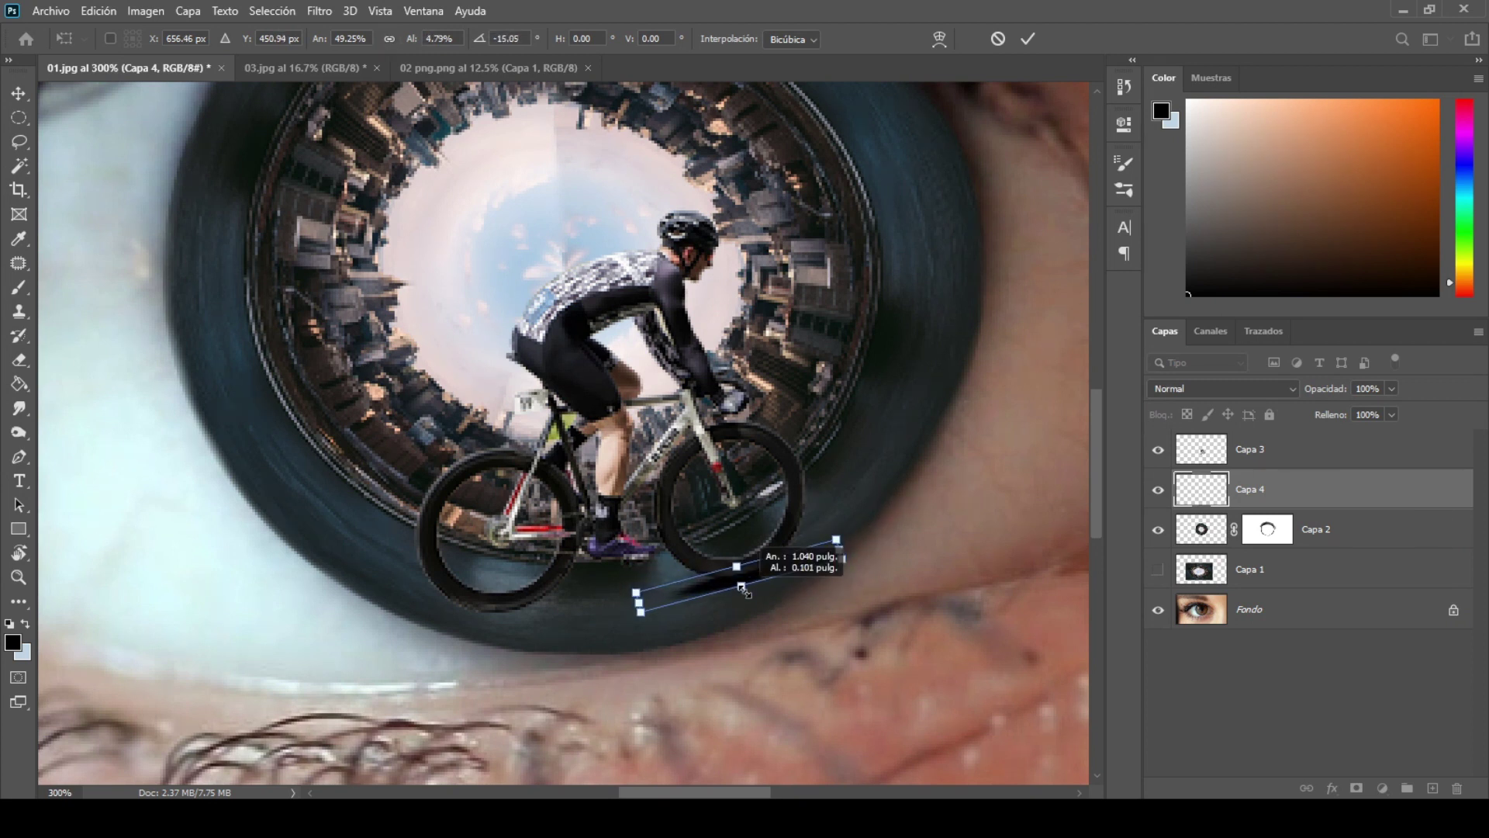
key(Left)
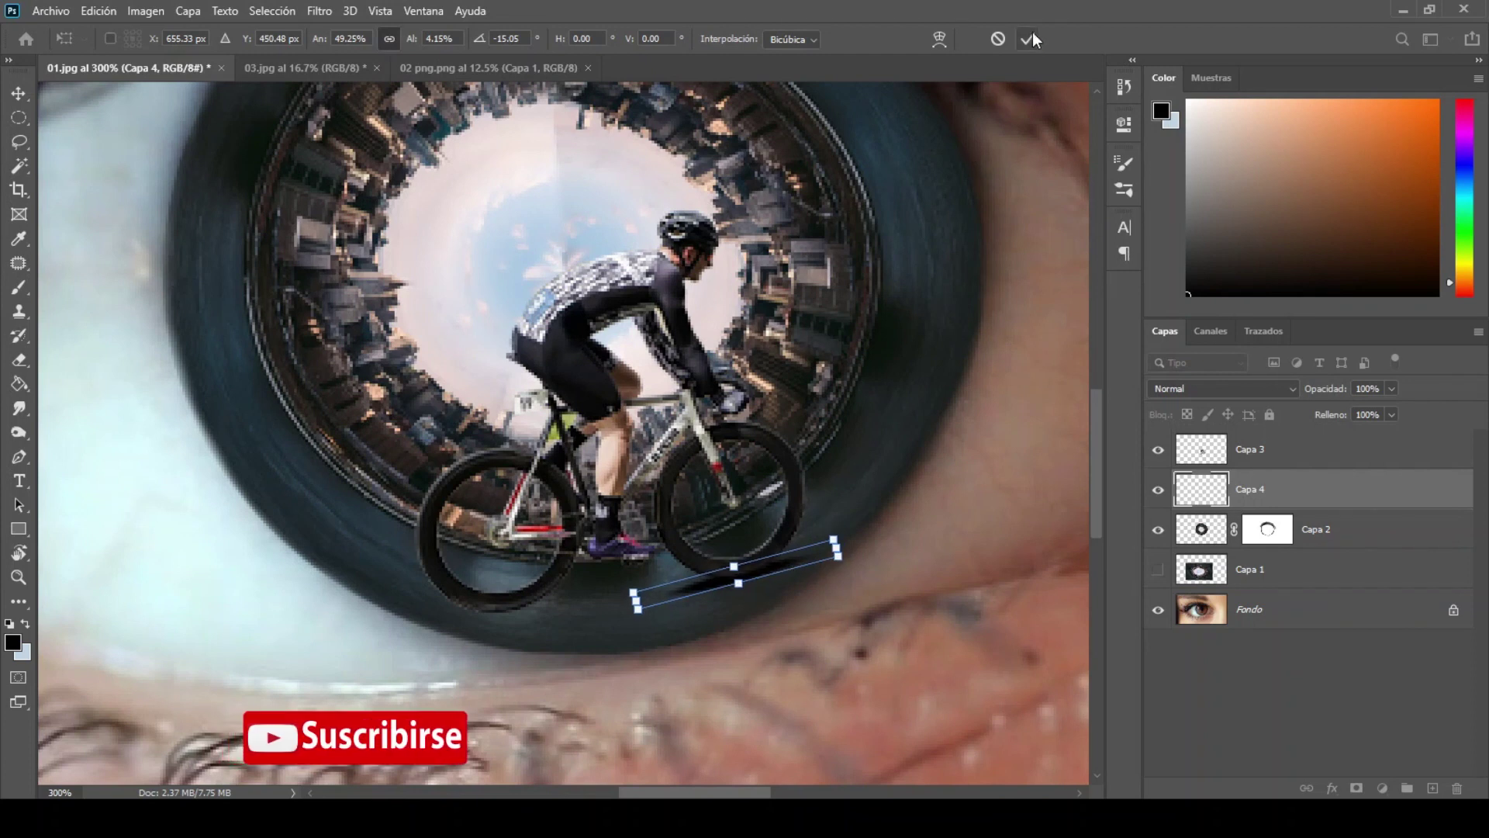
click(1030, 39)
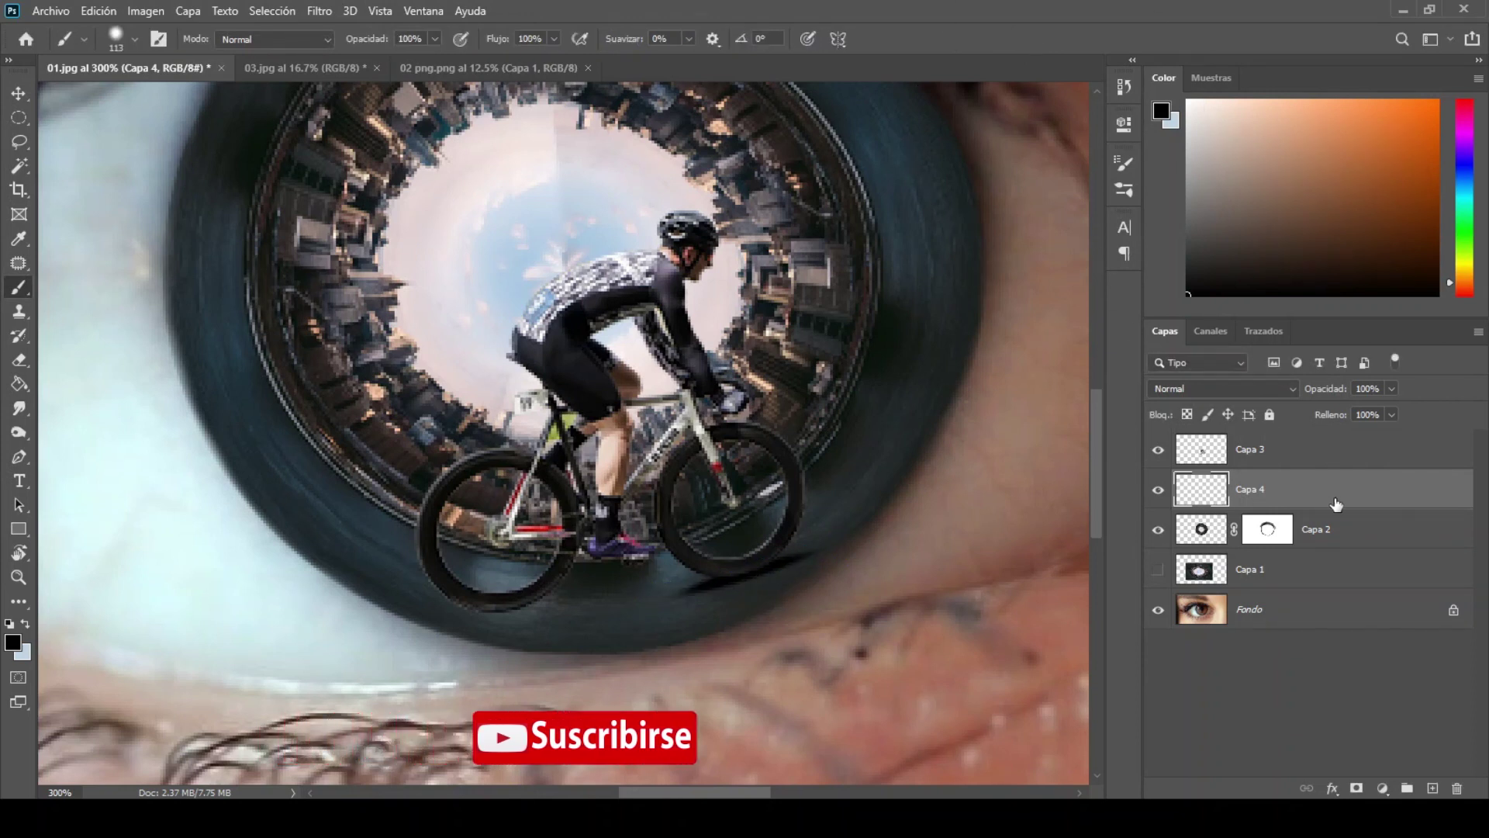
Step: Duplicate the shadow layer Capa 4 as Capa 4 copia
right_click(1335, 506)
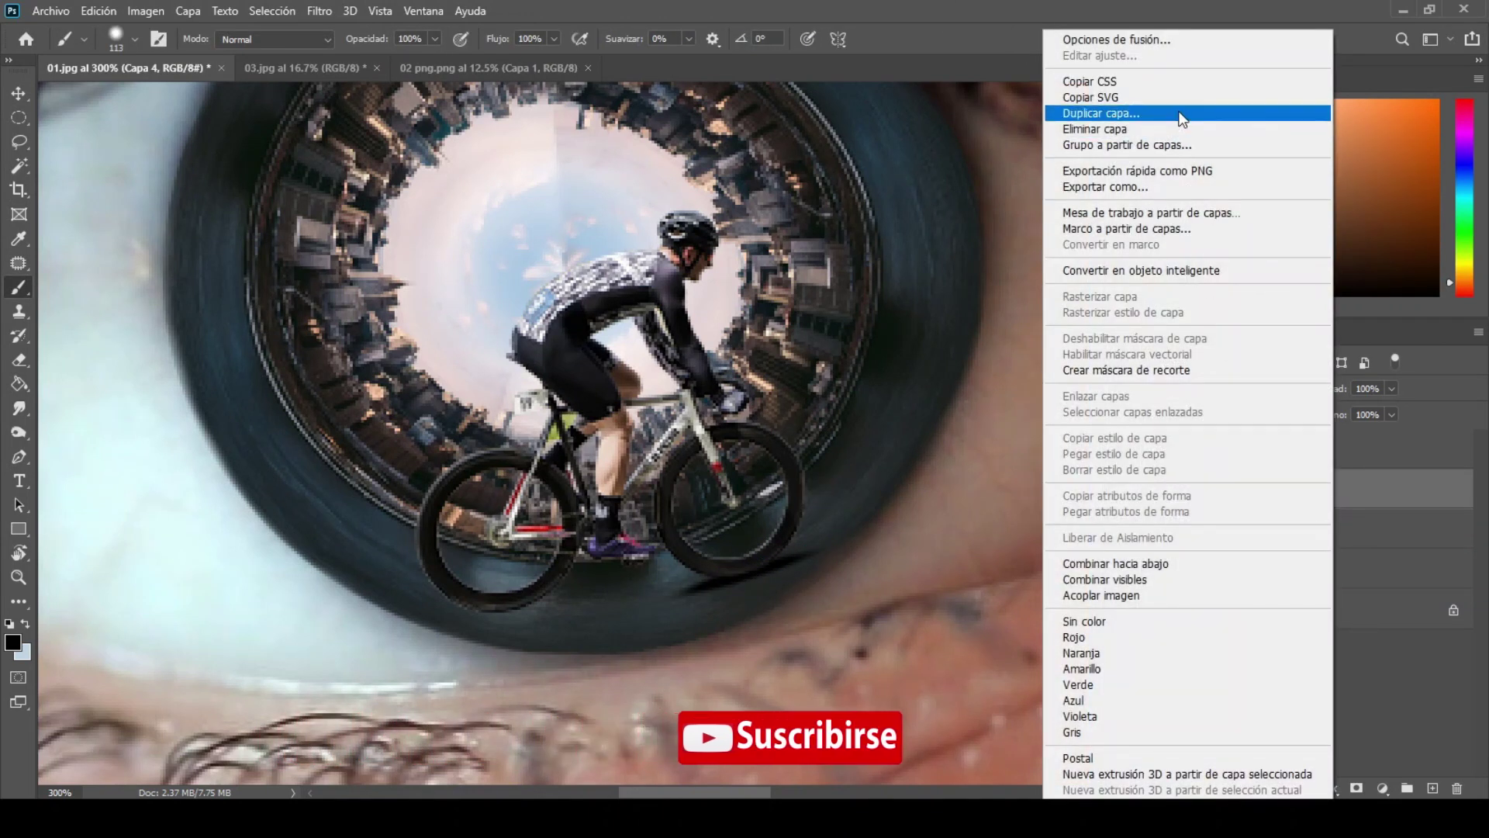
click(1179, 113)
click(919, 222)
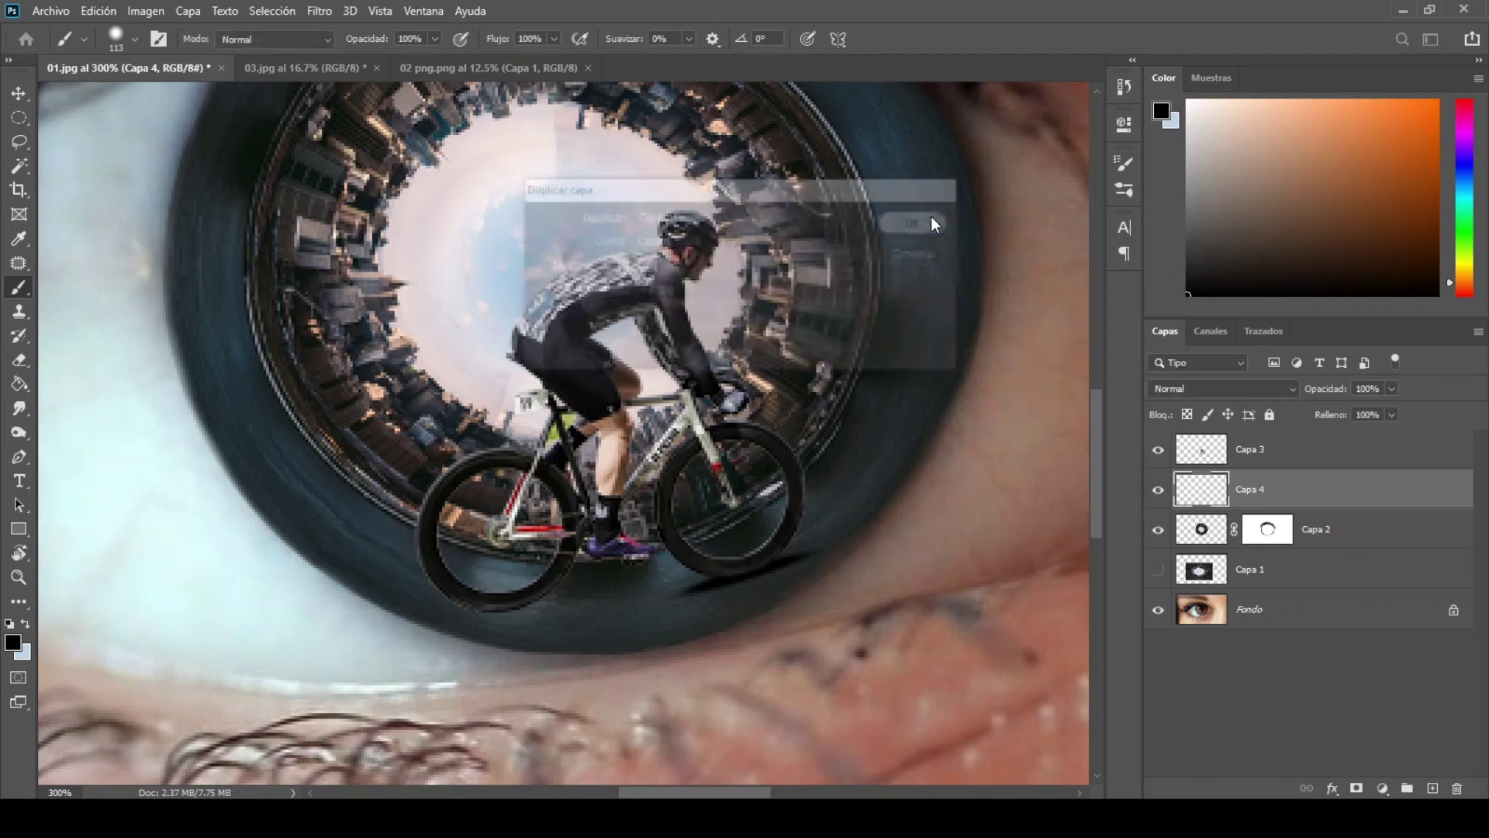
Step: Move the copied shadow under the cyclist's rear wheel and tilt it about 20°
click(88, 12)
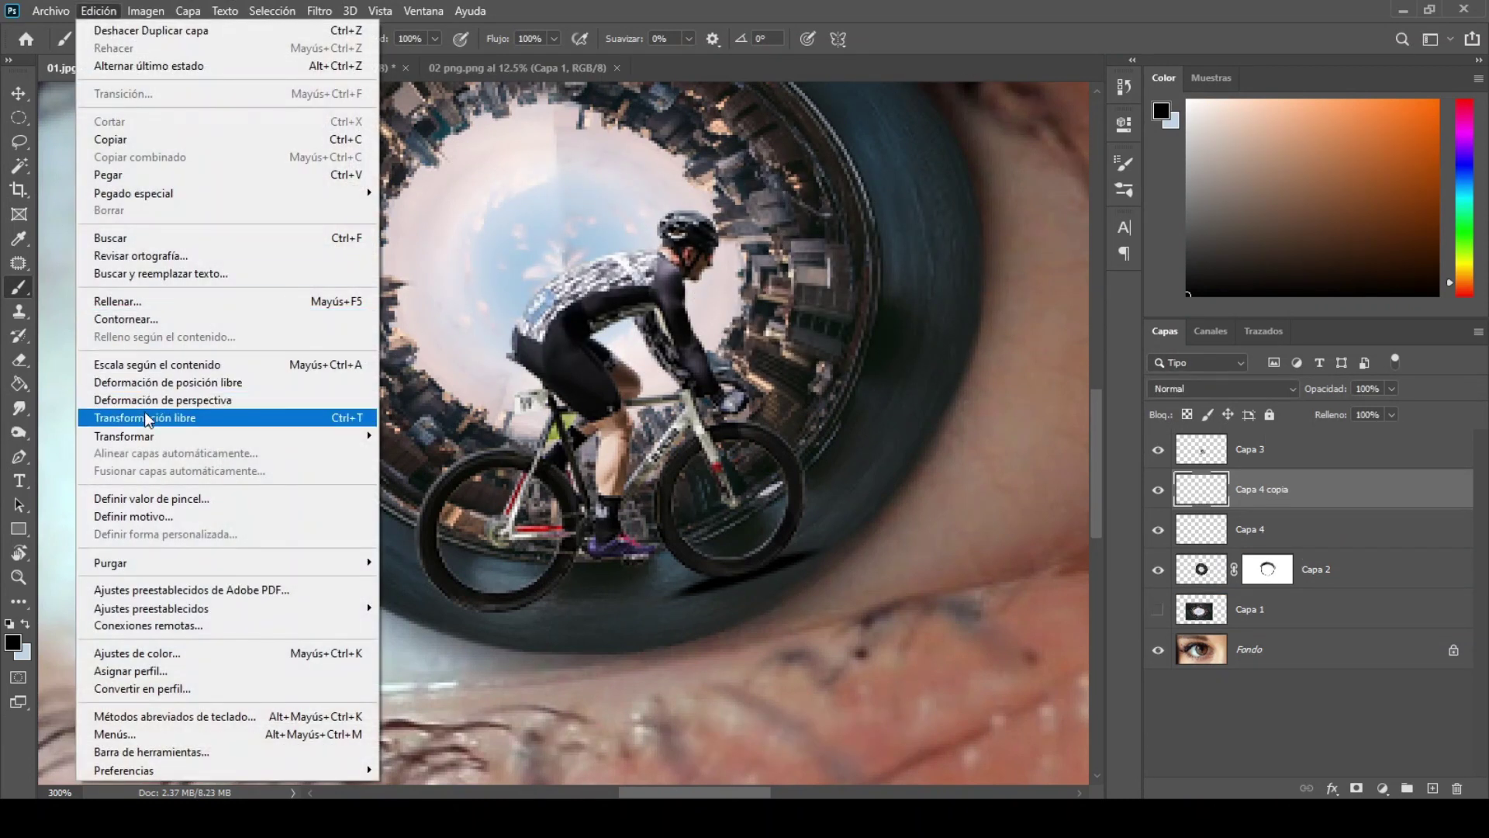
click(144, 417)
drag(748, 578, 531, 595)
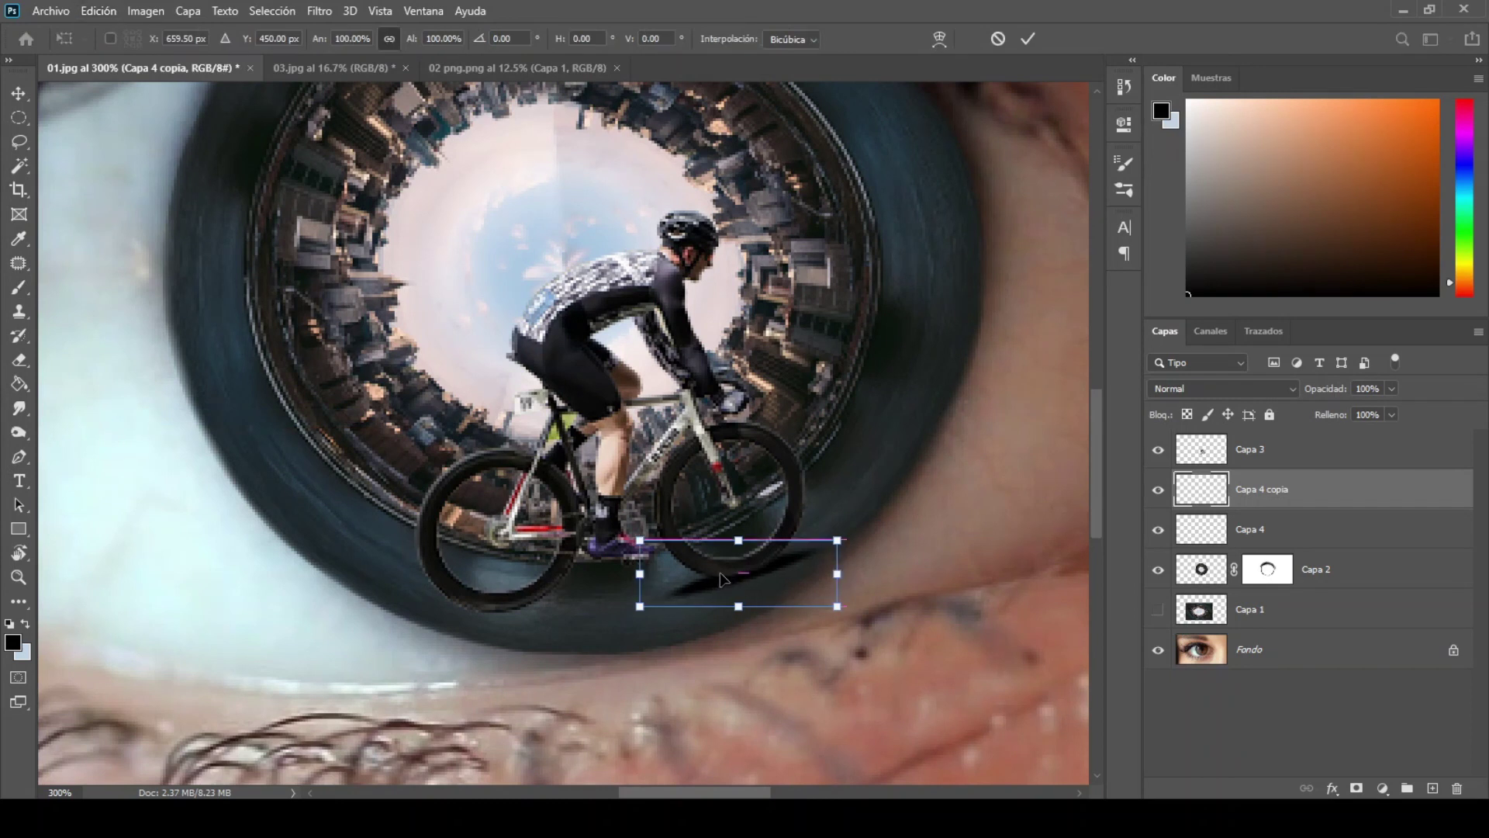
drag(641, 549, 681, 607)
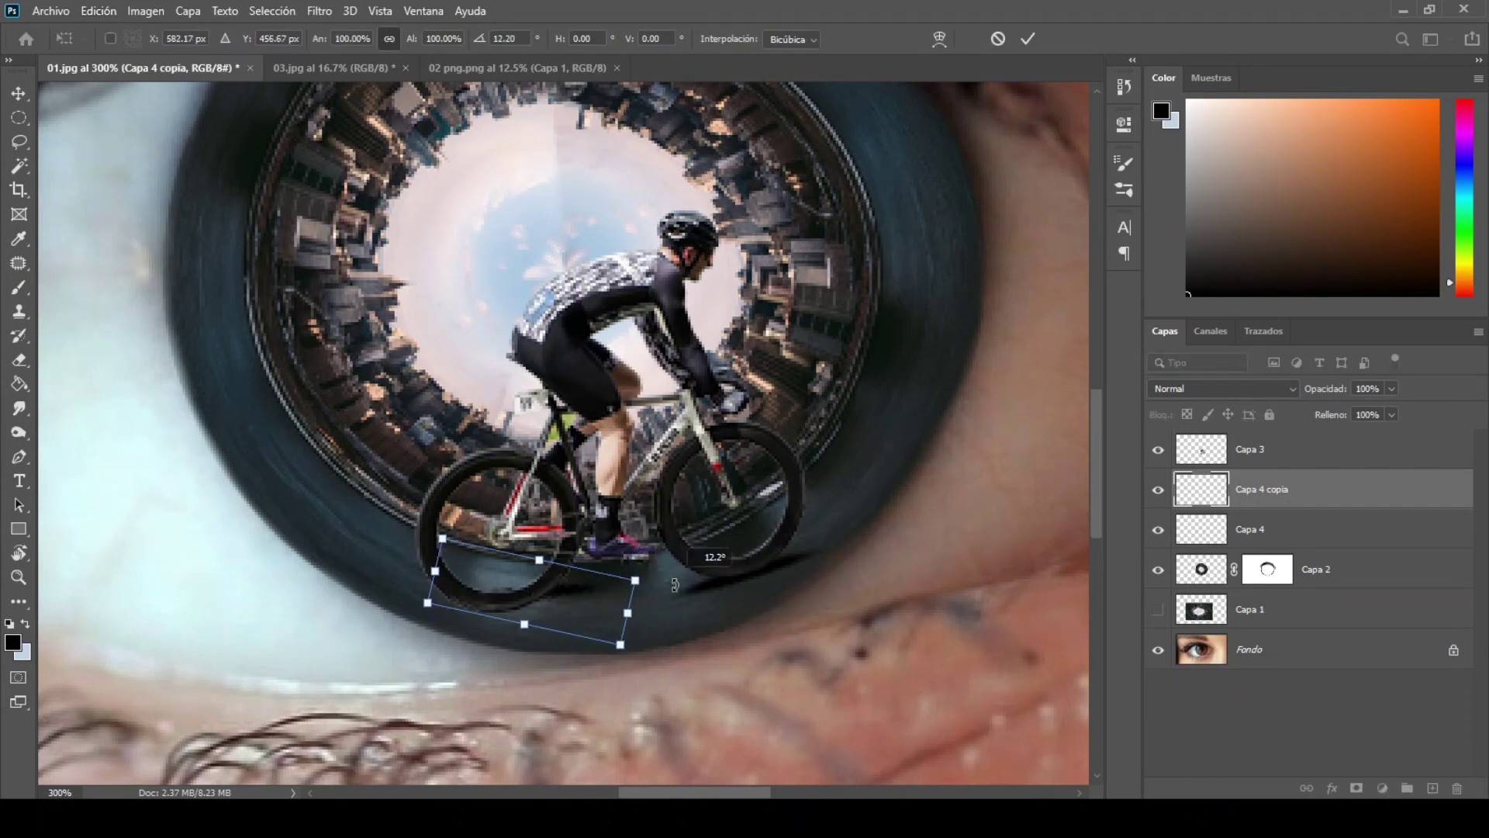
mouse_move(567, 610)
mouse_down()
mouse_move(505, 627)
mouse_move(574, 628)
mouse_up()
key(Left)
key(Left)
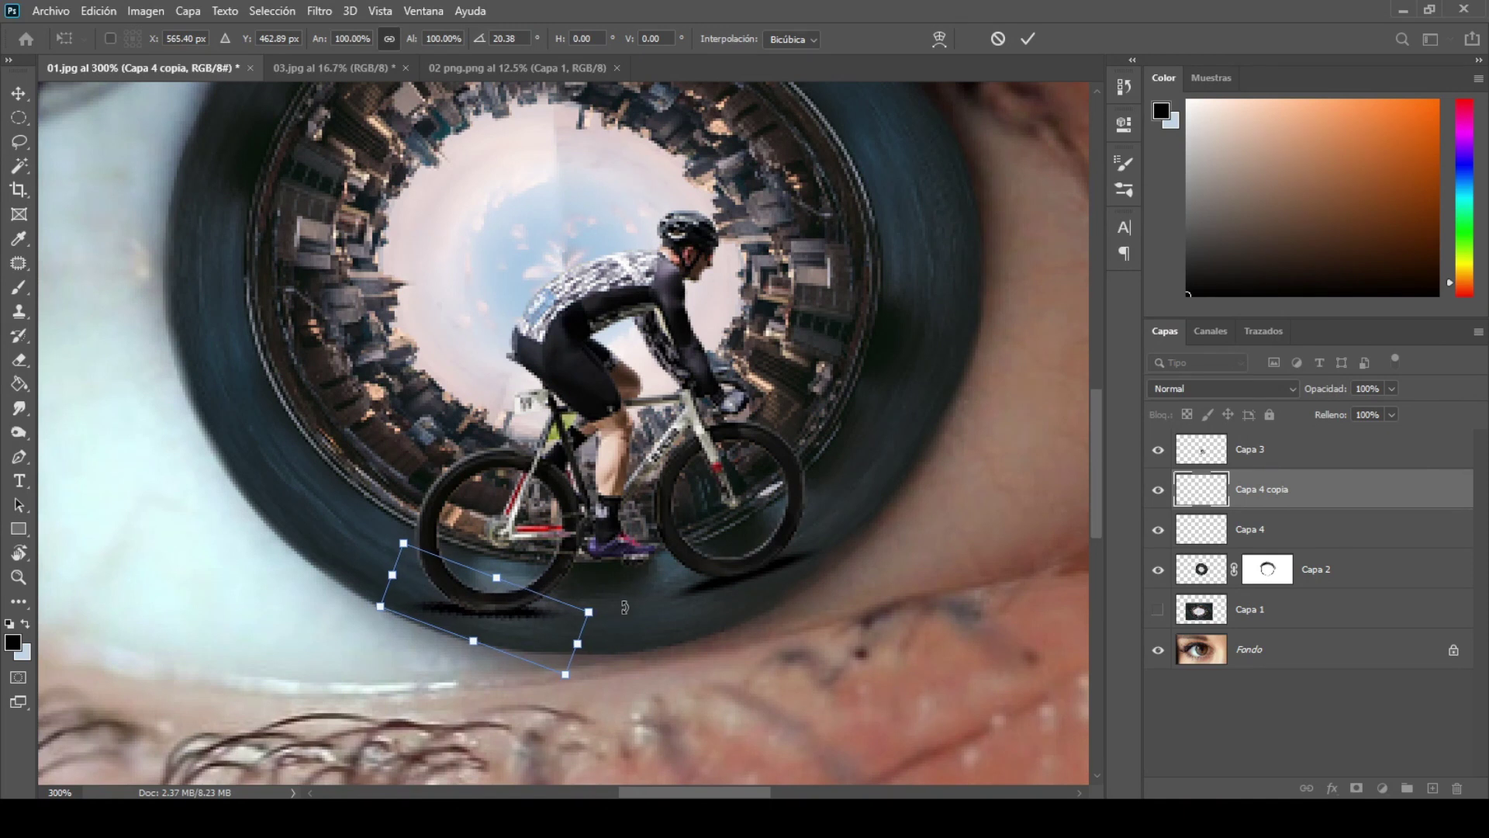
mouse_move(627, 611)
mouse_down()
mouse_move(735, 565)
mouse_move(629, 610)
mouse_up()
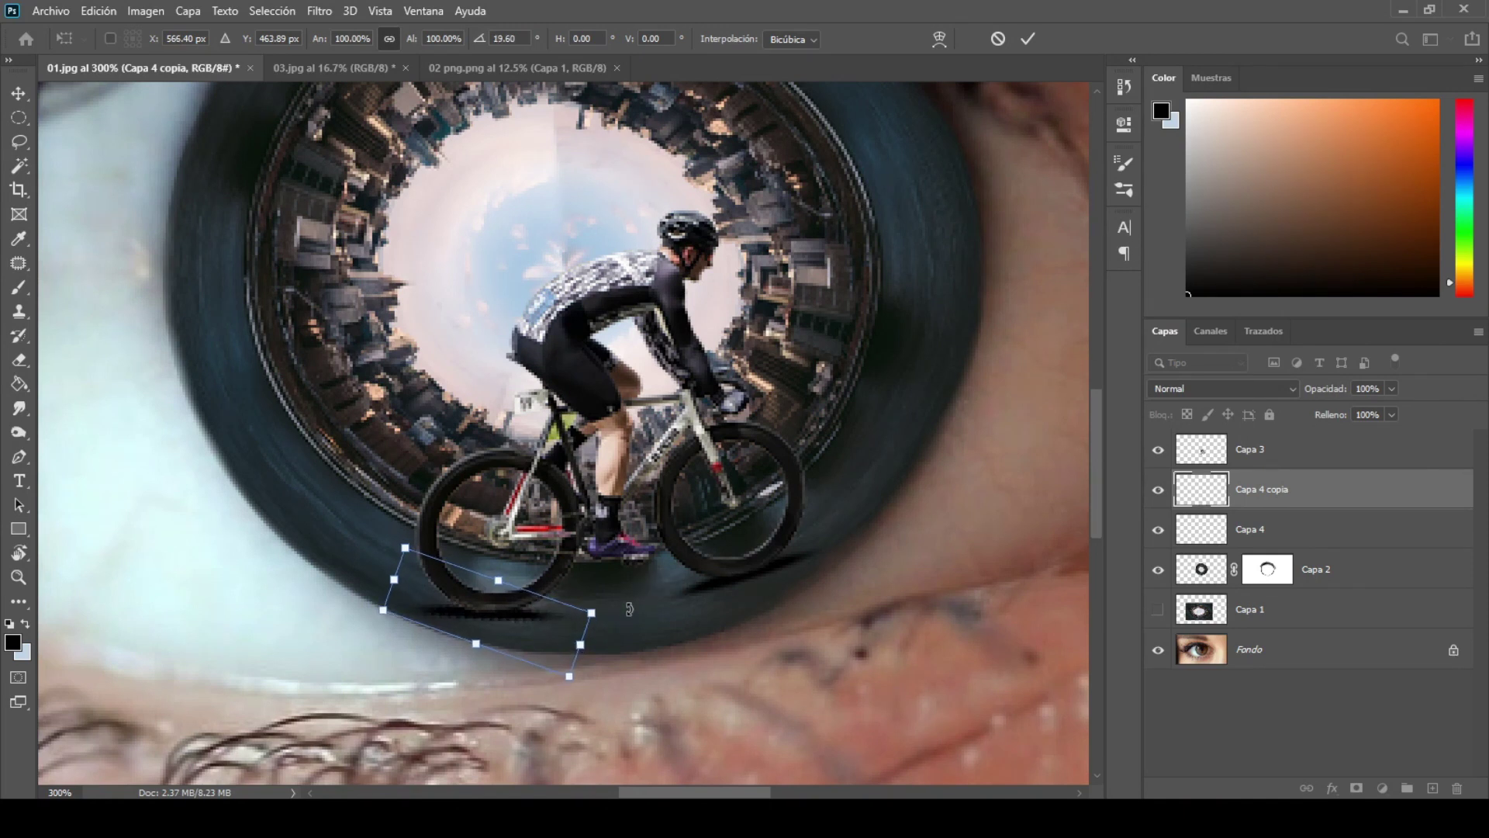
click(1022, 45)
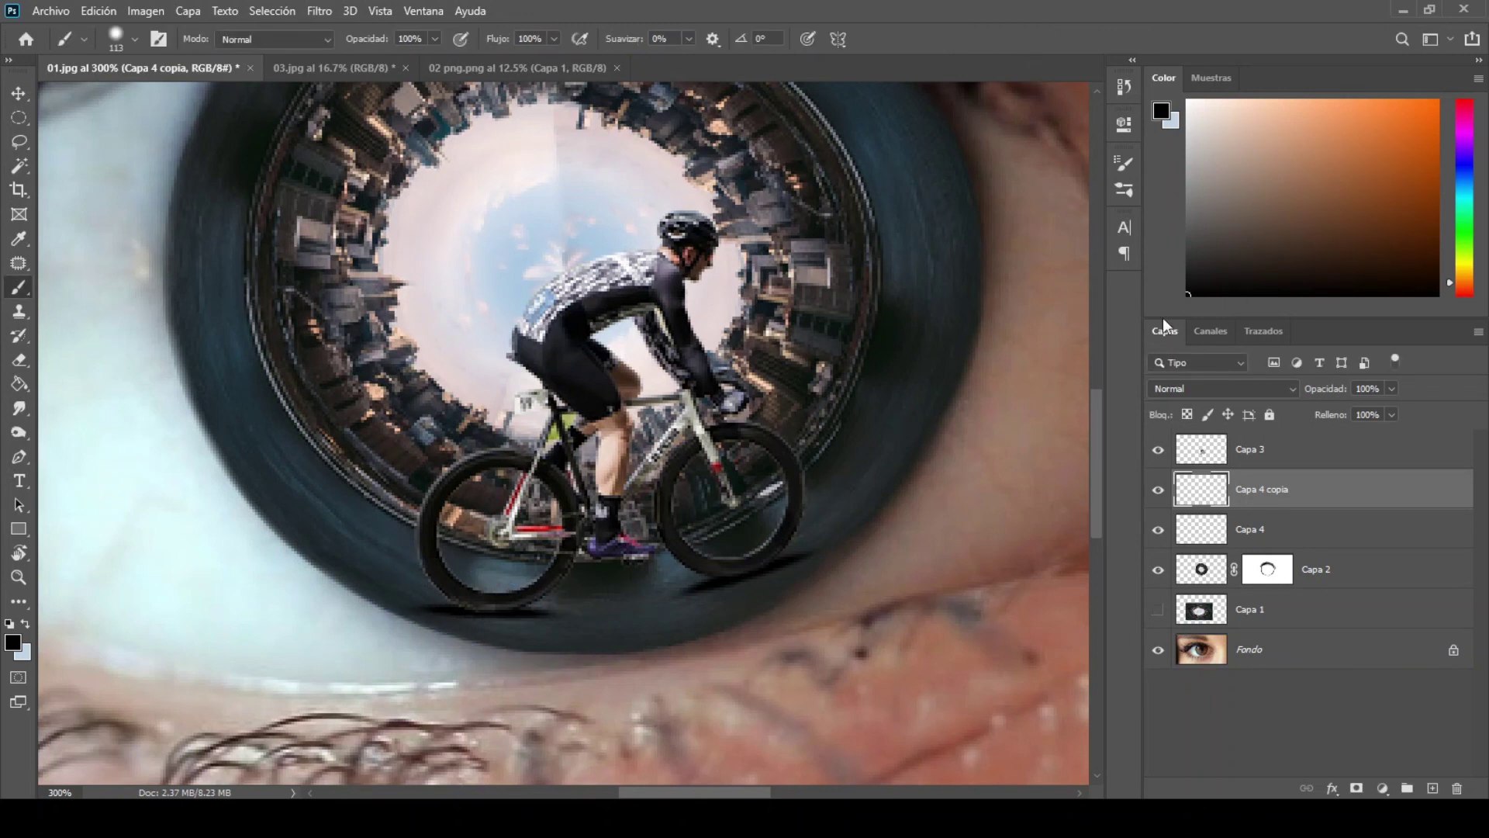
Step: Merge Capa 4 and Capa 4 copia into one shadow layer at 61% opacity
ctrl+click(1334, 531)
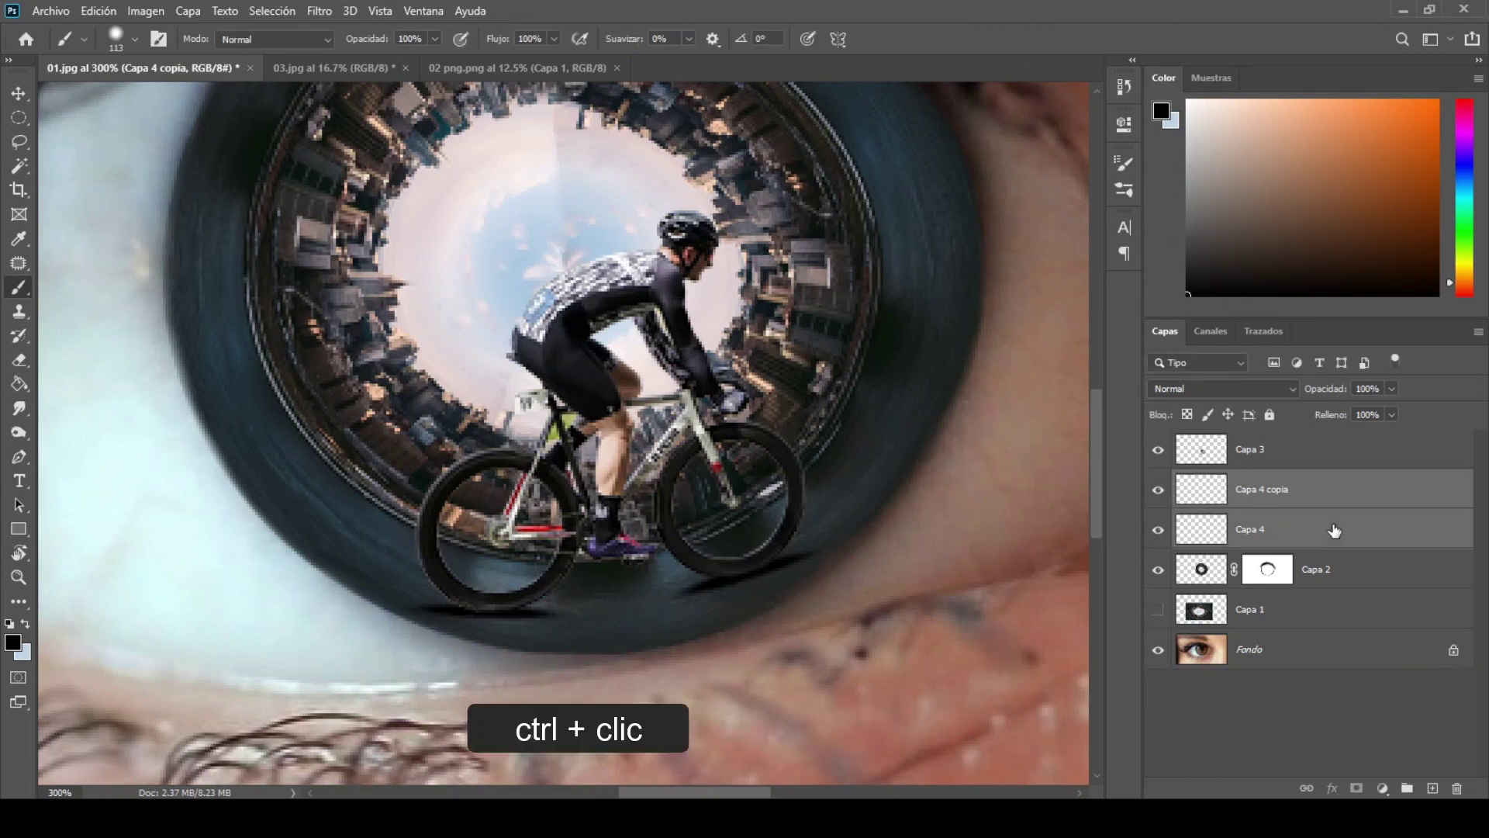
right_click(1335, 530)
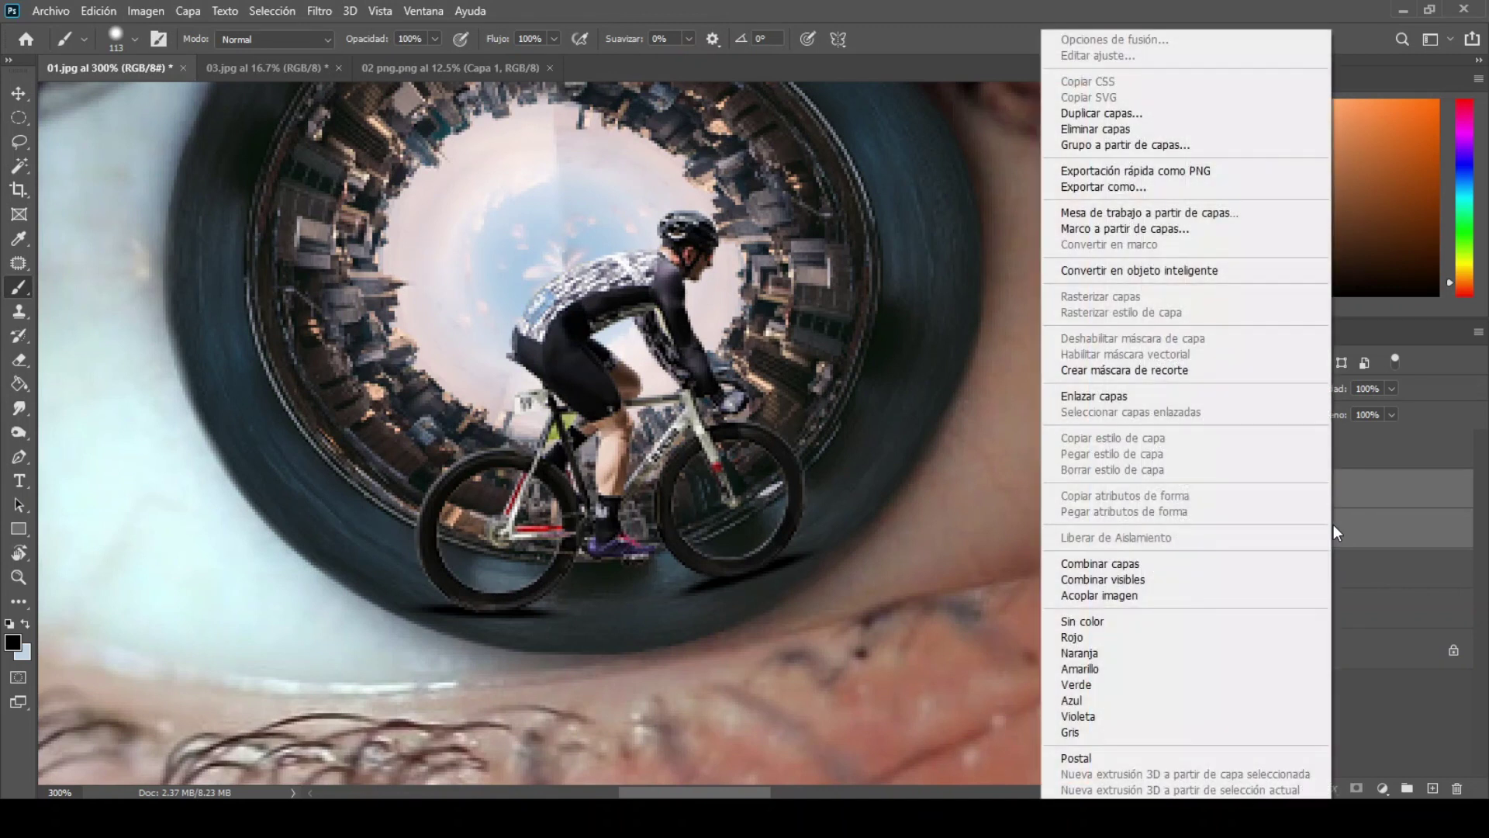
click(1210, 571)
drag(1315, 389, 1323, 393)
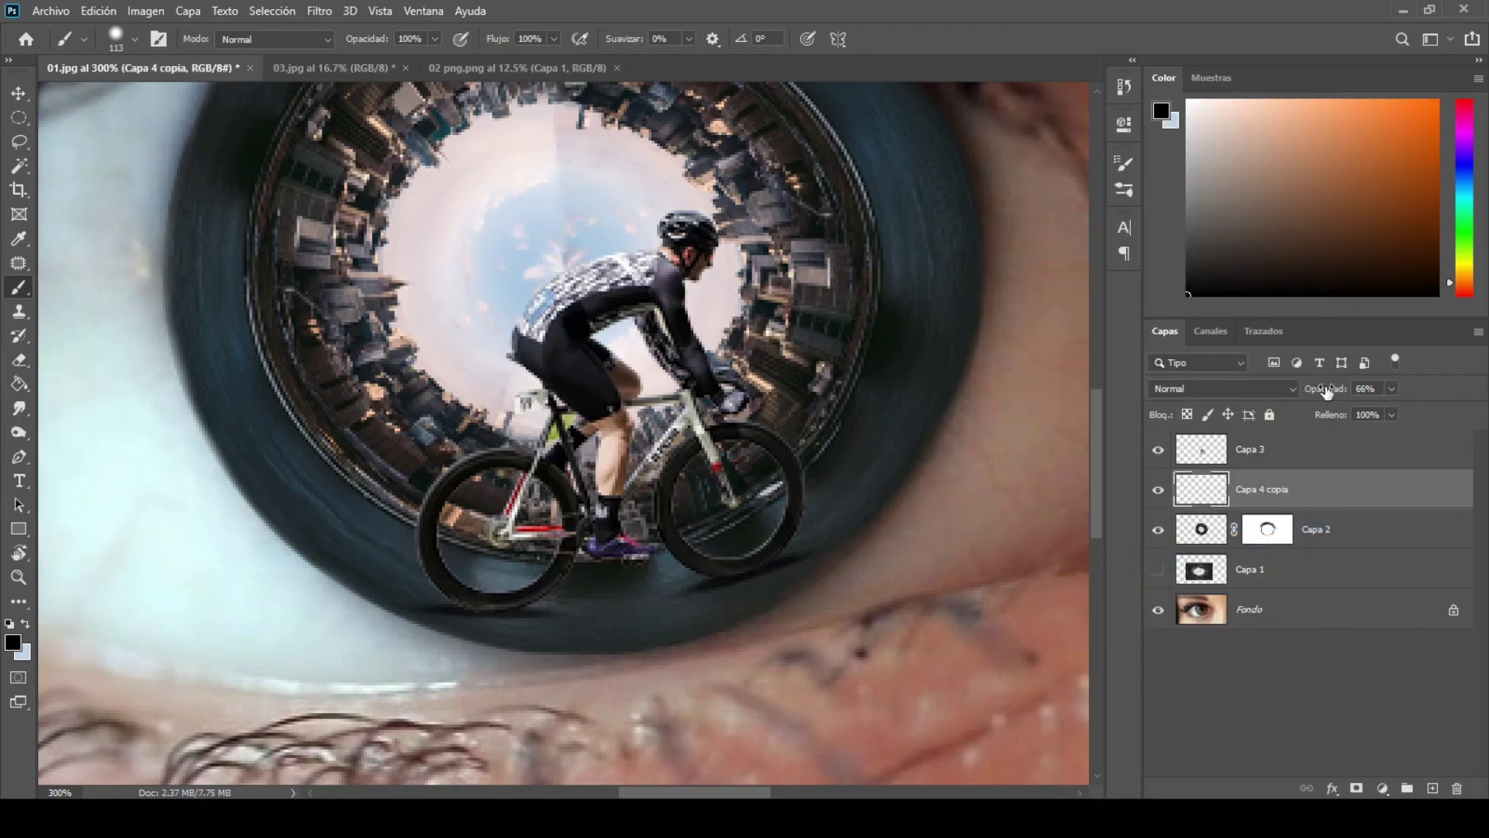
drag(1324, 393, 1326, 395)
key(ctrl+0)
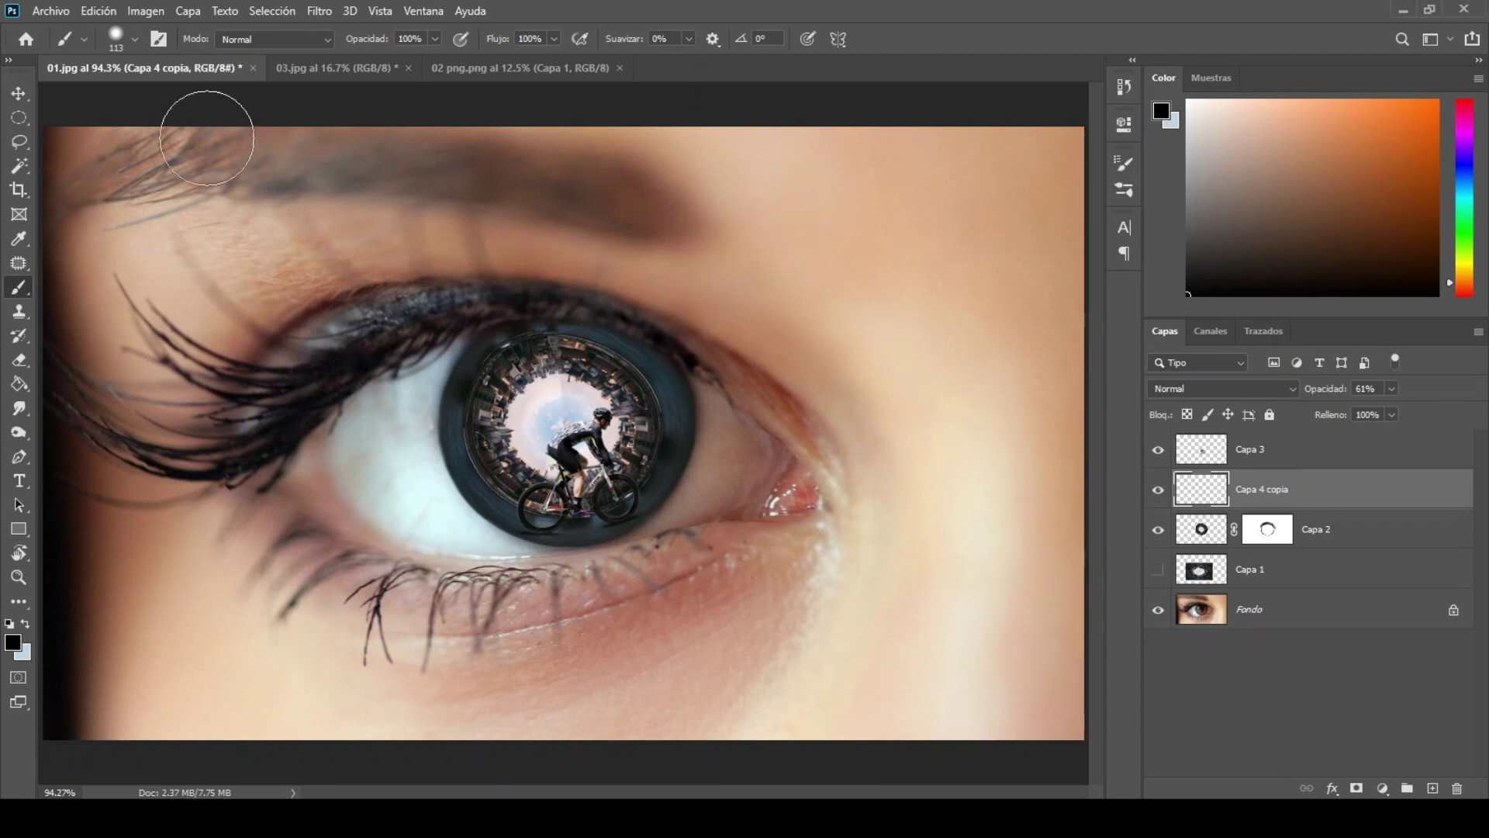
Step: Open 04.png and drag its clouds into 01.jpg as new layer Capa 4
click(52, 11)
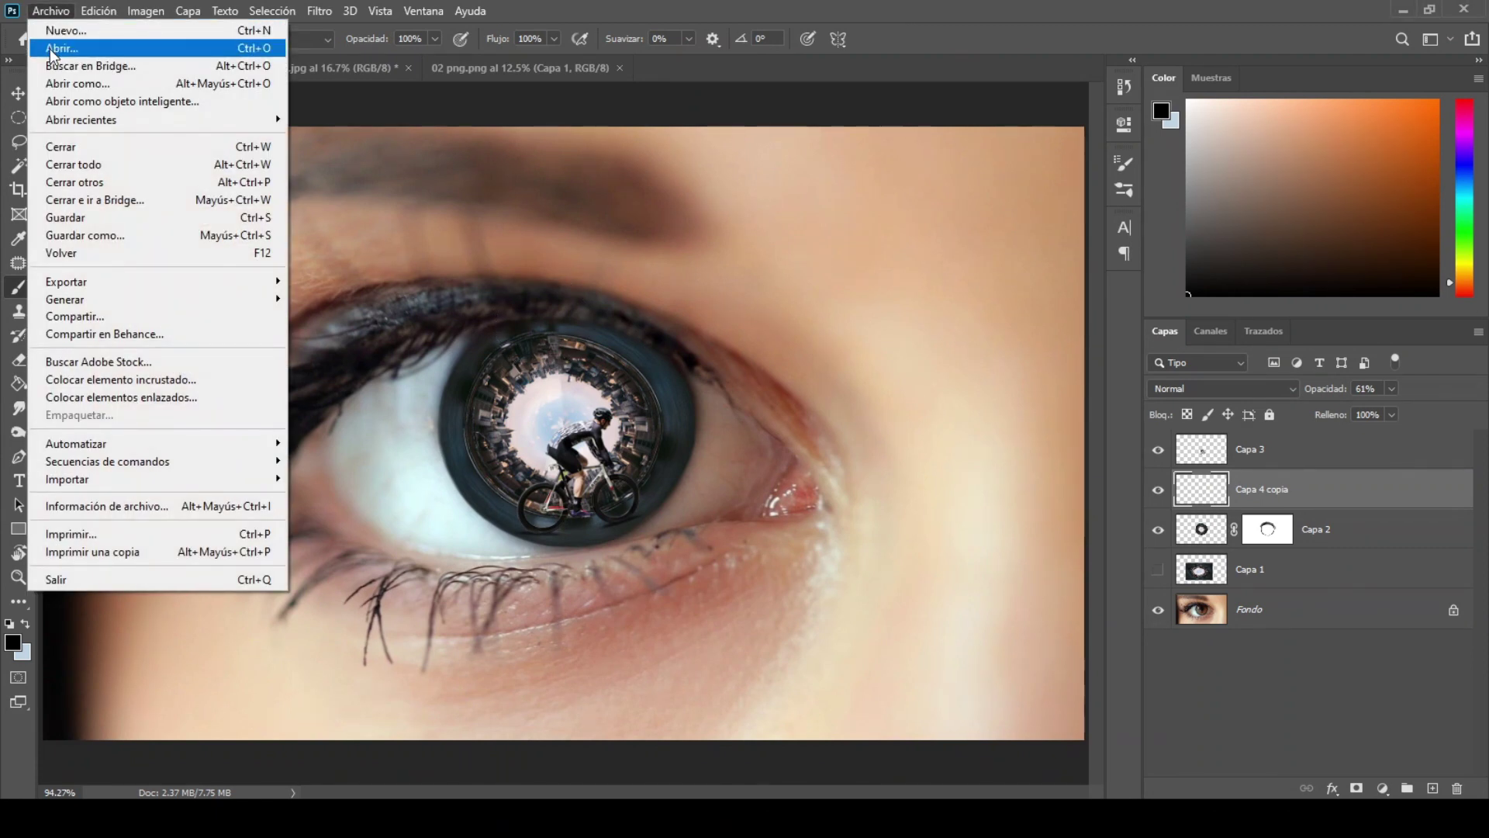
click(49, 49)
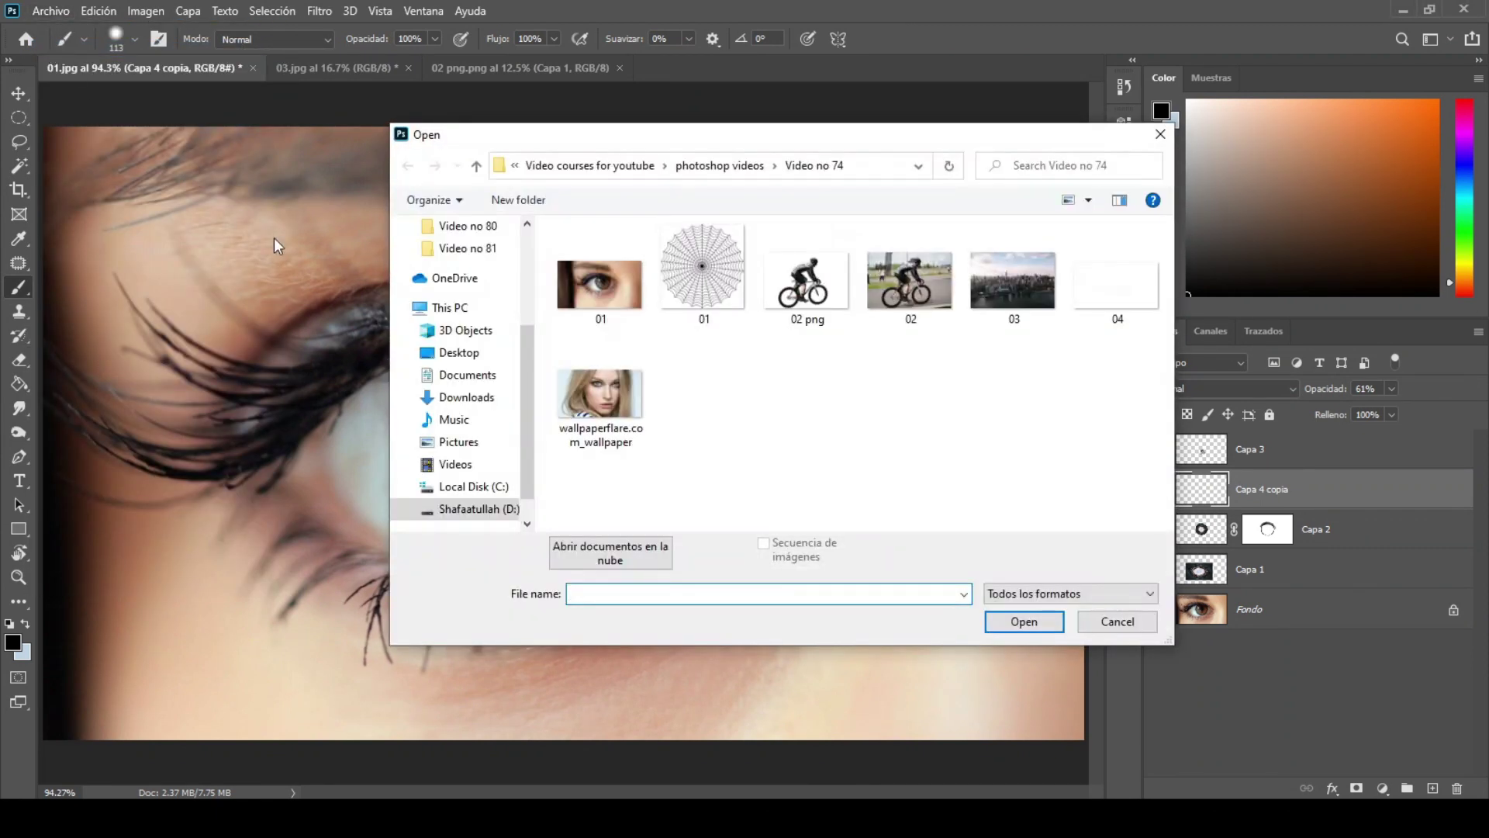
double_click(1138, 282)
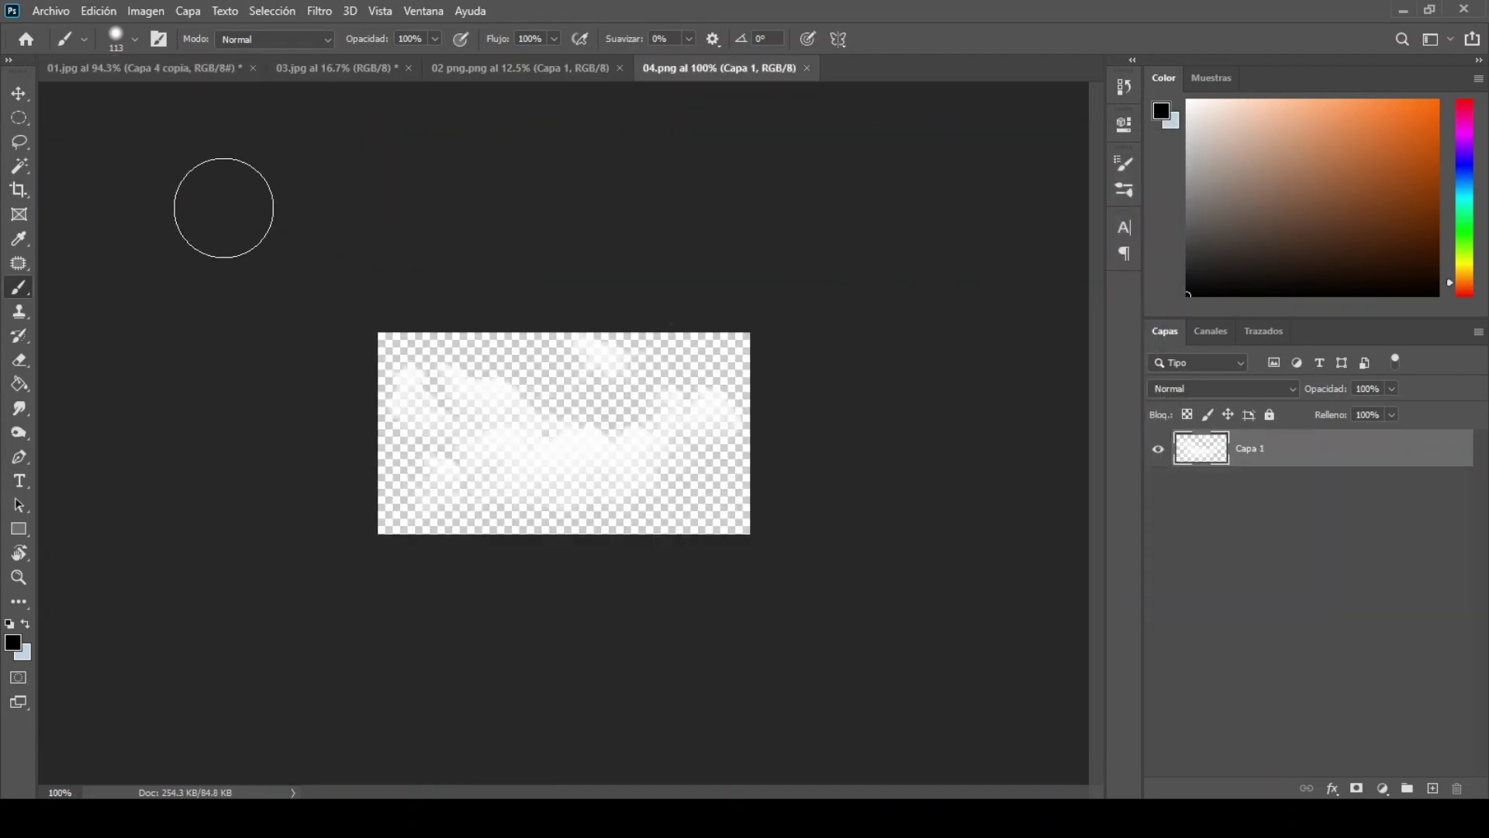
click(18, 93)
drag(591, 403, 326, 233)
mouse_move(583, 475)
mouse_down()
mouse_move(165, 66)
mouse_move(516, 364)
mouse_up()
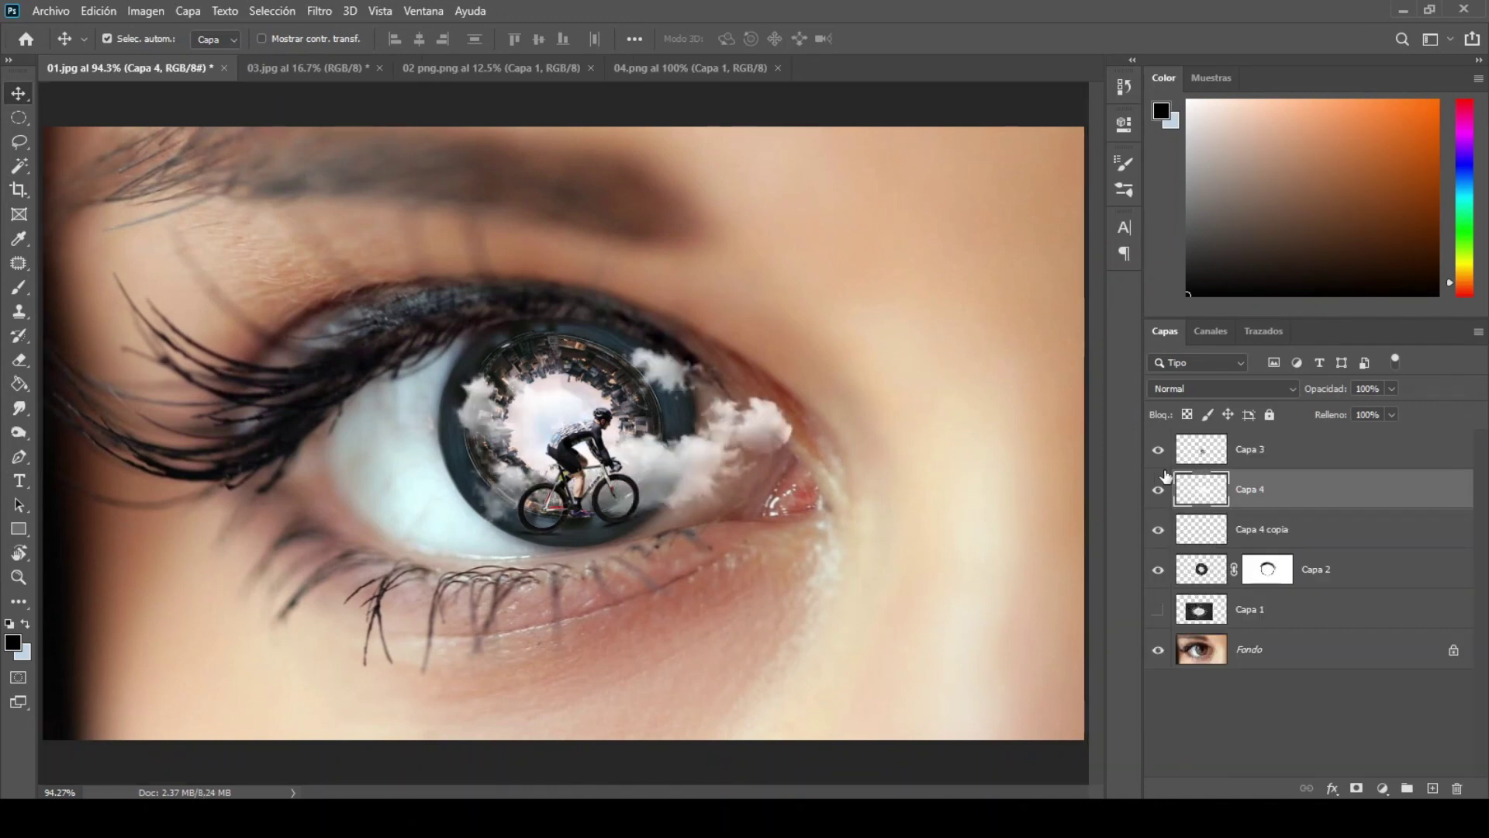
Step: Move the clouds layer to the top, scale it to 57.77% along the iris's upper-right edge, and duplicate it
drag(1329, 499, 1330, 450)
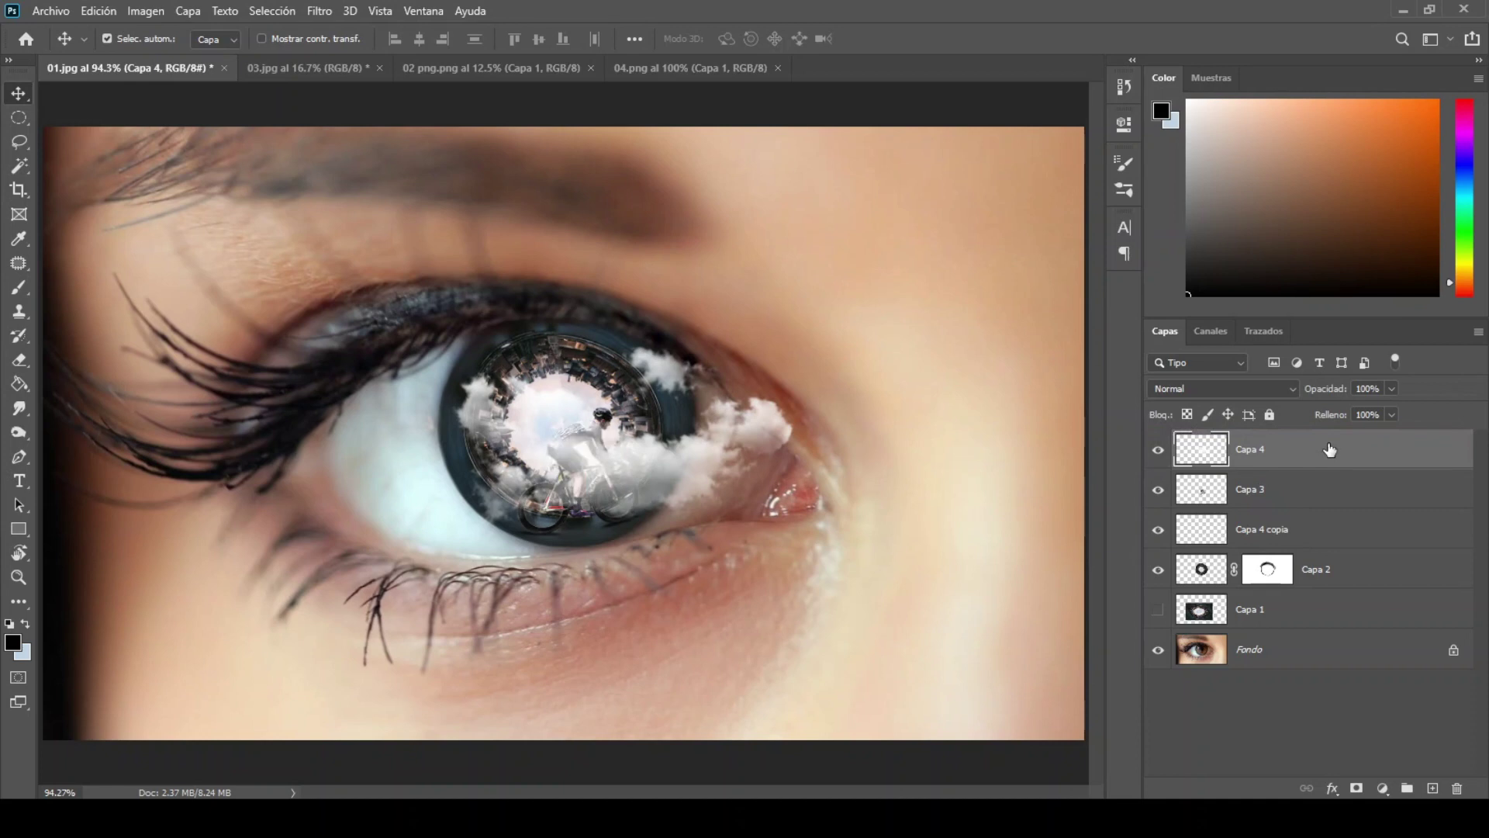
drag(719, 432, 824, 349)
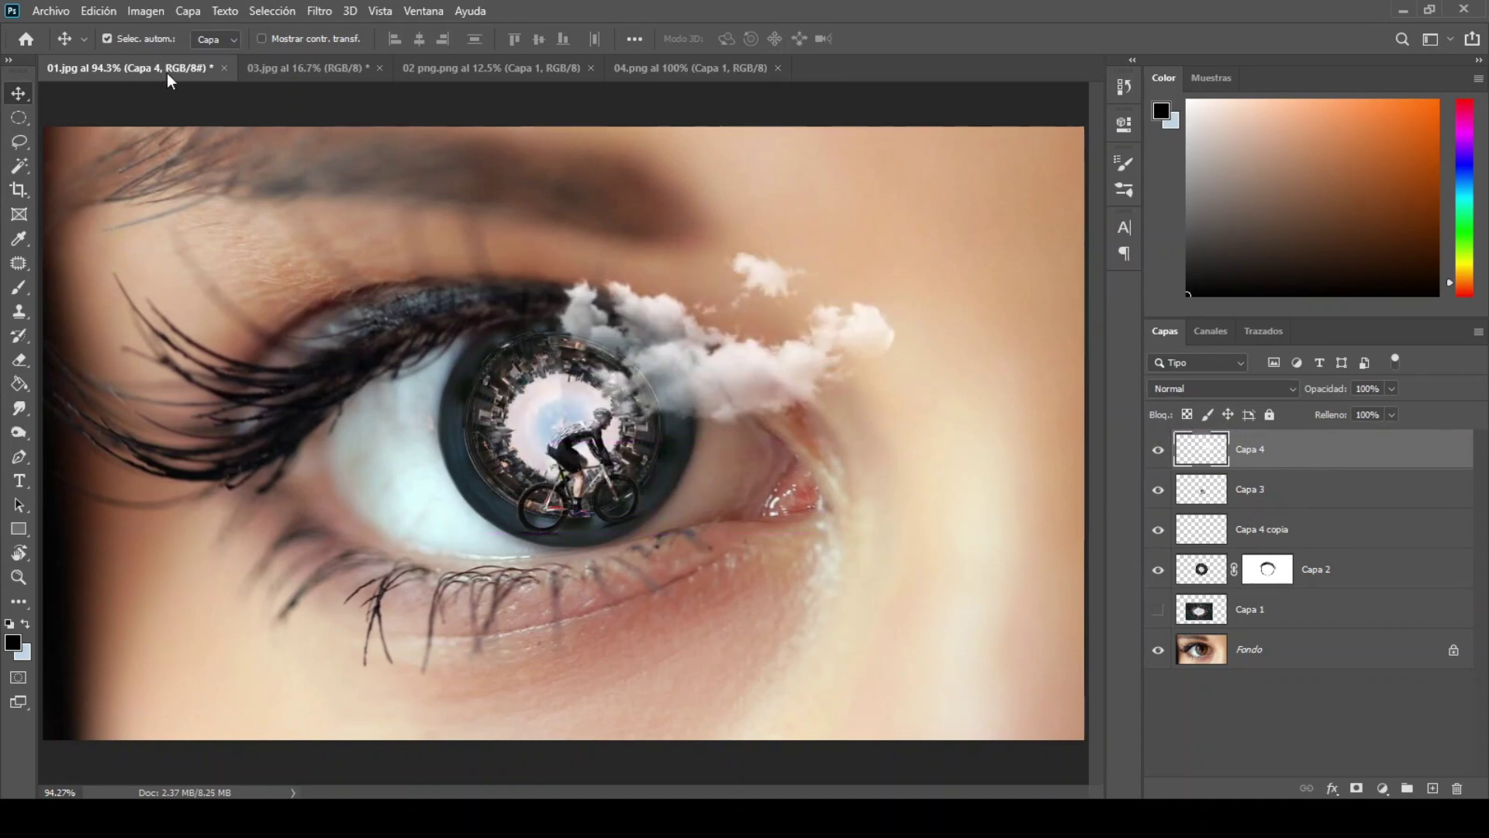
click(98, 11)
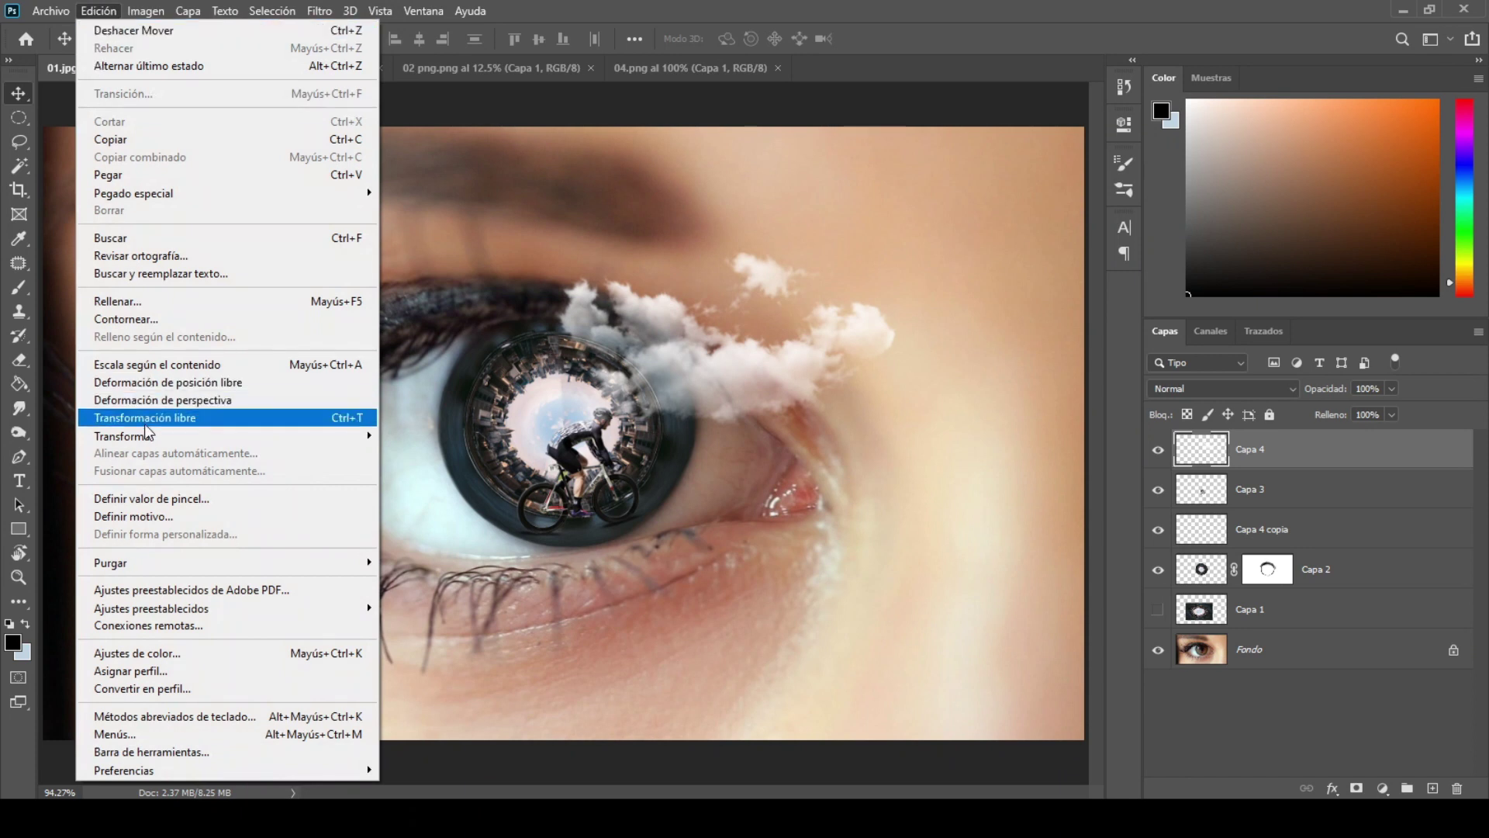
click(144, 417)
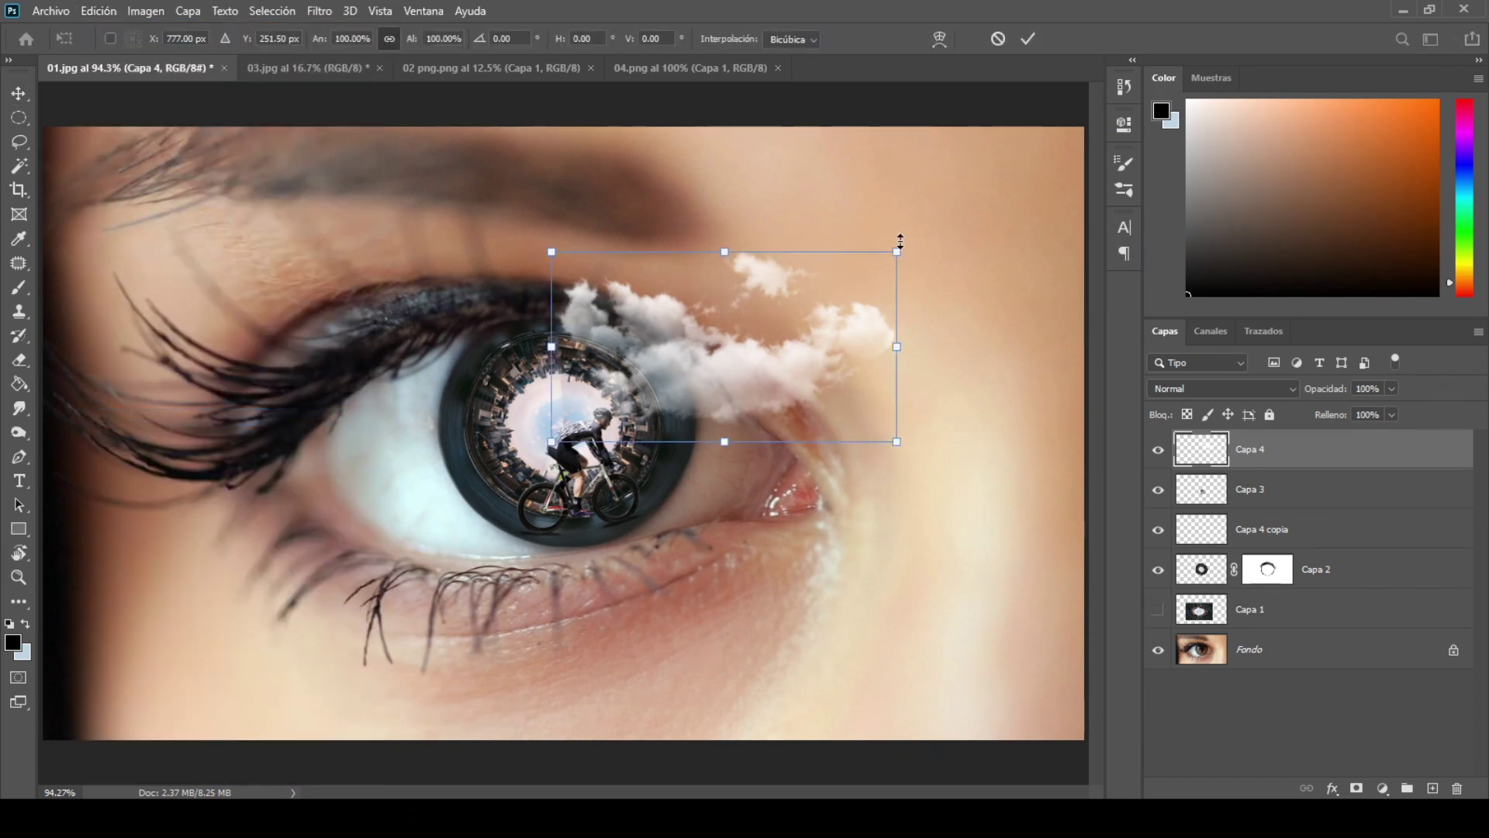
drag(899, 251, 839, 284)
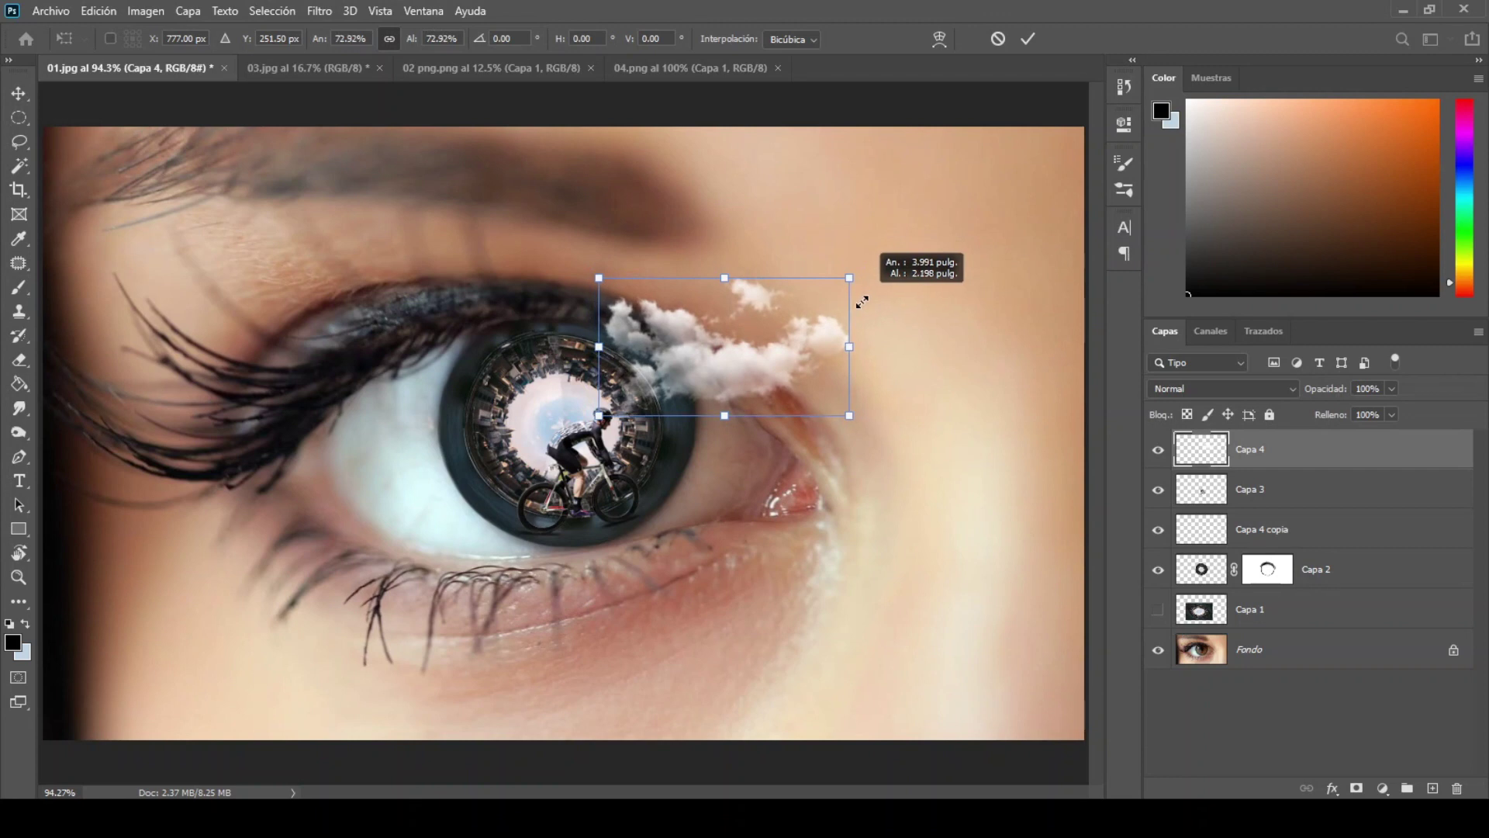
mouse_move(804, 333)
mouse_down()
mouse_move(762, 318)
mouse_move(792, 264)
mouse_move(747, 278)
mouse_move(772, 232)
mouse_move(762, 273)
mouse_up()
drag(671, 329, 698, 373)
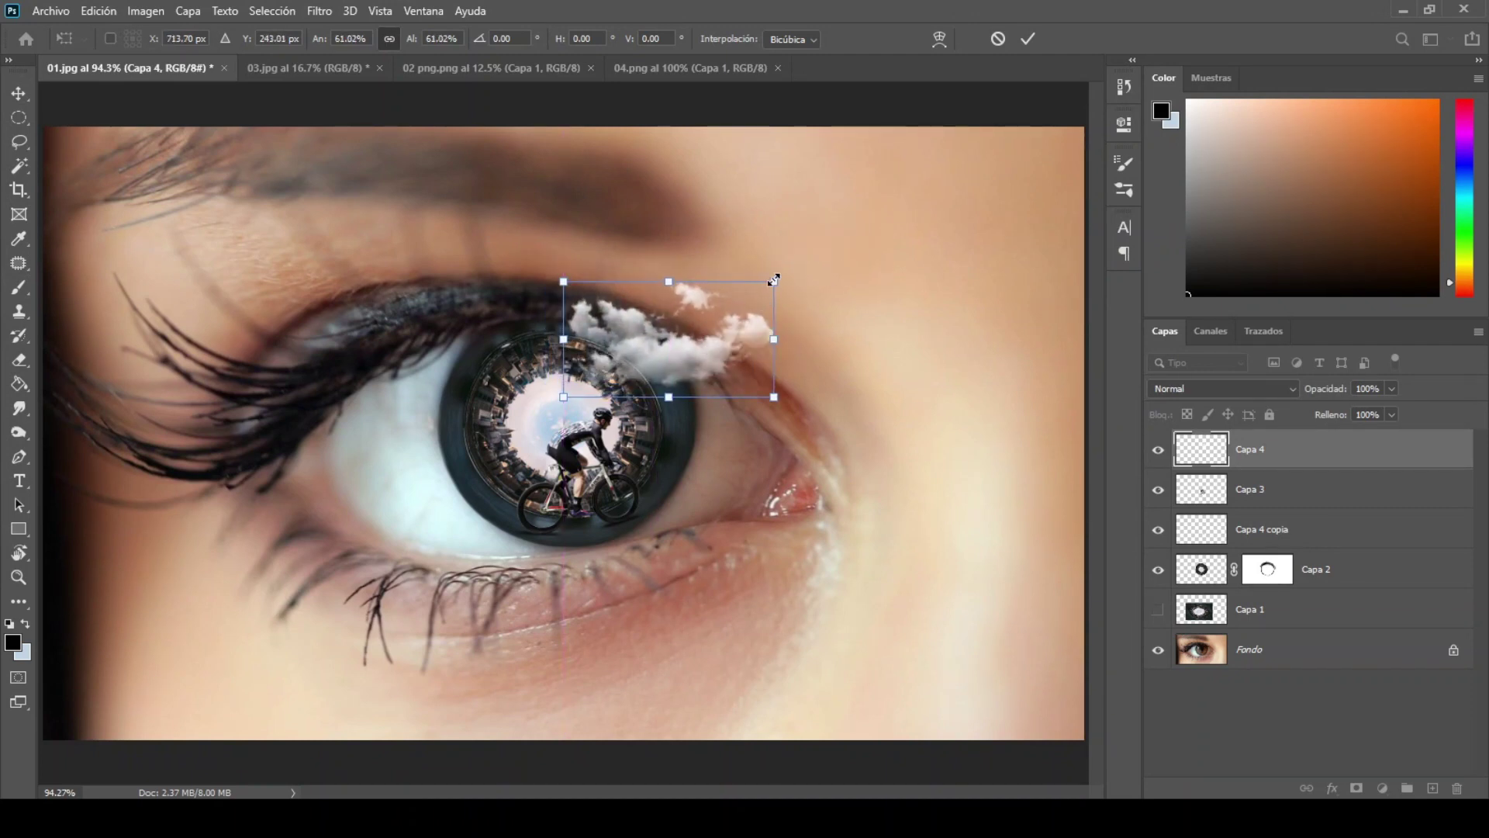
drag(771, 282, 768, 287)
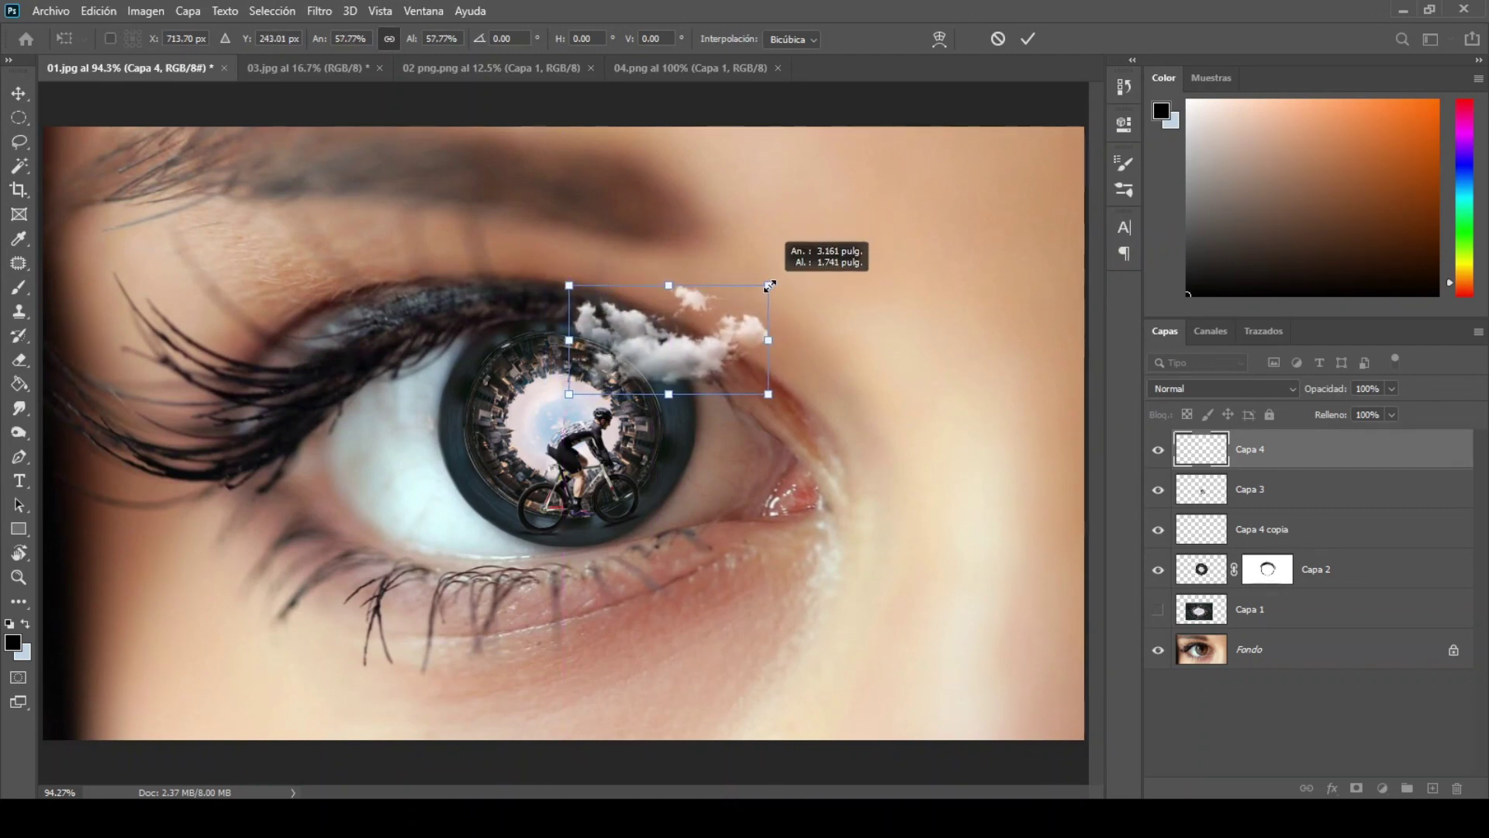
click(1024, 37)
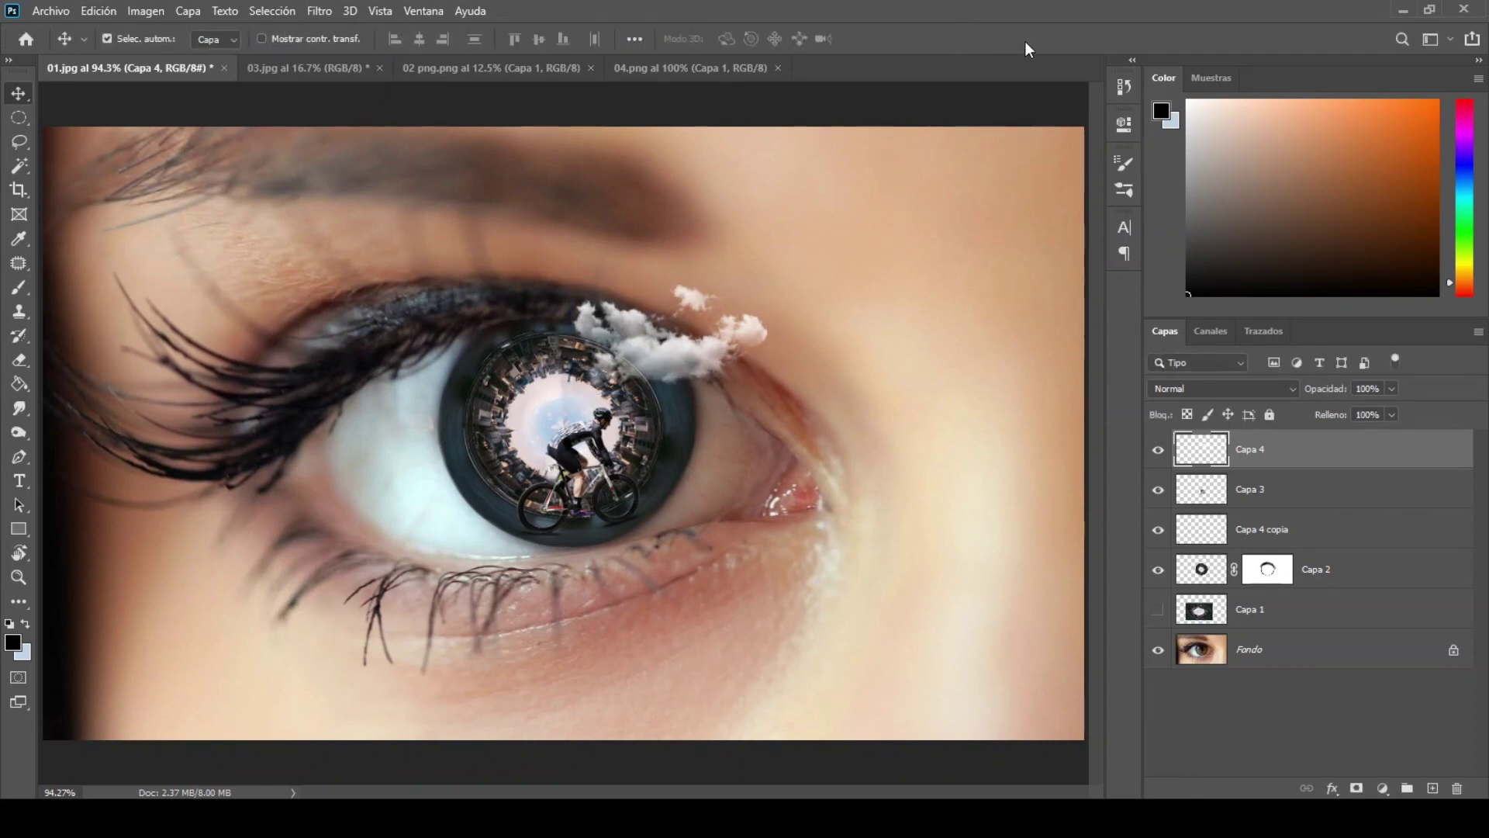
right_click(1382, 453)
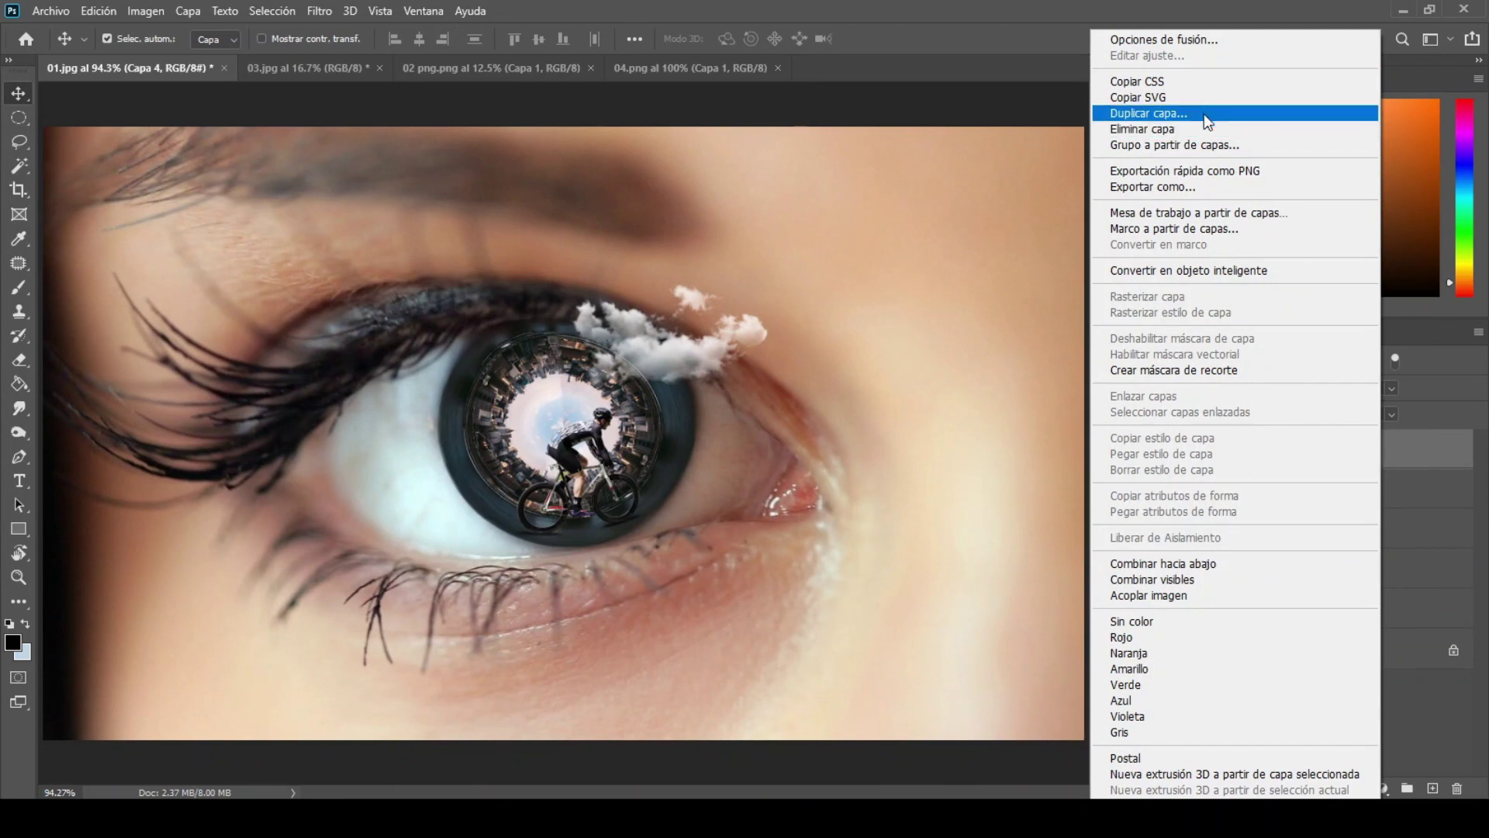
click(1204, 111)
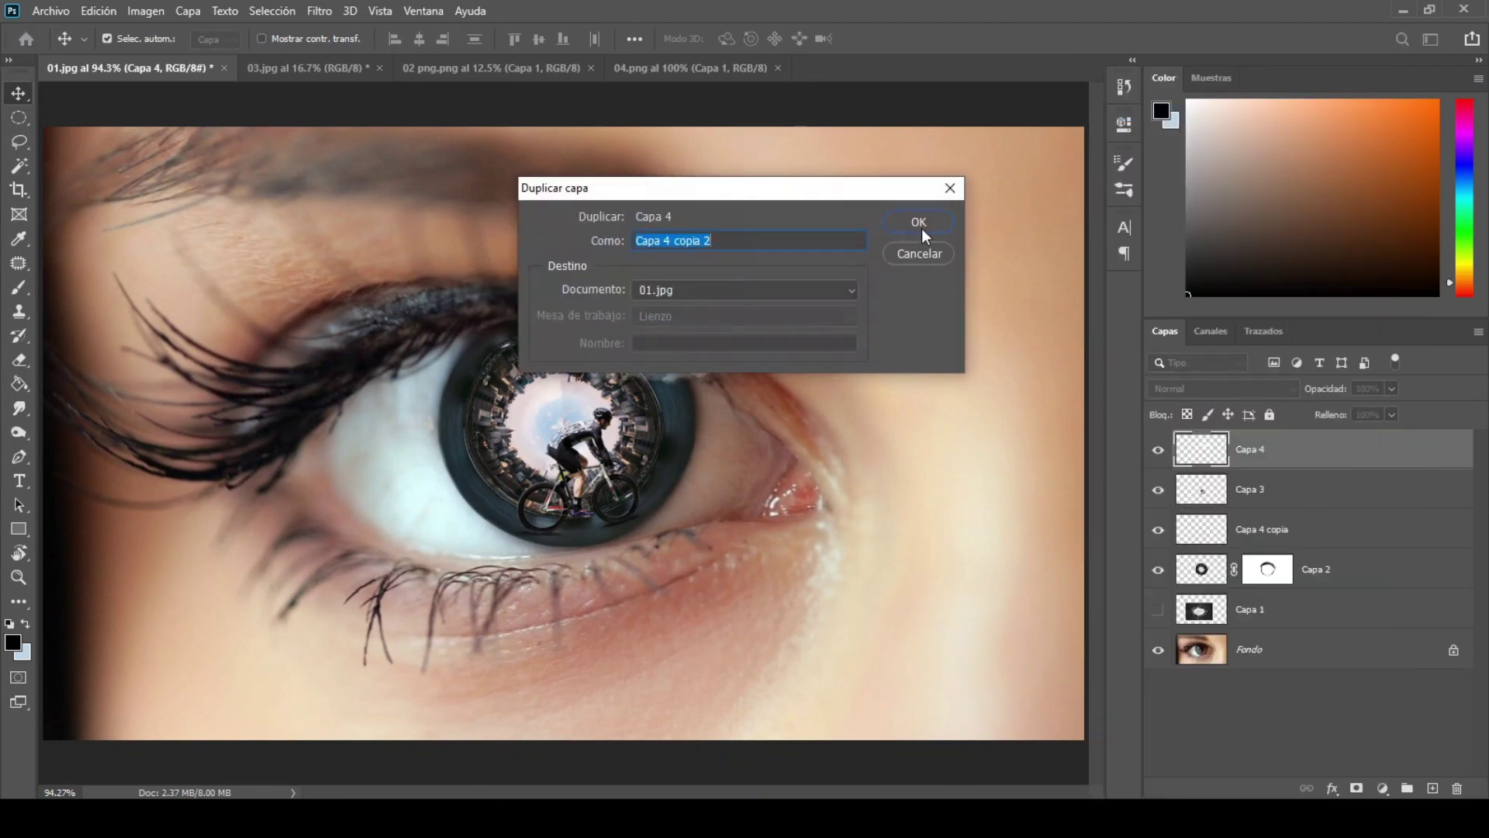
Step: Create Capa 4 copia 2 and scale it to about 43% above the iris's upper-left edge
click(921, 228)
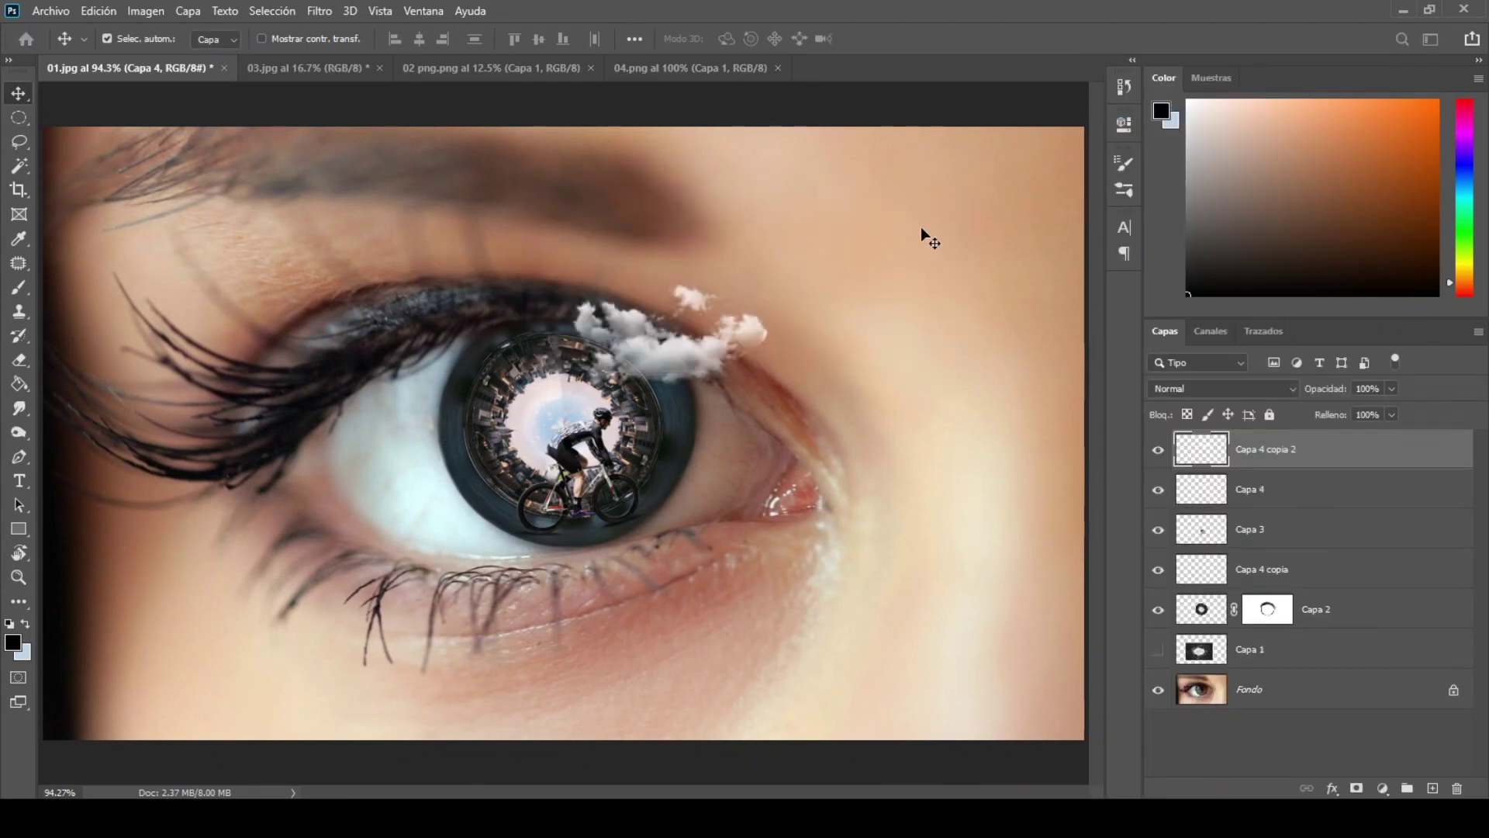
click(100, 12)
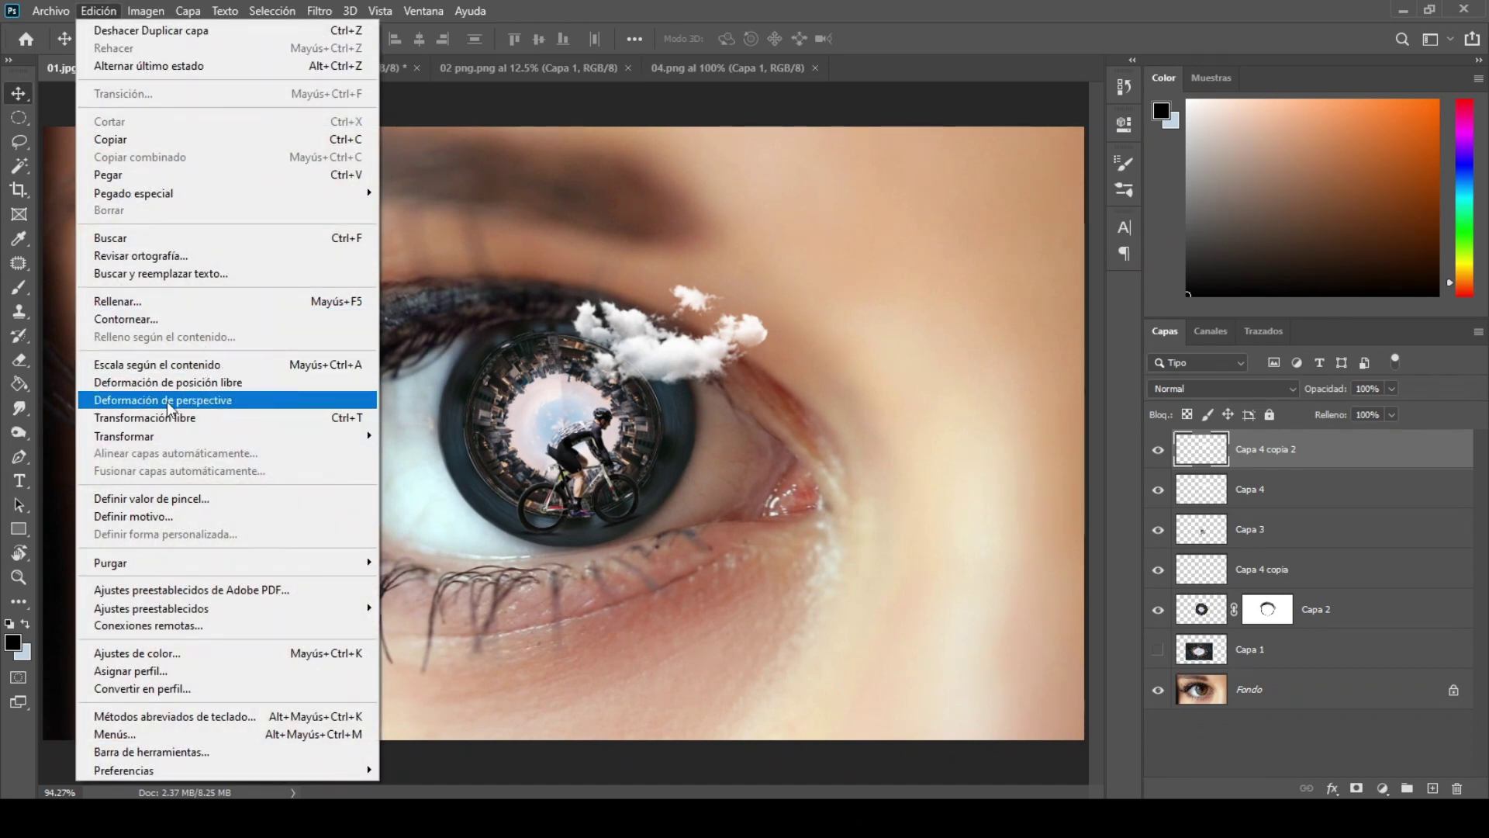
click(171, 415)
drag(640, 367, 492, 305)
drag(629, 228, 545, 304)
drag(609, 267, 601, 252)
drag(532, 311, 529, 302)
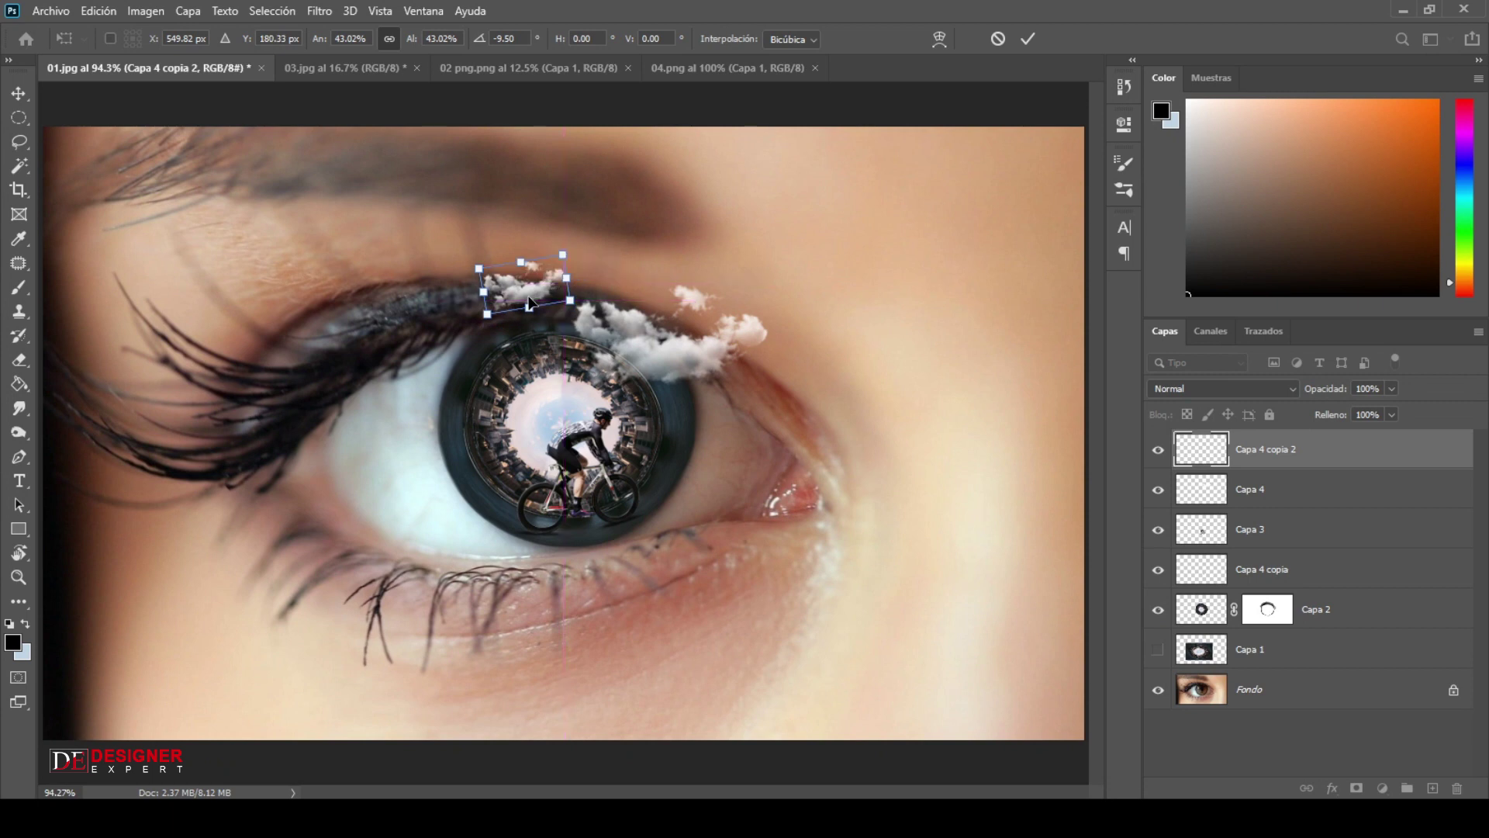
Step: Flip the cloud copy horizontally, level its rotation, and apply the transform
right_click(529, 301)
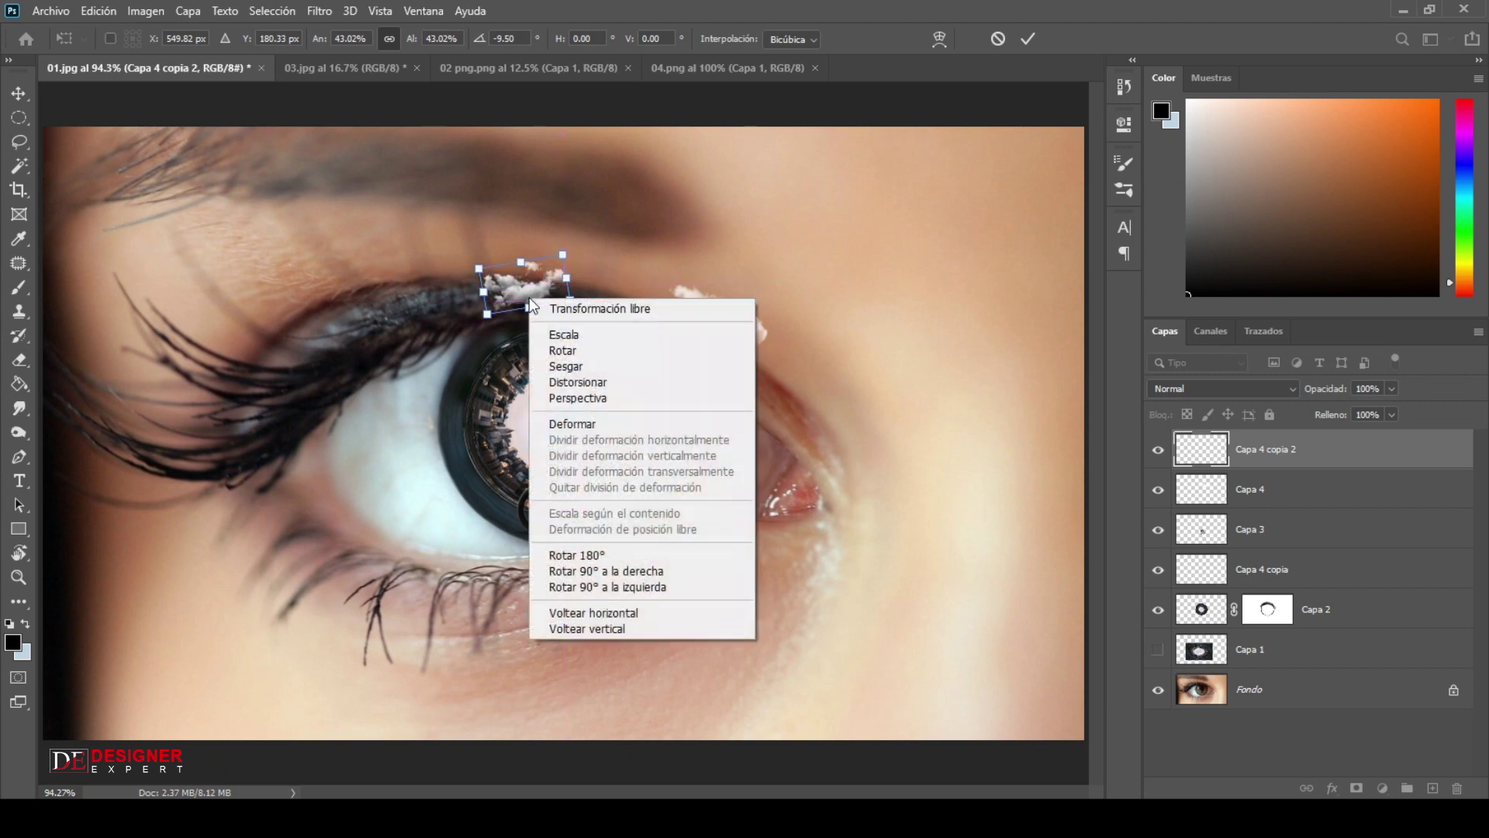
click(574, 612)
drag(541, 299, 543, 294)
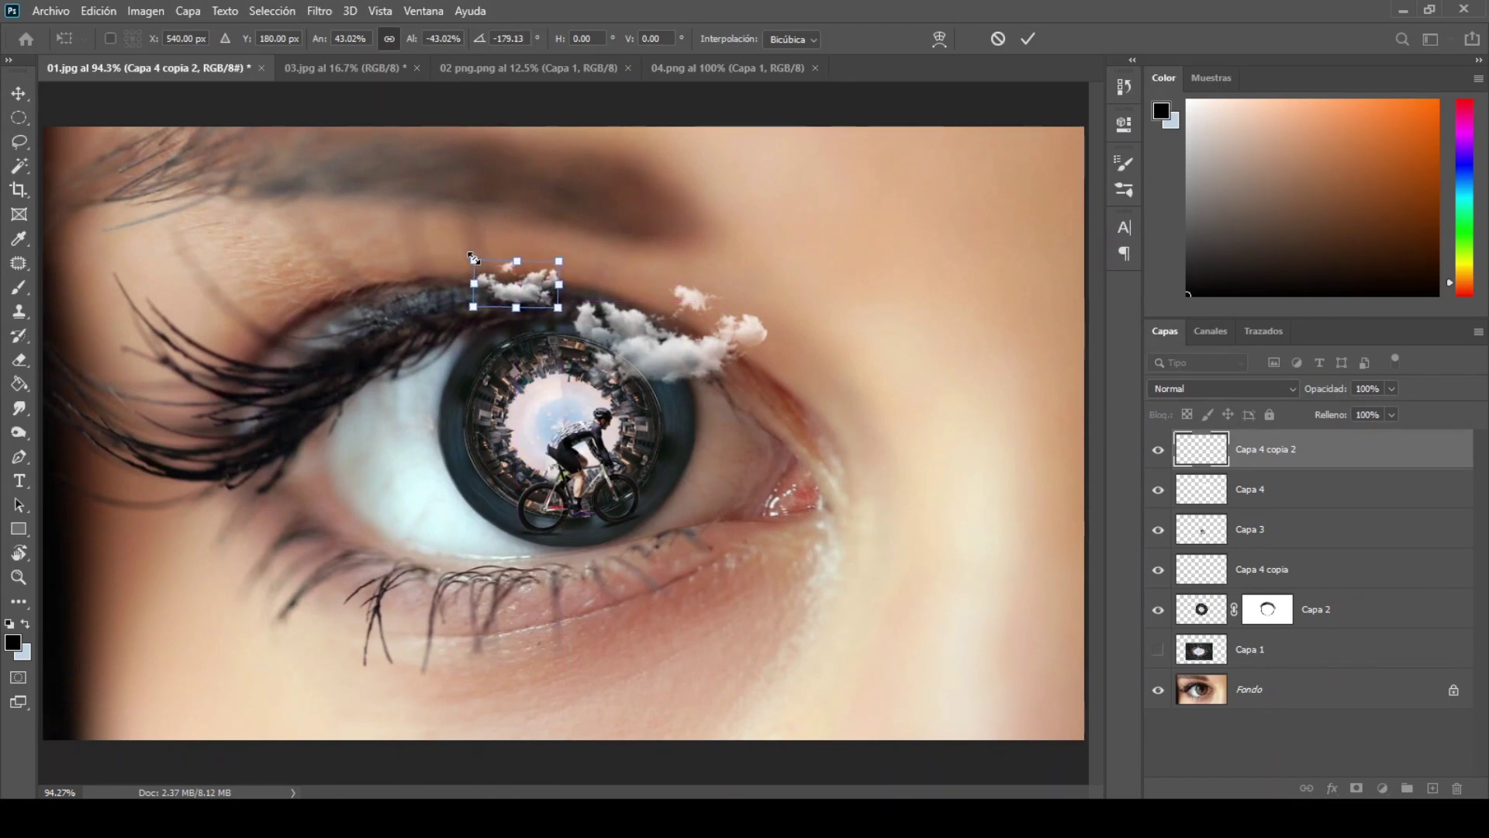
drag(632, 225, 631, 224)
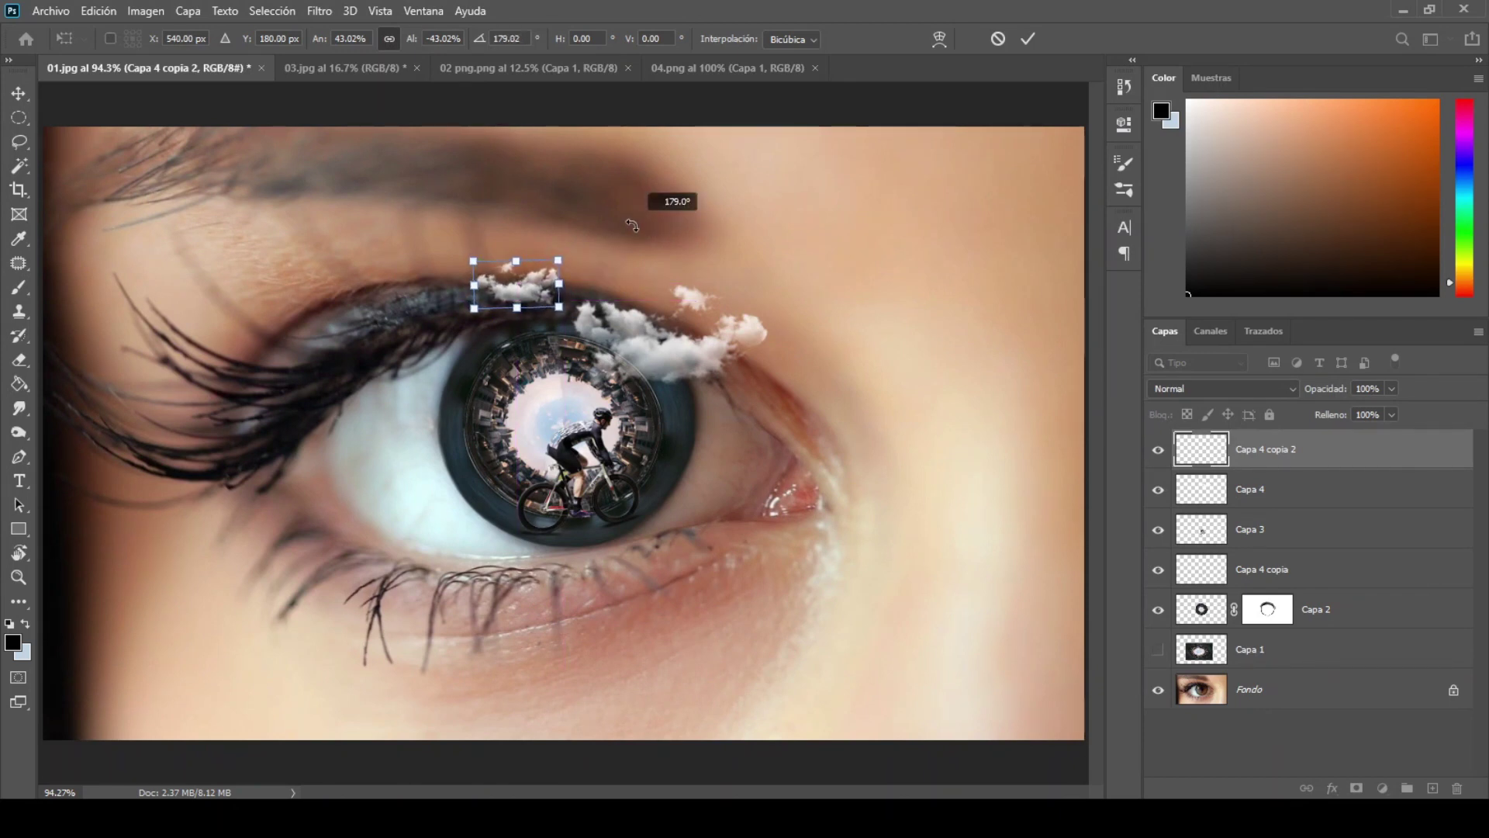
click(1027, 38)
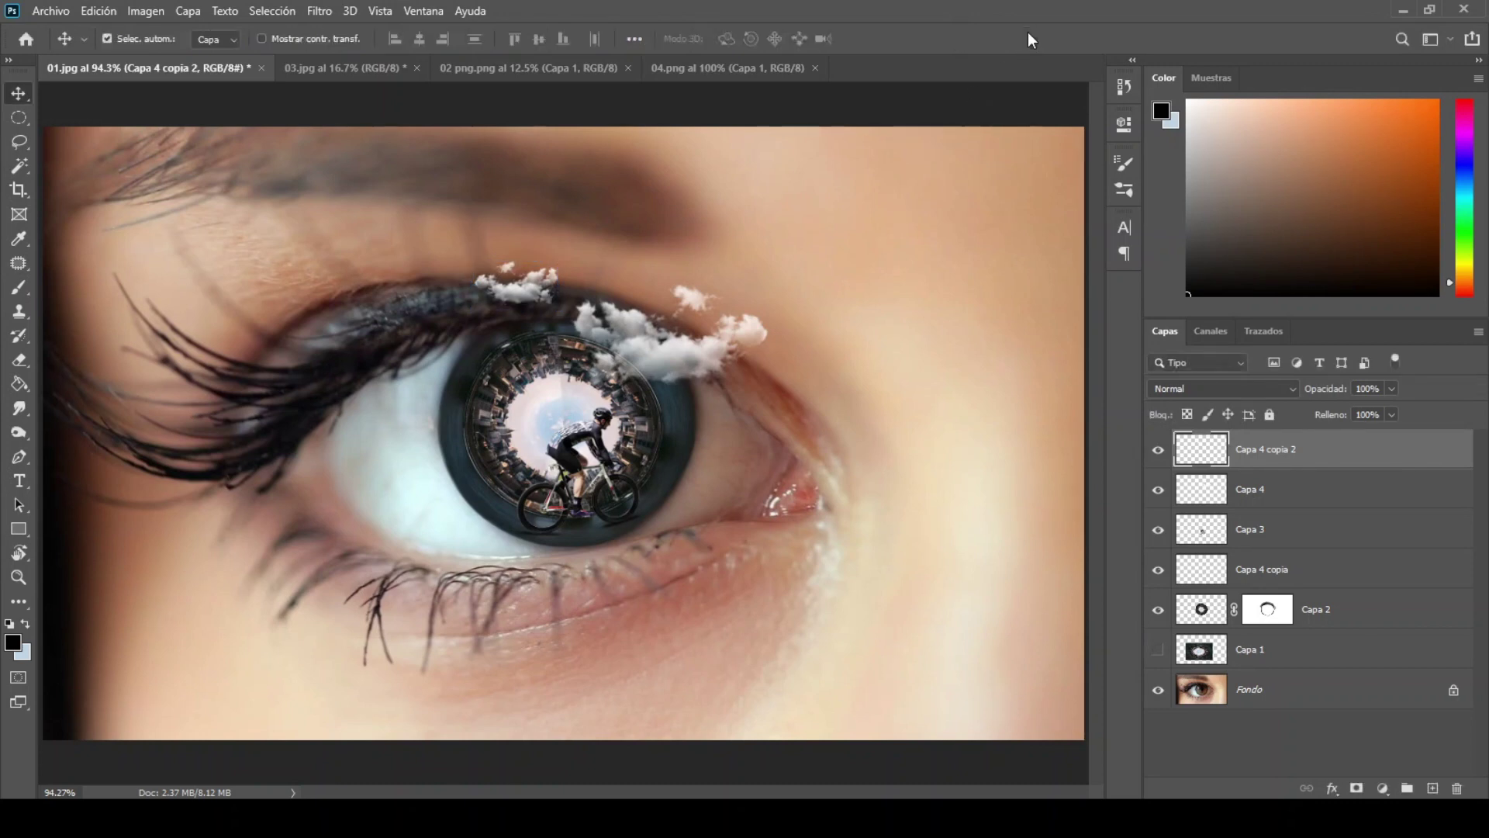
Step: On Capa 2, zoom to 200% and lasso a small sliver in the iris centre
click(1391, 616)
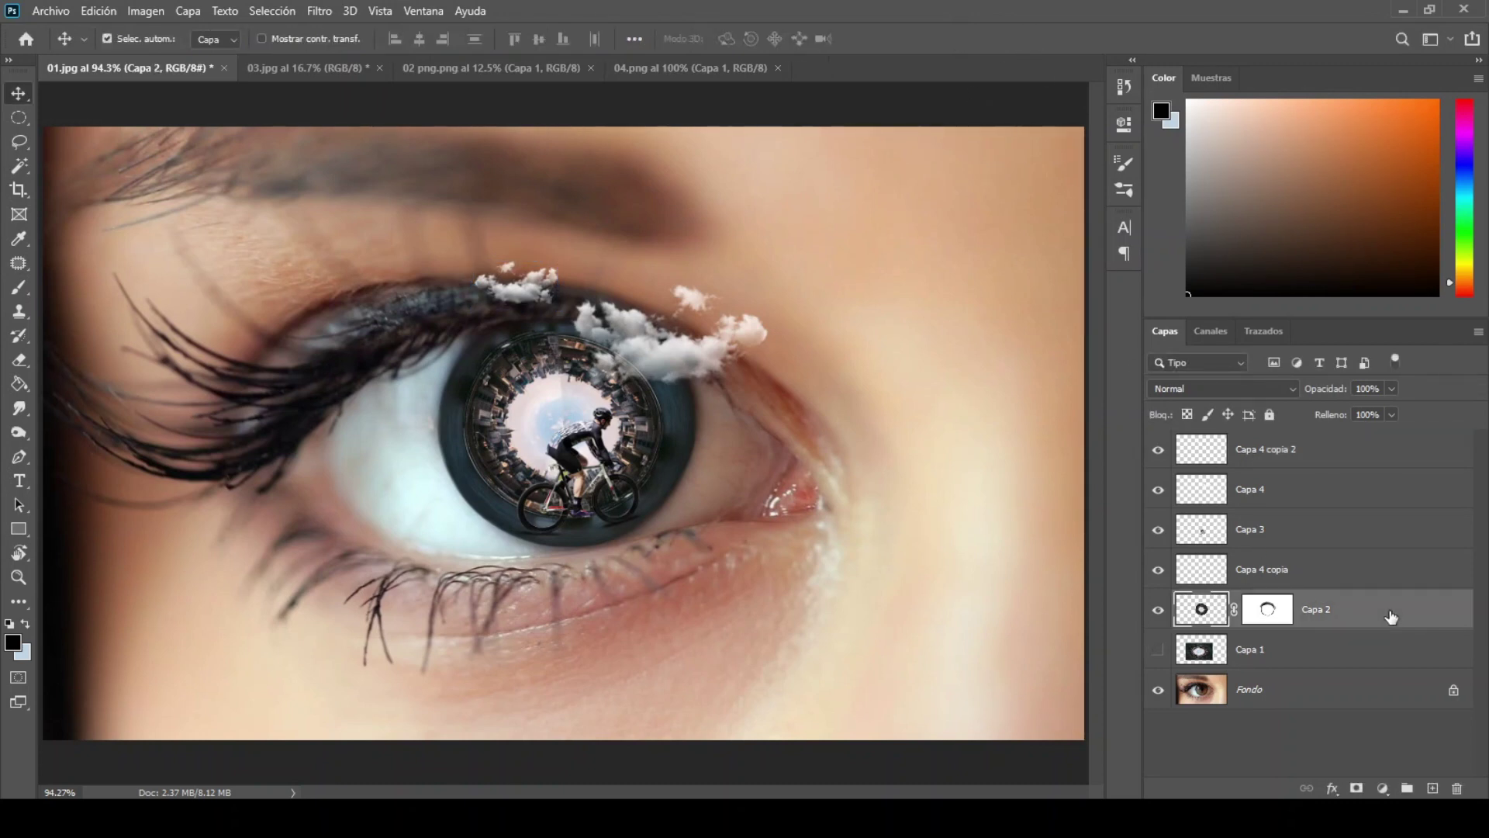
key(ctrl+1)
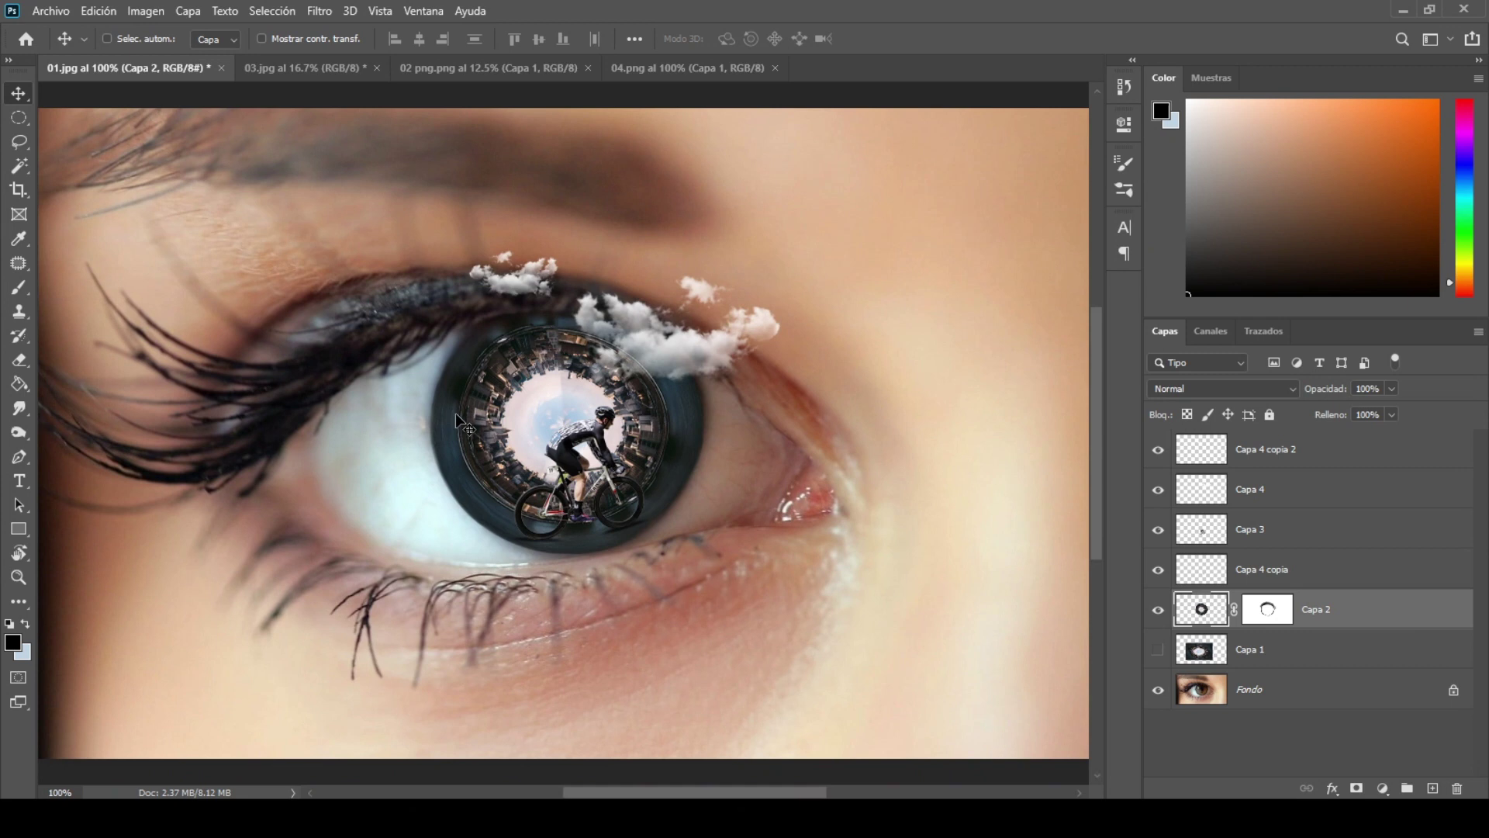
key(ctrl+plus)
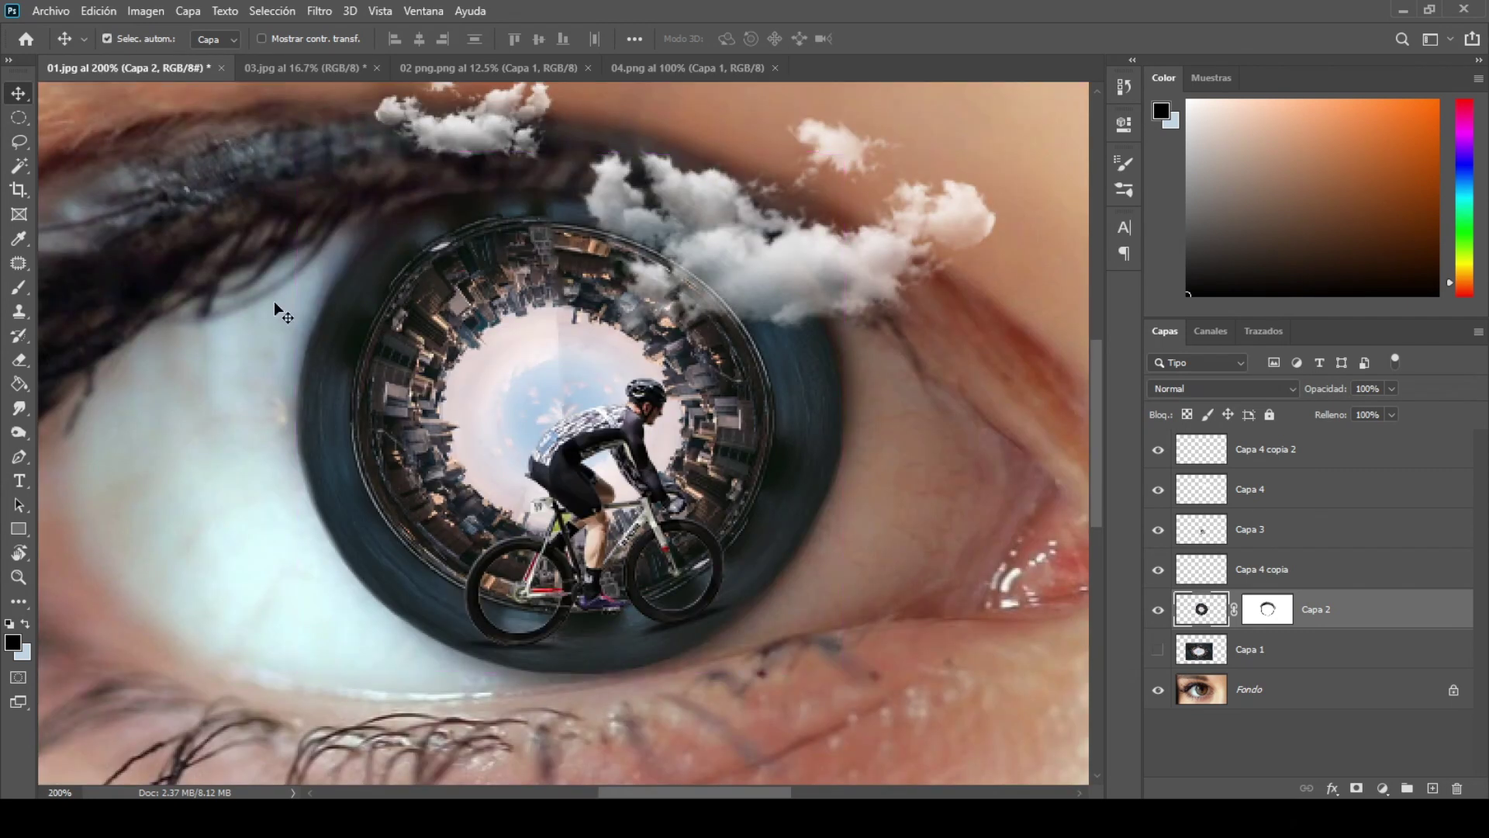
click(21, 143)
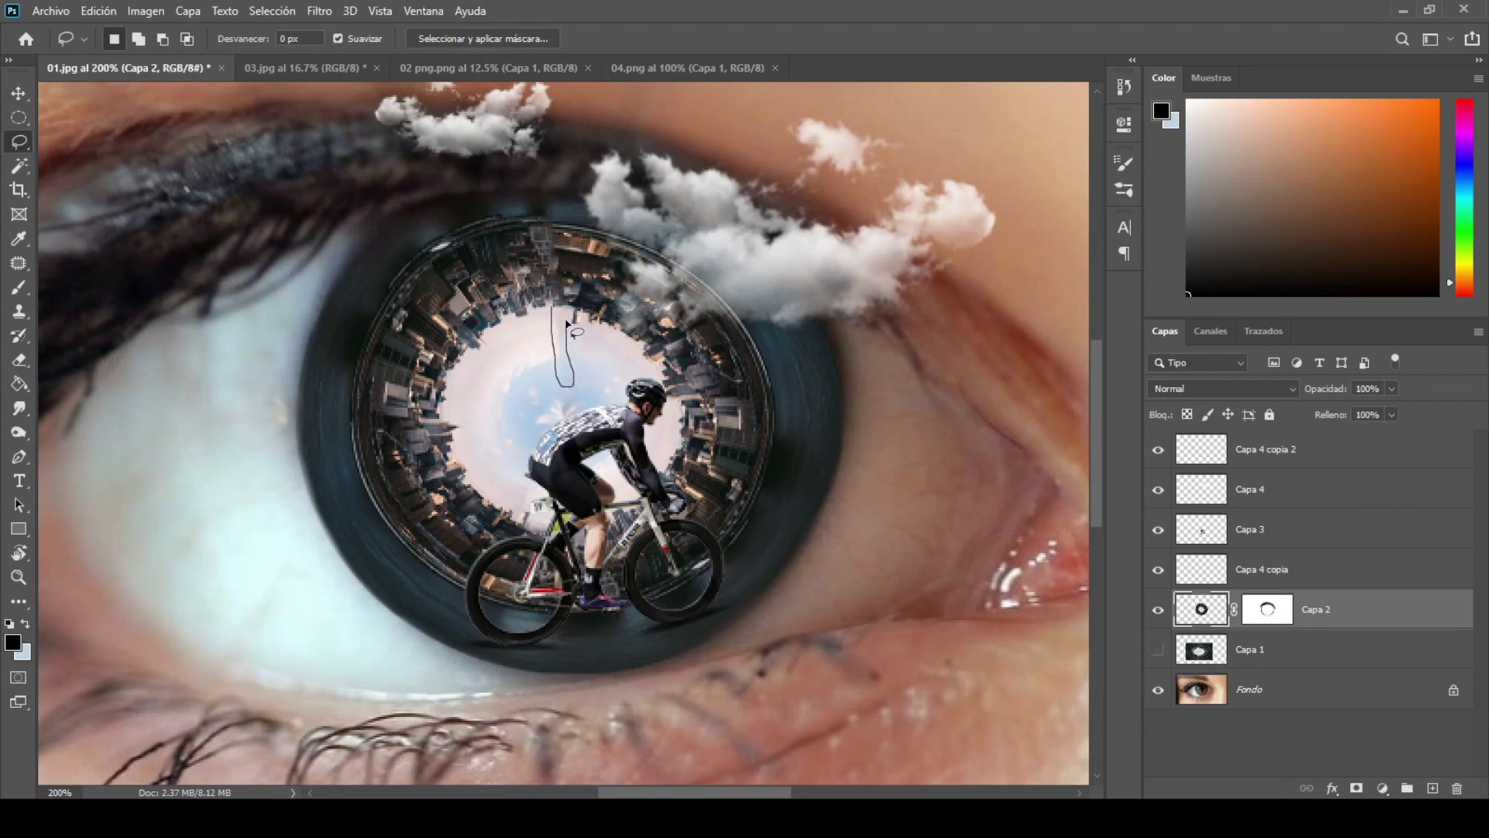
drag(553, 309, 553, 313)
Step: Content-aware fill the selected sliver, then deselect it
click(99, 11)
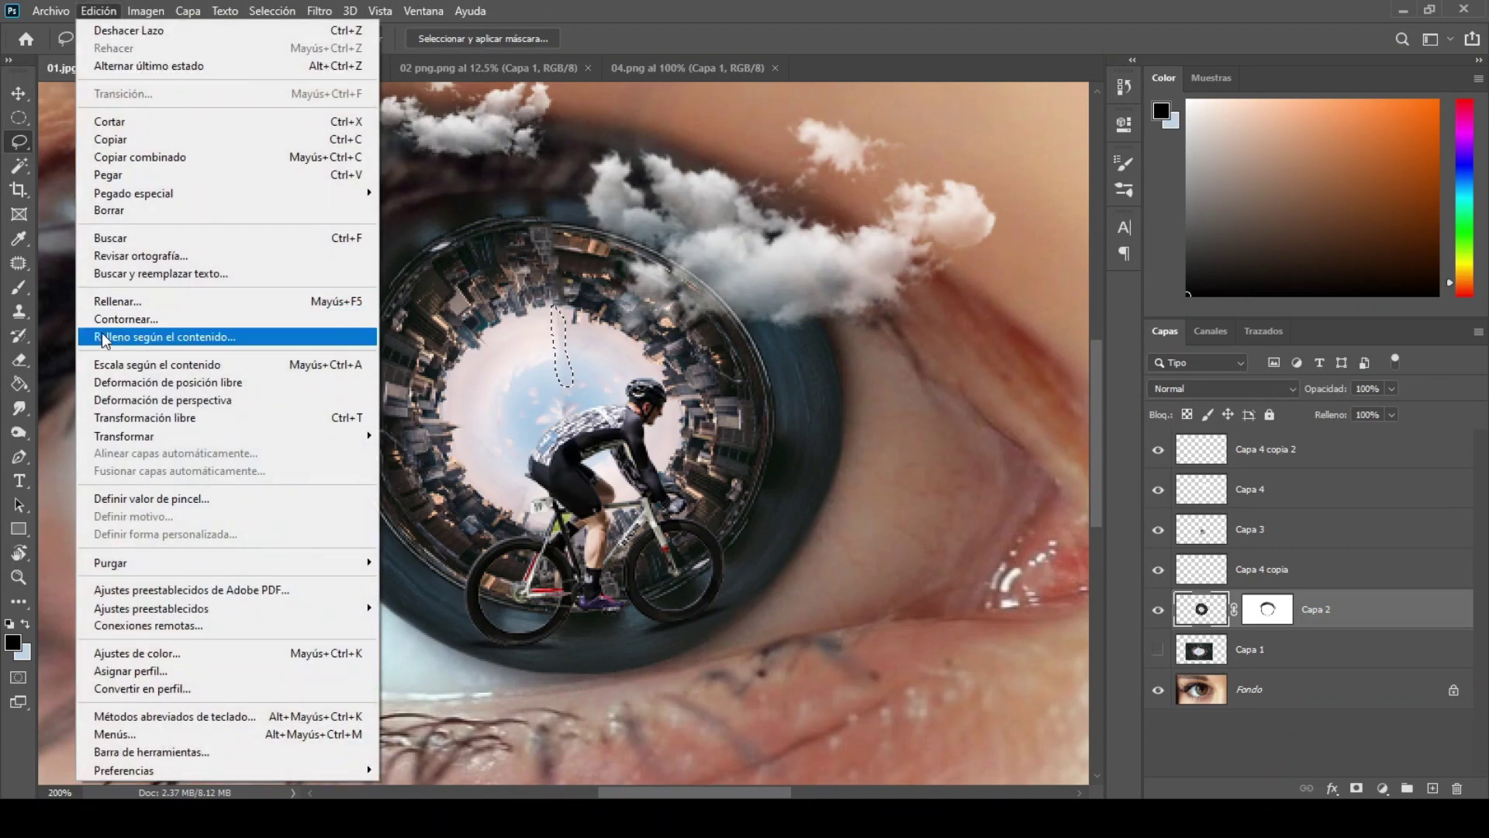
click(99, 302)
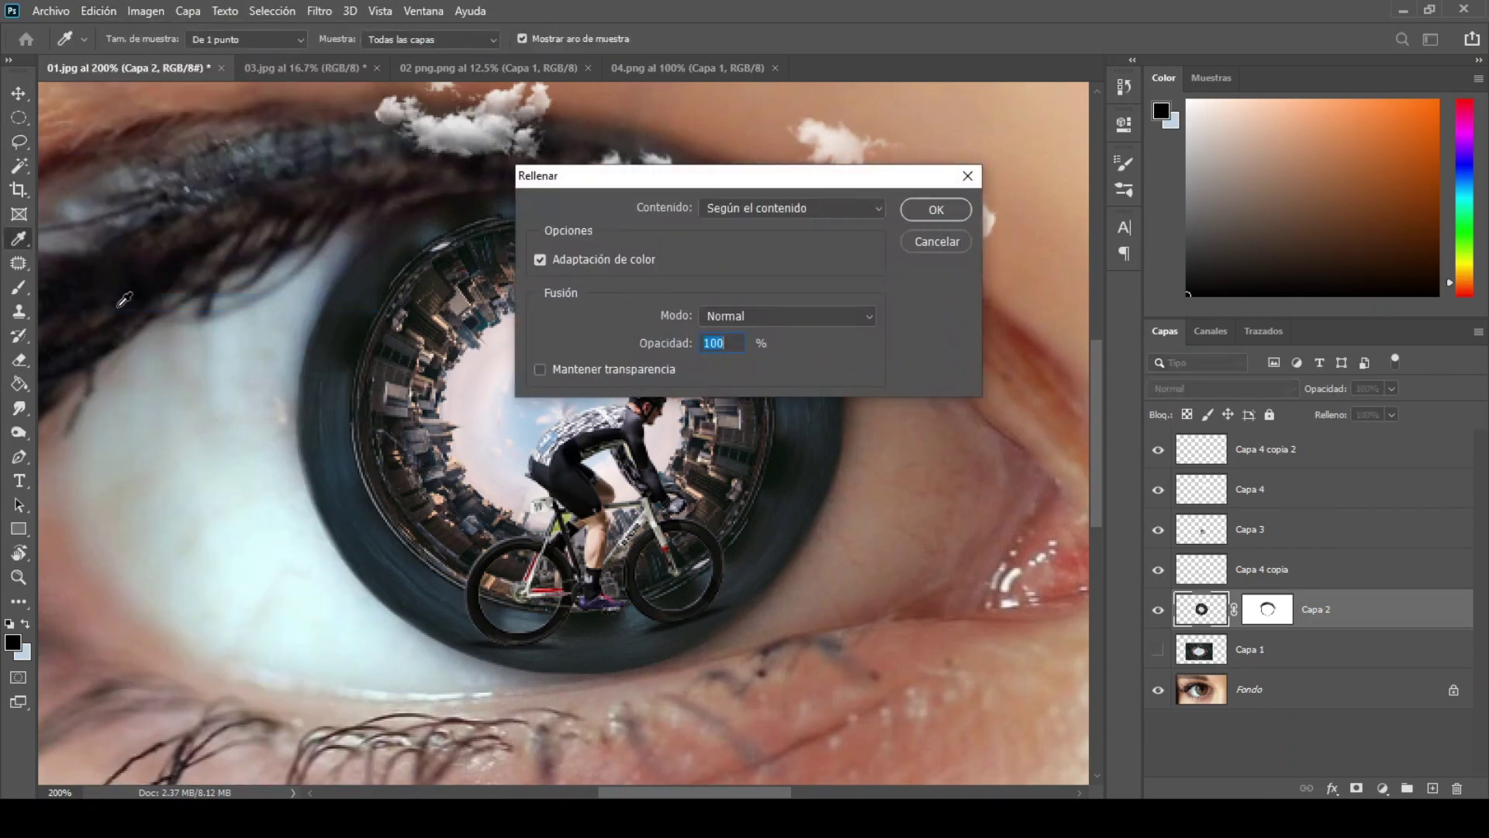
click(913, 211)
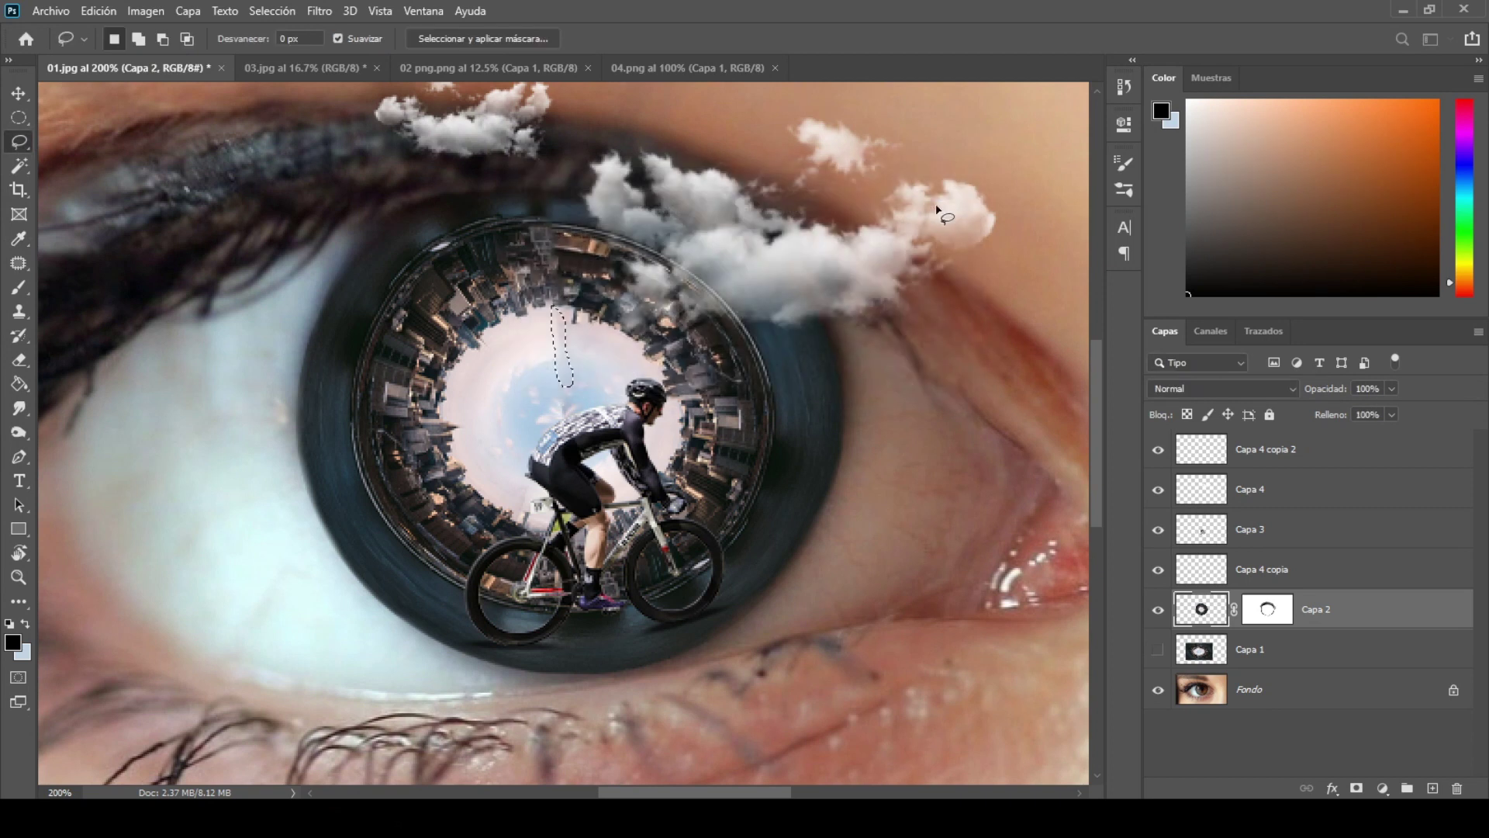
click(273, 10)
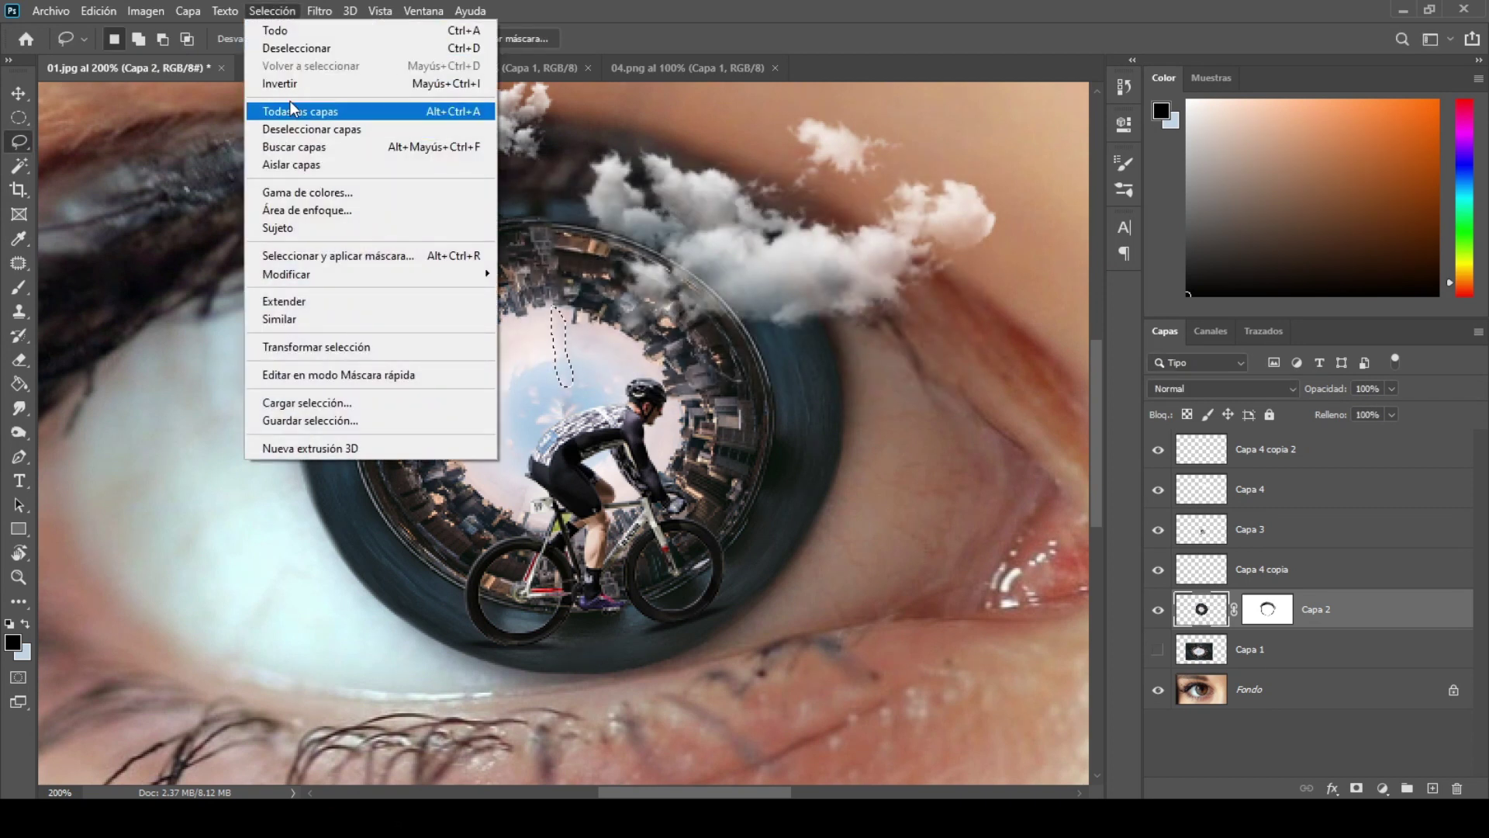
click(286, 50)
Step: Open light.jpg and drag it into the 01.jpg eye composite as layer Capa 5
key(ctrl+0)
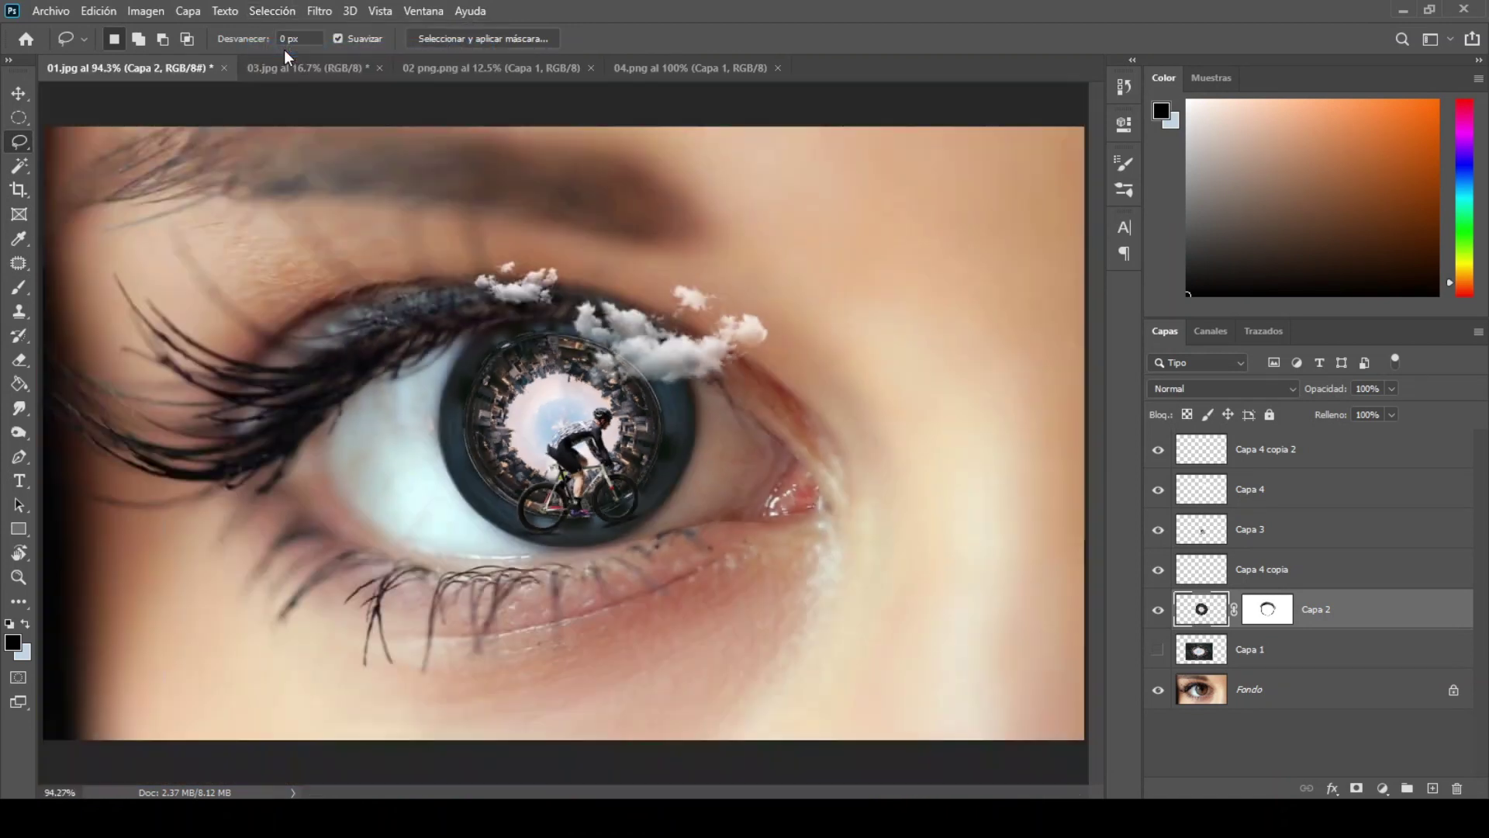
click(63, 10)
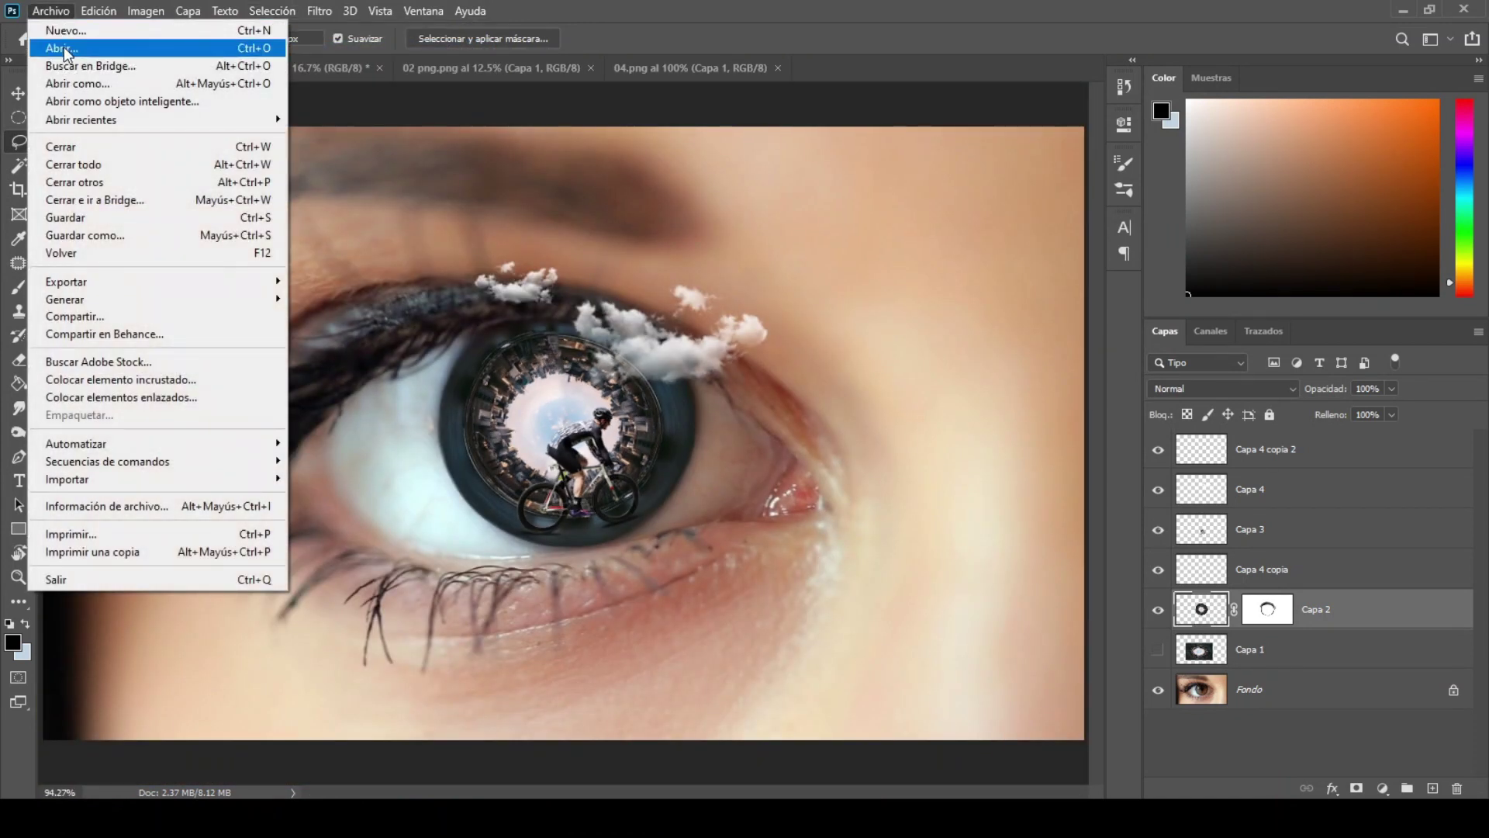
key(Escape)
key(ctrl+o)
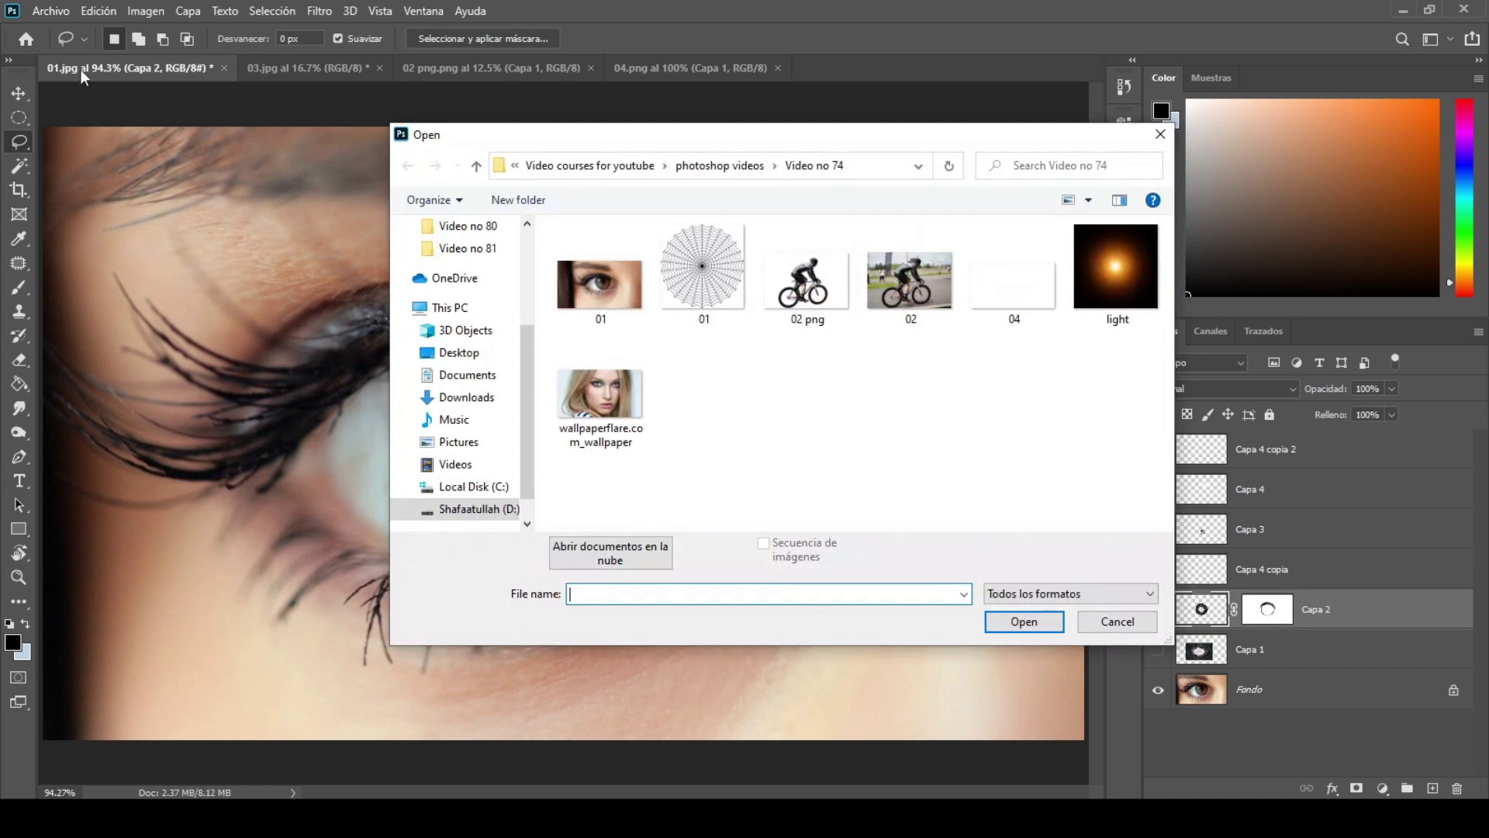
double_click(1128, 279)
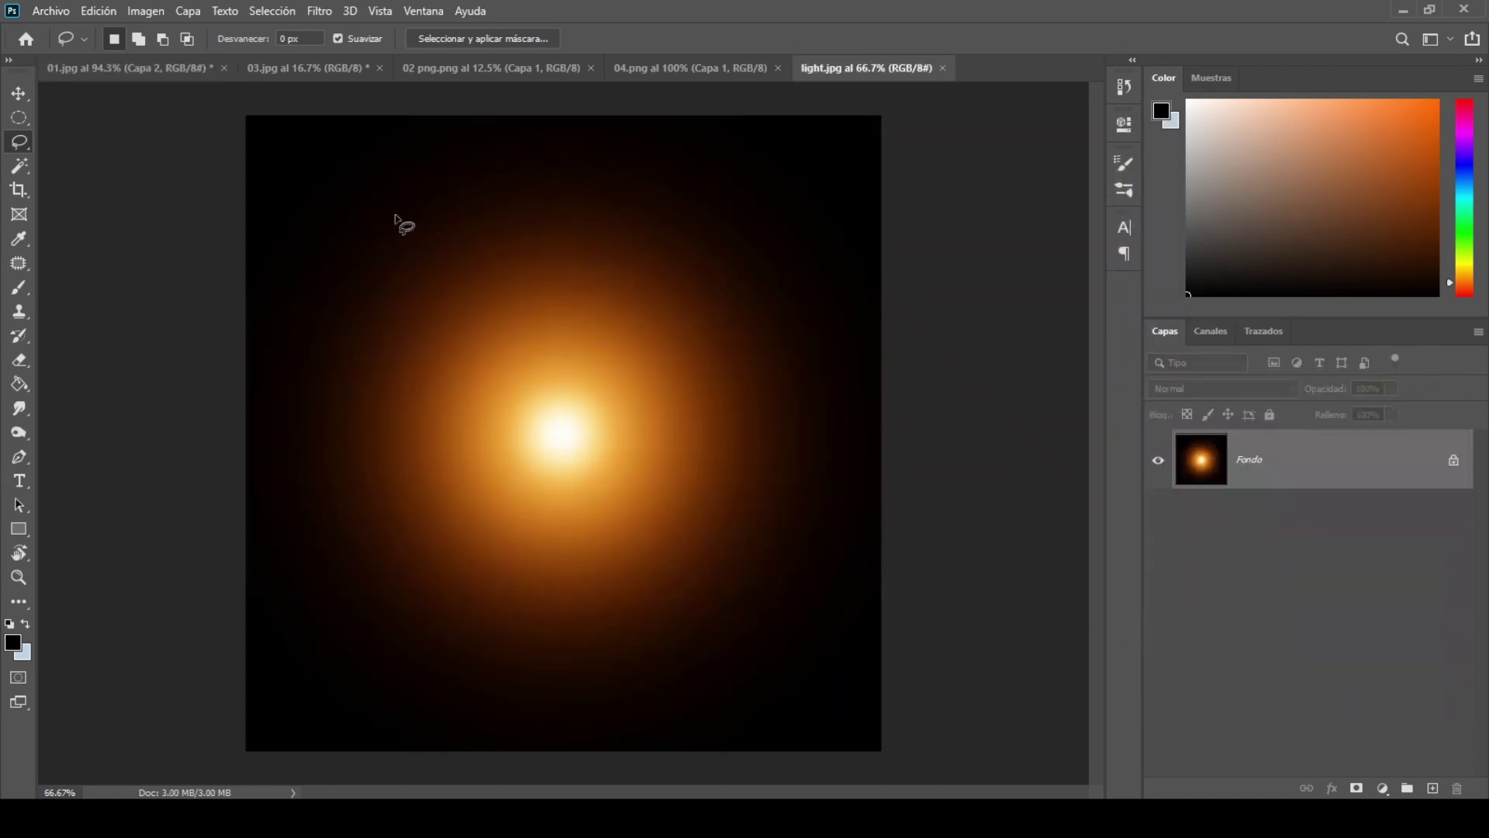
click(11, 92)
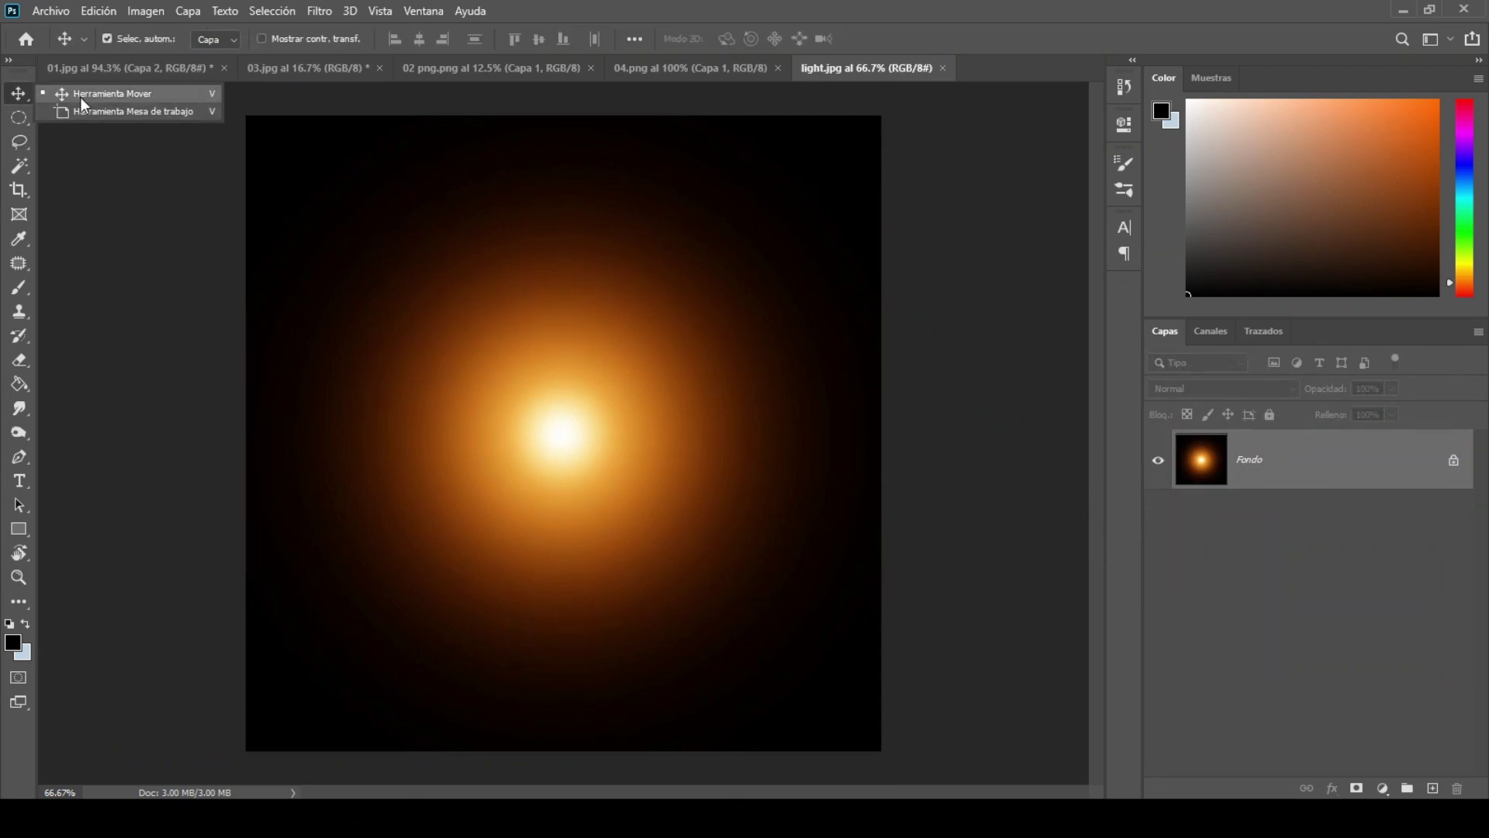
click(81, 160)
mouse_move(586, 376)
mouse_down()
mouse_move(157, 71)
mouse_move(530, 414)
mouse_up()
key(ctrl+minus)
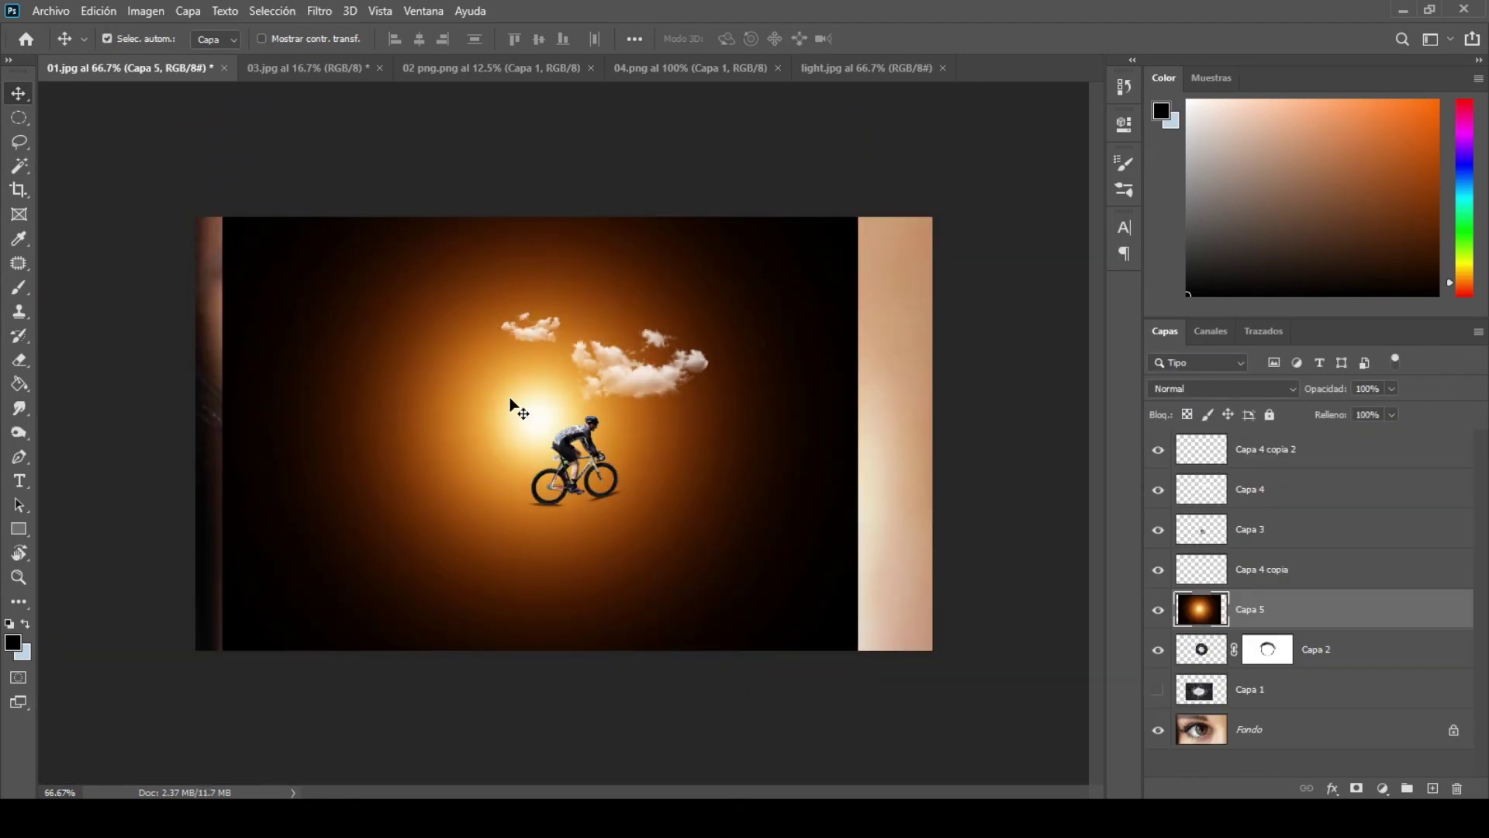
Step: Scale Capa 5's orange glow down to 9.66% and place it over the iris centre
click(96, 11)
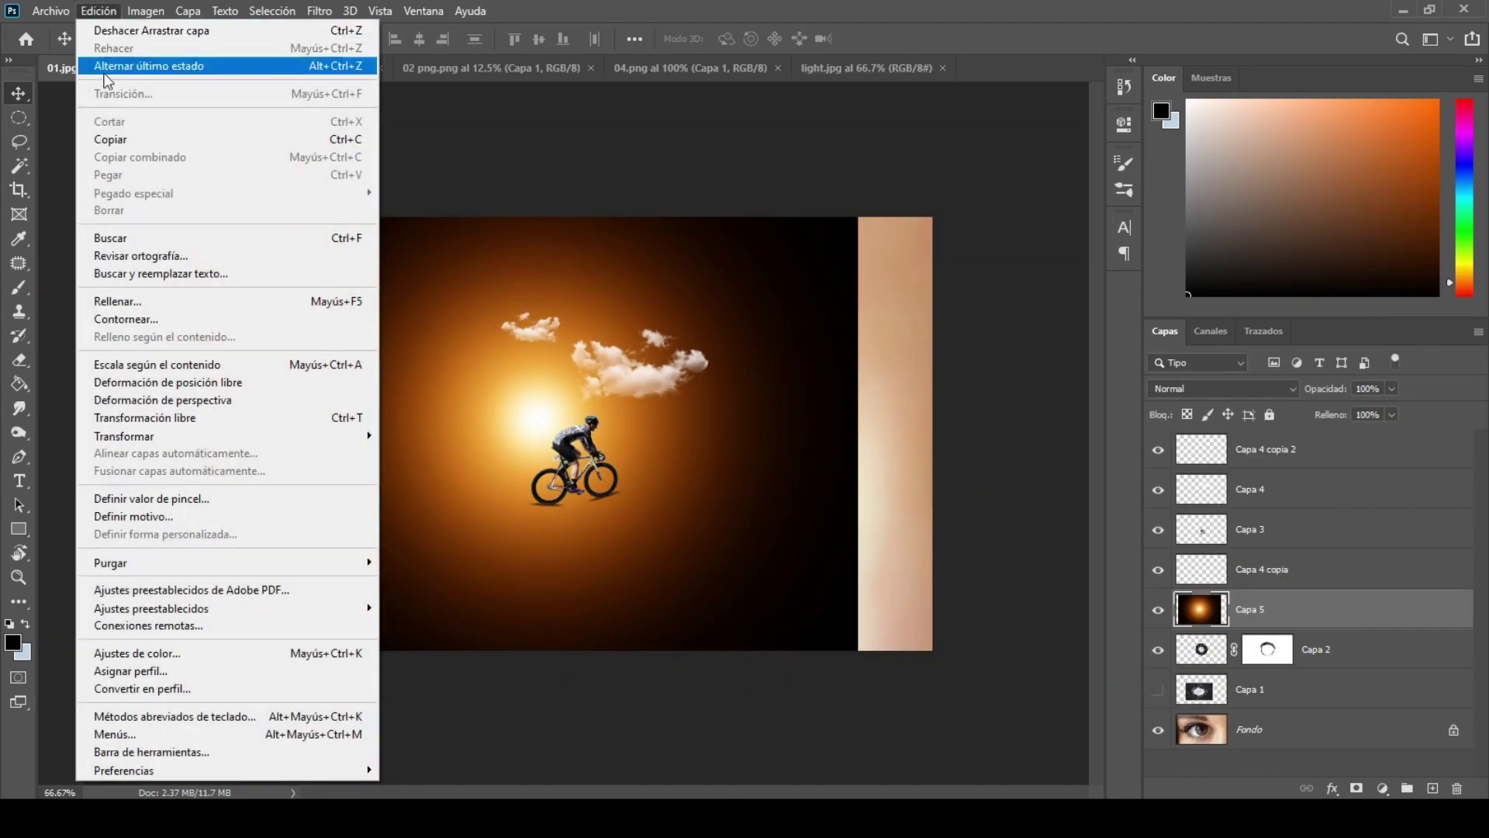
click(142, 418)
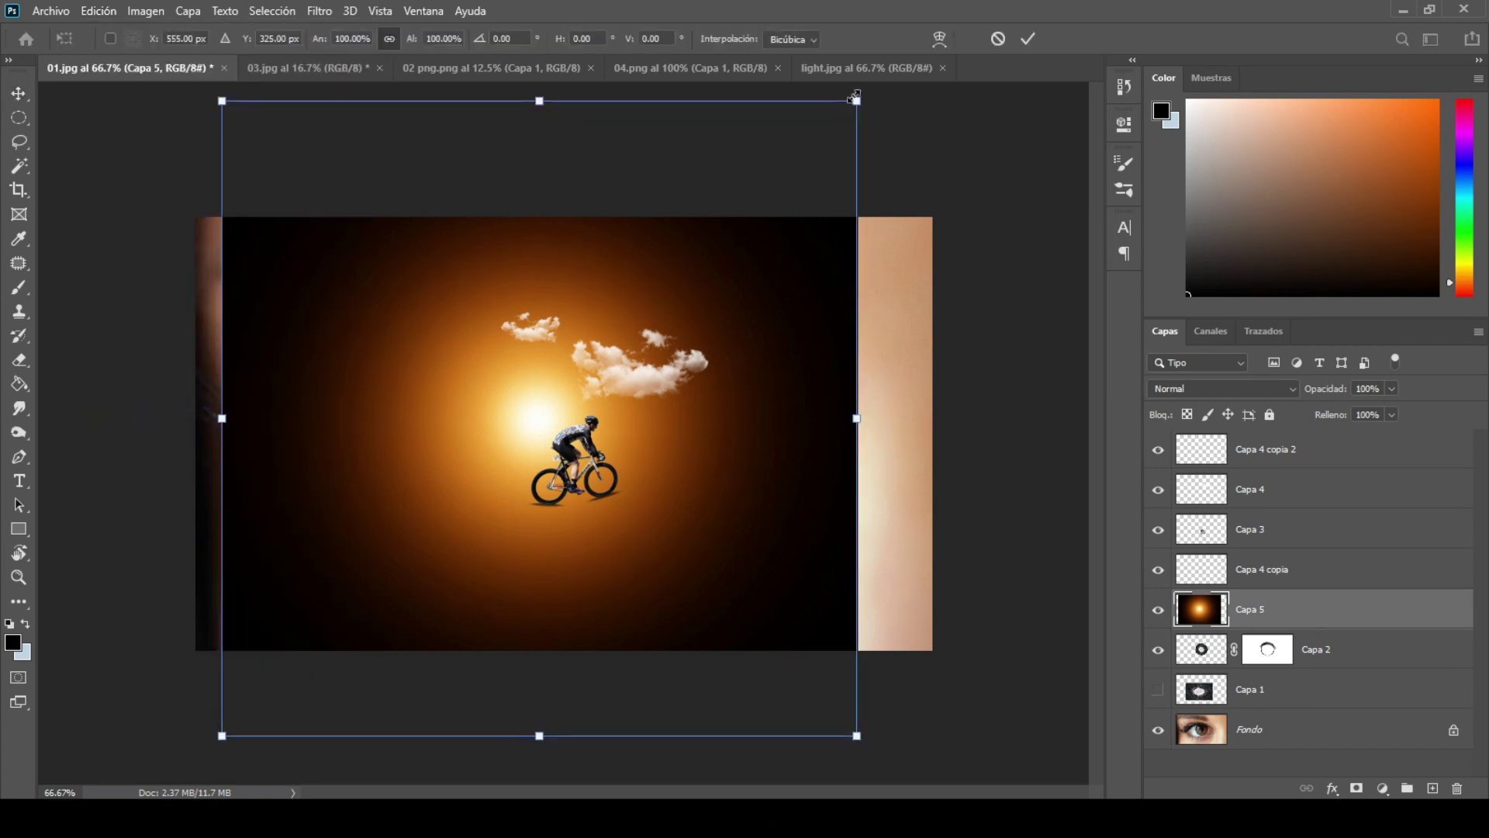
drag(854, 96, 647, 363)
key(ctrl+plus)
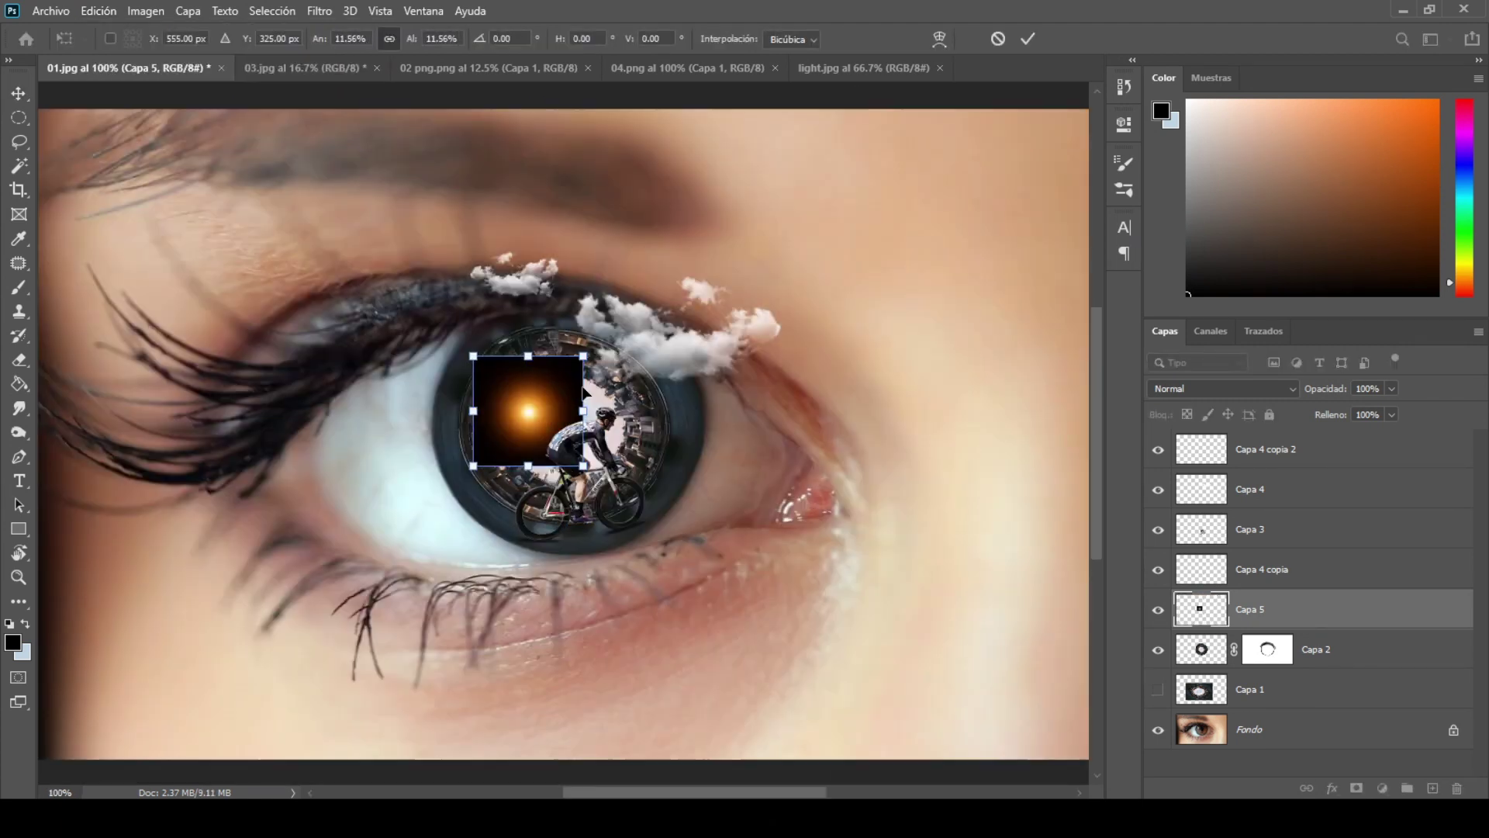
key(ctrl+plus)
drag(538, 380, 584, 399)
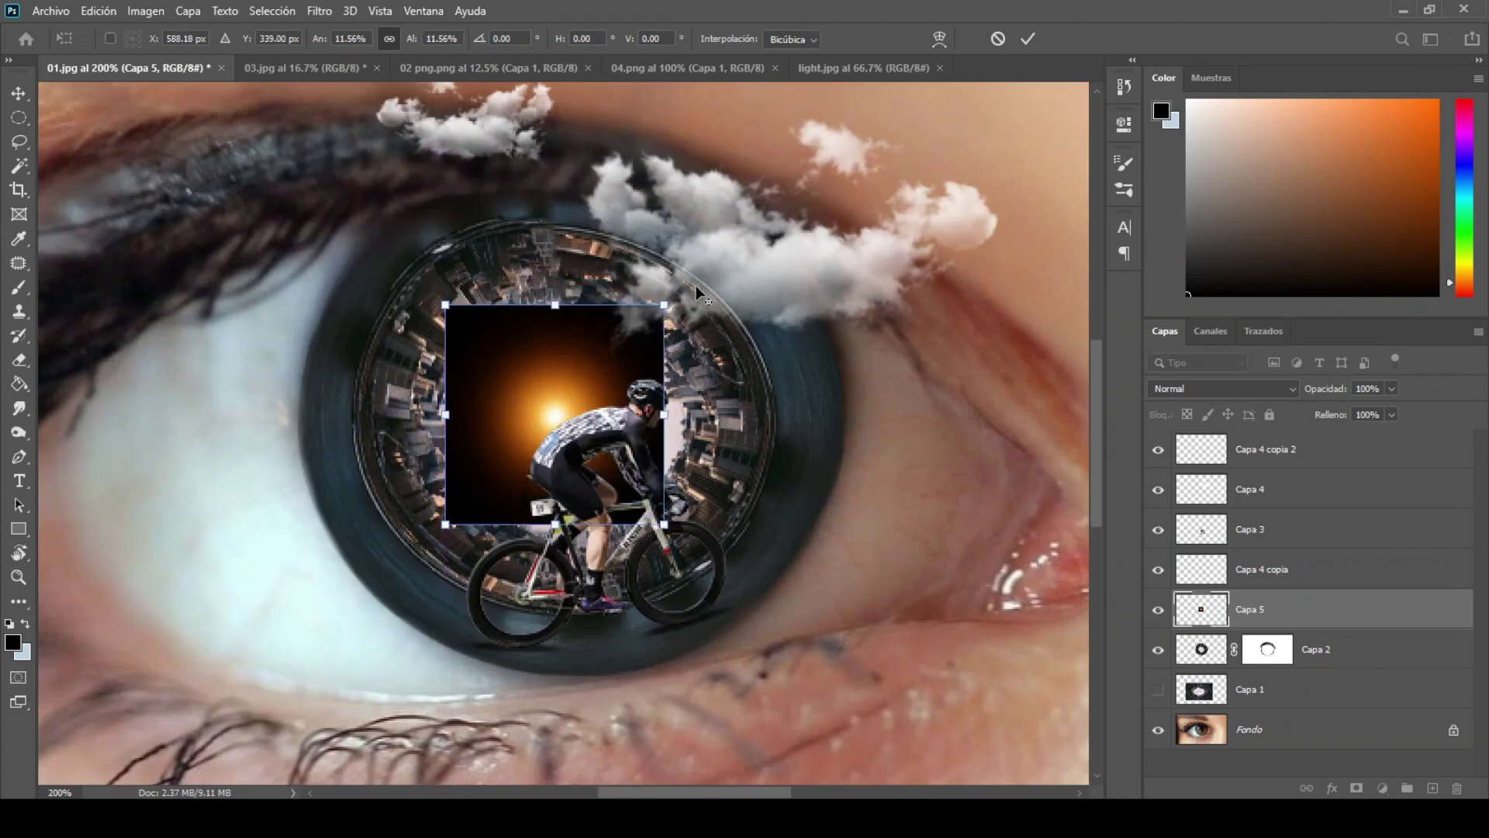
drag(669, 303, 595, 353)
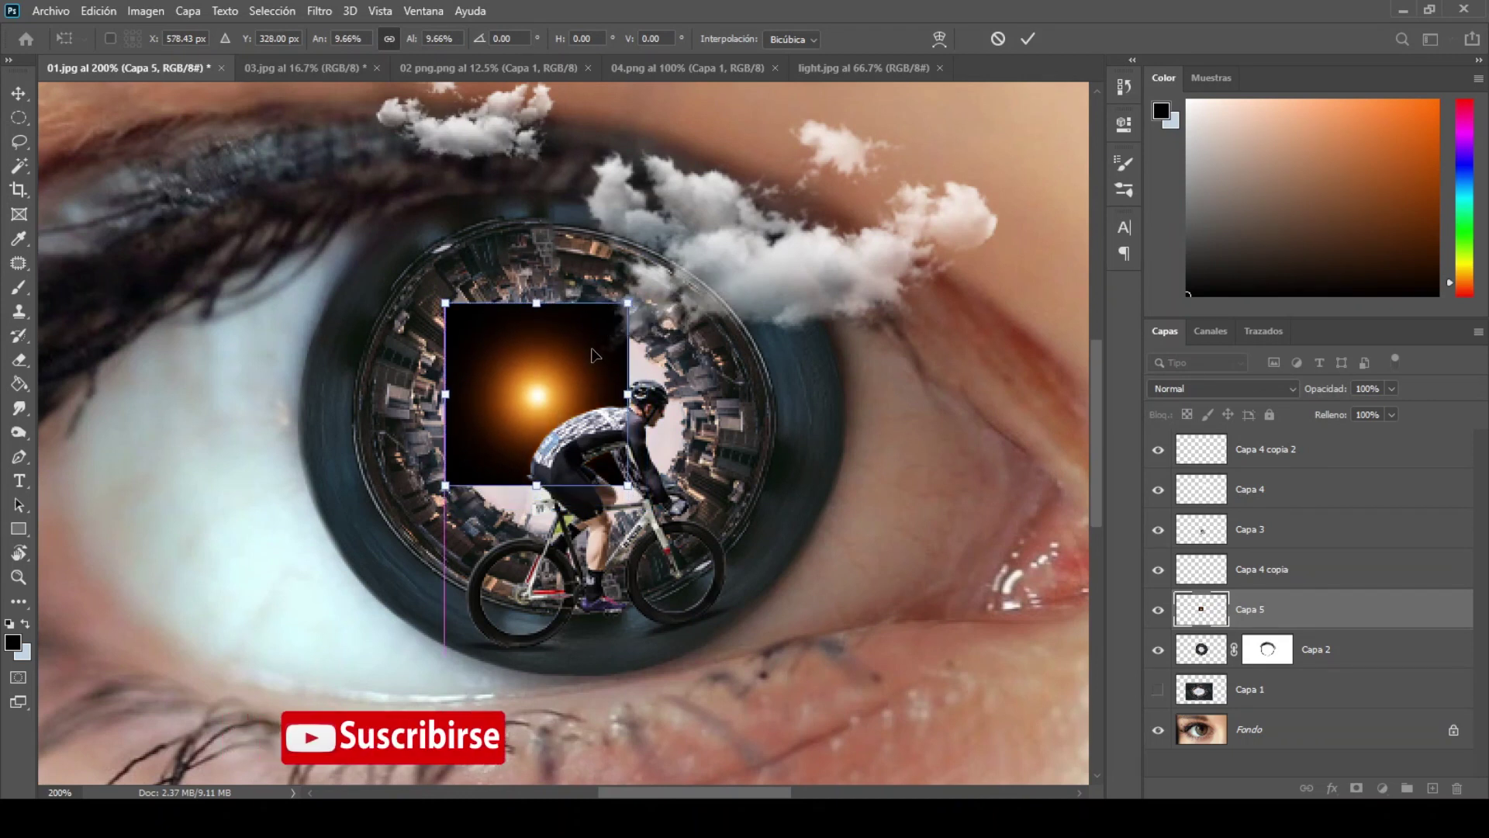
click(1018, 38)
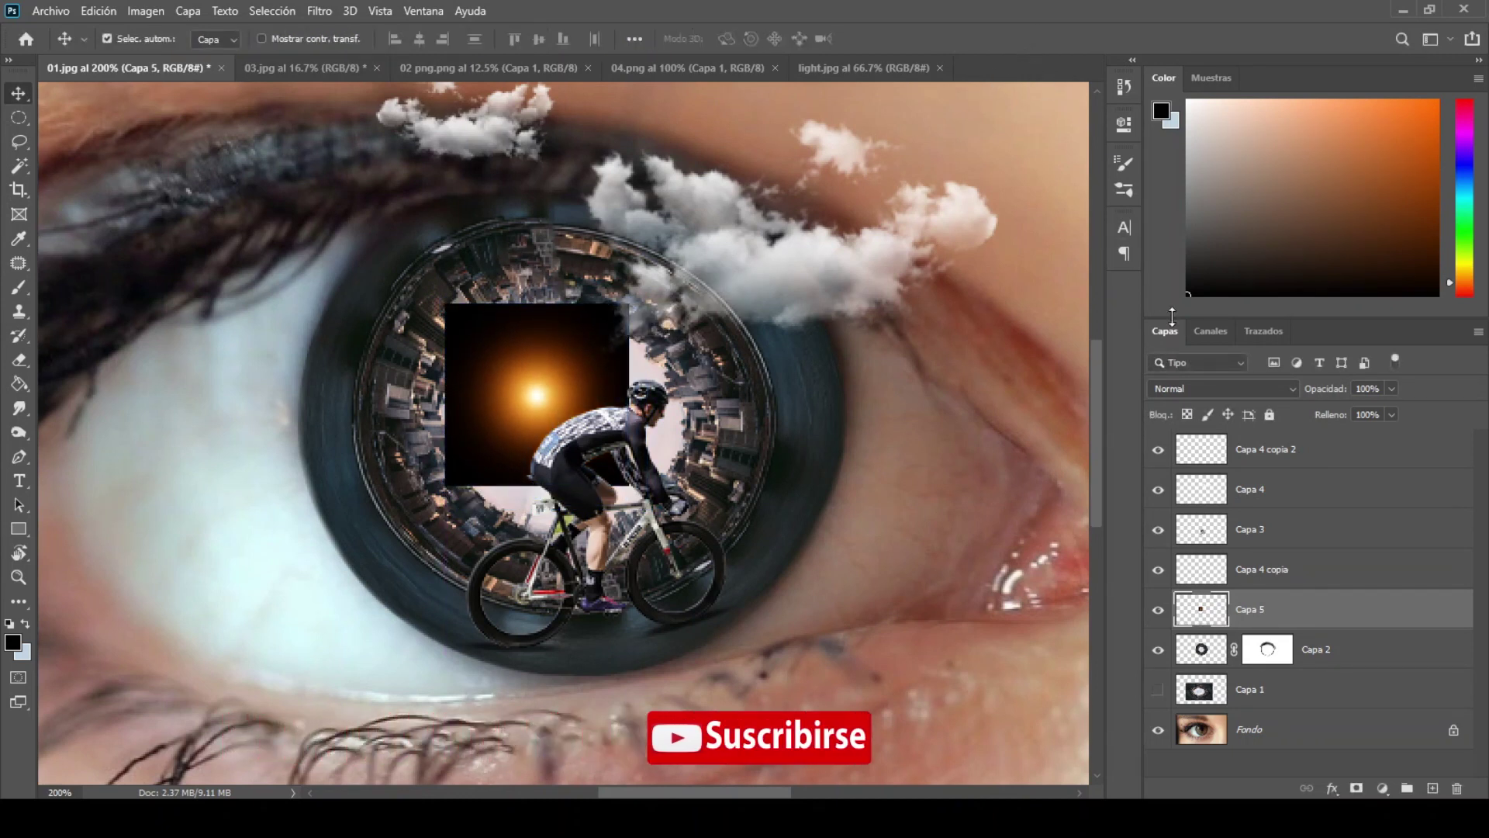
Step: Set Capa 5 to Trama blend mode and move it to the top of the layer stack
click(1223, 382)
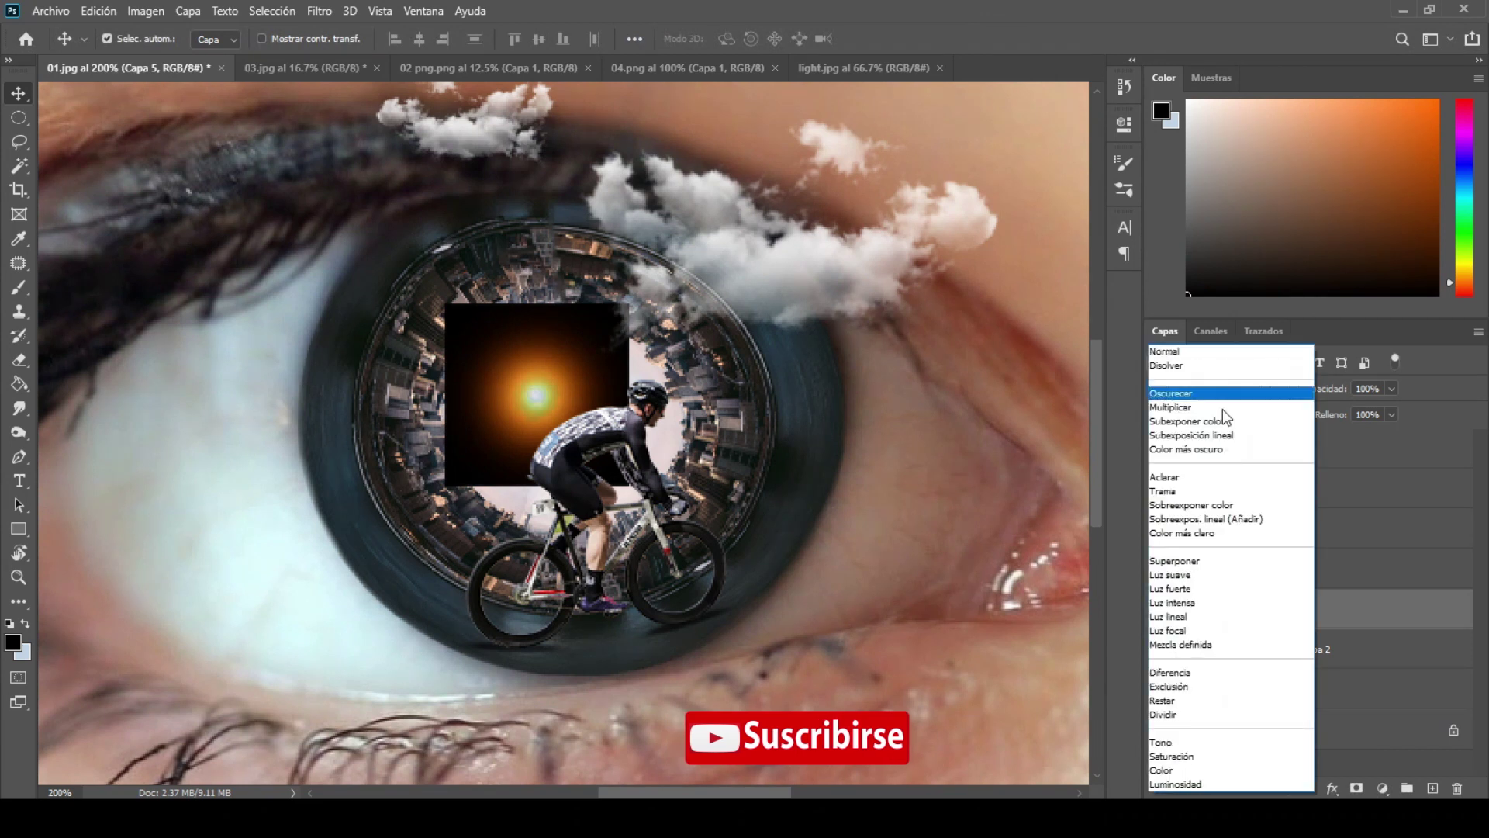
click(1223, 491)
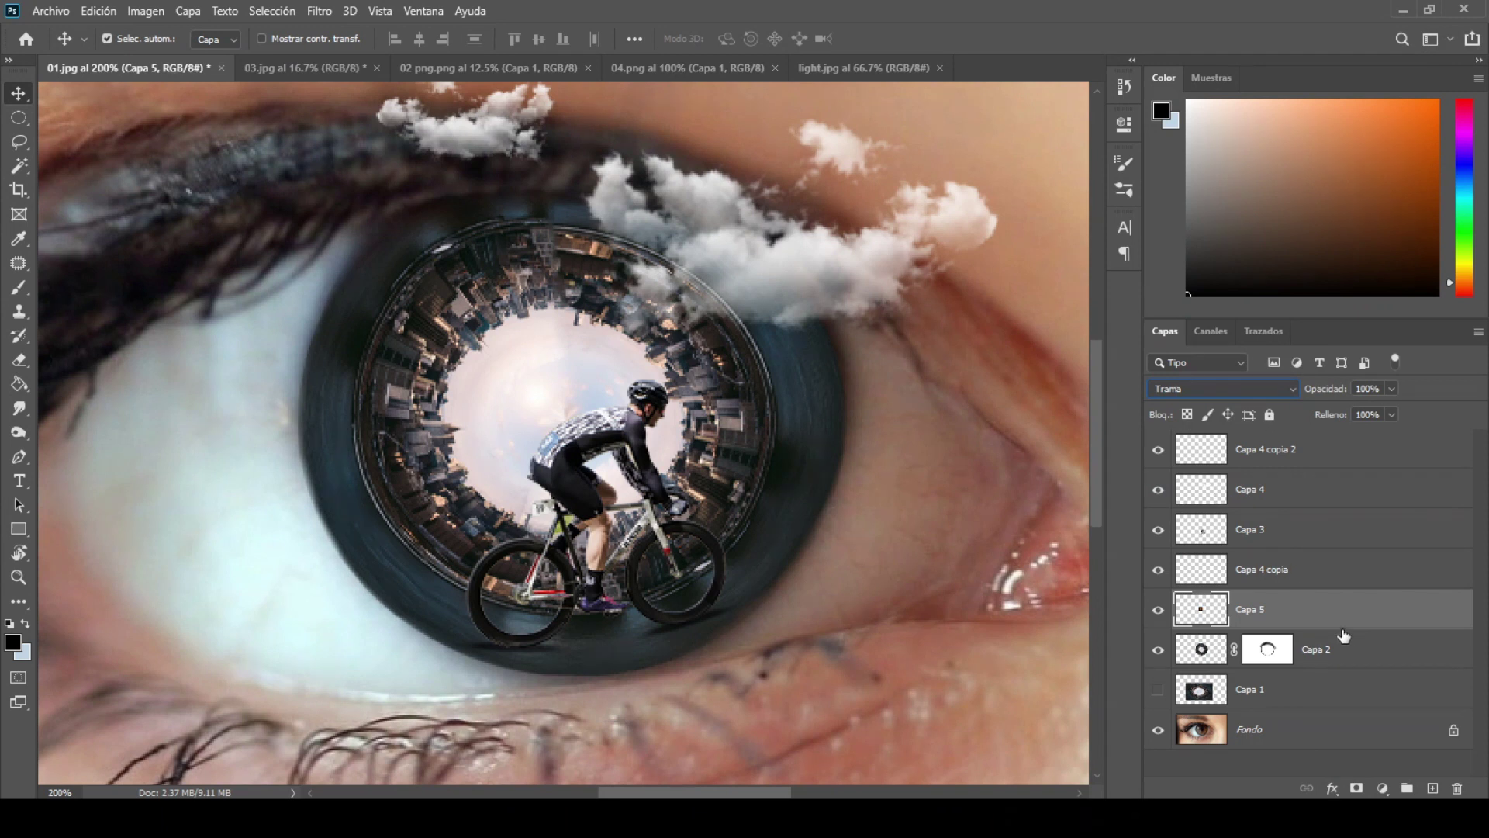
drag(1350, 621, 1343, 448)
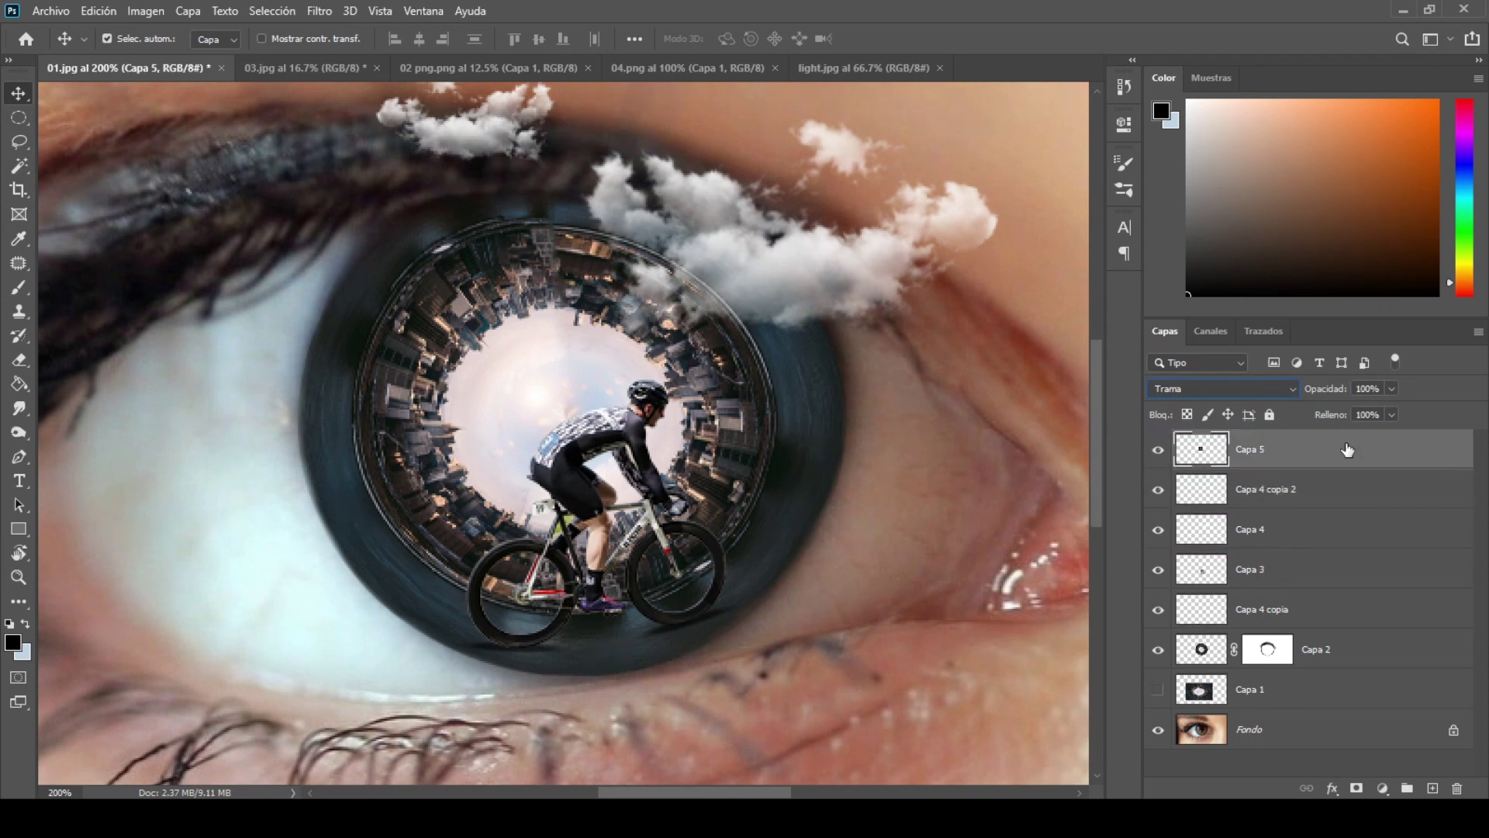
Step: Enlarge the light to about 126% by 120% and reposition it over the iris centre
click(90, 12)
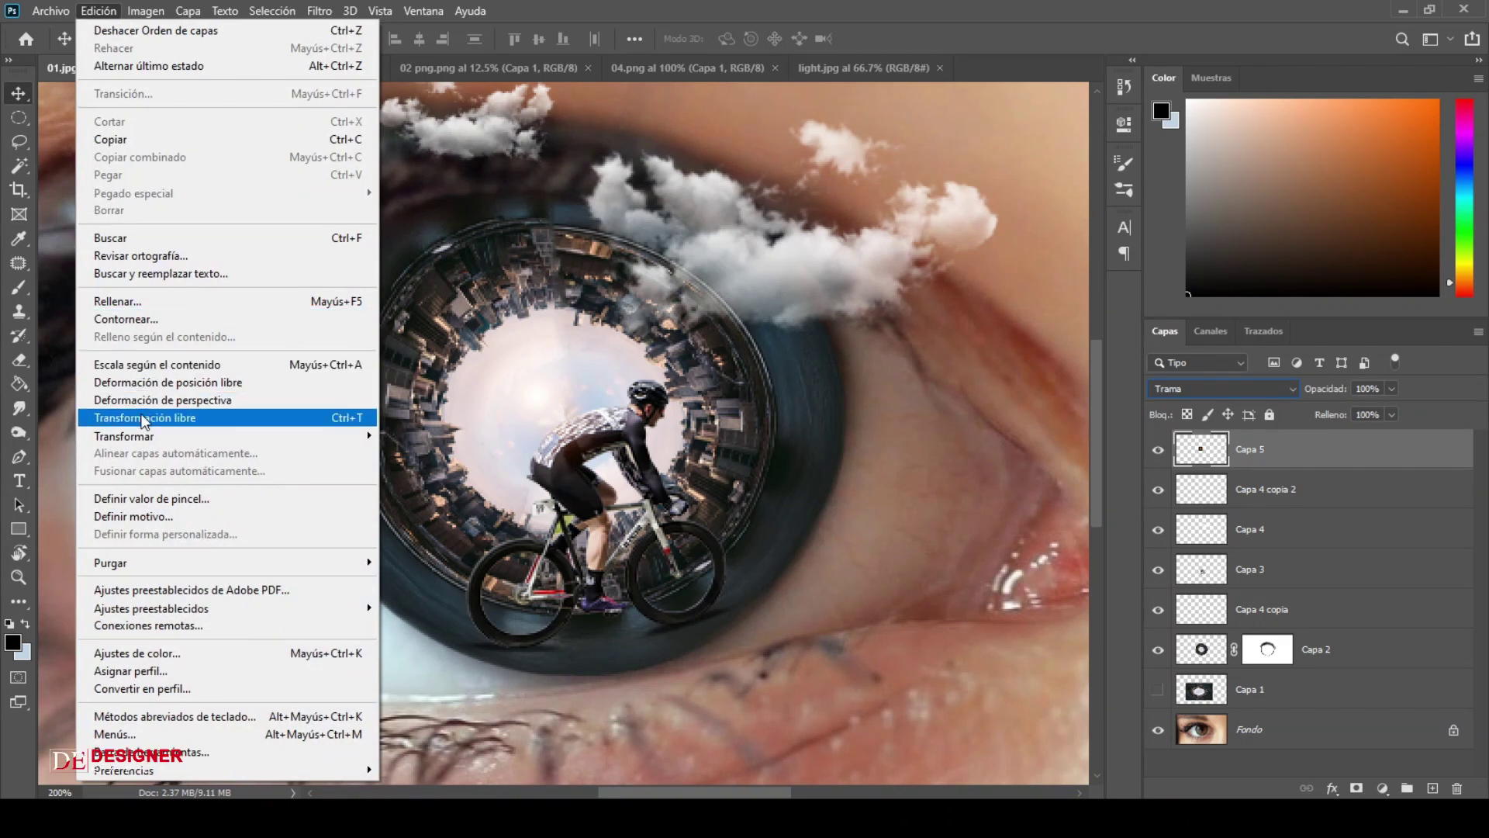
click(143, 421)
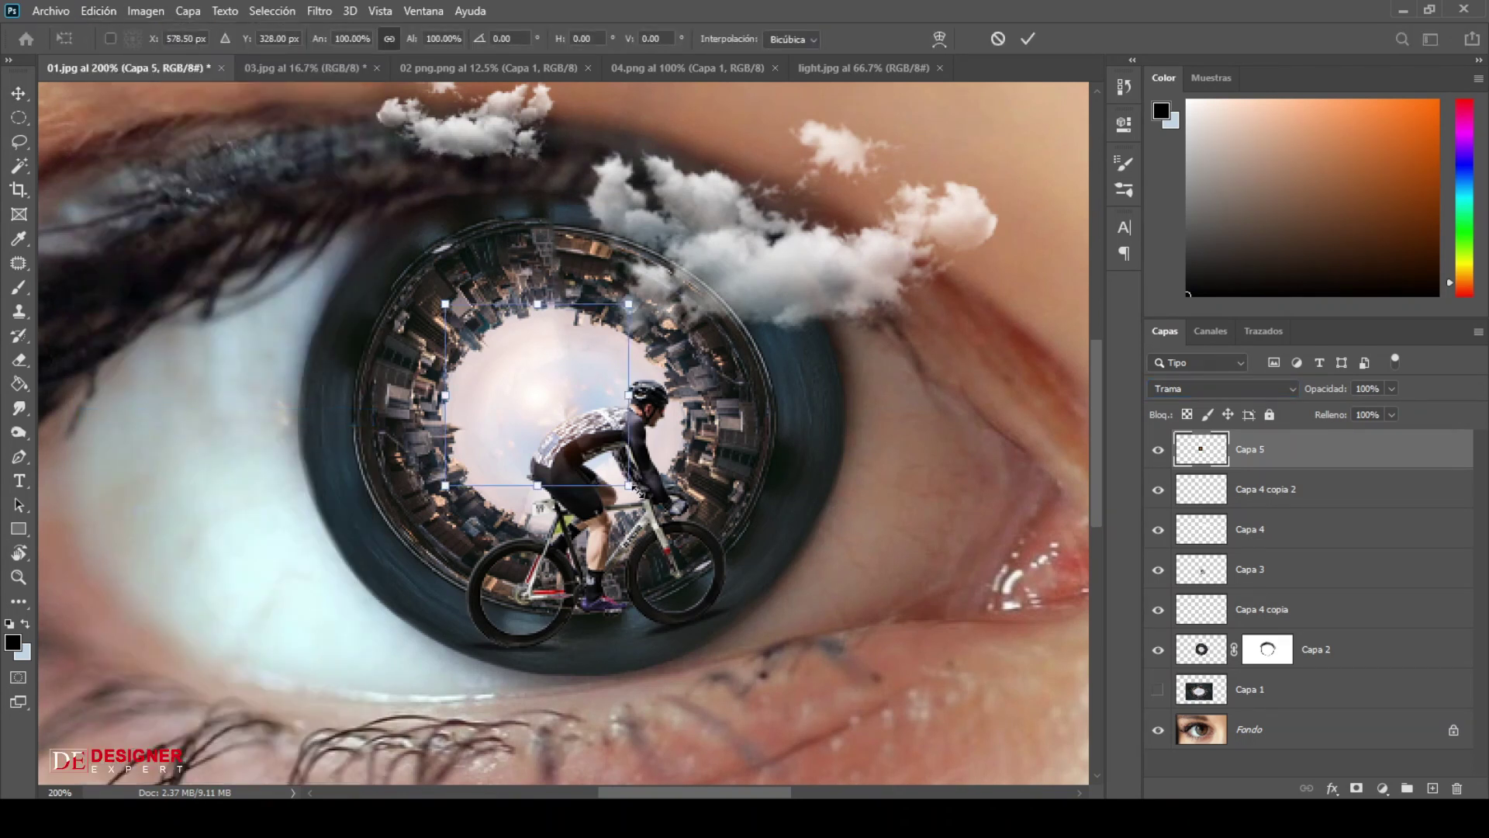
drag(445, 304, 421, 272)
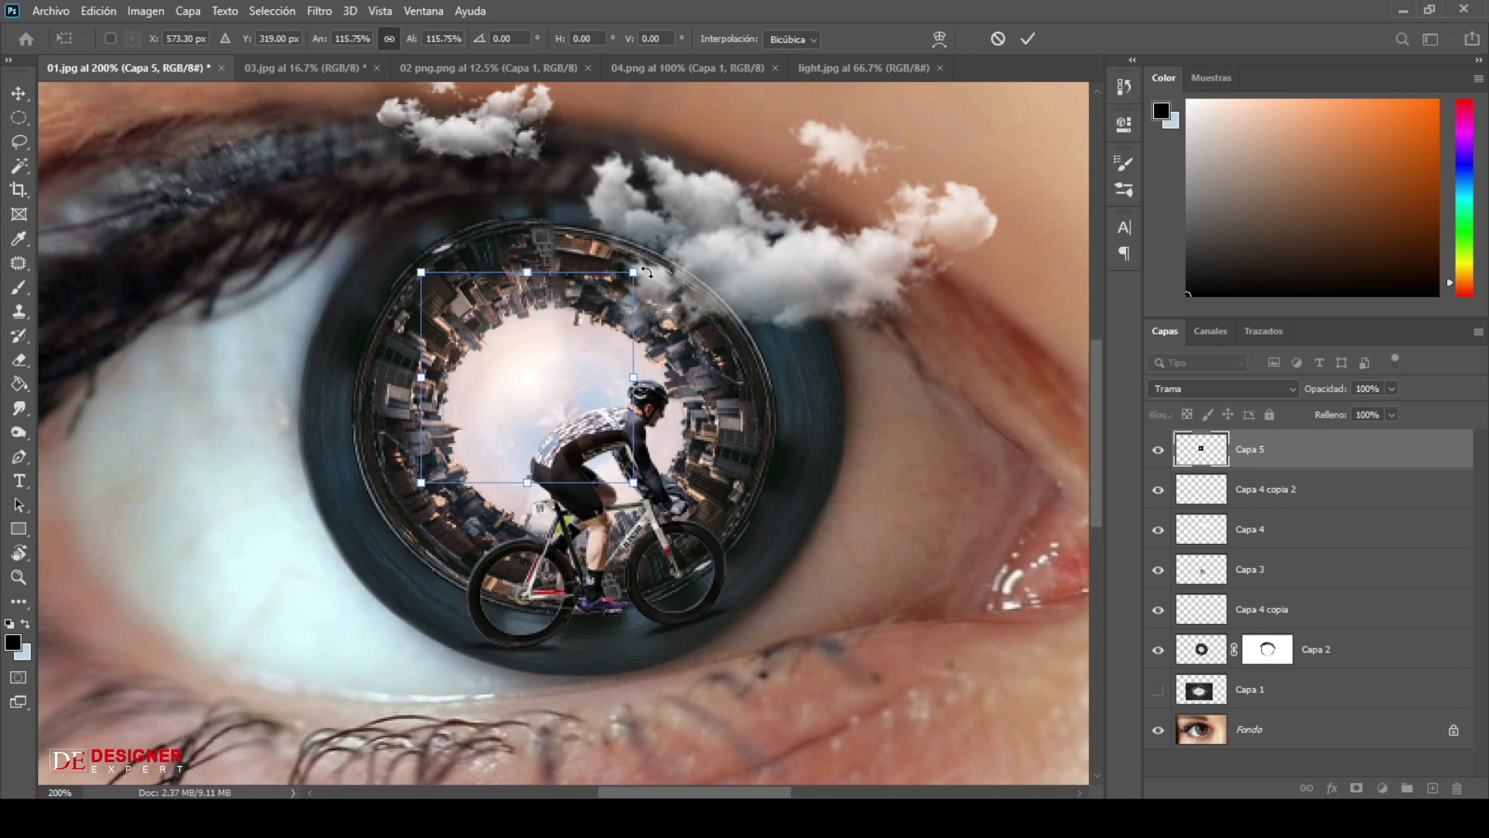
drag(635, 272, 618, 289)
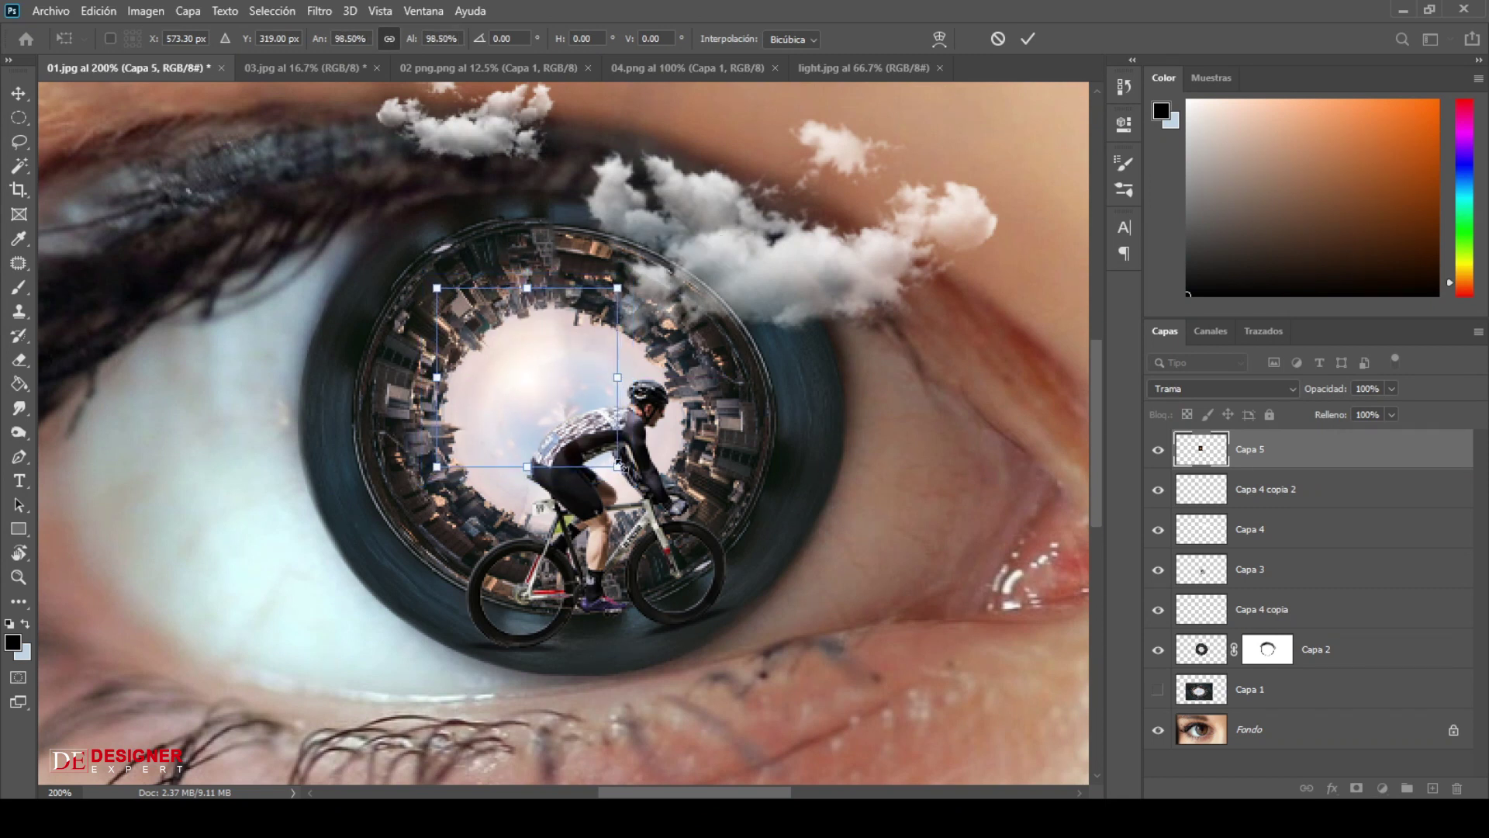
drag(583, 411, 604, 387)
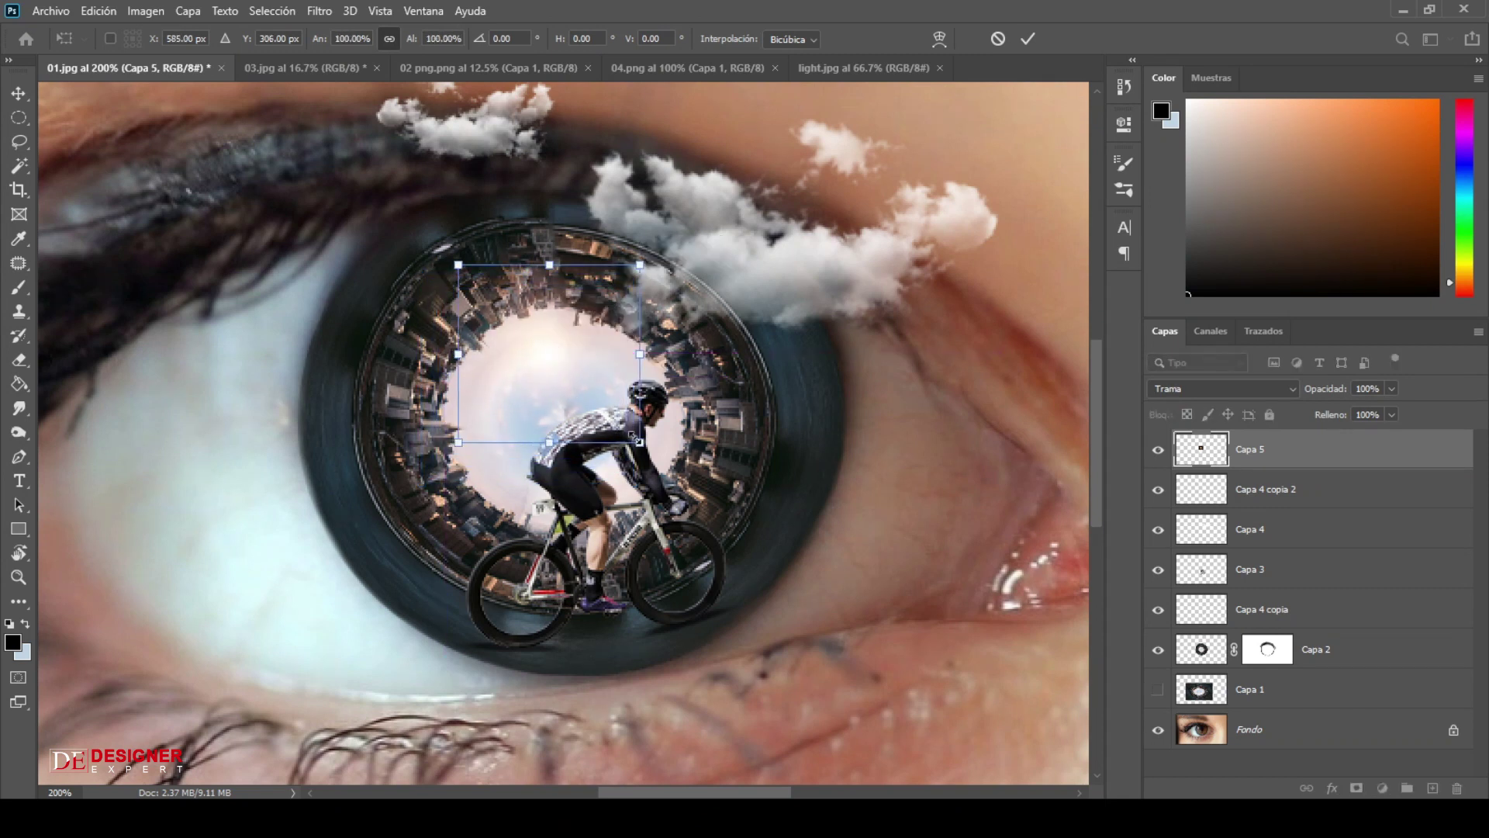
drag(640, 442, 688, 478)
mouse_move(587, 385)
mouse_down()
mouse_move(574, 358)
mouse_move(581, 370)
mouse_up()
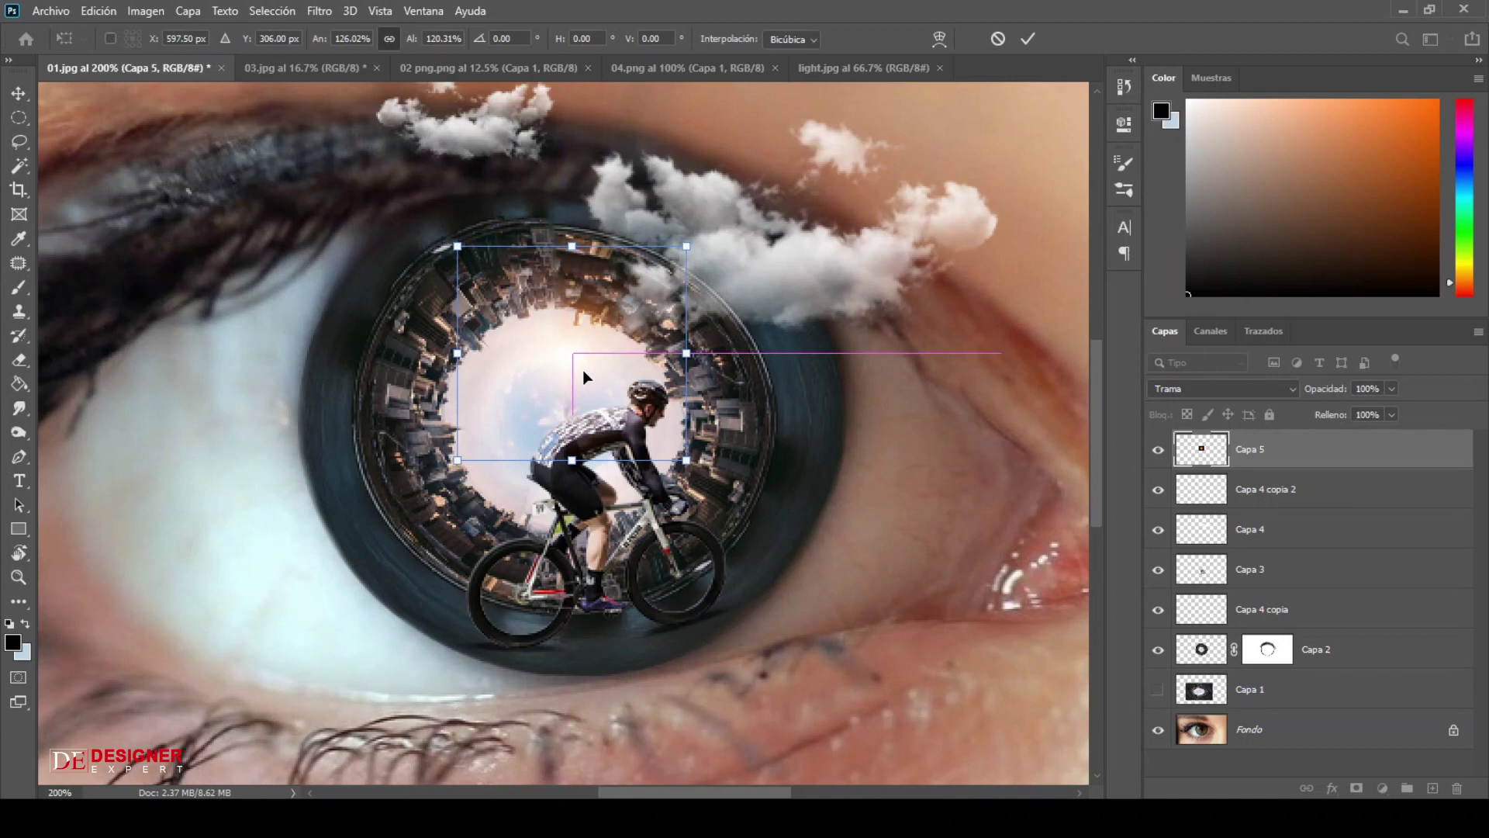
click(1030, 39)
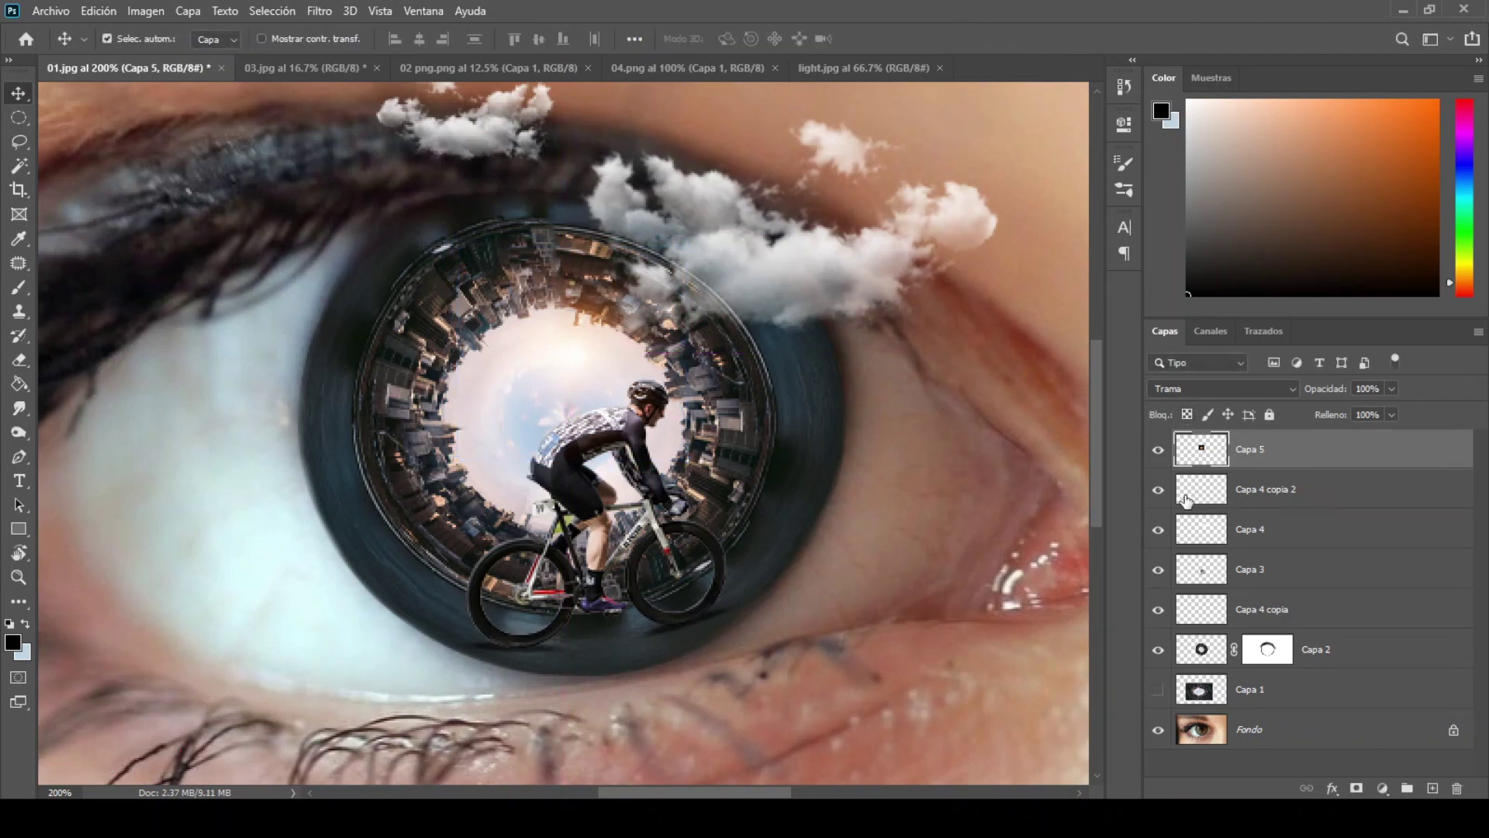
Step: Unhide the smaller flipped cloud Capa 4 copia 2 and set it on the iris's upper-left rim
click(1158, 490)
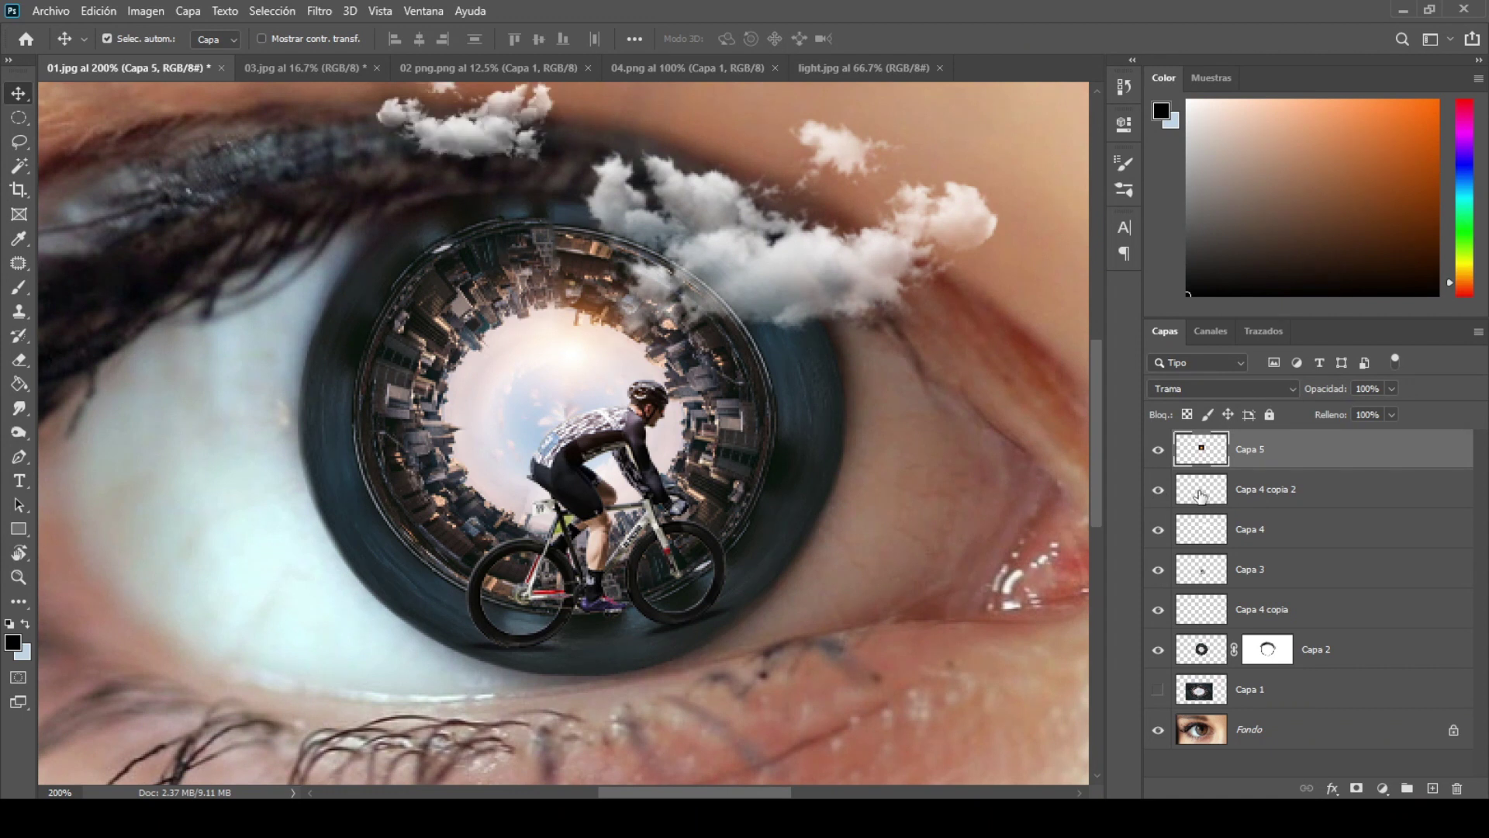
click(1351, 498)
drag(473, 122, 491, 226)
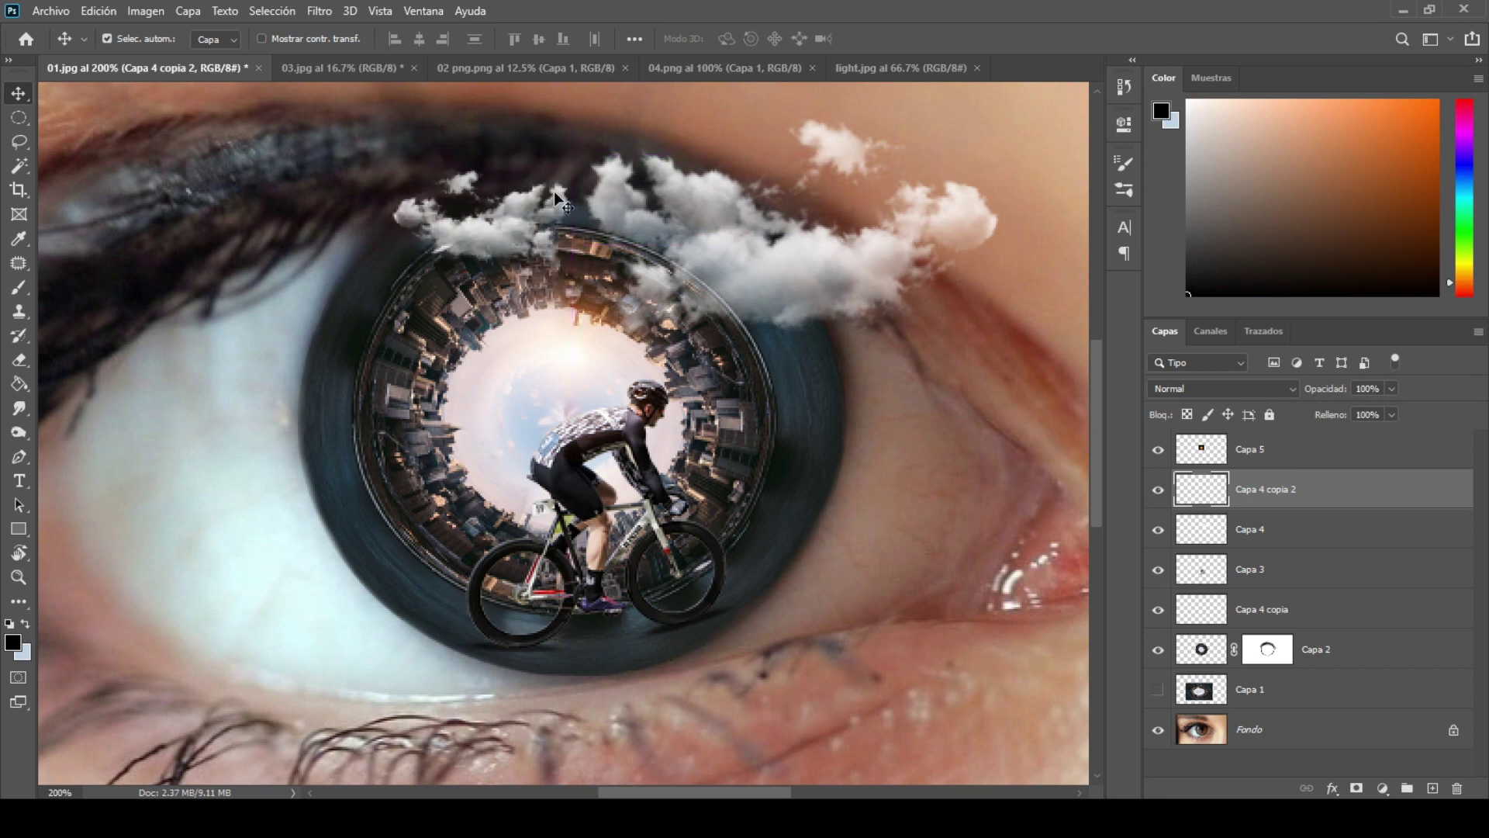
mouse_move(548, 207)
mouse_down()
mouse_move(550, 222)
mouse_move(530, 208)
mouse_up()
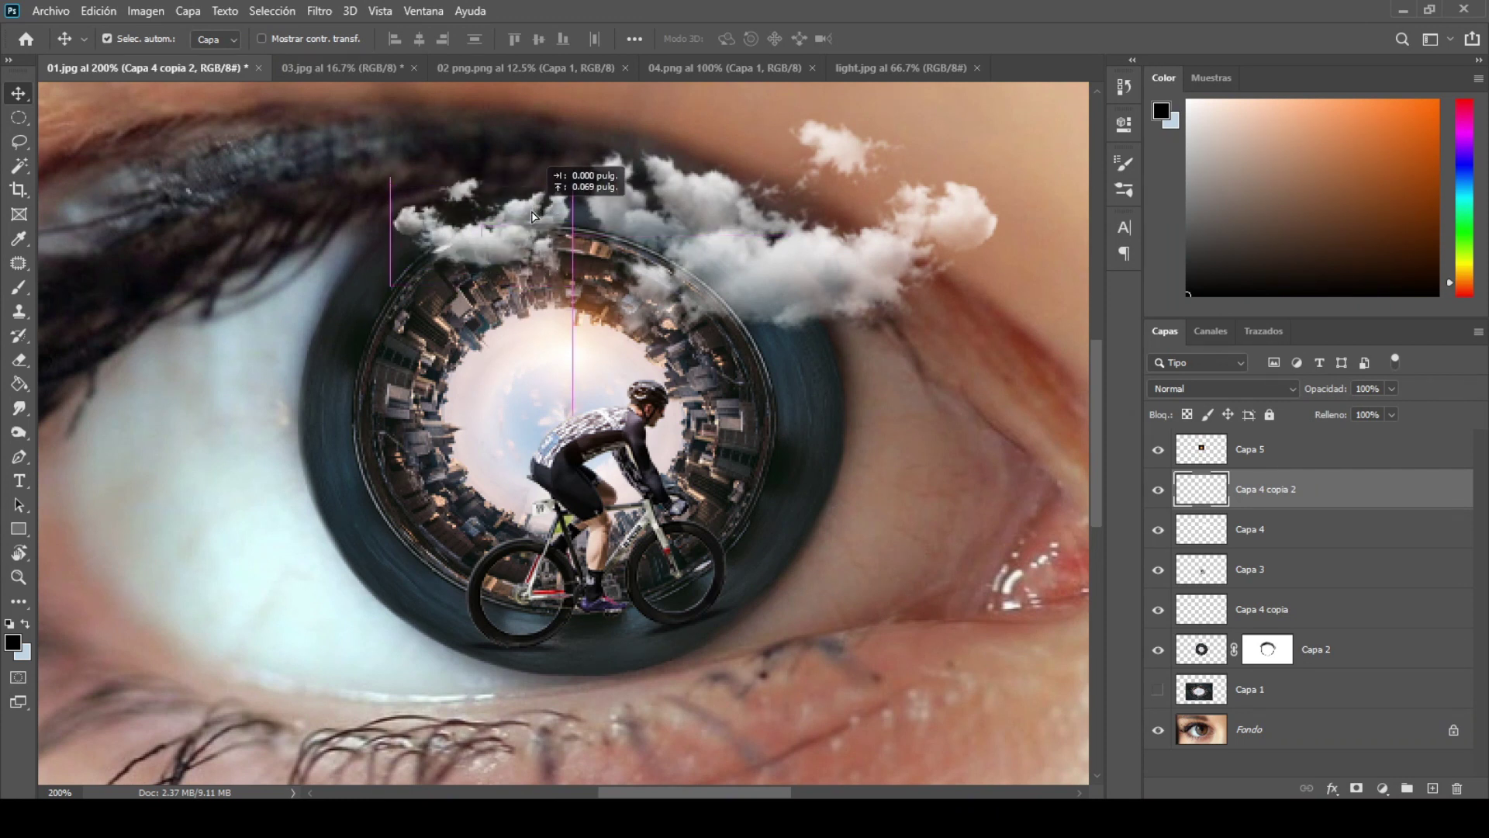
key(ctrl+0)
key(ctrl)
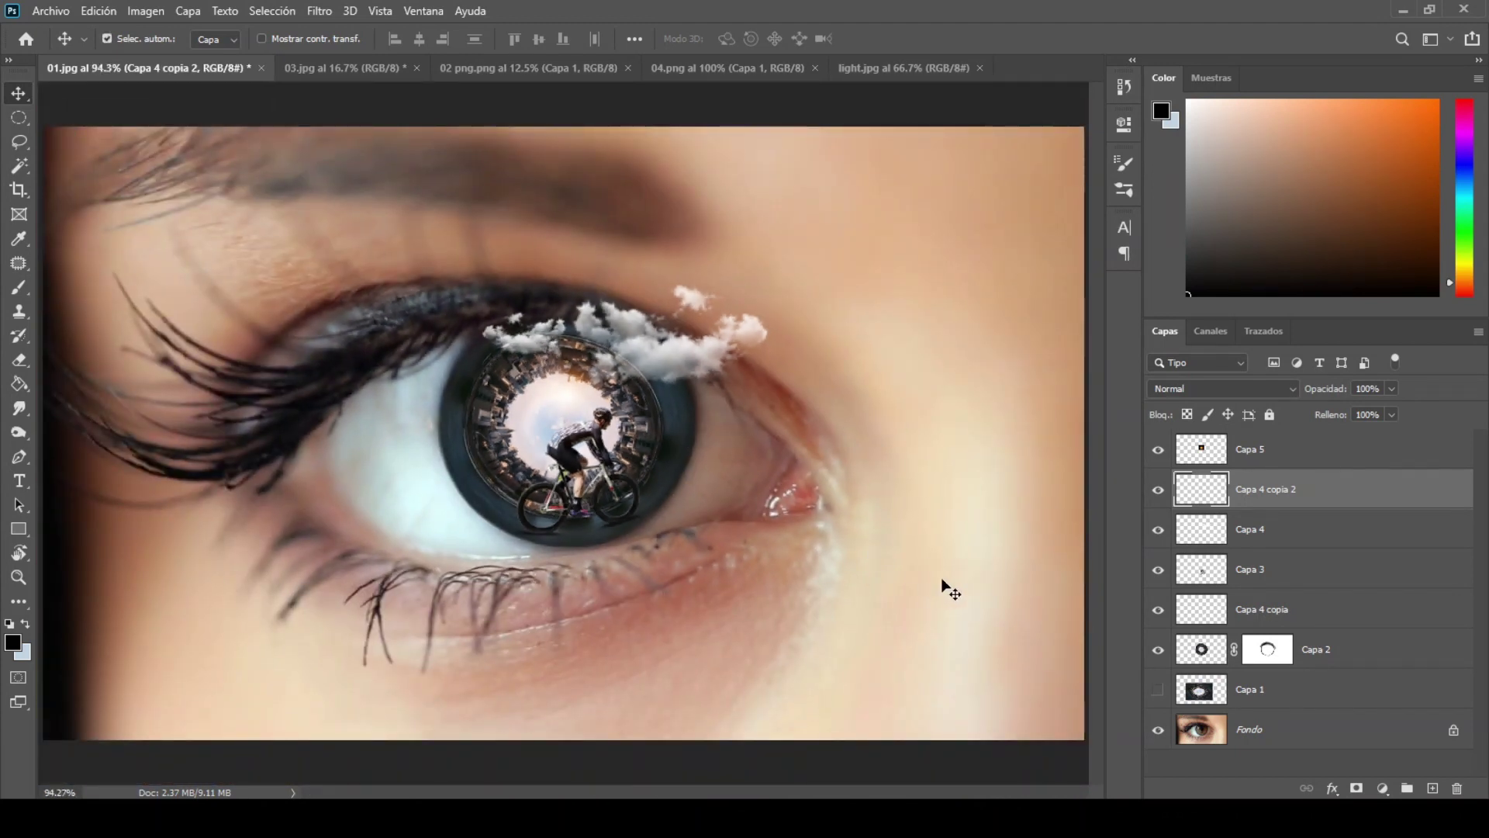
click(1364, 735)
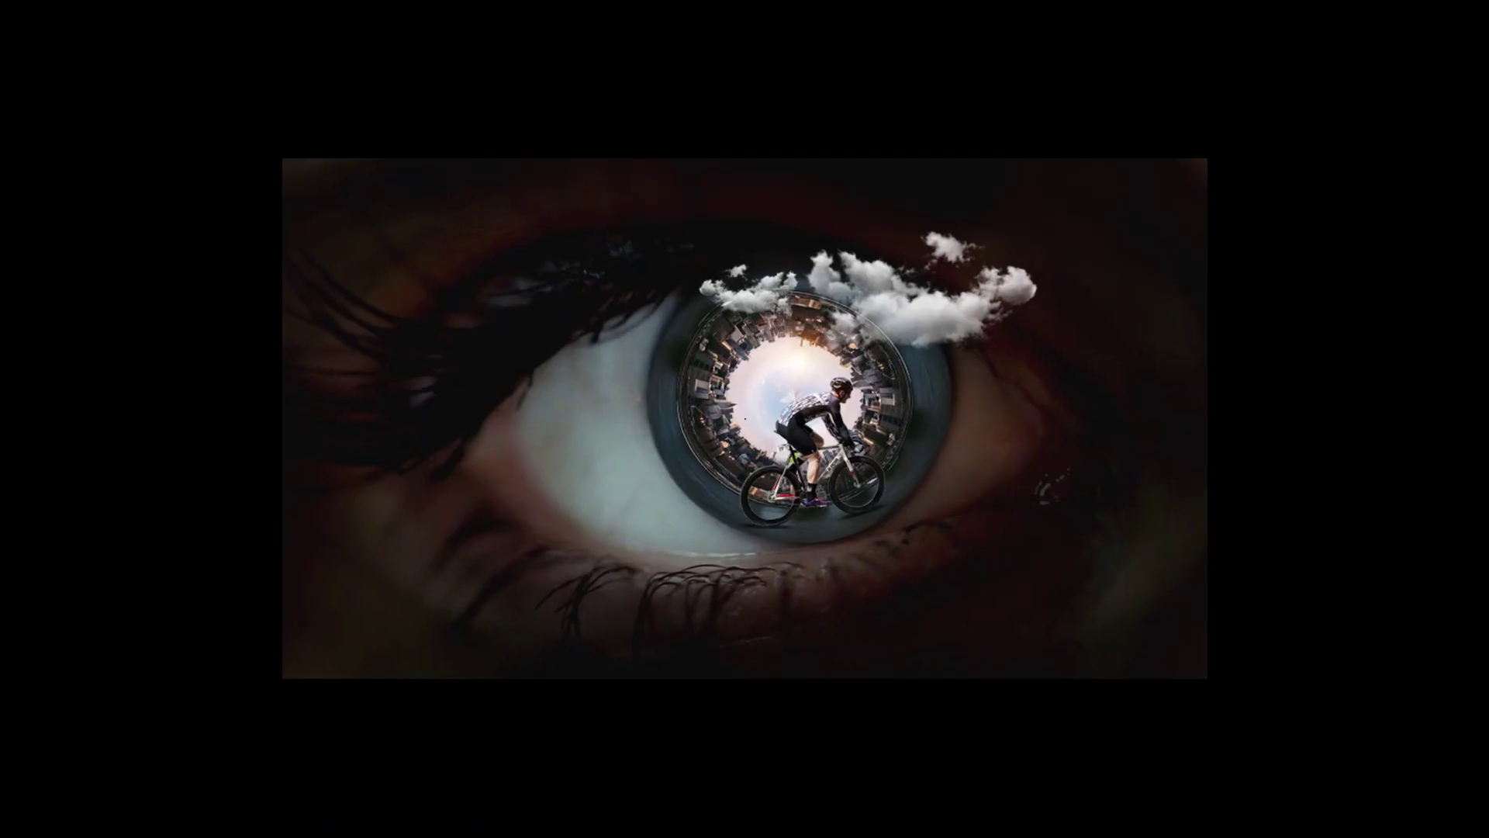